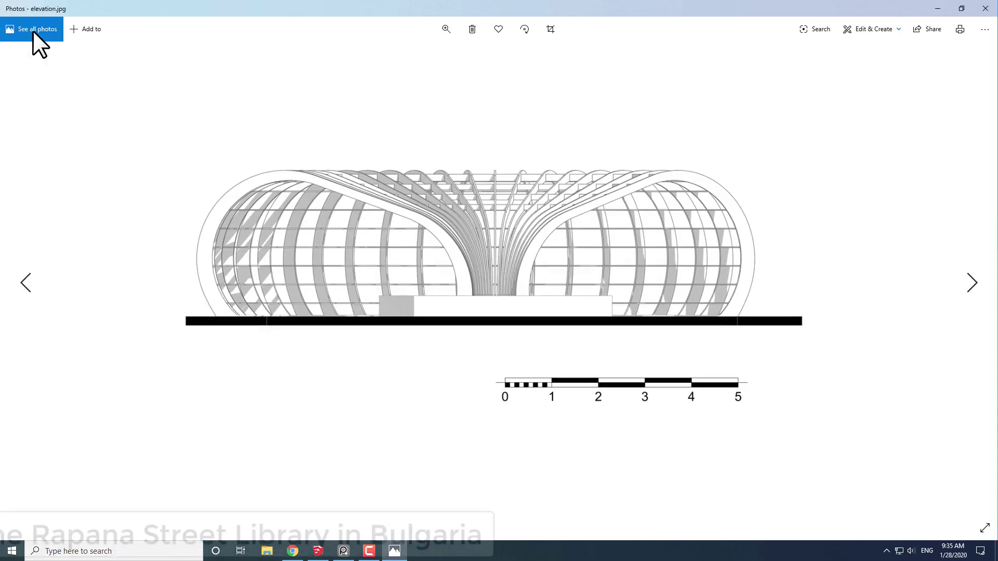
Browse elevation.jpg, the plan and the site photo, then close the Photos viewer
key(Right)
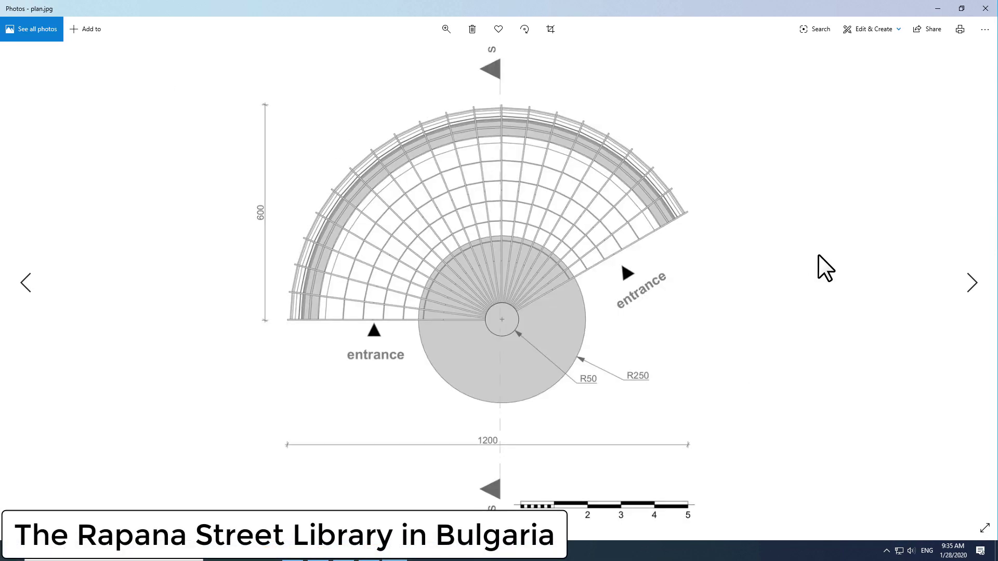
key(Right)
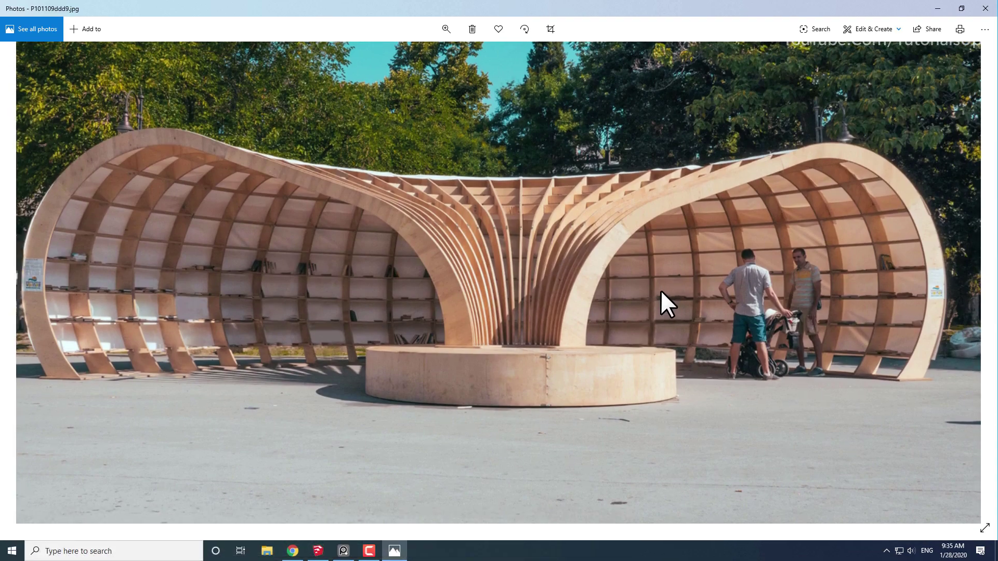
click(983, 7)
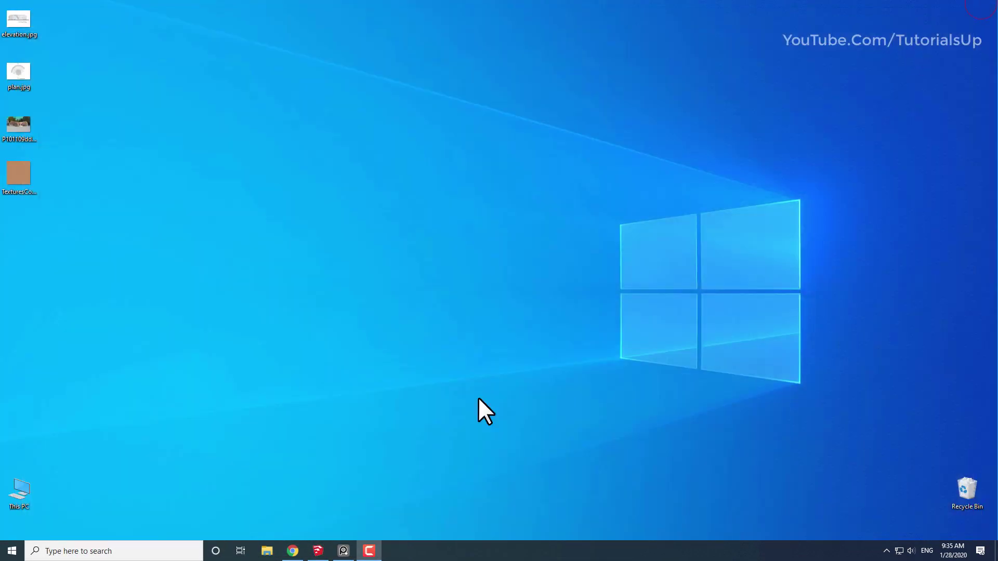
Import elevation.jpg and plan.jpg from the desktop into the SketchUp model
click(320, 551)
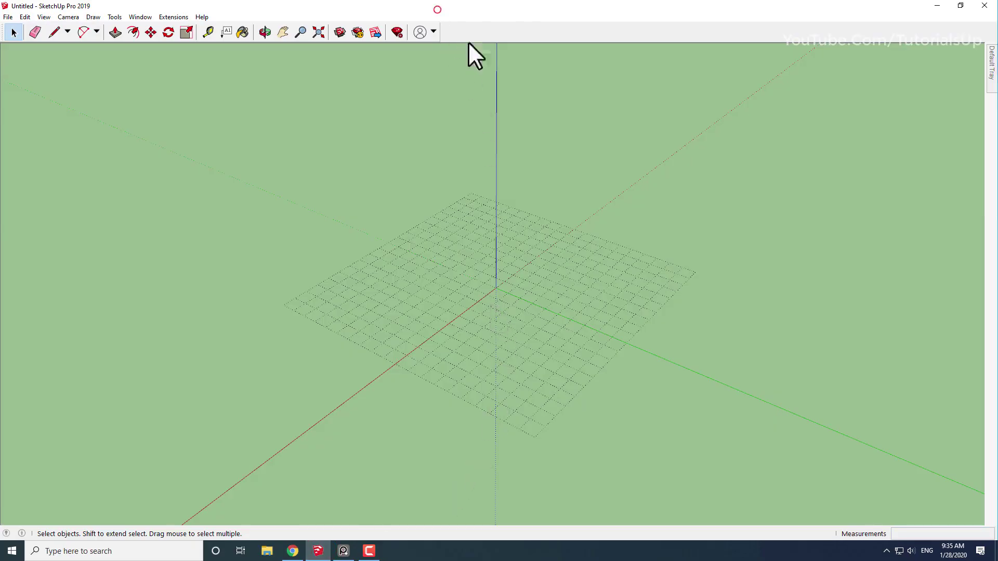
double_click(437, 9)
drag(18, 21, 564, 312)
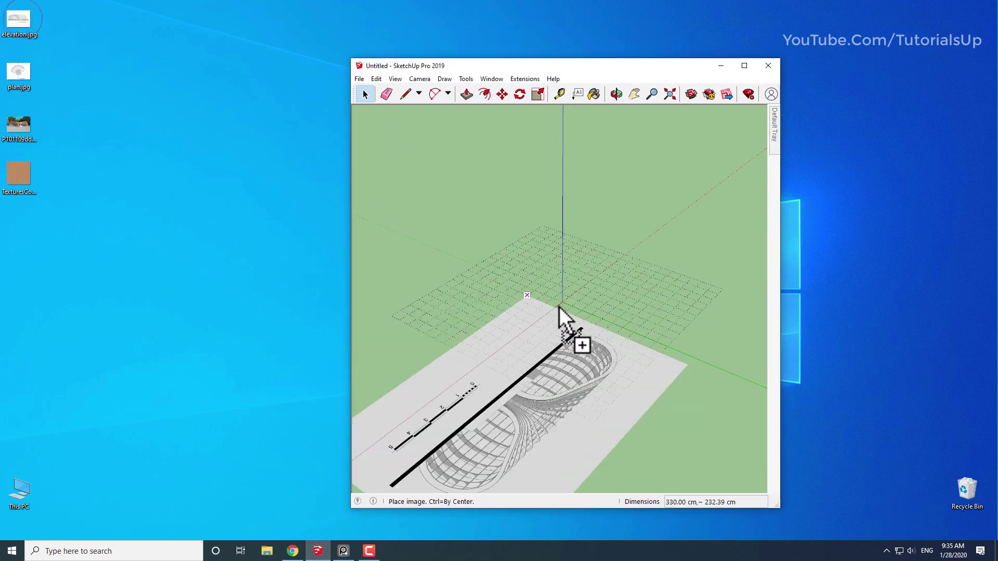
scroll(591, 275, down, 3)
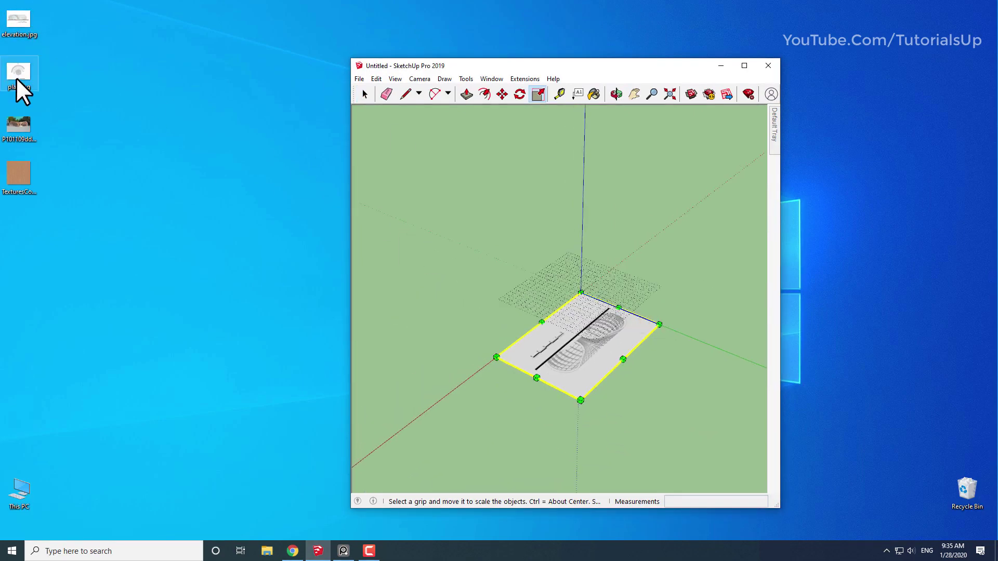
drag(18, 73, 460, 233)
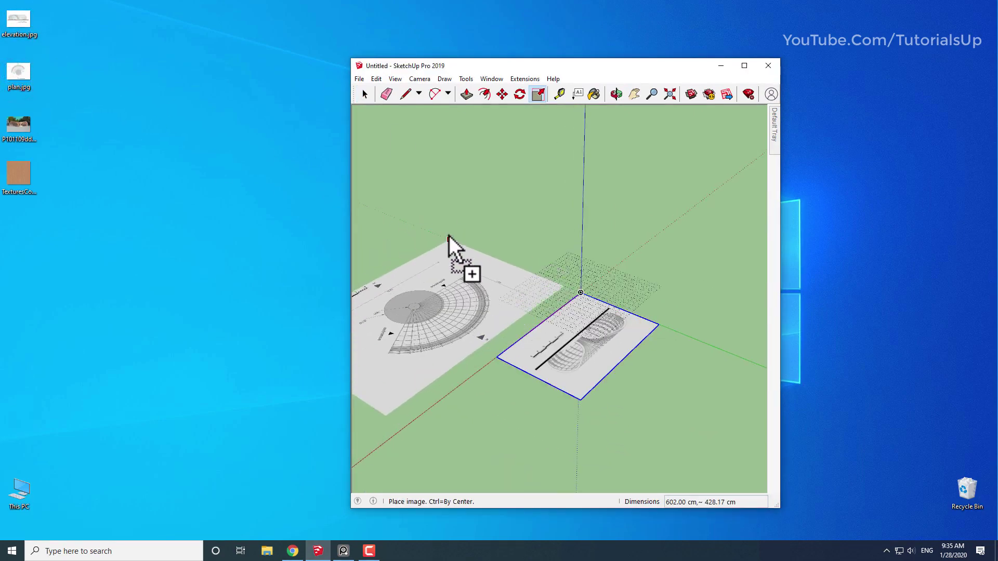
click(446, 238)
Rotate the elevation image 90° about its corner so it stands upright
click(744, 66)
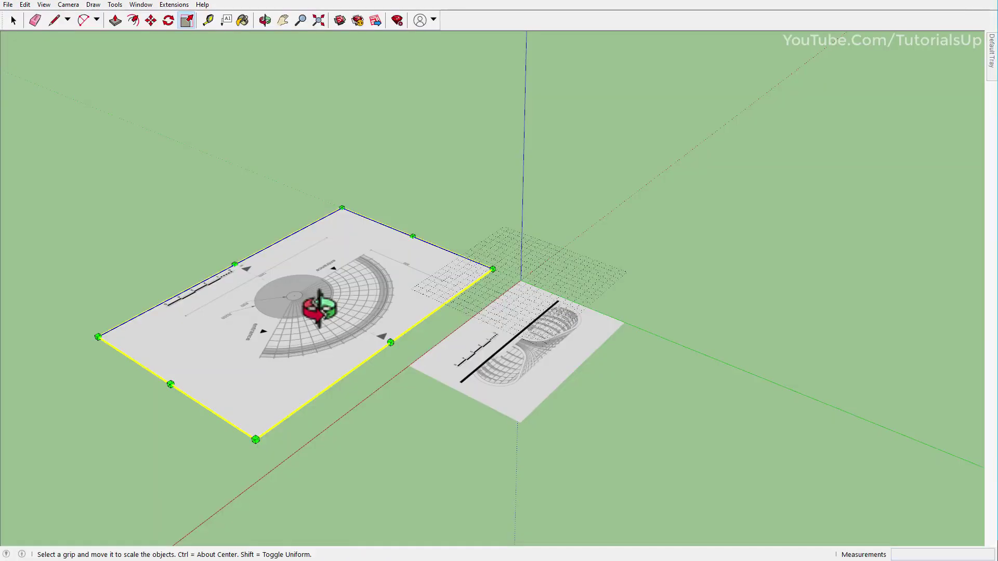
key(space)
middle_drag(784, 369, 606, 306)
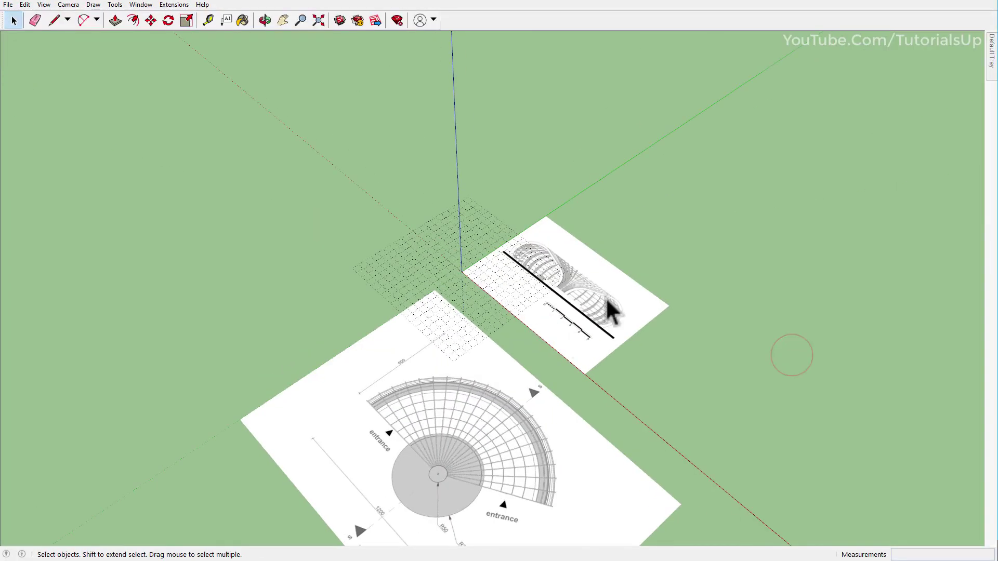
scroll(502, 294, up, 3)
key(q)
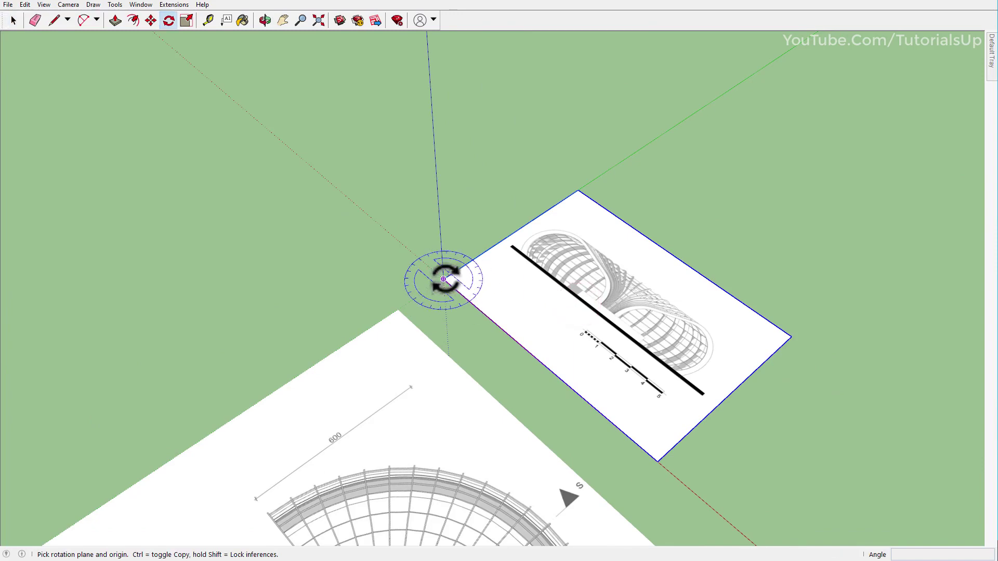
click(443, 279)
click(508, 235)
middle_drag(508, 237, 586, 171)
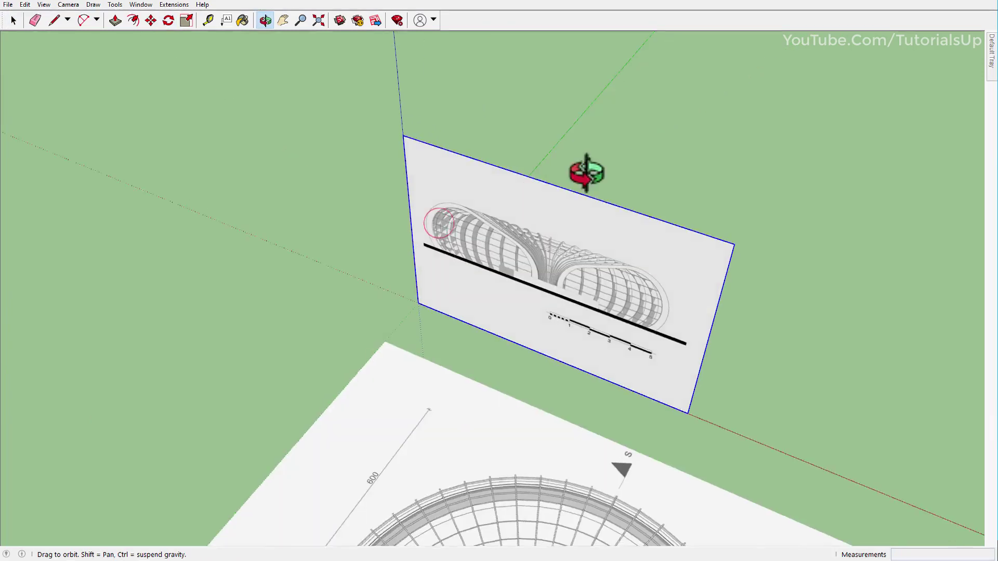
Orbit and zoom so the upright elevation and its scale bar face the viewer
key(space)
scroll(507, 178, up, 3)
mouse_move(508, 178)
middle_down()
mouse_move(546, 131)
mouse_move(562, 552)
middle_up()
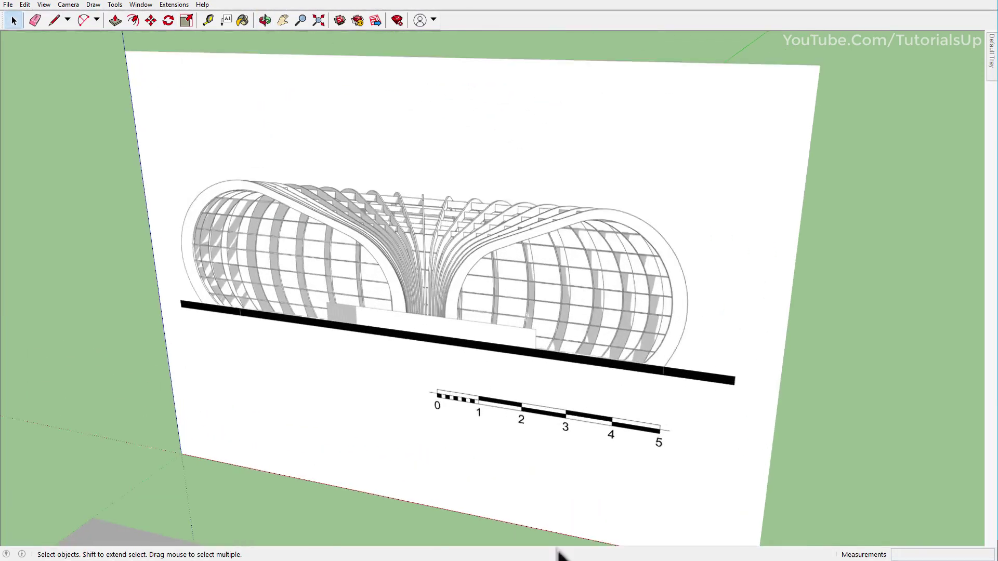
scroll(663, 446, up, 3)
middle_drag(663, 445, 467, 384)
scroll(648, 379, up, 2)
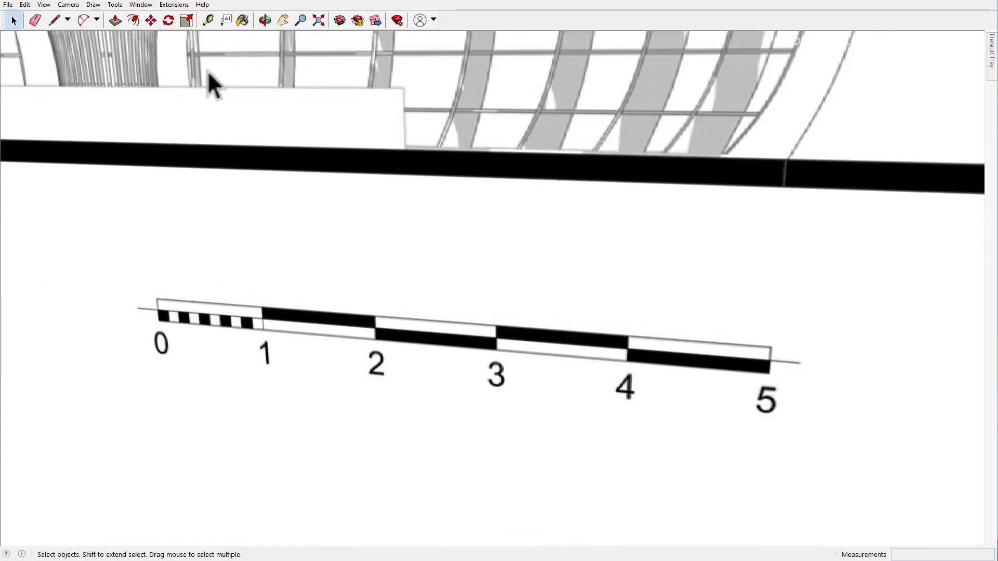
Tape-measure the elevation's 0–5 scale bar, set it to 5 m and resize the whole model
click(208, 20)
scroll(185, 270, up, 2)
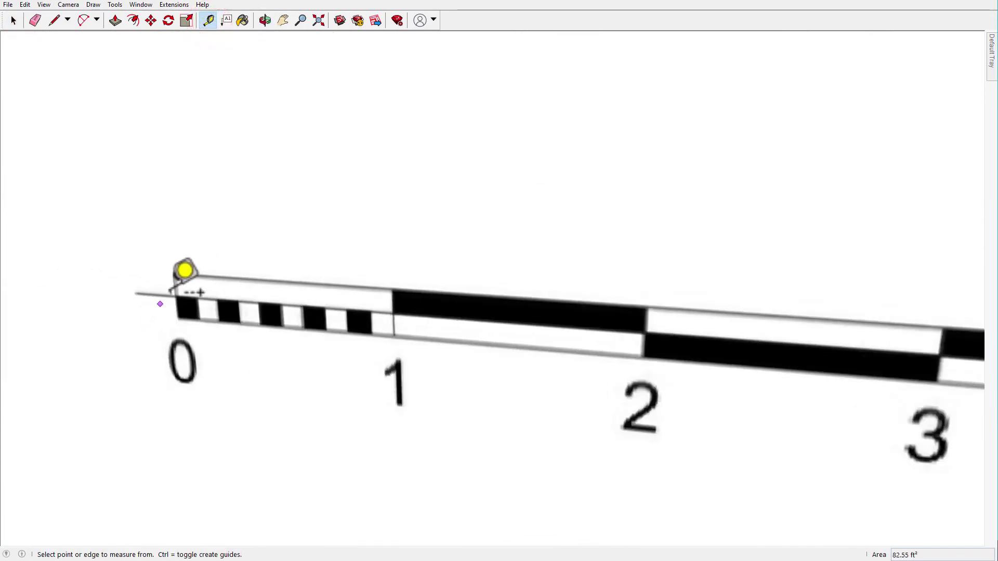
scroll(180, 255, up, 2)
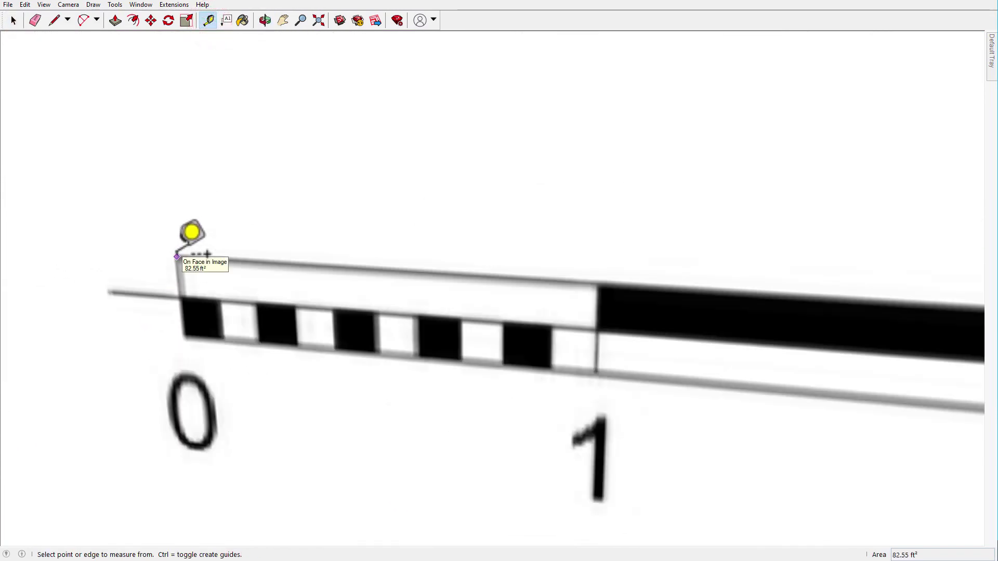
click(177, 257)
scroll(104, 281, down, 3)
scroll(402, 330, down, 2)
scroll(660, 346, up, 5)
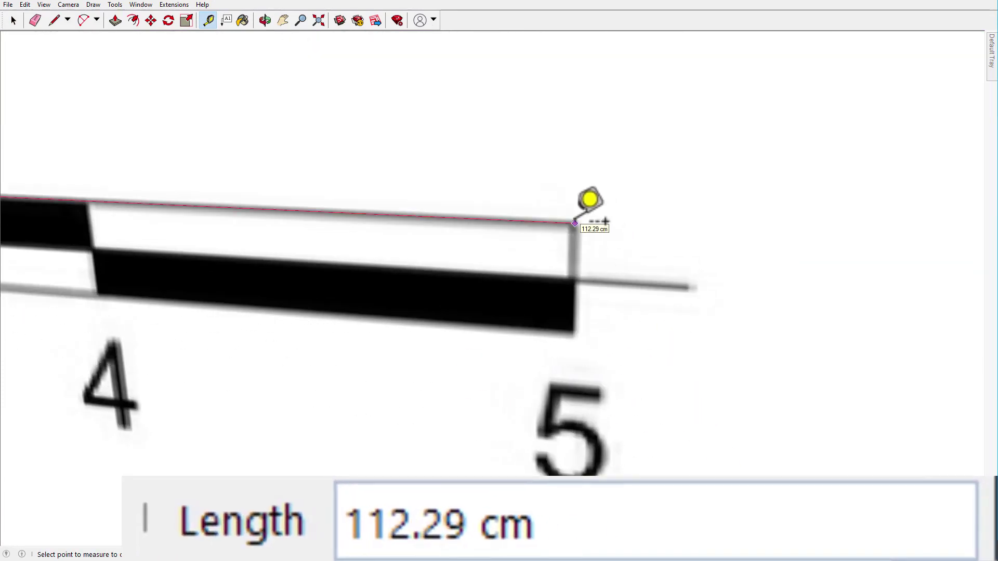
text(5m)
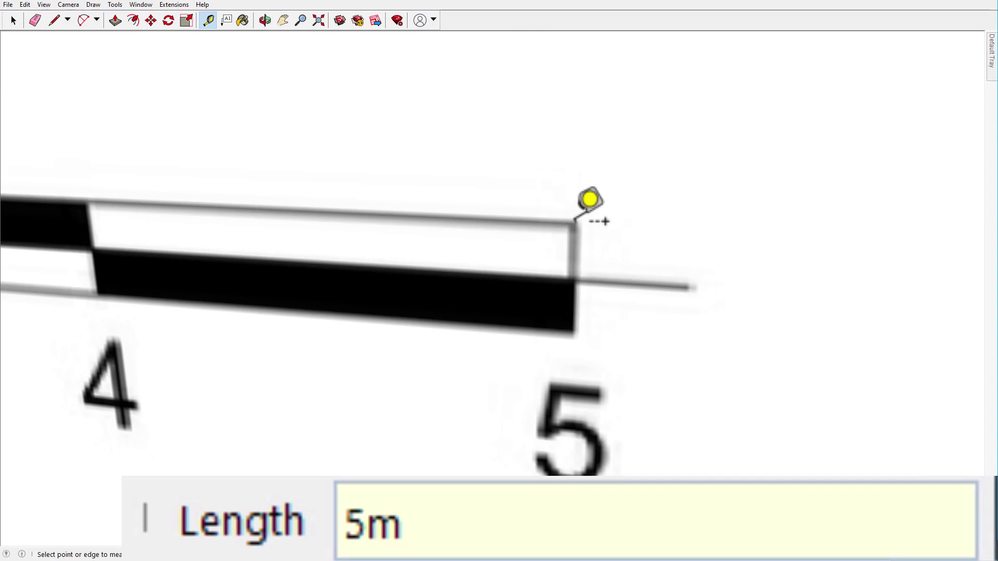
key(Return)
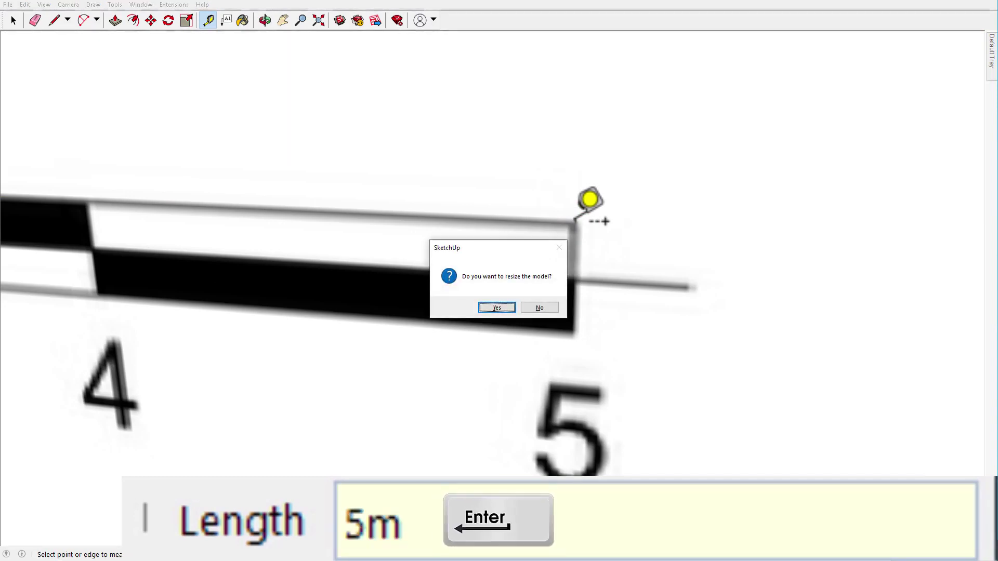
click(497, 308)
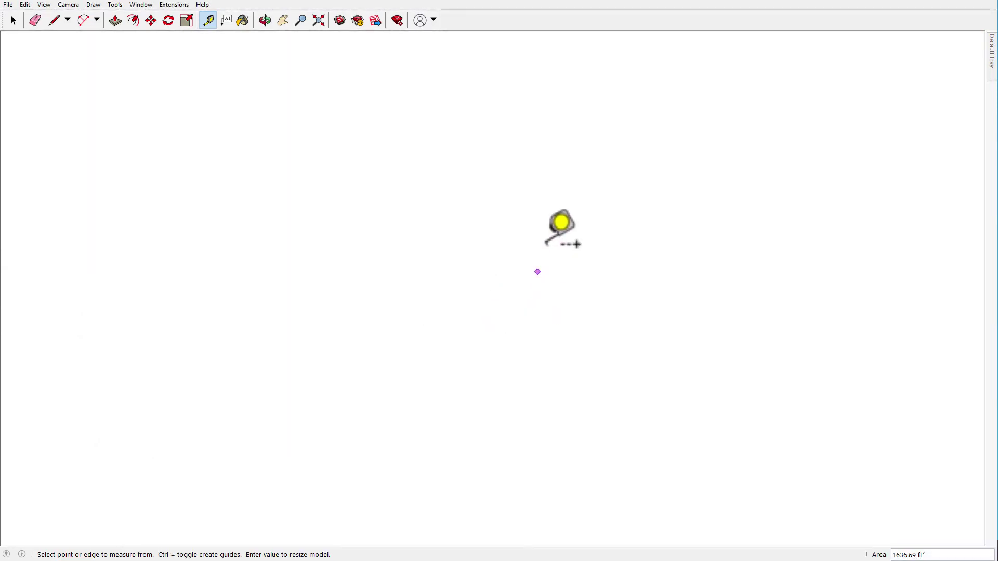
scroll(277, 442, down, 5)
scroll(277, 443, down, 5)
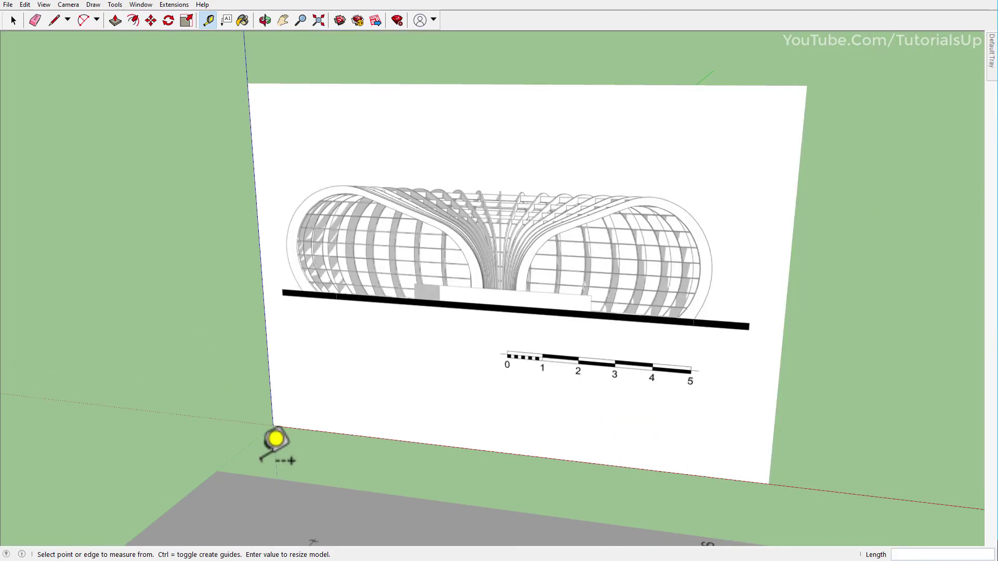
Switch the camera to the front view of the elevation
key(o)
key(t)
key(F2)
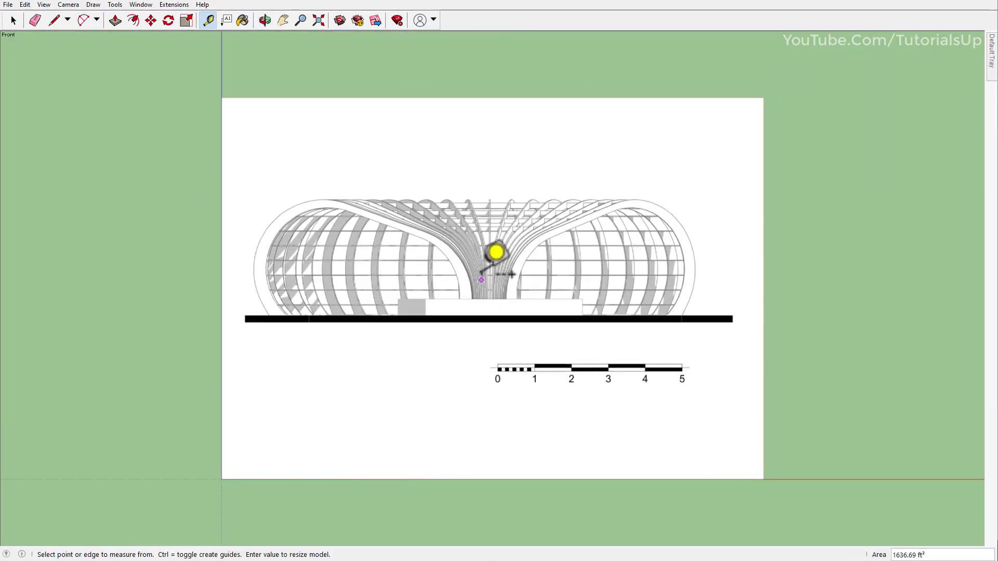
key(space)
scroll(328, 229, up, 5)
Draw two chords from the arch foot across the outer arch curve
key(l)
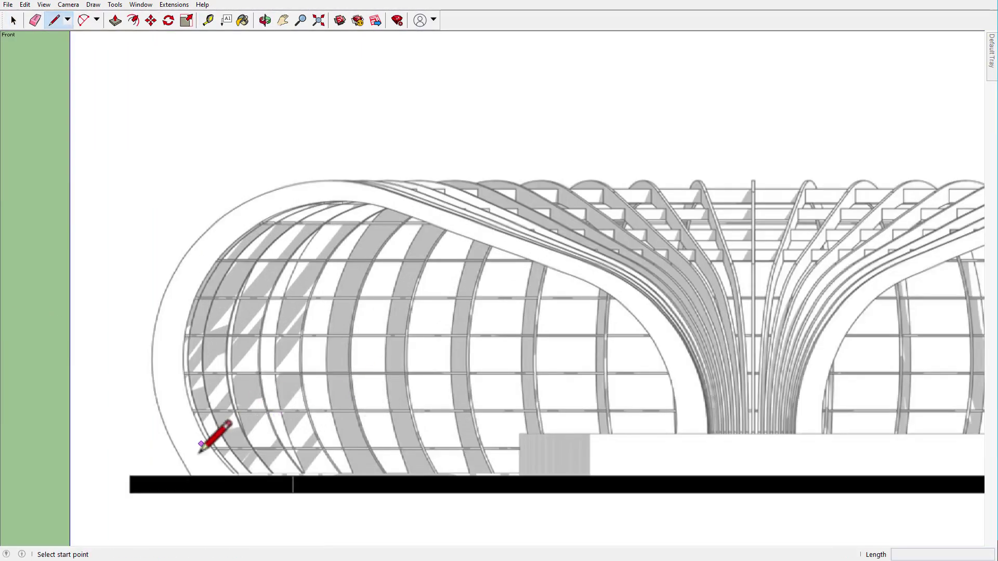
scroll(196, 472, up, 3)
click(188, 469)
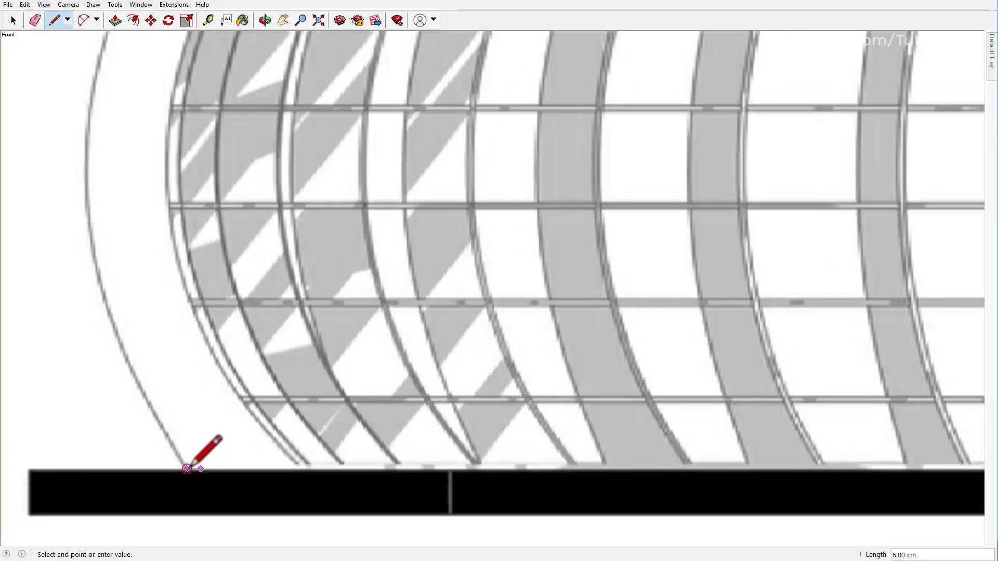
scroll(182, 300, down, 2)
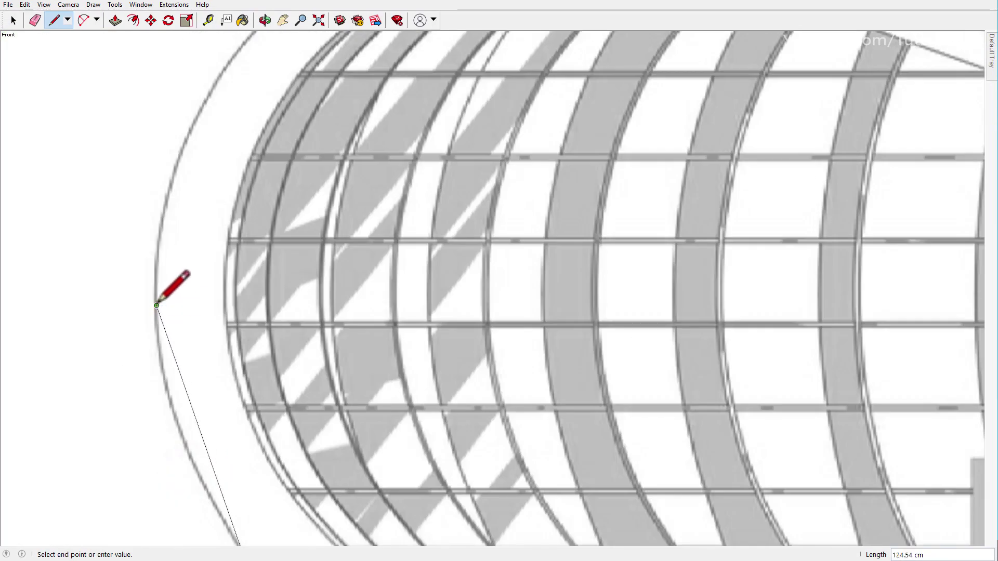
click(156, 305)
scroll(156, 305, down, 2)
scroll(229, 107, up, 2)
click(237, 116)
scroll(236, 116, down, 2)
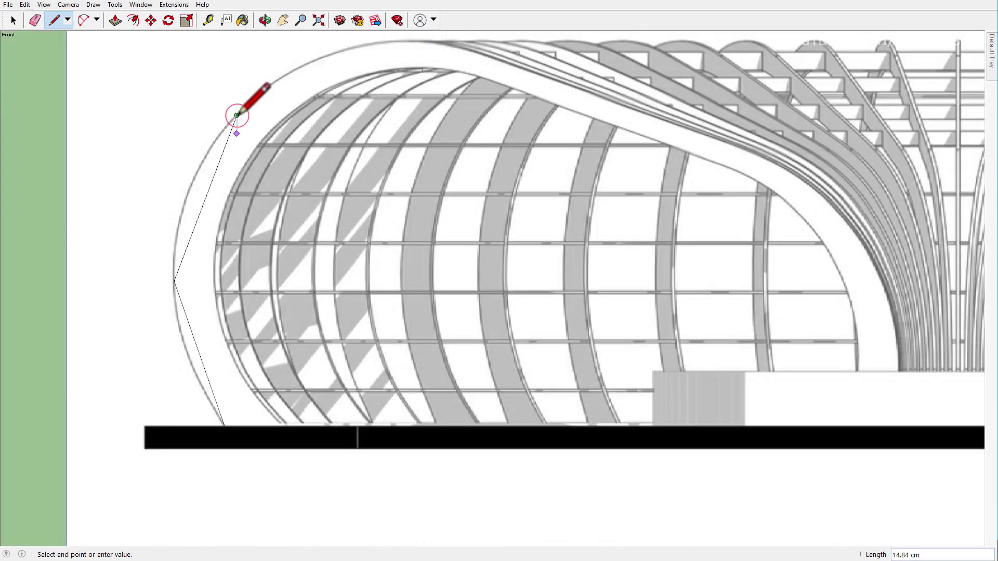
key(Escape)
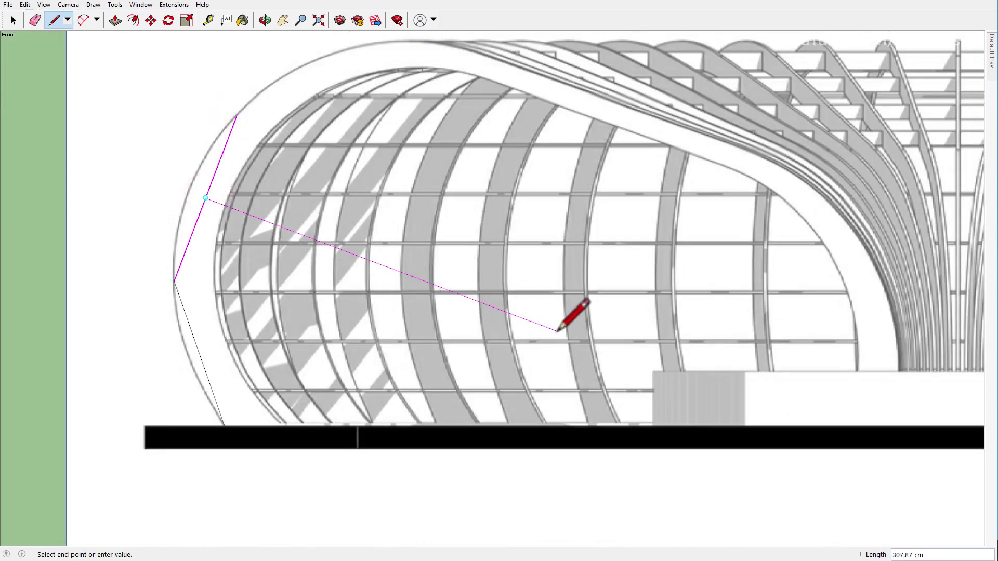
Draw perpendiculars from both chord midpoints until they cross, then erase the chords
click(601, 347)
key(Escape)
click(199, 354)
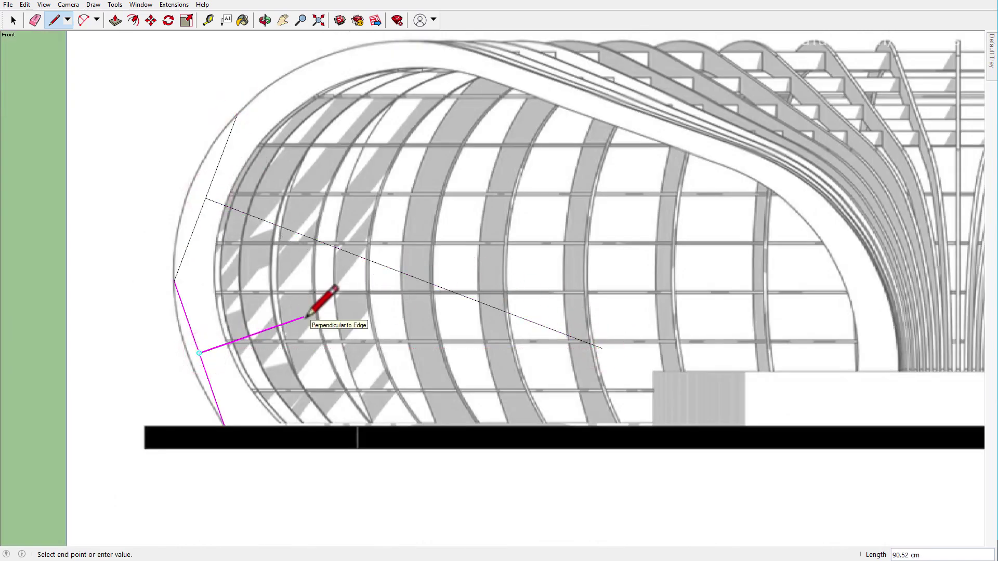
click(570, 225)
key(e)
mouse_move(297, 333)
mouse_down()
mouse_move(201, 253)
mouse_move(200, 239)
mouse_up()
Draw a ~197 cm circle from the perpendiculars' intersection to the arch edge; erase the V guides
key(c)
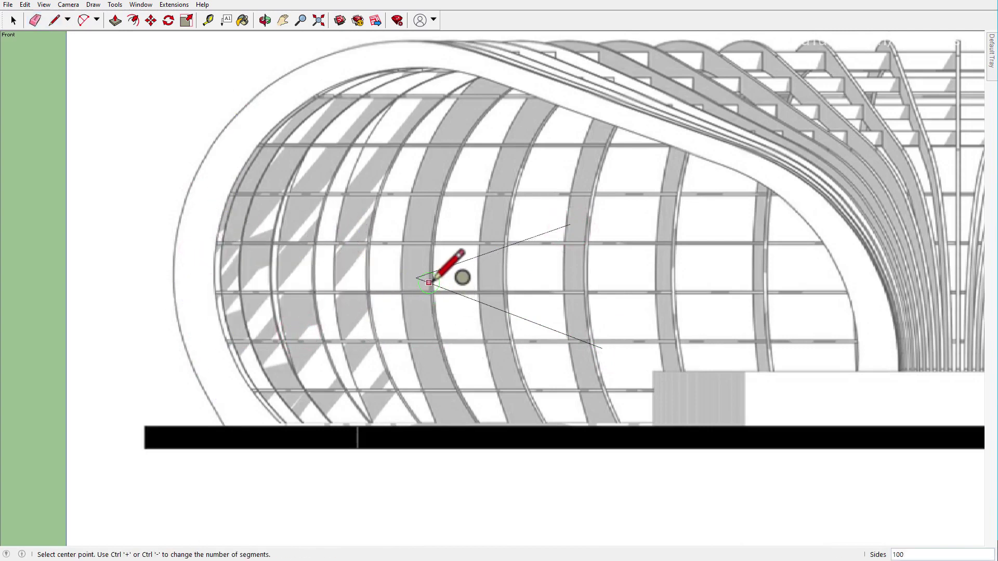
click(416, 278)
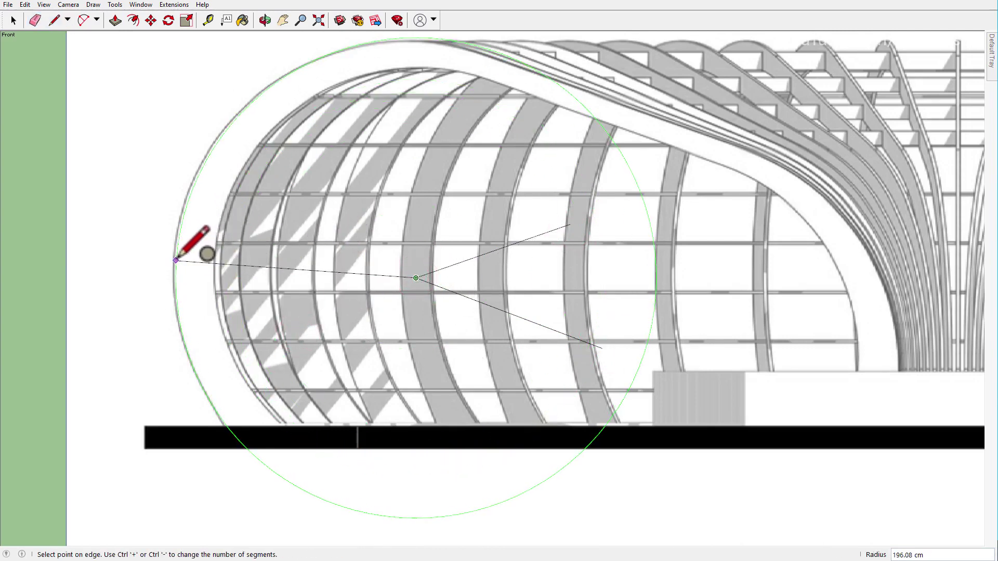
scroll(182, 271, down, 3)
scroll(190, 294, up, 3)
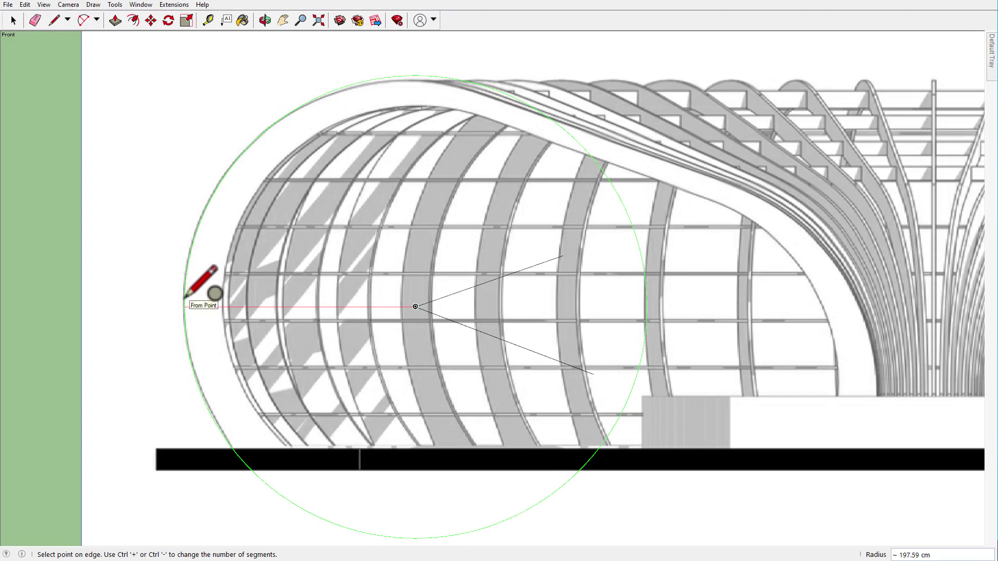
click(186, 300)
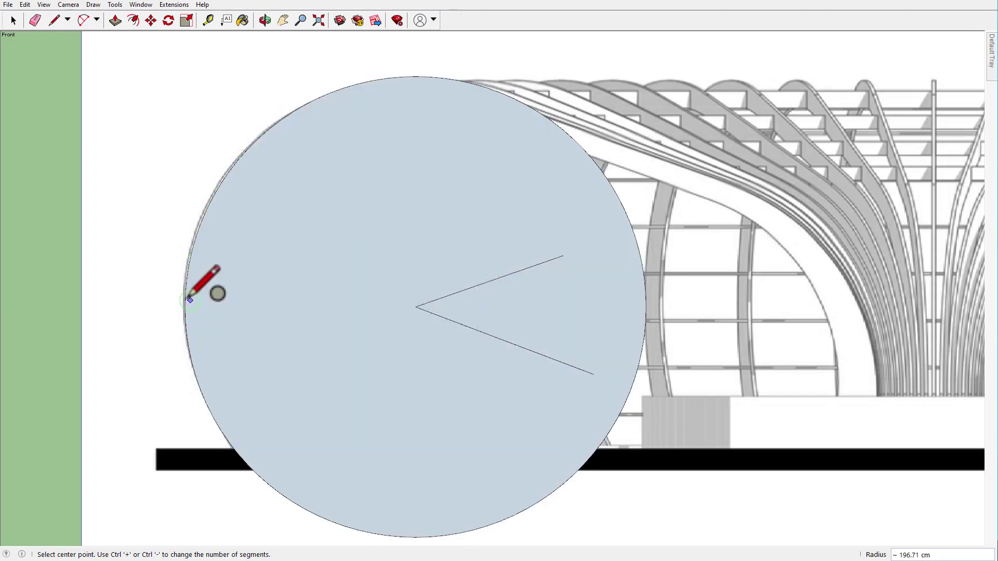
key(e)
drag(431, 296, 439, 312)
key(space)
click(481, 298)
Begin moving the circle, then cancel and clear the selection
key(m)
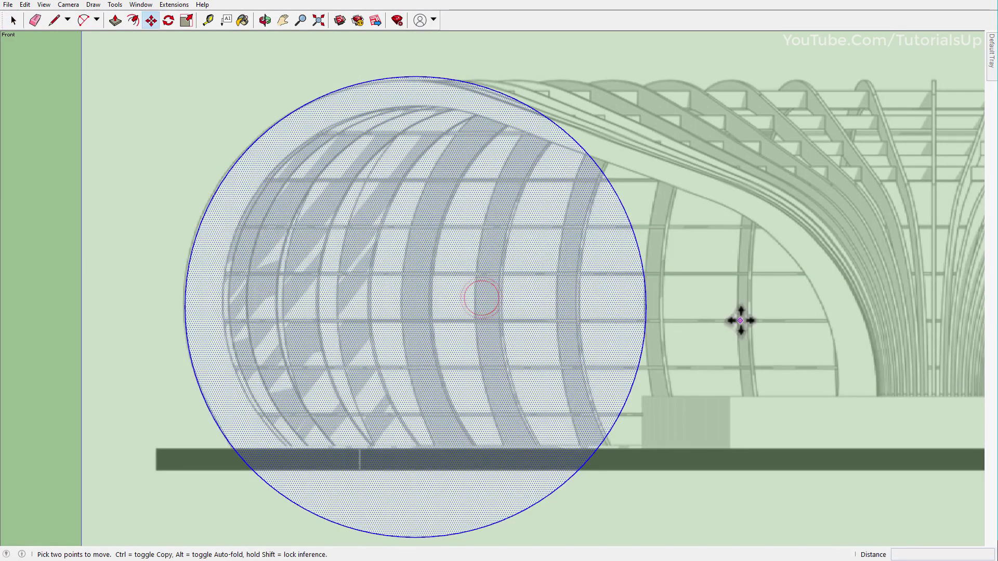
click(740, 327)
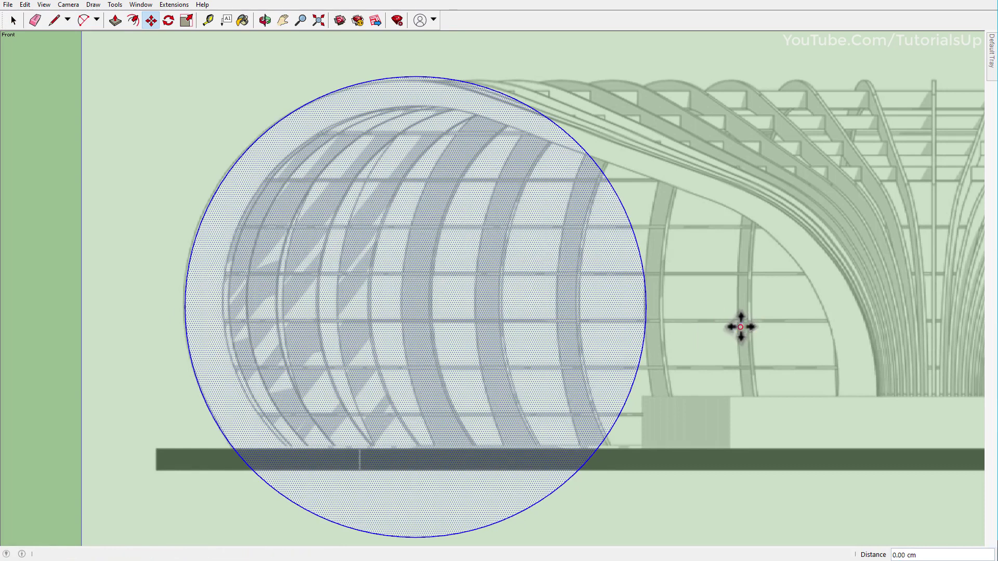
key(space)
scroll(118, 418, down, 3)
click(119, 418)
scroll(407, 195, up, 2)
scroll(520, 265, up, 3)
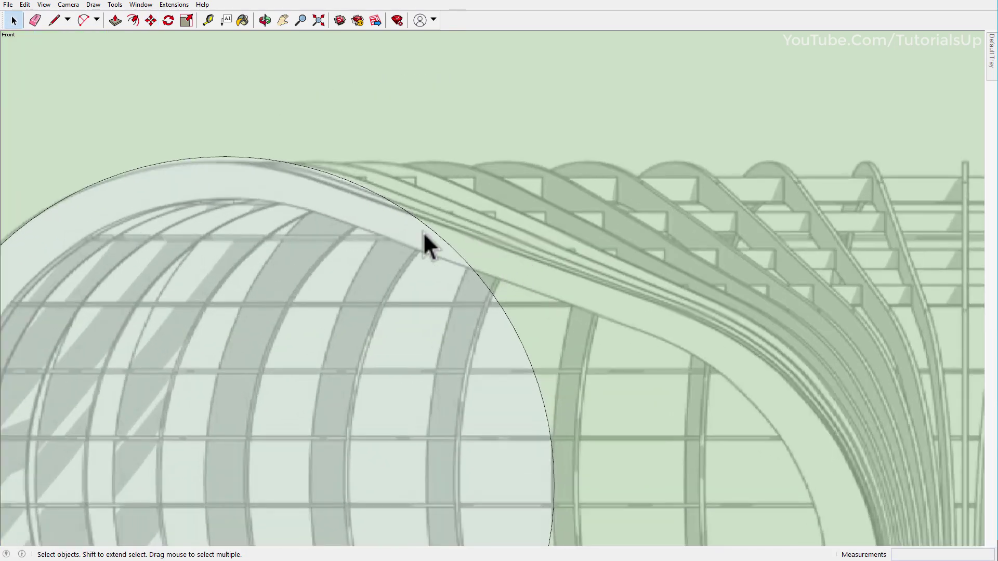
Draw a ~225 cm line along the sloping arch band up to the circle near its crest
key(l)
scroll(700, 299, up, 2)
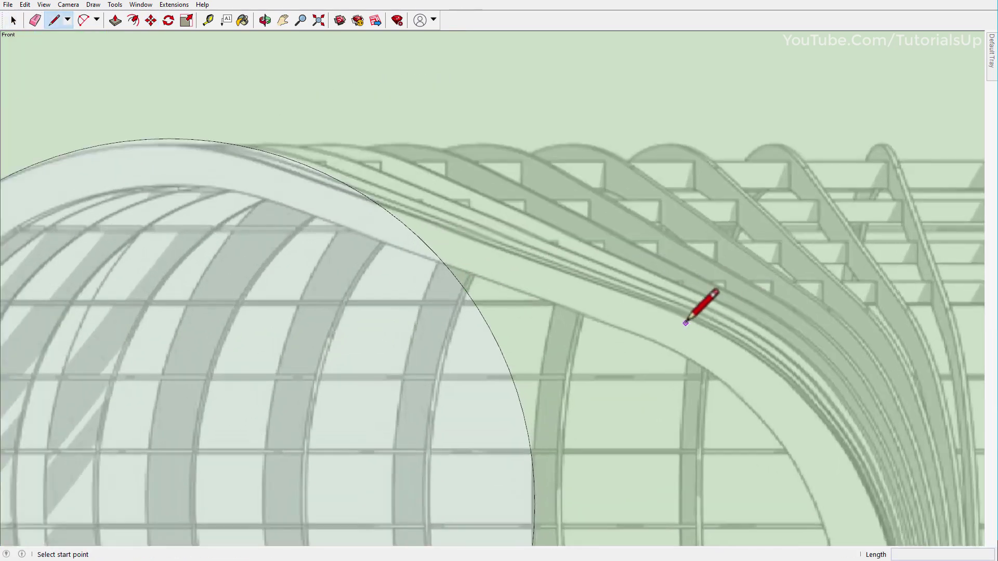
scroll(721, 328, up, 3)
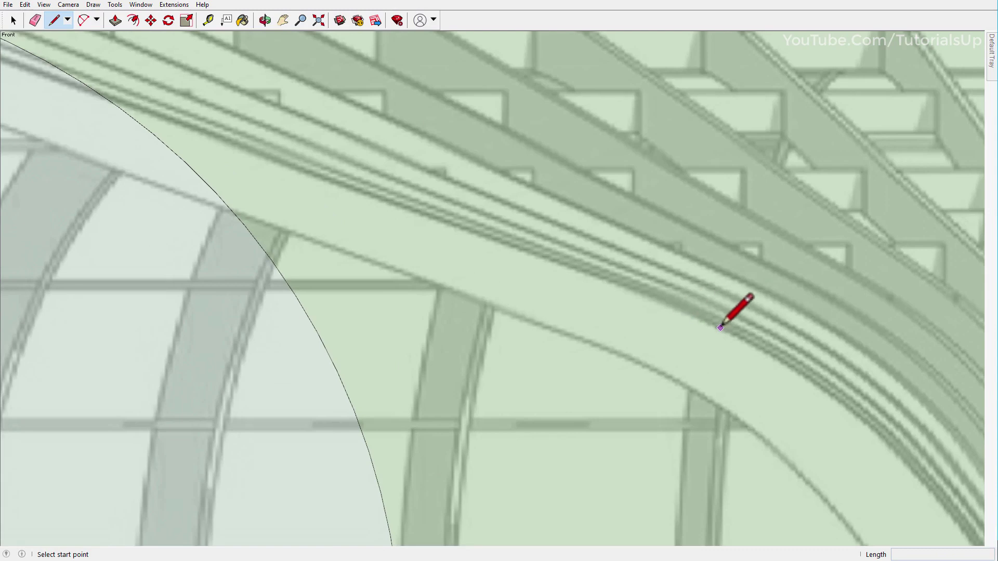
click(635, 291)
scroll(572, 267, down, 3)
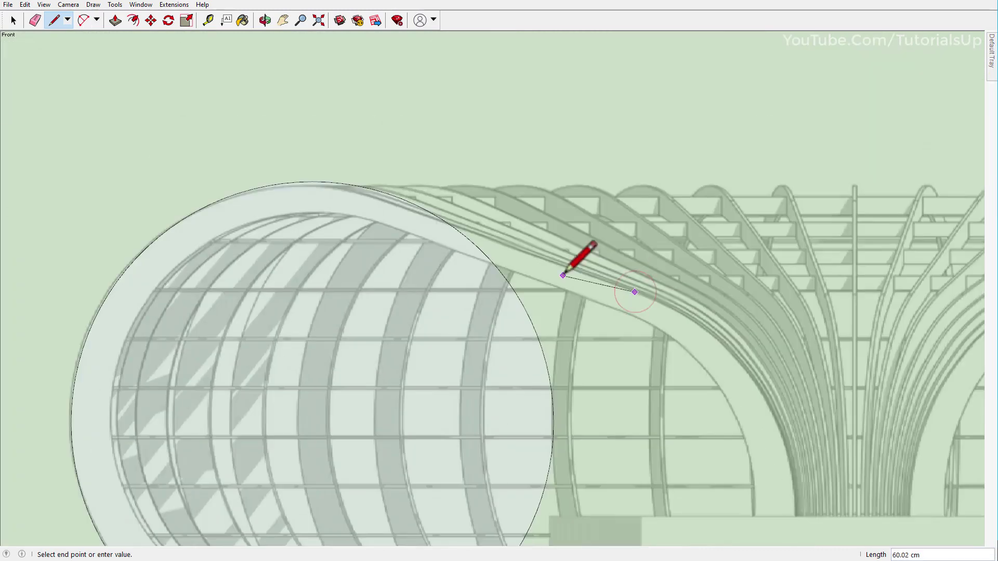
scroll(361, 185, up, 2)
scroll(420, 207, up, 2)
scroll(420, 207, down, 2)
scroll(415, 201, down, 1)
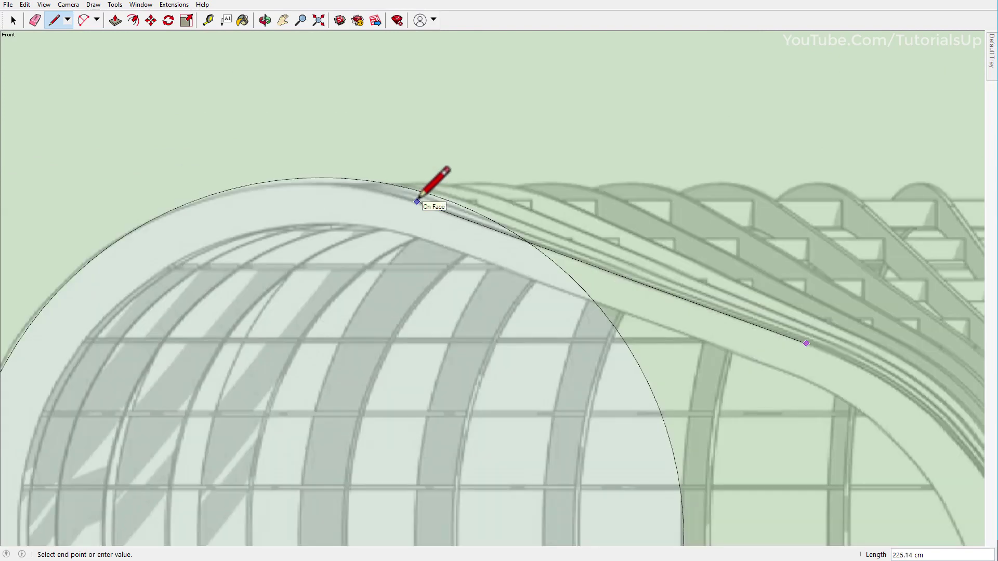
scroll(416, 201, down, 1)
click(431, 202)
key(space)
scroll(429, 198, up, 2)
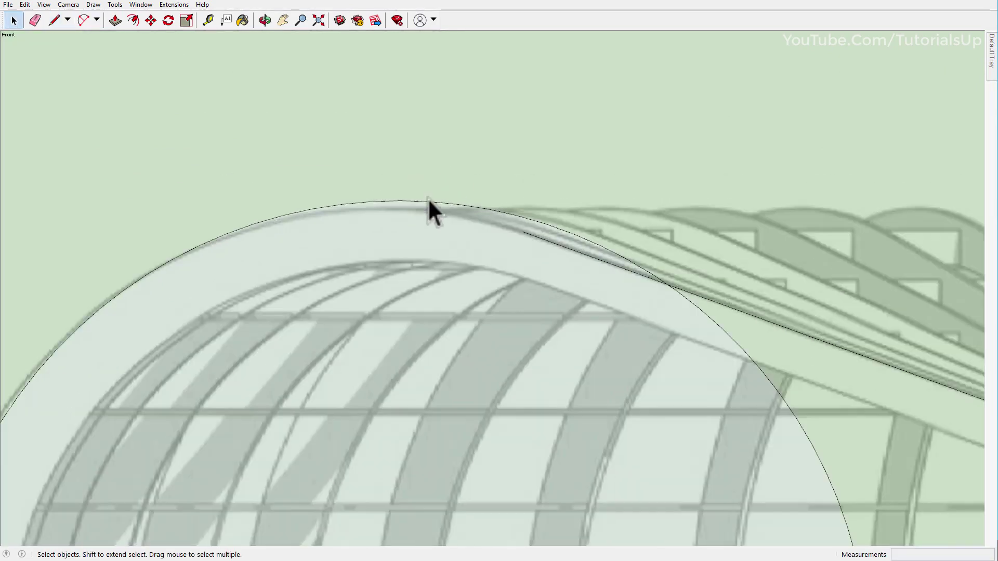
Draw two 2-point arcs: circle's left side to the sloping line, then down to the arch base
key(a)
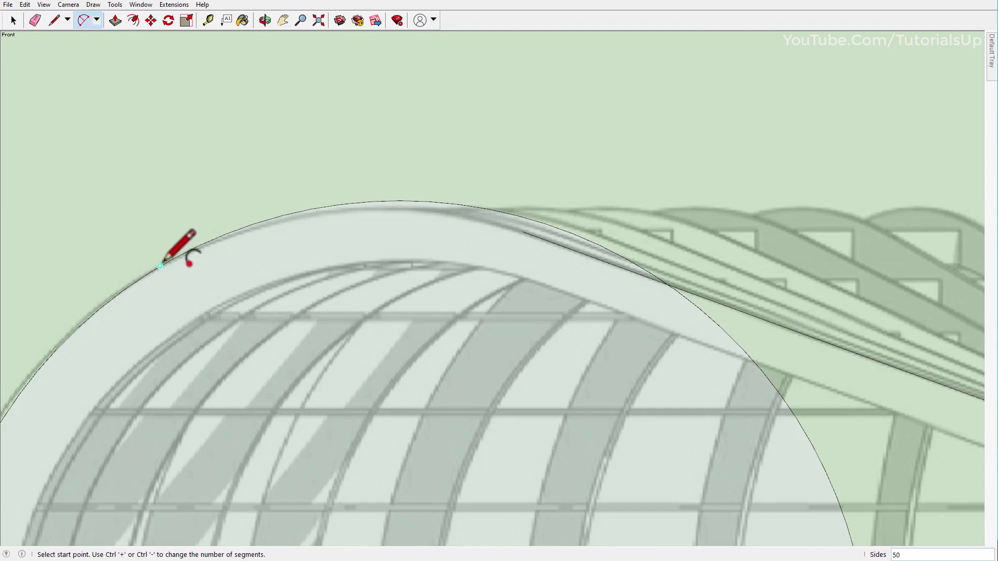
click(160, 265)
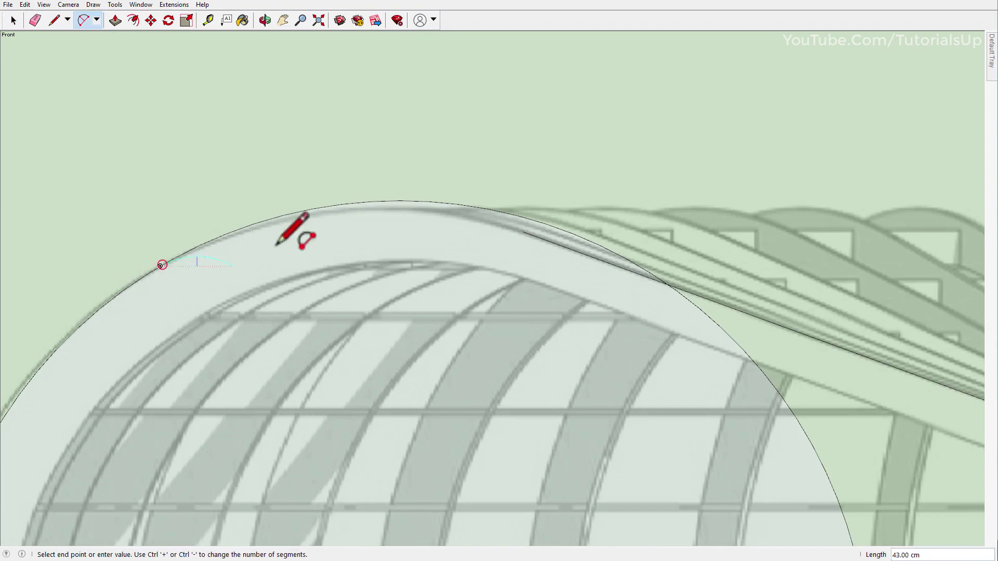
click(522, 232)
scroll(535, 223, down, 3)
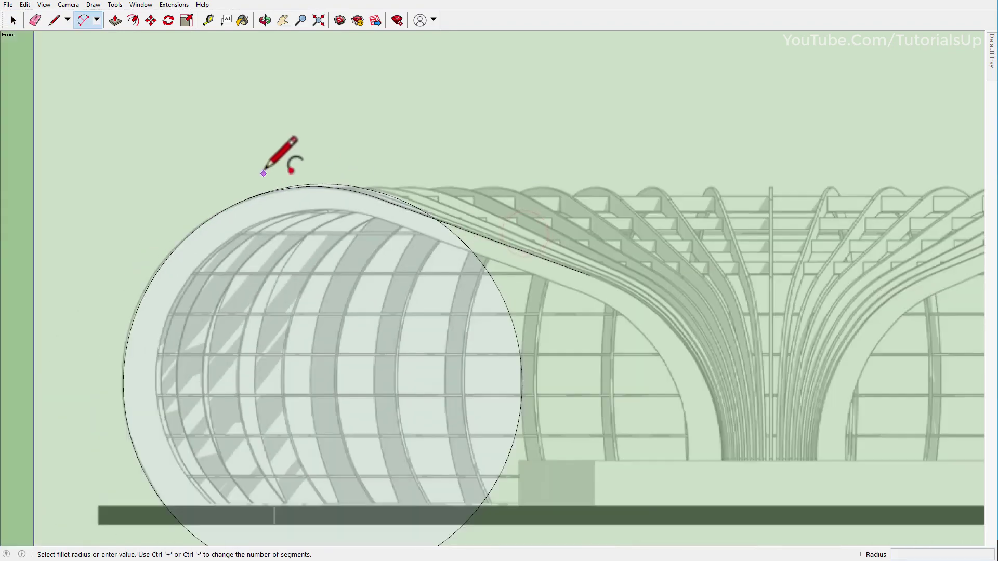
scroll(589, 272, up, 3)
click(558, 259)
scroll(558, 259, down, 3)
scroll(621, 416, up, 3)
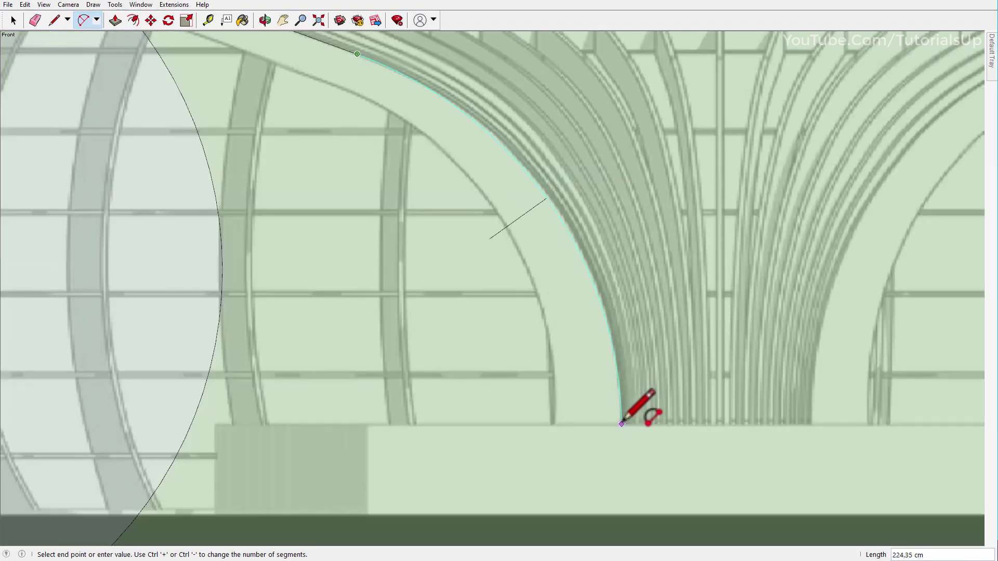
click(622, 424)
scroll(676, 358, down, 3)
scroll(446, 216, down, 2)
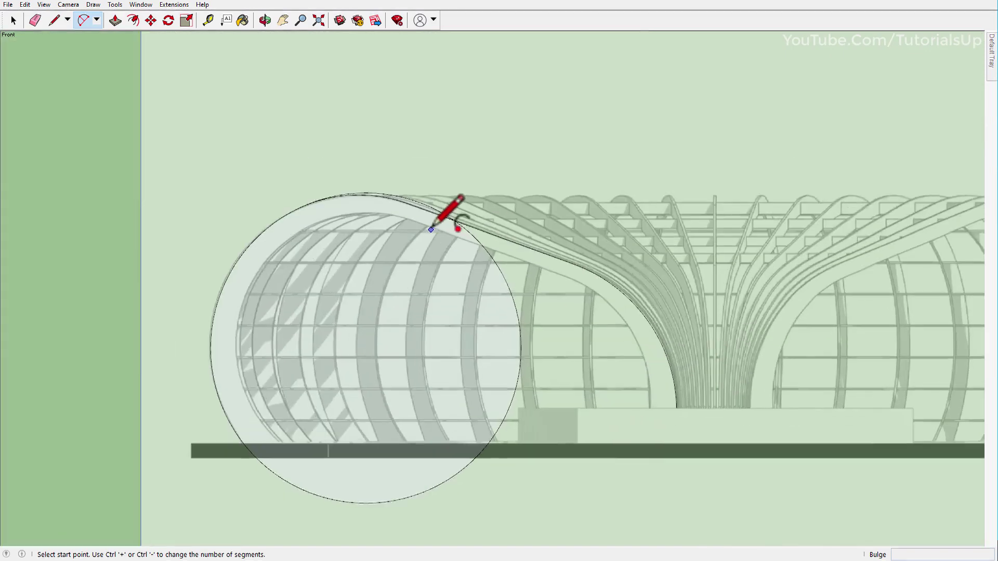
Erase the leftover circle edge near the crest
key(e)
scroll(468, 192, up, 3)
click(485, 232)
scroll(518, 232, down, 3)
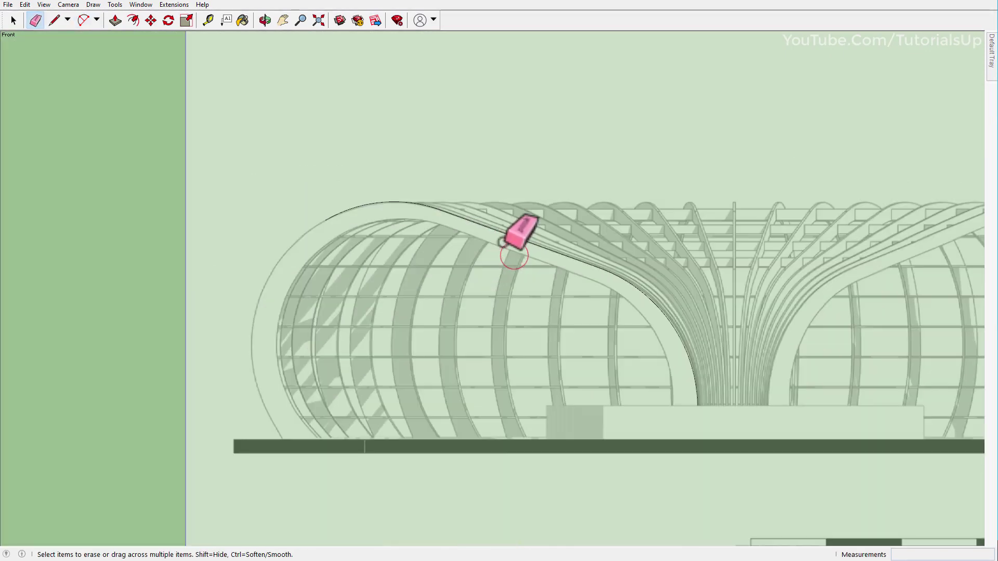
scroll(323, 444, up, 3)
Start a line where the circle meets the ground, then abandon it and return to selecting
key(l)
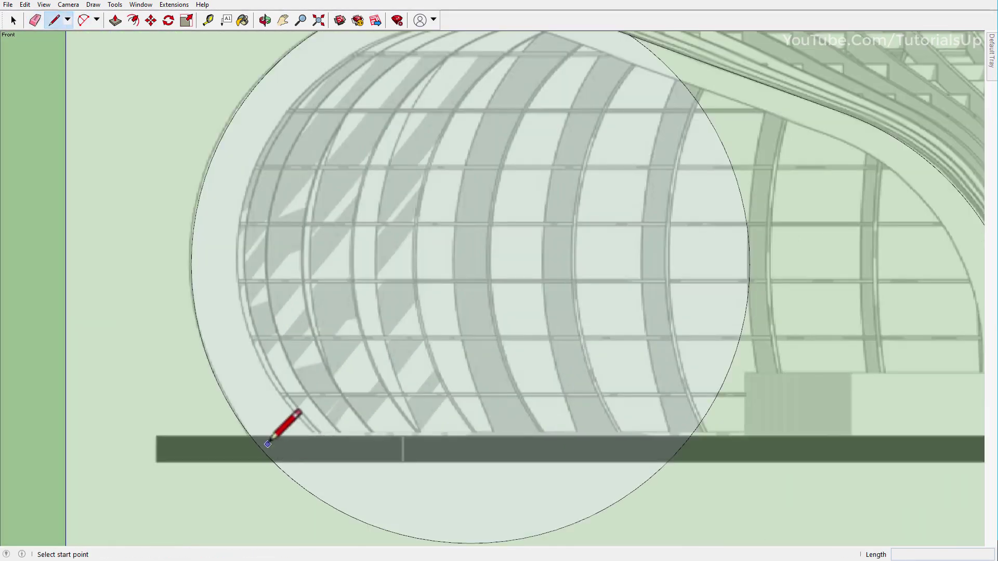
scroll(244, 423, up, 3)
click(237, 431)
scroll(299, 416, down, 3)
key(e)
scroll(304, 442, down, 3)
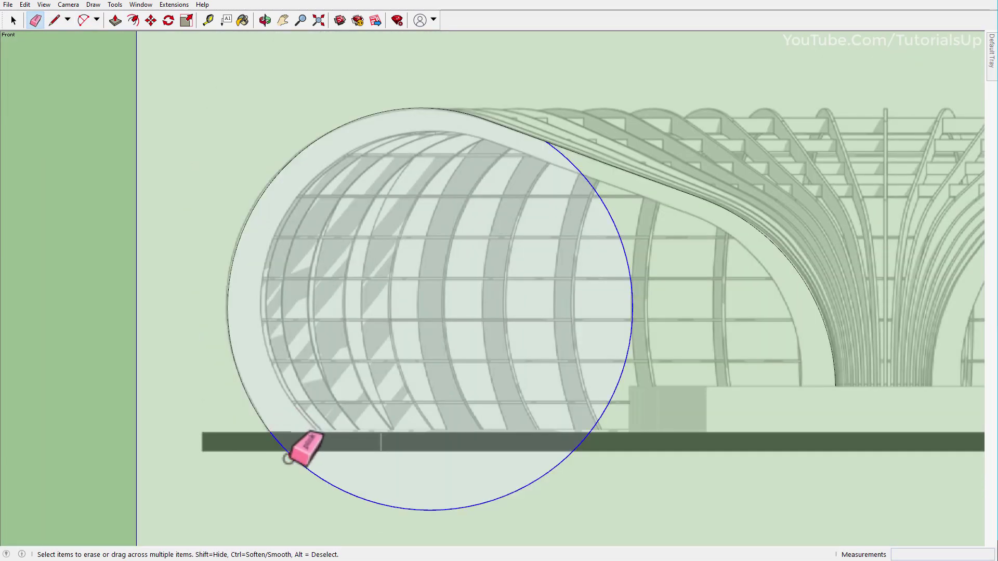
scroll(312, 432, down, 2)
key(space)
Offset the curved profile outline about 17 cm inward to make an inner copy
click(382, 168)
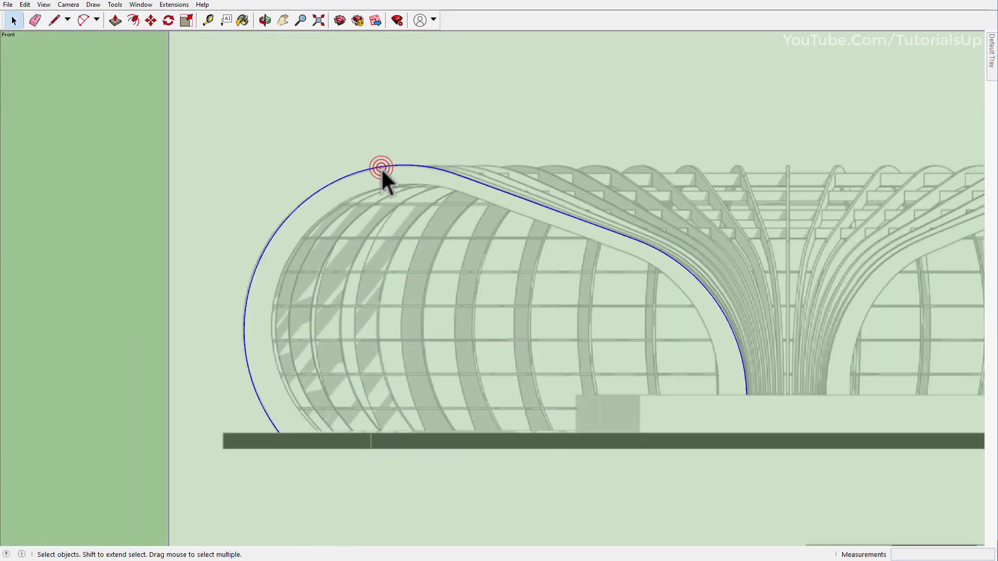
key(f)
scroll(663, 268, up, 2)
scroll(598, 234, up, 1)
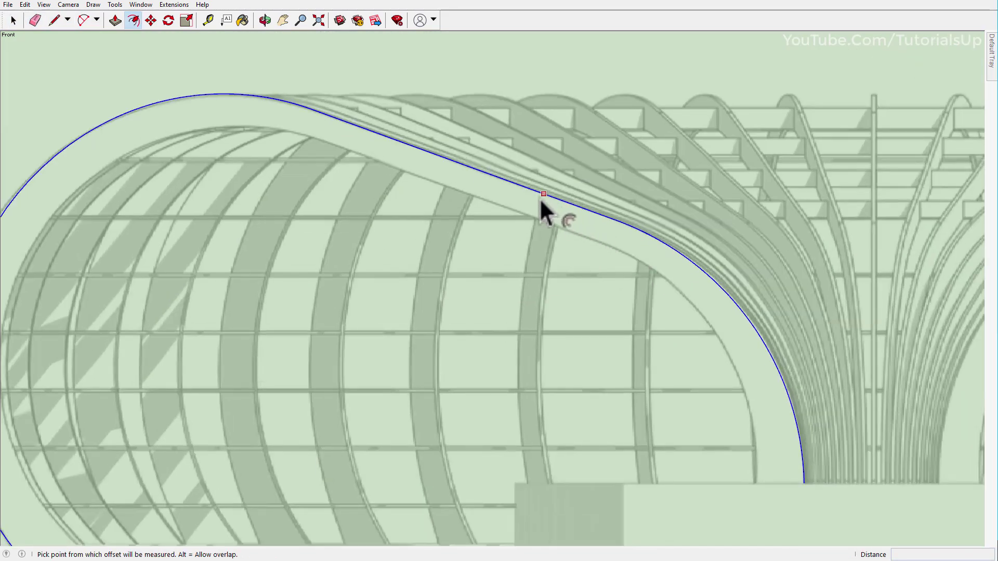
click(499, 180)
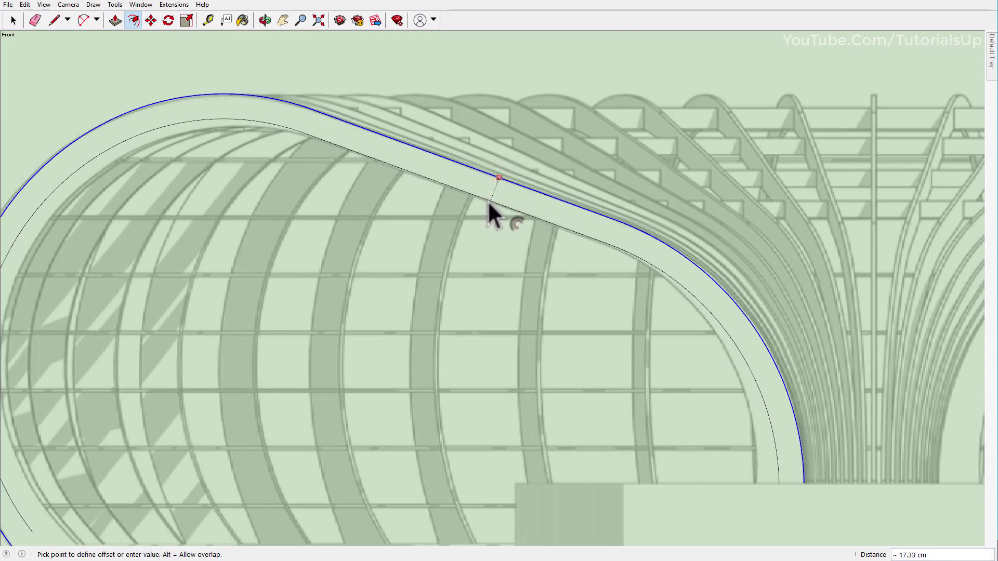
click(488, 201)
scroll(606, 234, down, 3)
key(space)
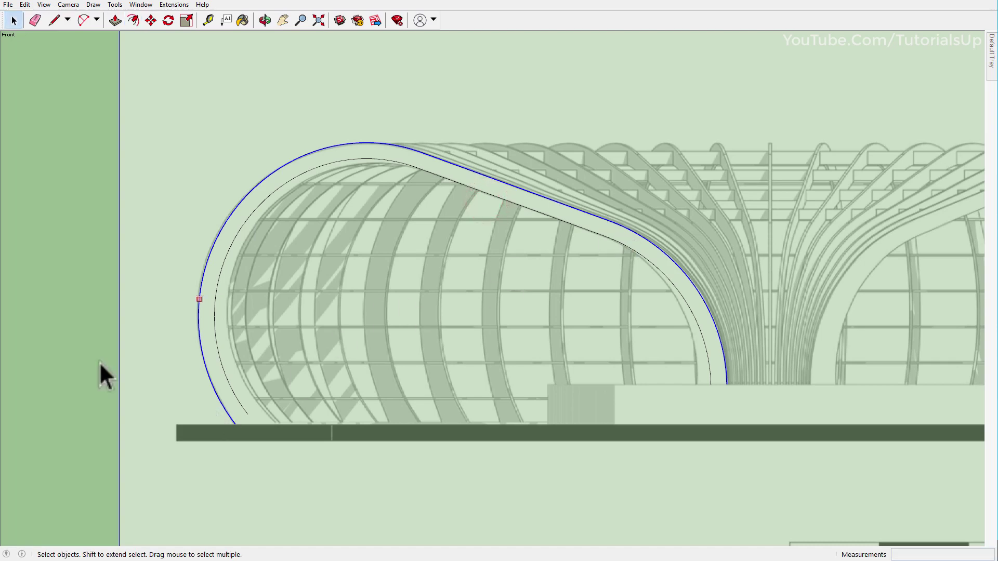
click(60, 391)
Move the inner curve's lower end onto the ground bar
click(260, 416)
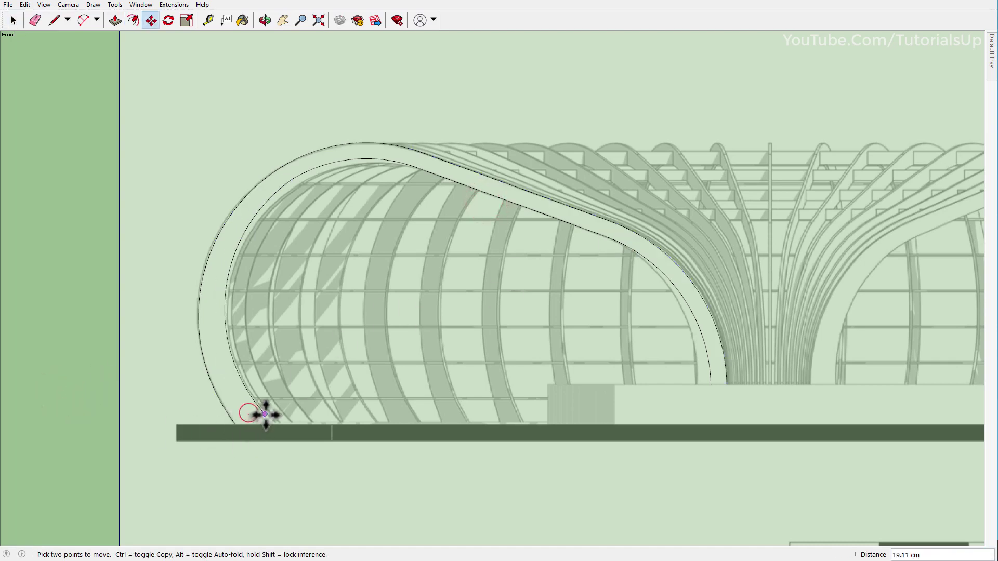
scroll(281, 423, up, 4)
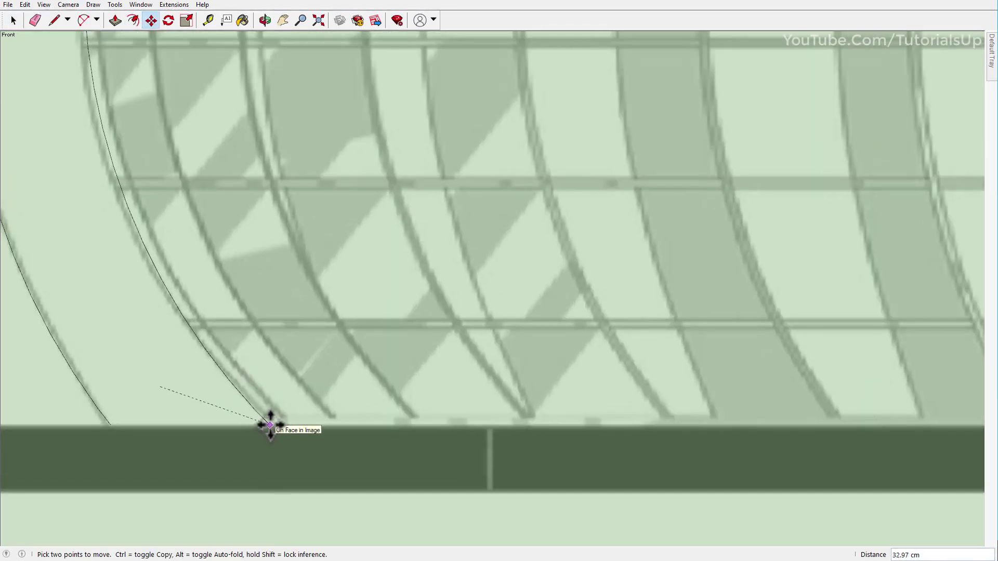
key(space)
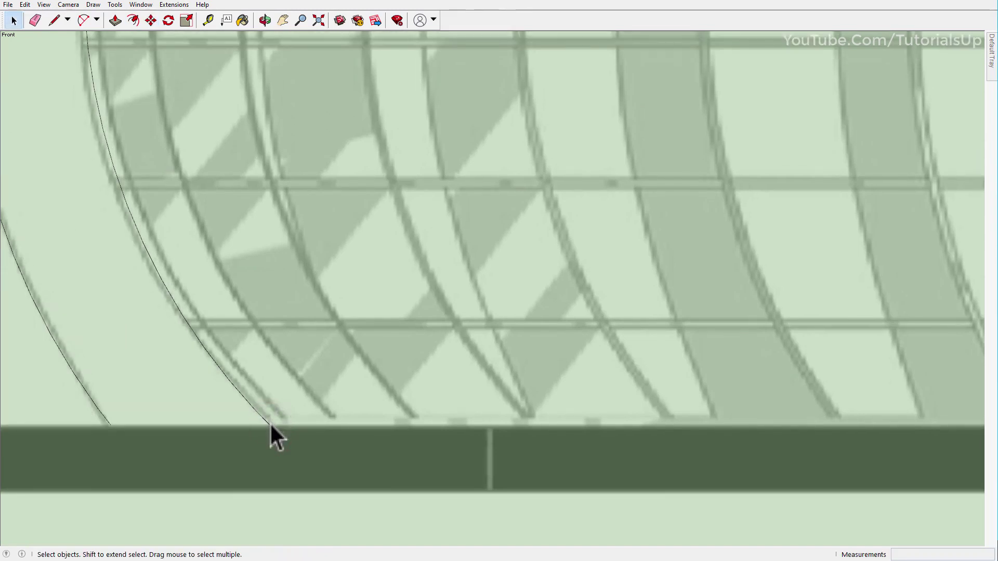
key(m)
click(270, 430)
click(111, 423)
scroll(356, 491, down, 3)
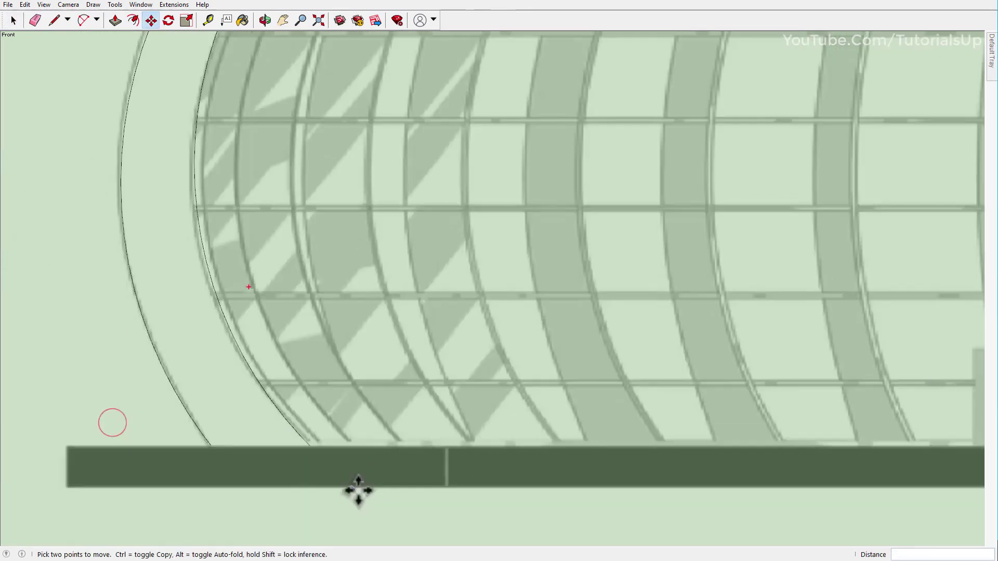
scroll(374, 187, down, 3)
scroll(272, 294, up, 6)
Shift the inner arc's endpoint to its new position on the drawing
click(270, 278)
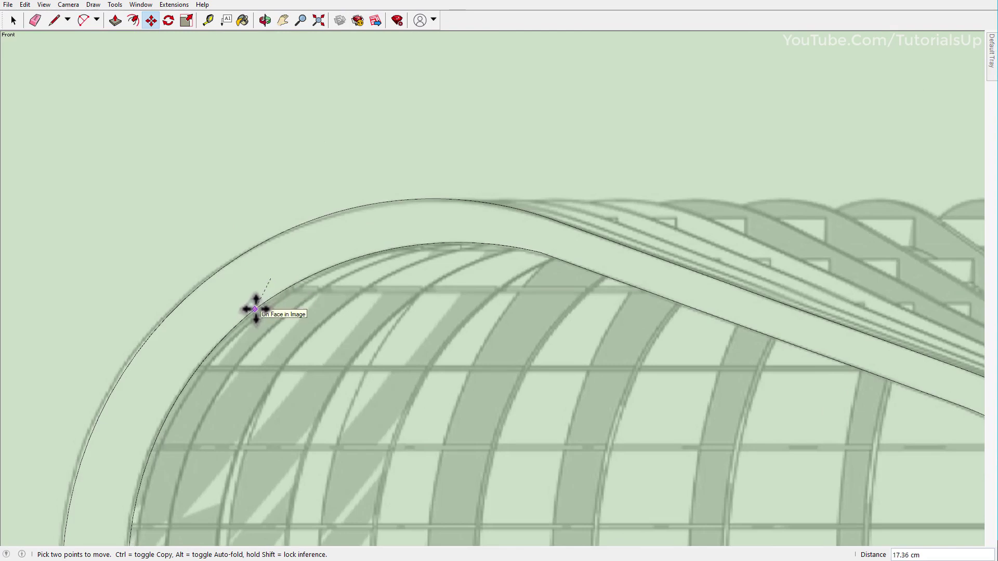
click(252, 310)
scroll(270, 275, down, 2)
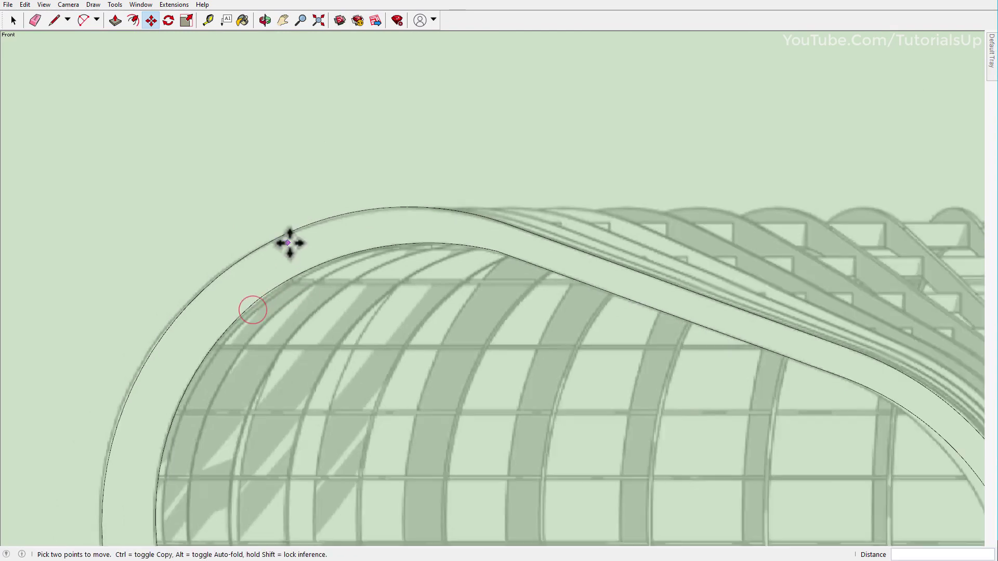
scroll(442, 217, down, 2)
scroll(374, 212, up, 3)
scroll(483, 238, up, 2)
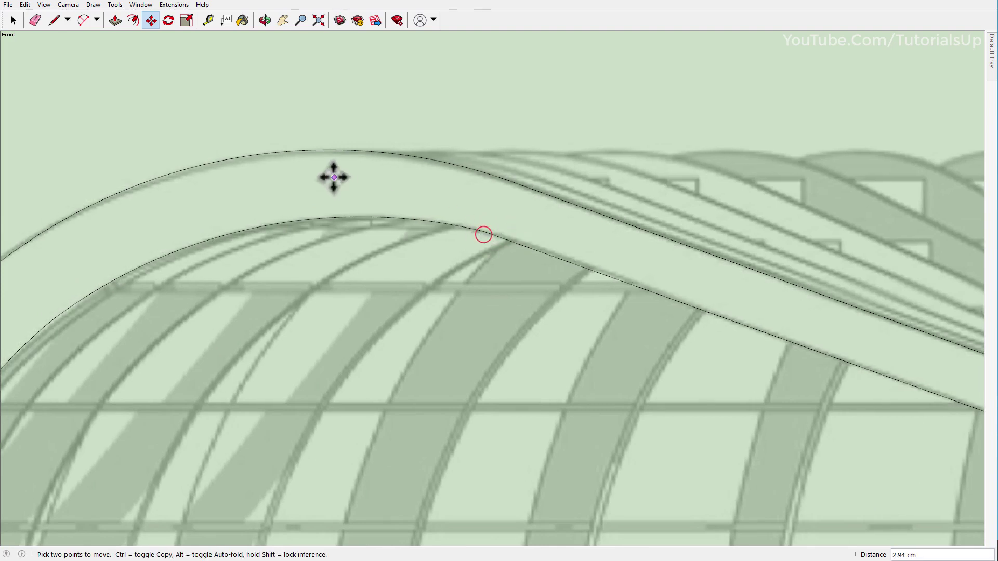
scroll(312, 172, down, 3)
scroll(439, 401, up, 4)
scroll(427, 394, up, 2)
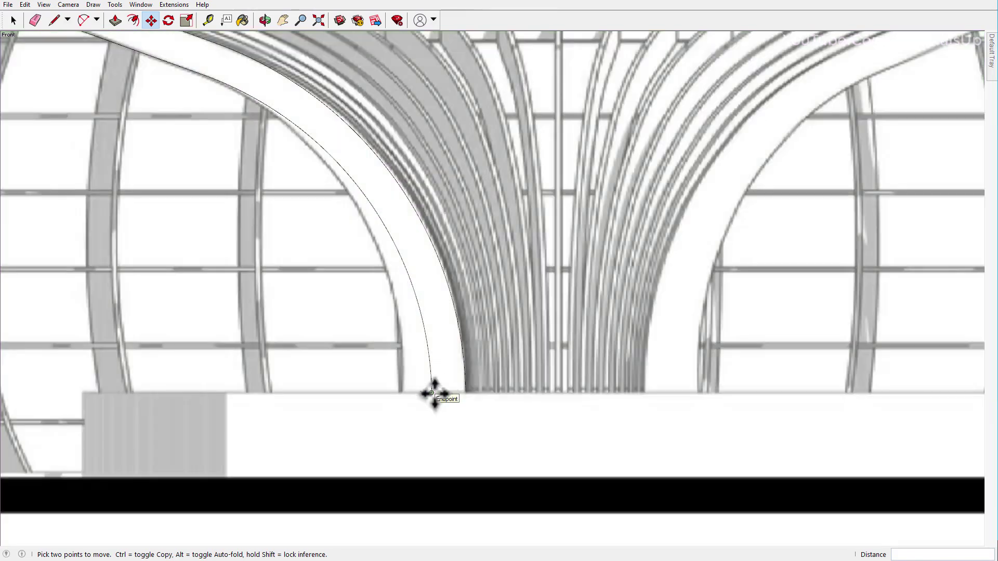
Snap the curve end to the base of the left arch on the elevation
click(435, 394)
scroll(442, 382, up, 2)
scroll(406, 375, down, 2)
scroll(401, 374, down, 1)
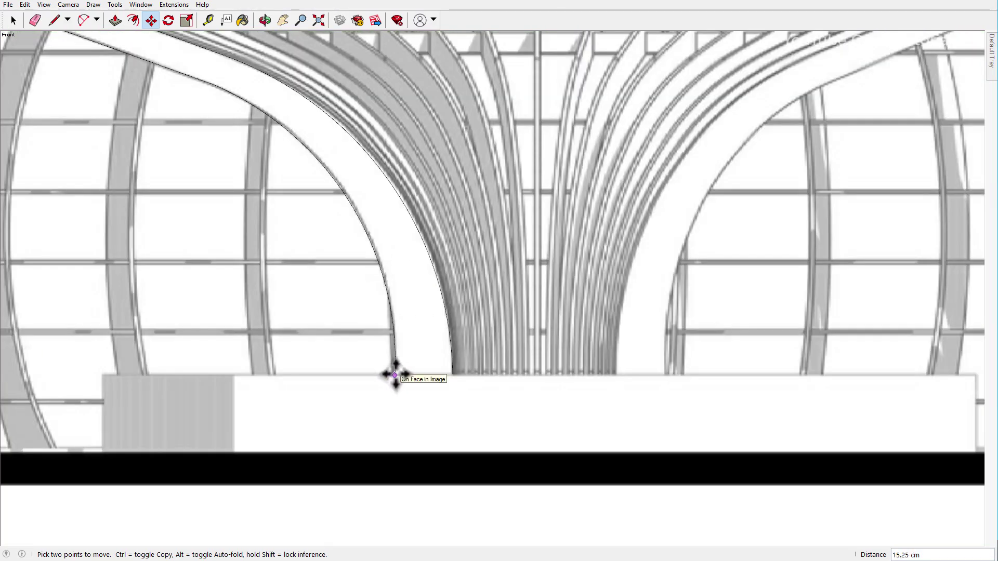
click(394, 374)
scroll(535, 350, down, 3)
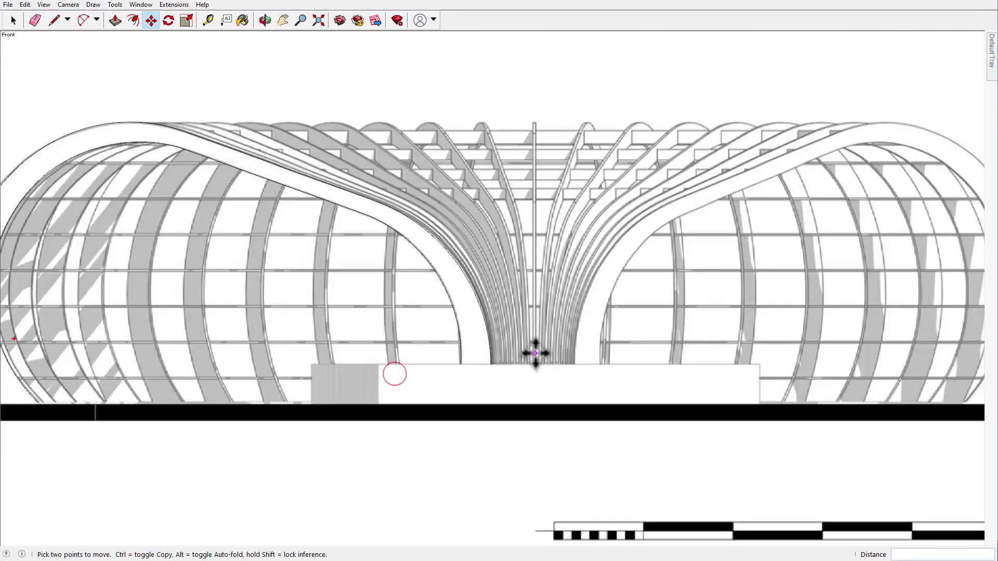
scroll(669, 270, up, 3)
Try moving and drawing a line from the arc's bottom endpoint, cancelling both
scroll(657, 296, down, 2)
scroll(644, 387, up, 3)
key(l)
scroll(602, 392, up, 2)
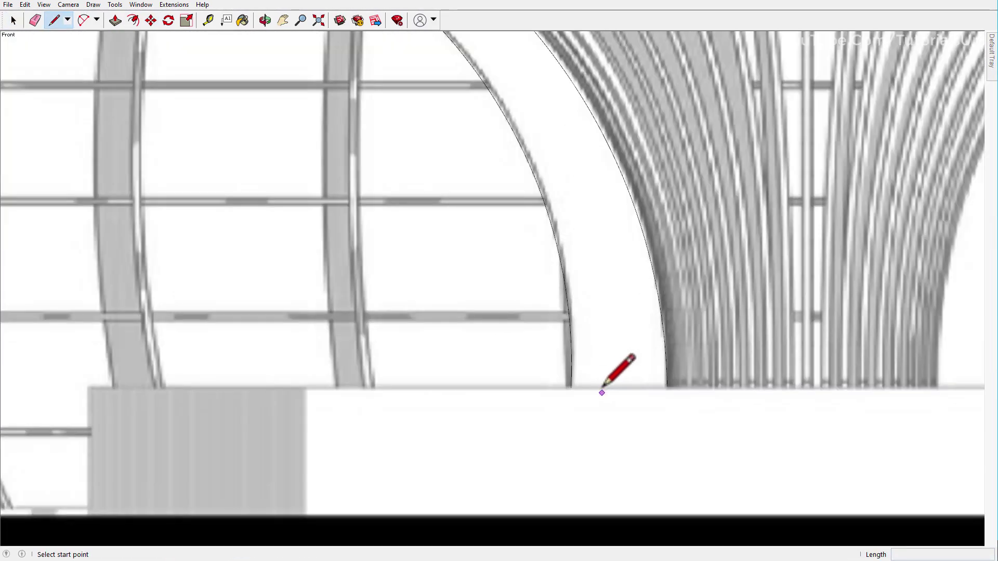
key(m)
click(570, 386)
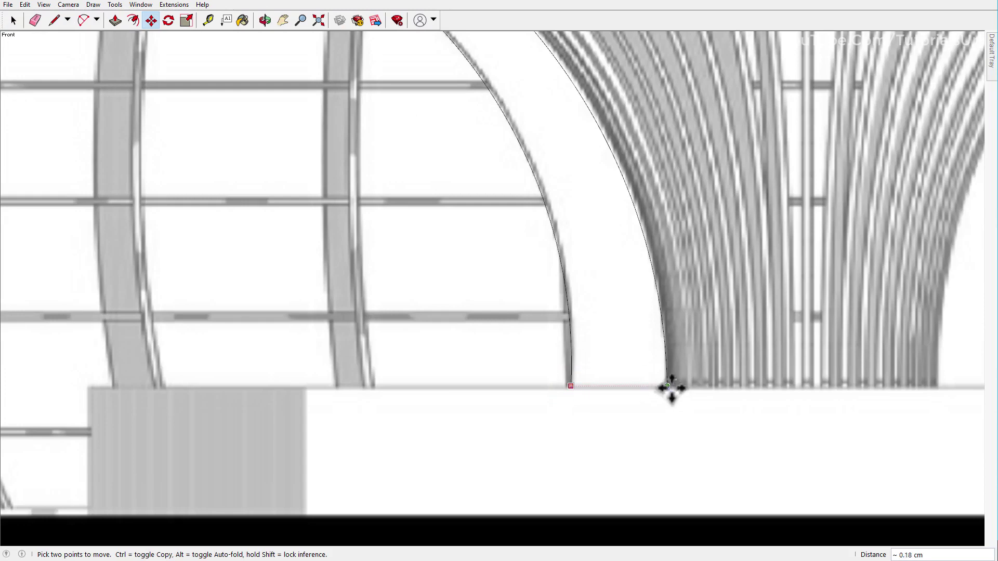
key(Escape)
key(l)
click(572, 386)
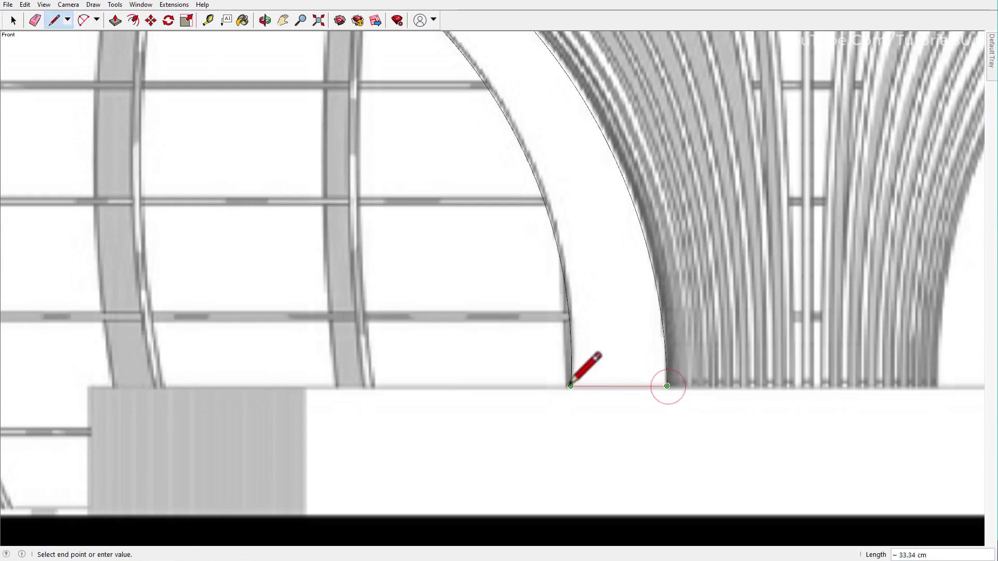
scroll(743, 382, down, 2)
key(Escape)
scroll(189, 412, down, 3)
scroll(354, 411, up, 3)
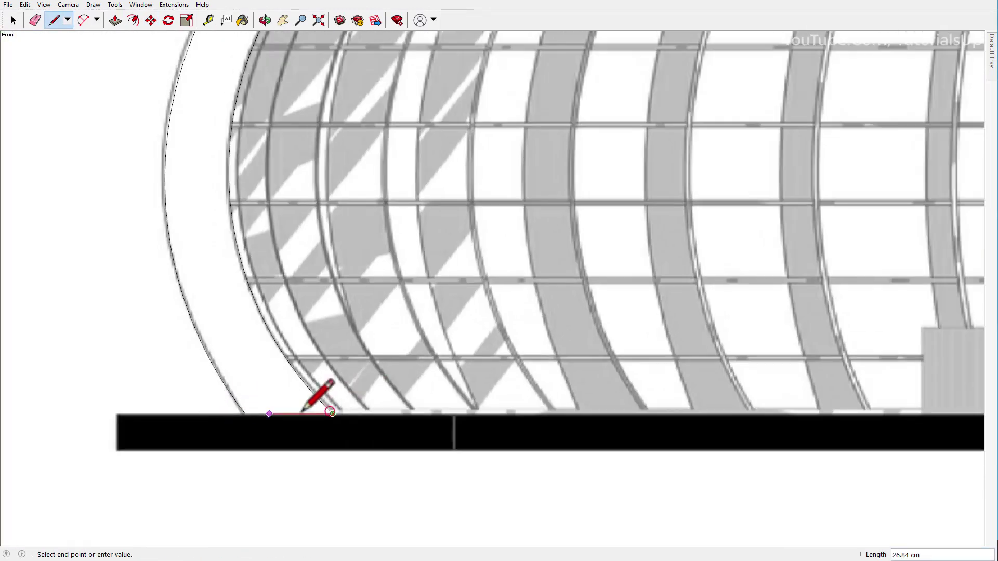
key(Escape)
scroll(266, 408, down, 3)
scroll(375, 349, down, 3)
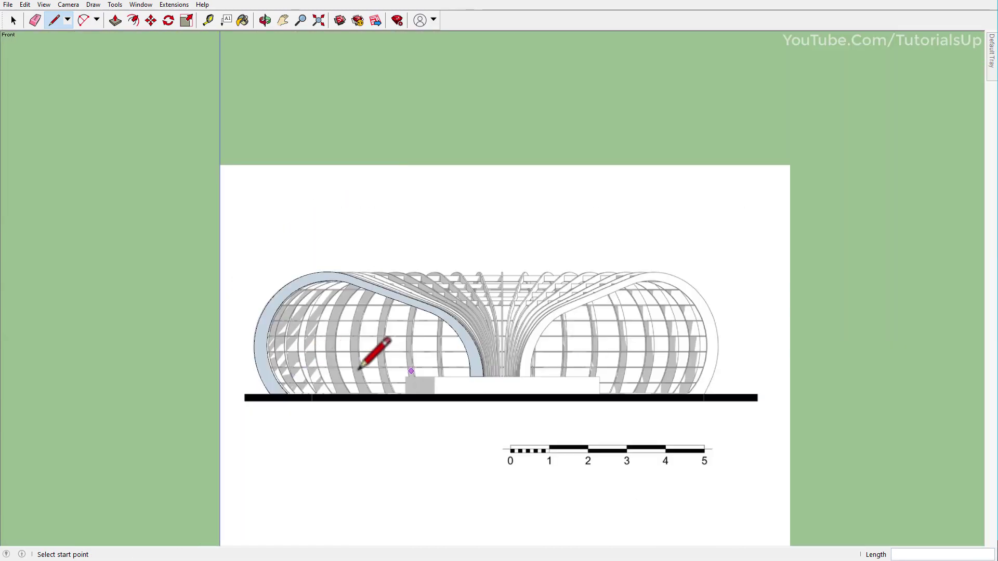
Push/Pull the left arch face into a solid rib about 3.88 cm thick
middle_drag(375, 350, 352, 410)
scroll(475, 362, up, 5)
key(space)
scroll(474, 358, up, 3)
key(p)
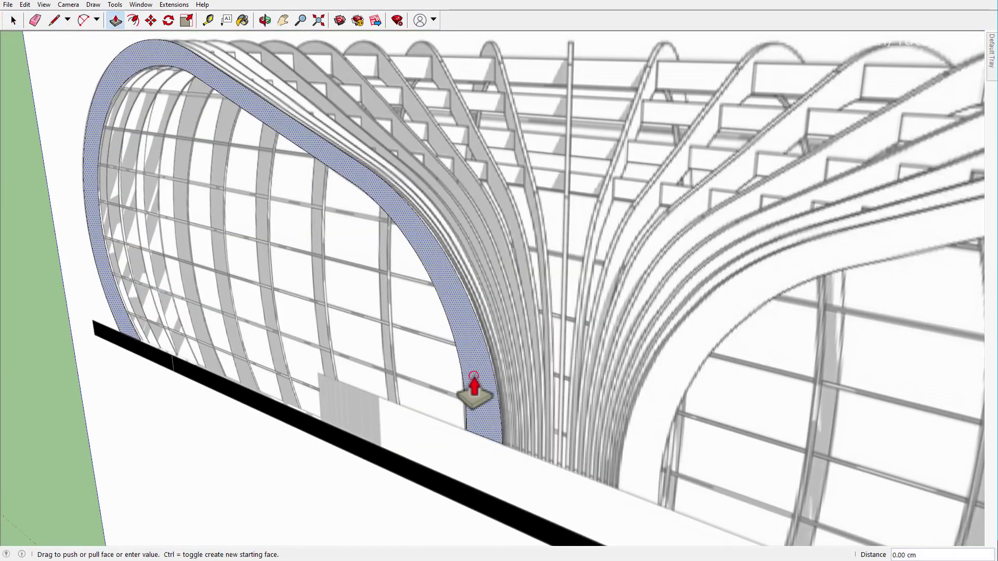
click(470, 395)
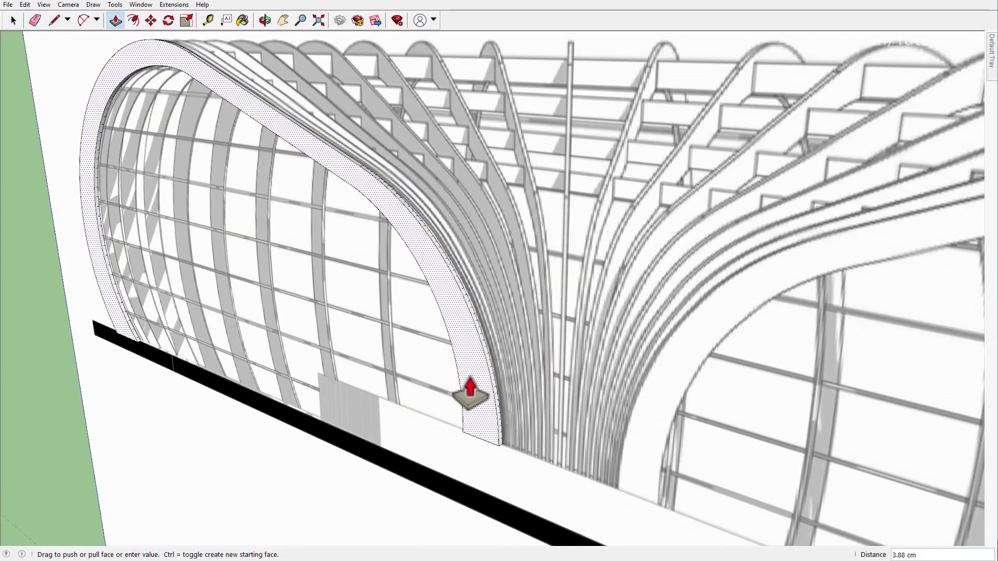
Make the whole extruded arch rib a component
key(space)
triple_click(471, 378)
right_click(471, 378)
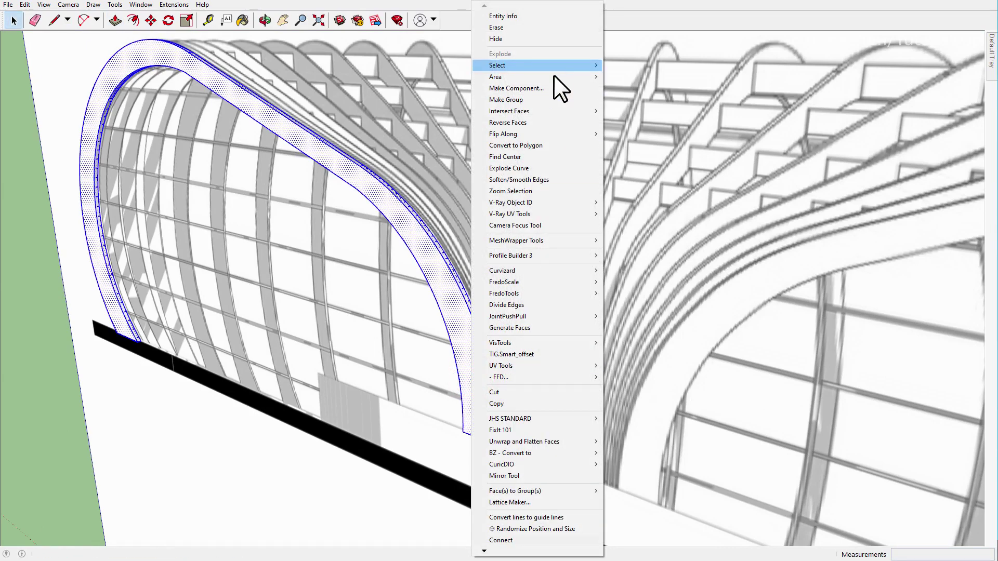
click(550, 88)
click(511, 323)
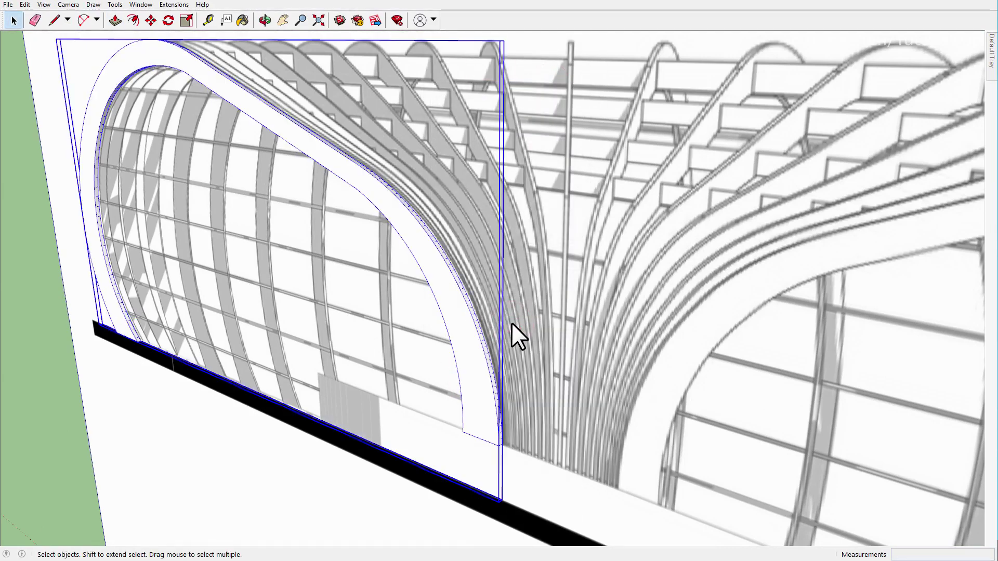
scroll(491, 239, down, 3)
scroll(490, 239, down, 5)
middle_drag(466, 201, 726, 304)
Draw a short line beside the floor-plan image
scroll(726, 304, down, 3)
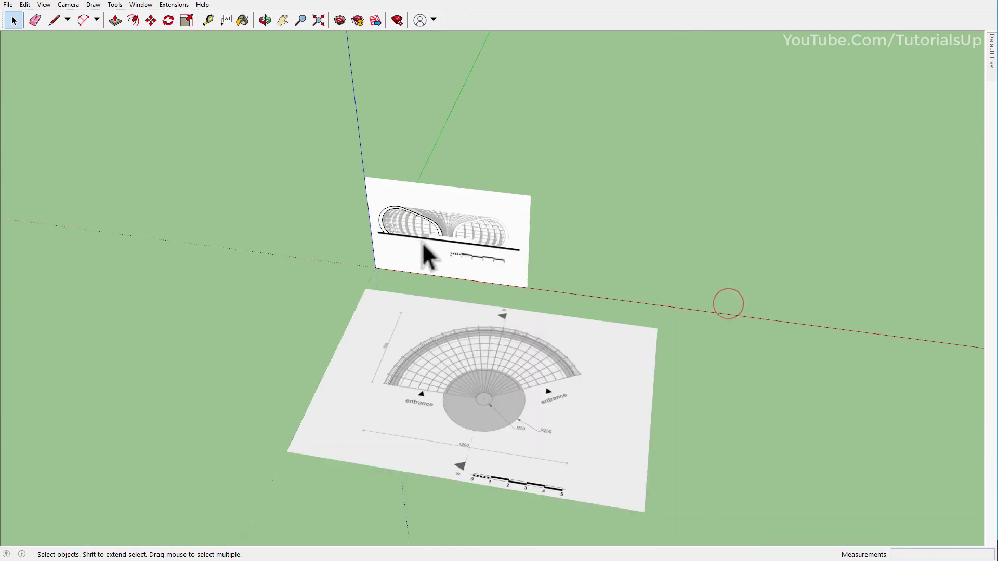
scroll(523, 510, up, 4)
scroll(523, 510, up, 2)
middle_drag(495, 479, 509, 415)
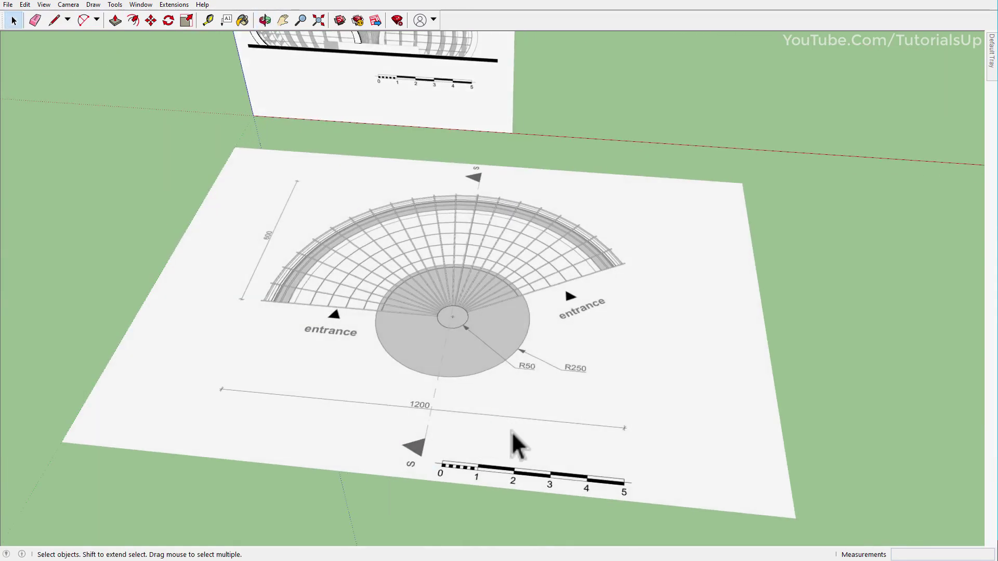
scroll(511, 431, down, 2)
key(l)
click(739, 334)
click(743, 381)
Select the floor-plan image and make it a group
key(space)
drag(723, 373, 583, 313)
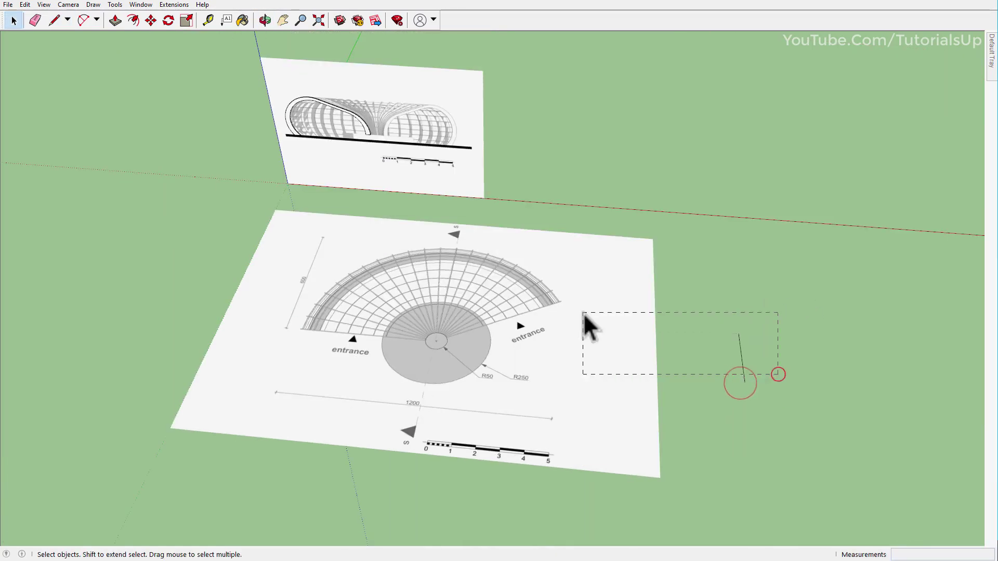
right_click(583, 313)
click(663, 113)
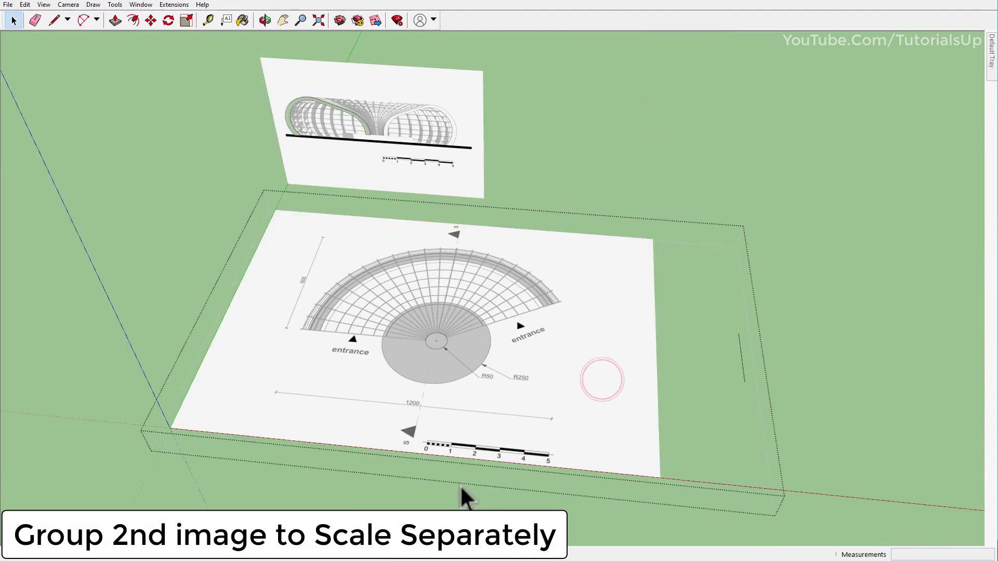
Rescale the plan group with Tape Measure so its 0–5 scale bar equals 5 m
scroll(460, 485, up, 3)
scroll(440, 426, up, 2)
key(t)
scroll(444, 413, up, 3)
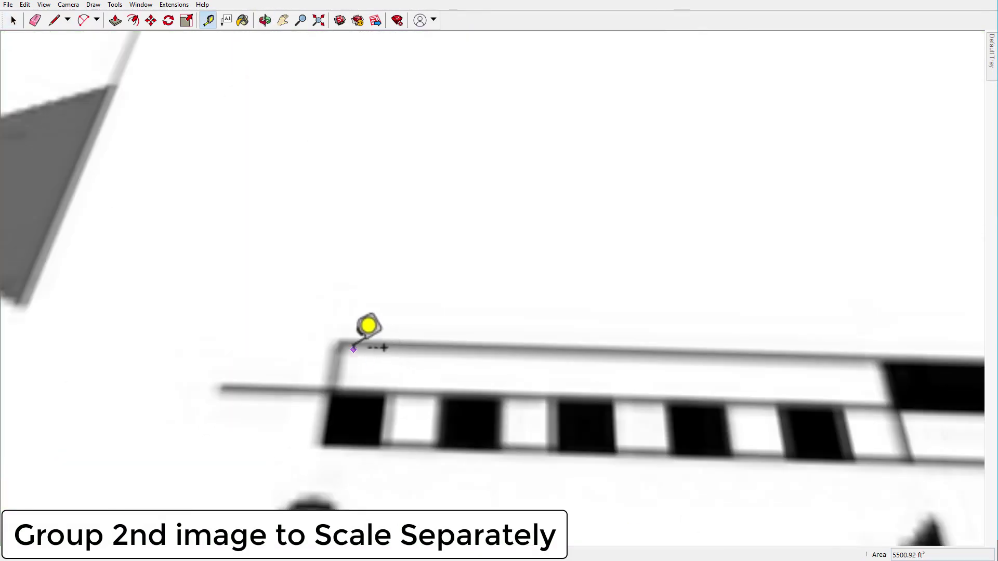
click(337, 341)
scroll(223, 333, down, 3)
scroll(341, 333, down, 4)
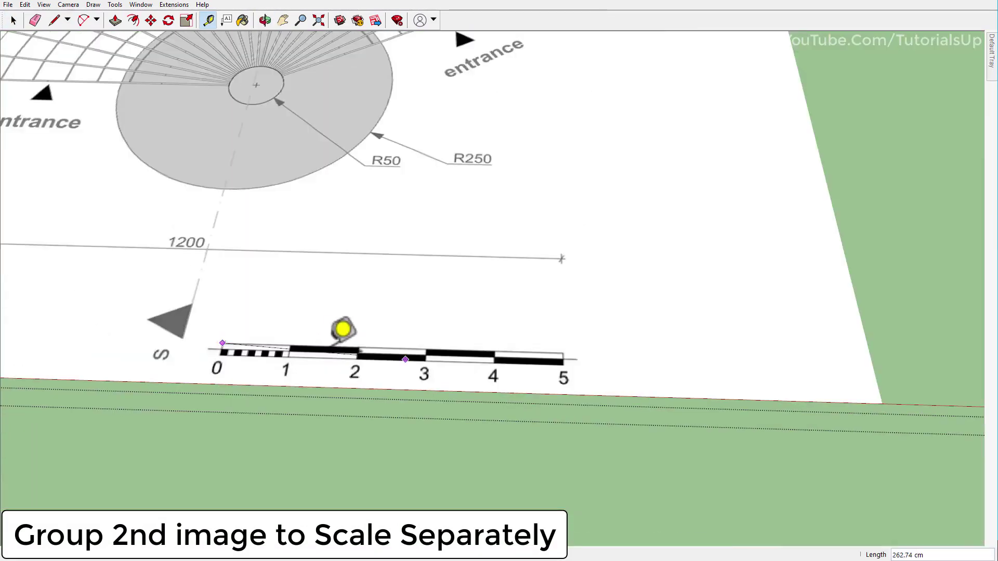
scroll(616, 332, up, 5)
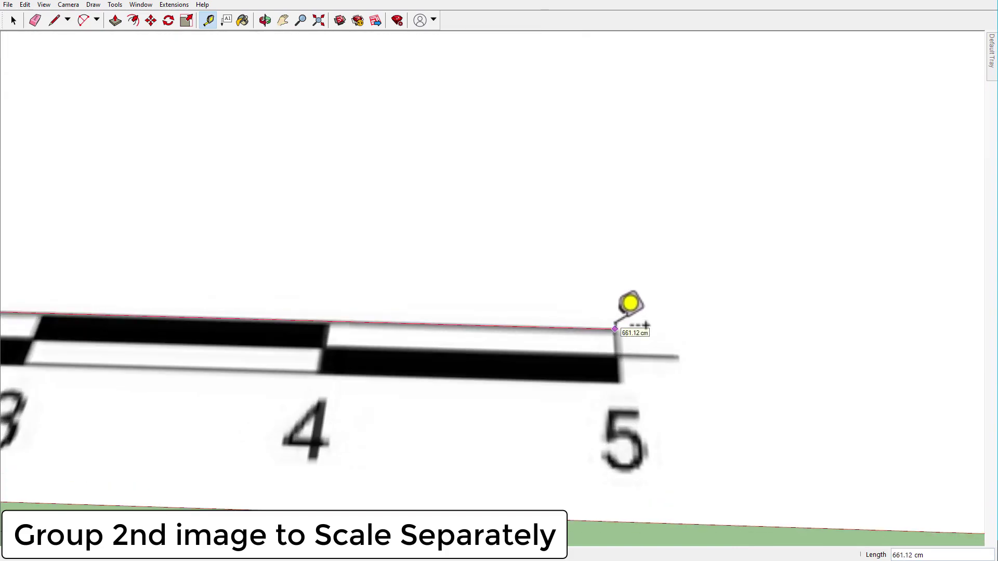
click(615, 328)
text(5m)
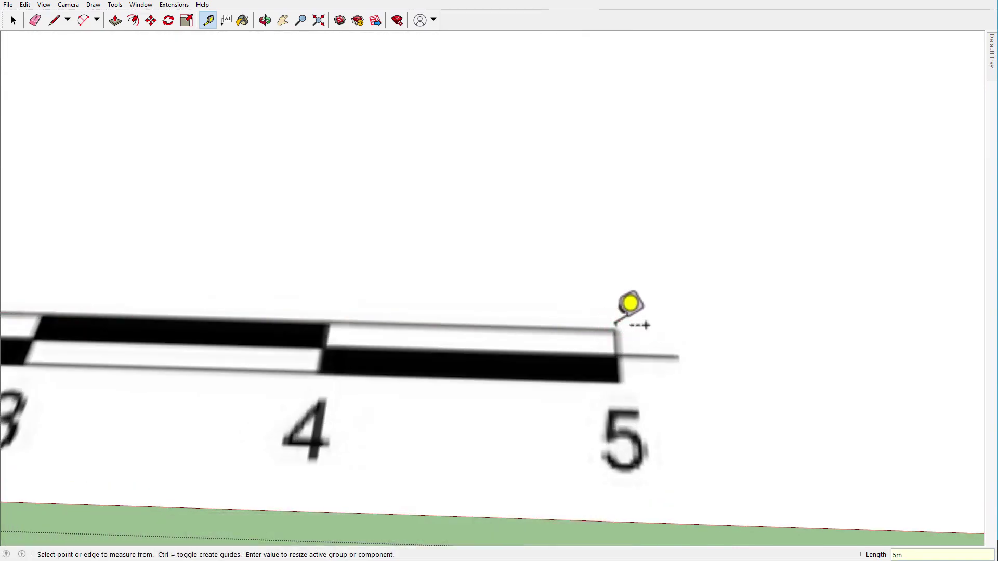
key(Return)
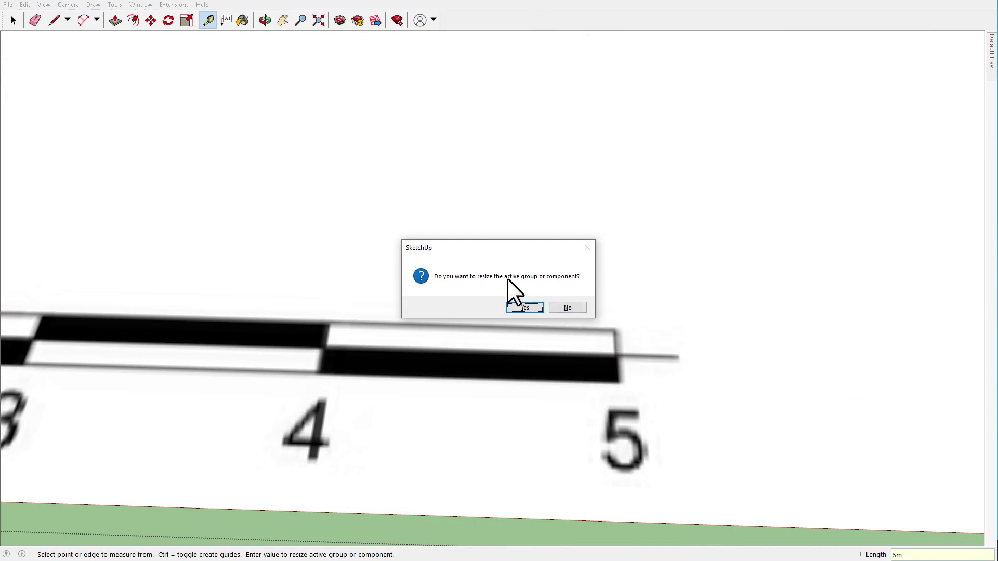
click(529, 307)
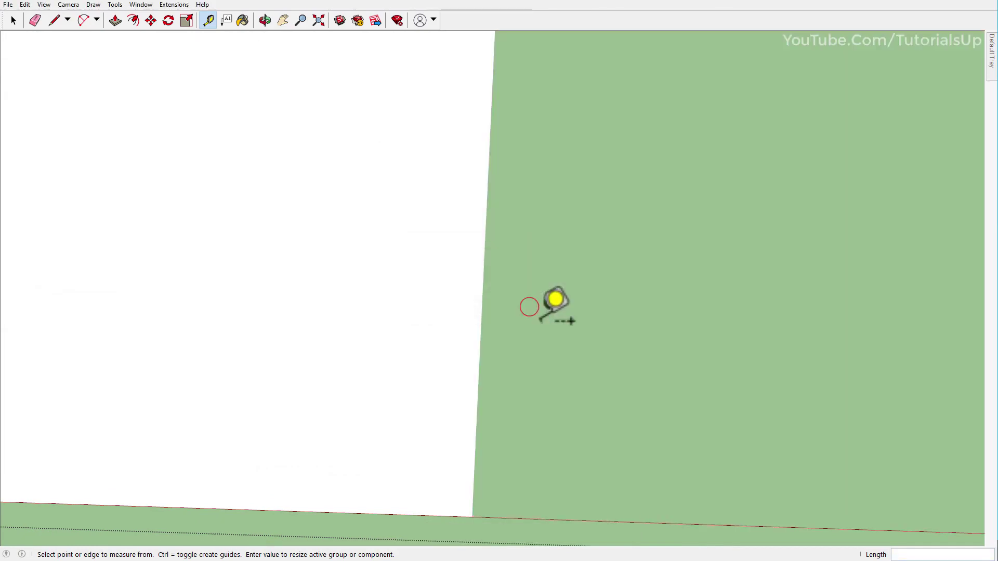
scroll(546, 301, down, 5)
scroll(518, 424, down, 5)
mouse_move(520, 453)
middle_down()
mouse_move(451, 414)
mouse_move(535, 401)
middle_up()
key(space)
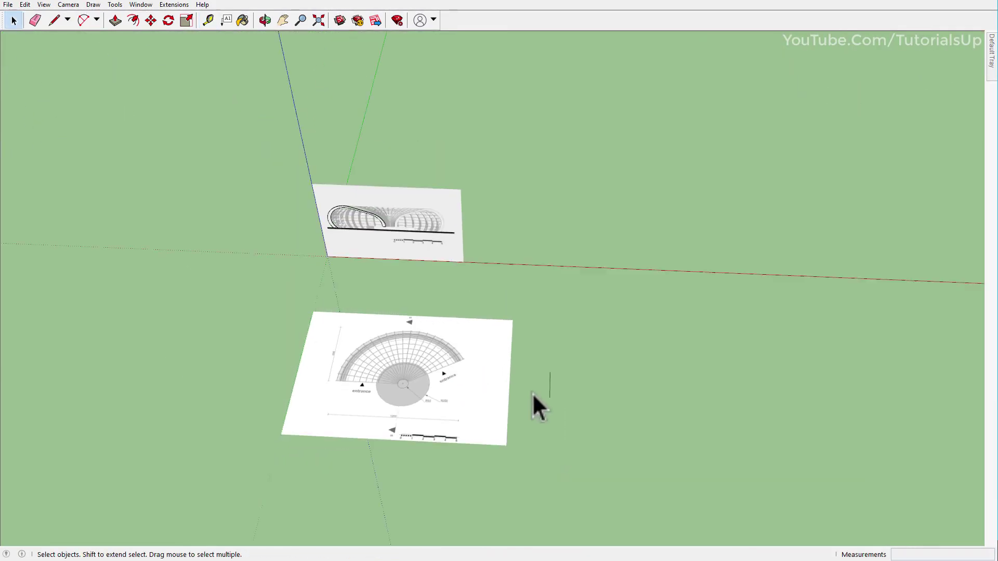
scroll(423, 301, up, 3)
mouse_move(423, 300)
middle_down()
mouse_move(424, 198)
mouse_move(445, 255)
middle_up()
Move the arch rib component clear of the elevation image
click(463, 346)
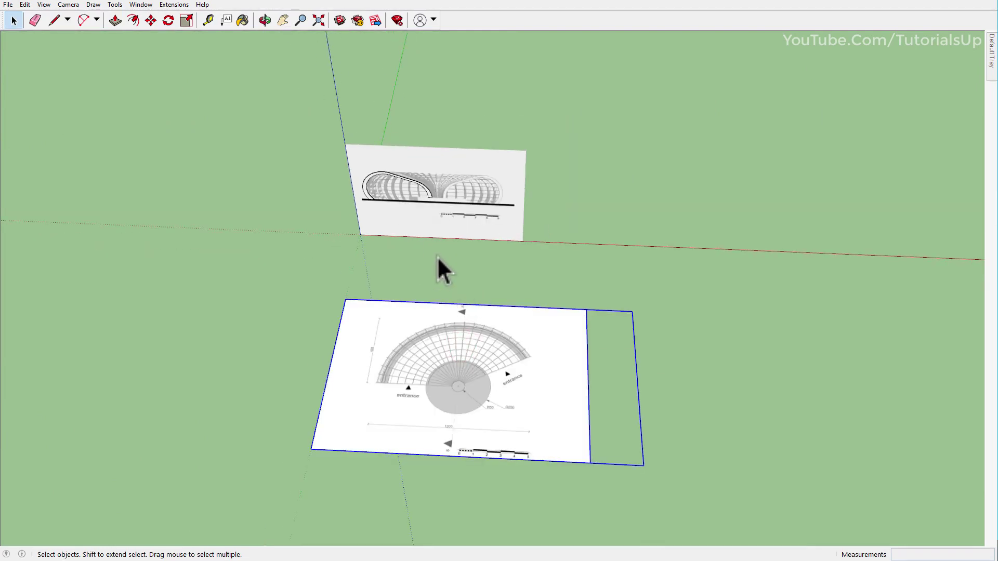
click(431, 201)
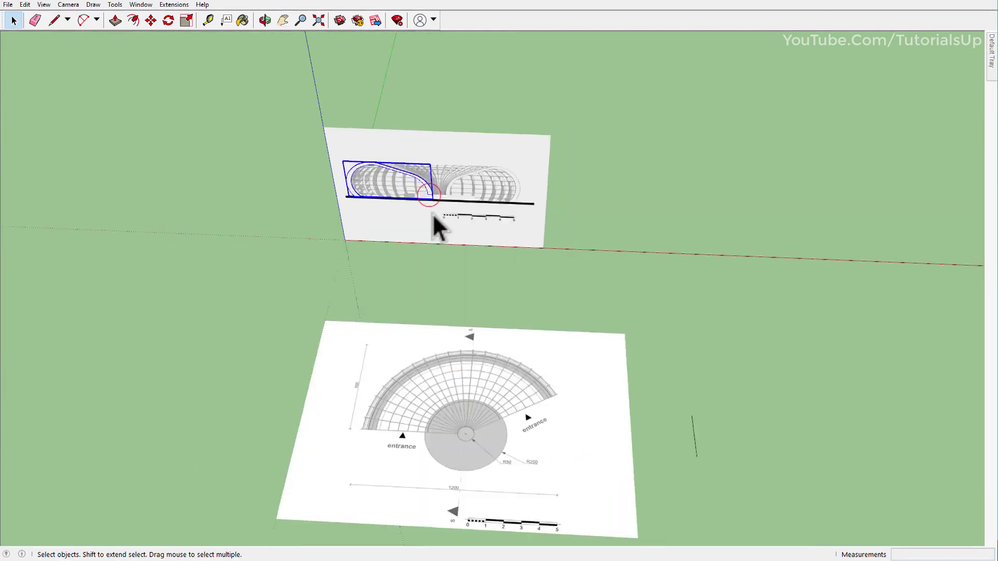
middle_drag(434, 222, 385, 285)
key(m)
click(461, 246)
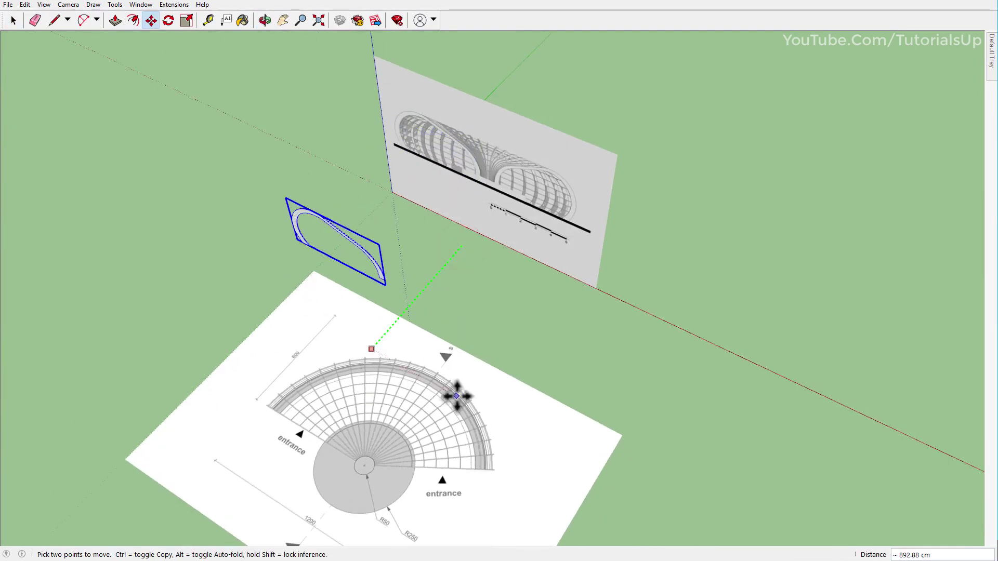
click(476, 392)
middle_drag(477, 392, 568, 452)
In Top view, place the arch along the floor plan's left radius
key(F2)
key(m)
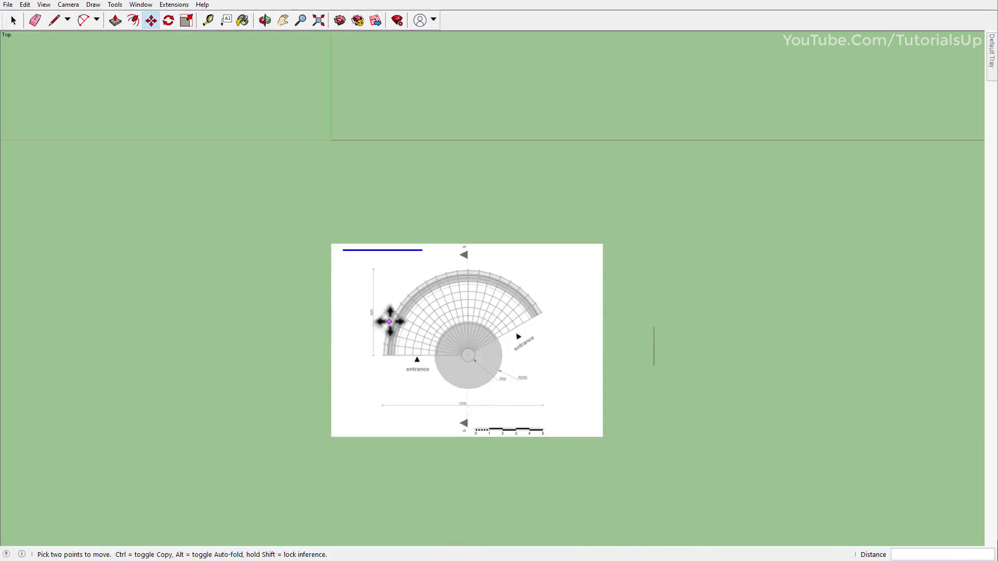
scroll(364, 291, up, 3)
key(space)
key(m)
click(724, 430)
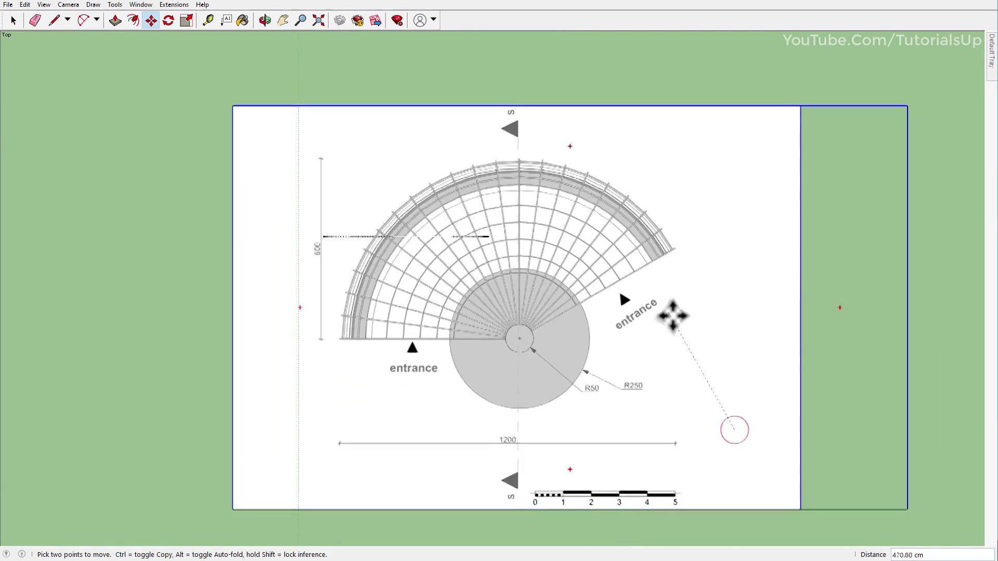
scroll(624, 251, up, 3)
scroll(704, 240, down, 3)
click(474, 178)
scroll(474, 177, up, 3)
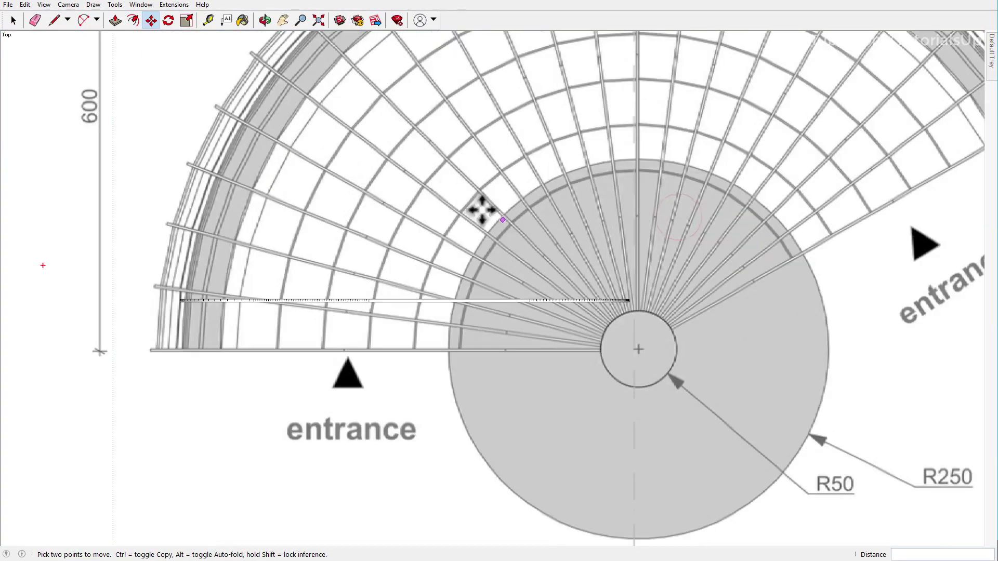
click(726, 389)
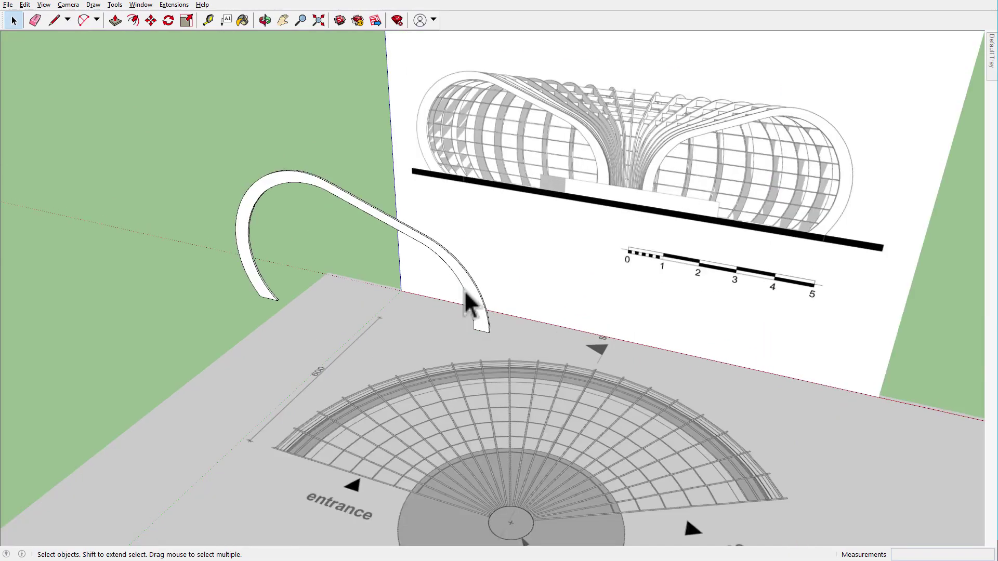
Draw a 250 cm radius circle centred on the plan's central disc
key(c)
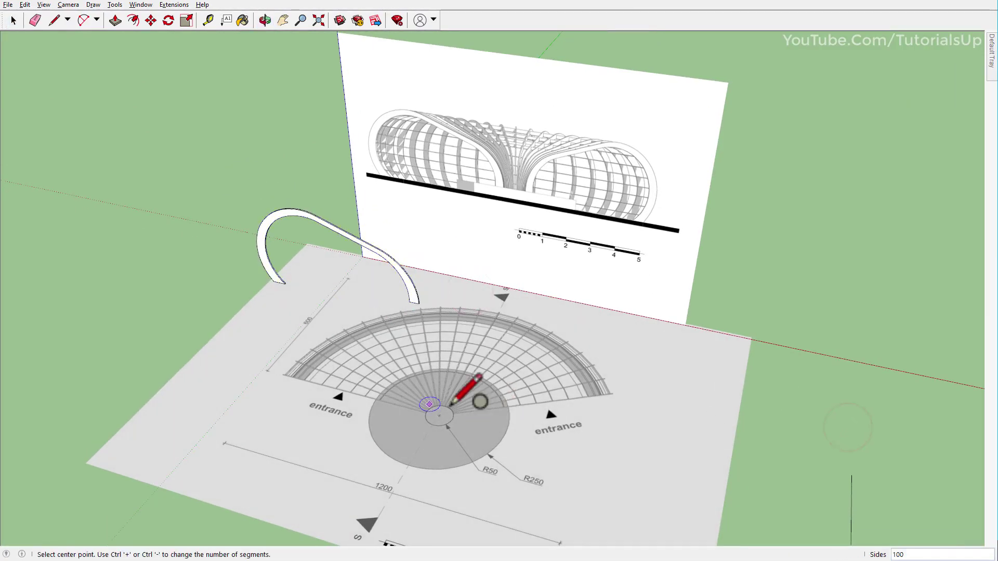
scroll(513, 390, up, 3)
scroll(517, 472, up, 3)
scroll(392, 343, up, 3)
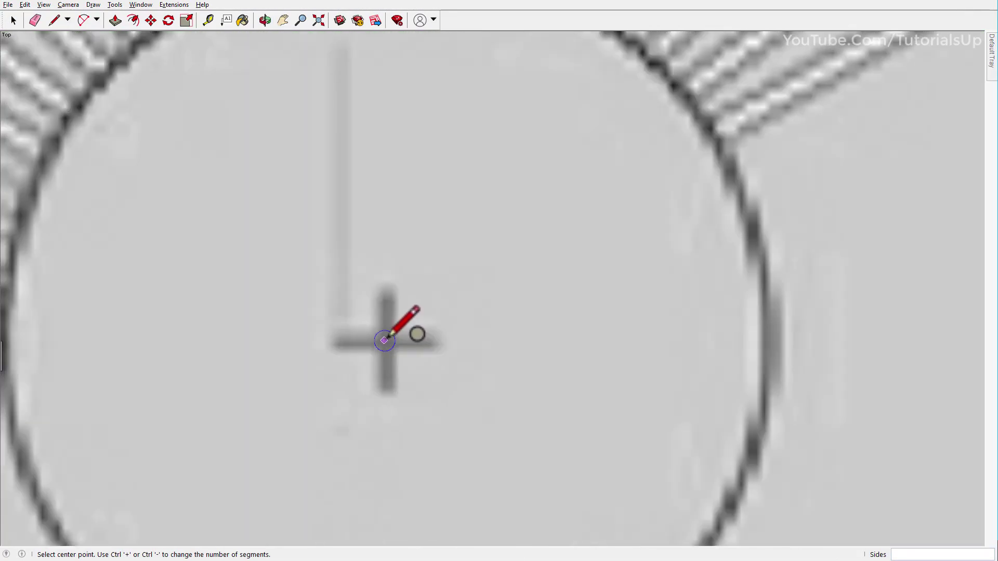
scroll(416, 346, down, 5)
scroll(461, 346, down, 3)
scroll(462, 345, down, 2)
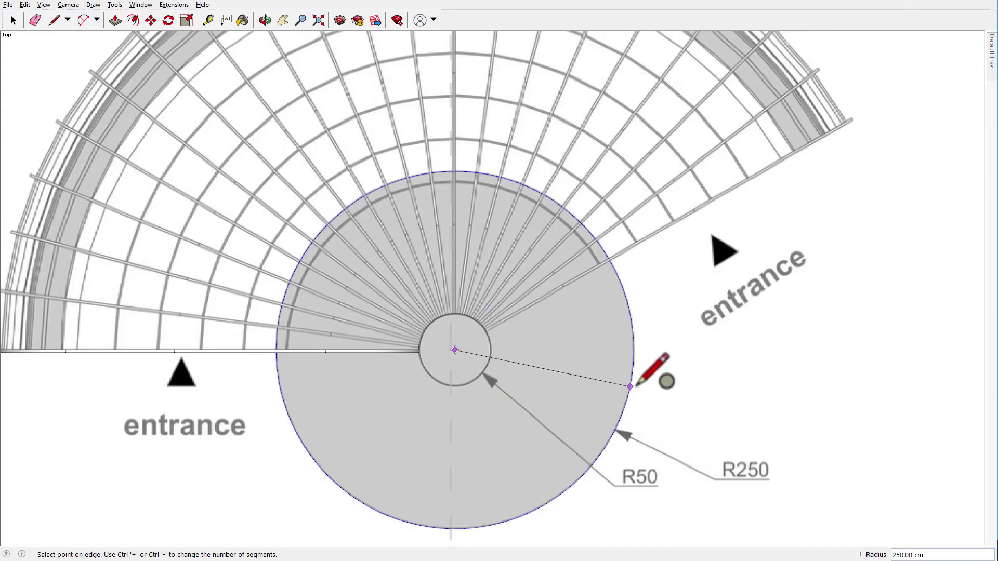
scroll(675, 436, up, 2)
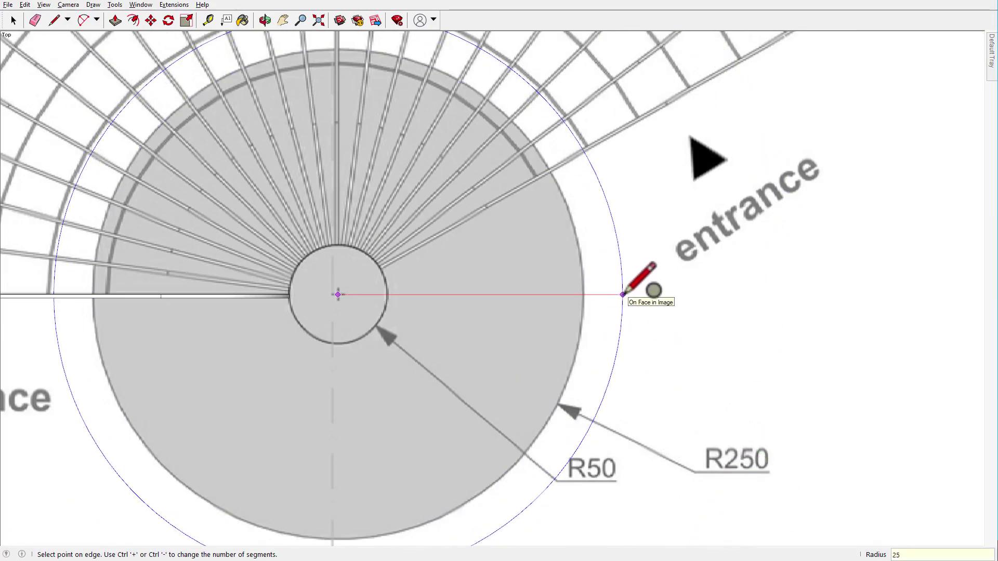
text(0)
key(Return)
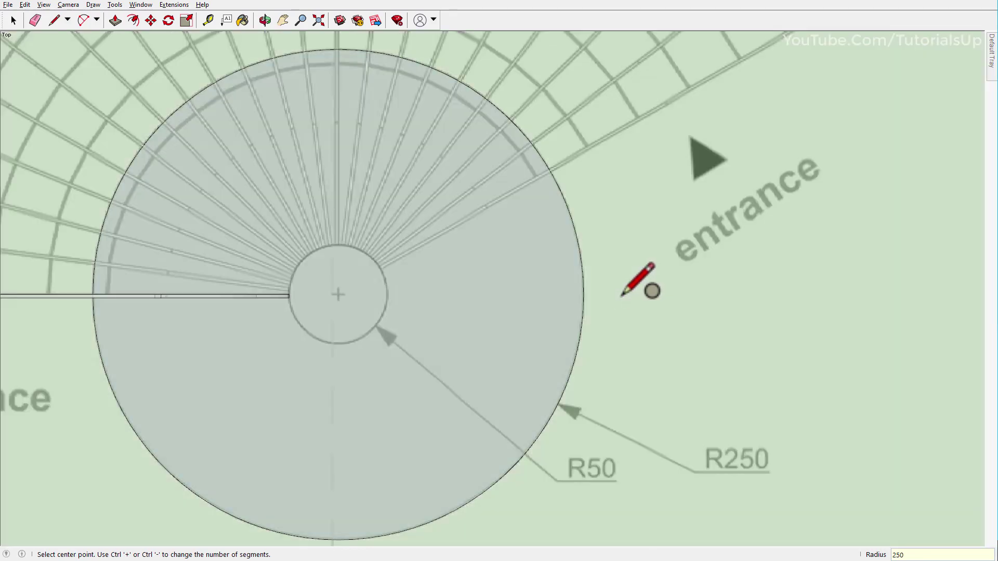
Group the new 250 cm circle face
scroll(598, 312, down, 3)
mouse_move(439, 229)
middle_down()
mouse_move(407, 171)
mouse_move(427, 376)
middle_up()
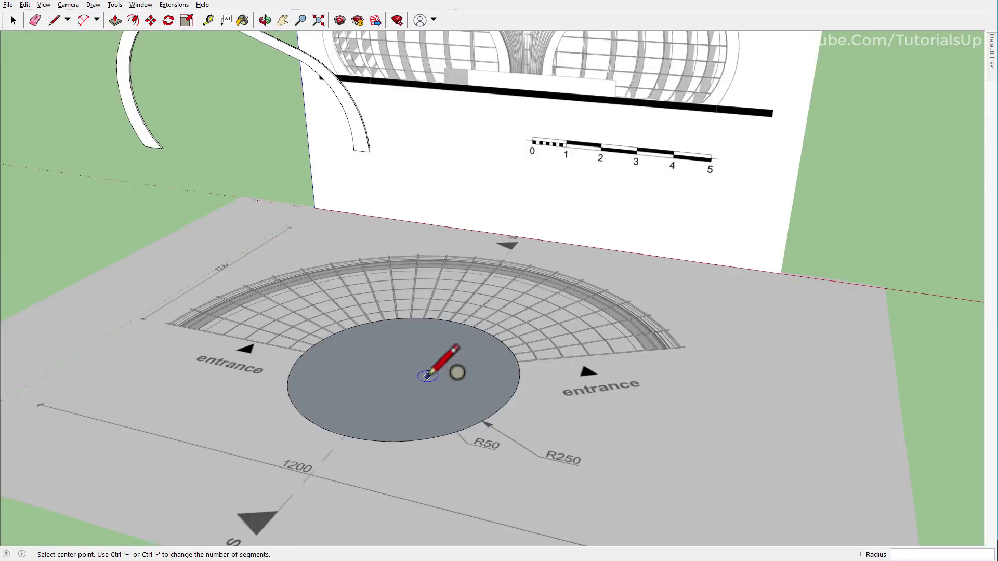
key(space)
scroll(428, 376, down, 2)
right_click(428, 379)
click(468, 100)
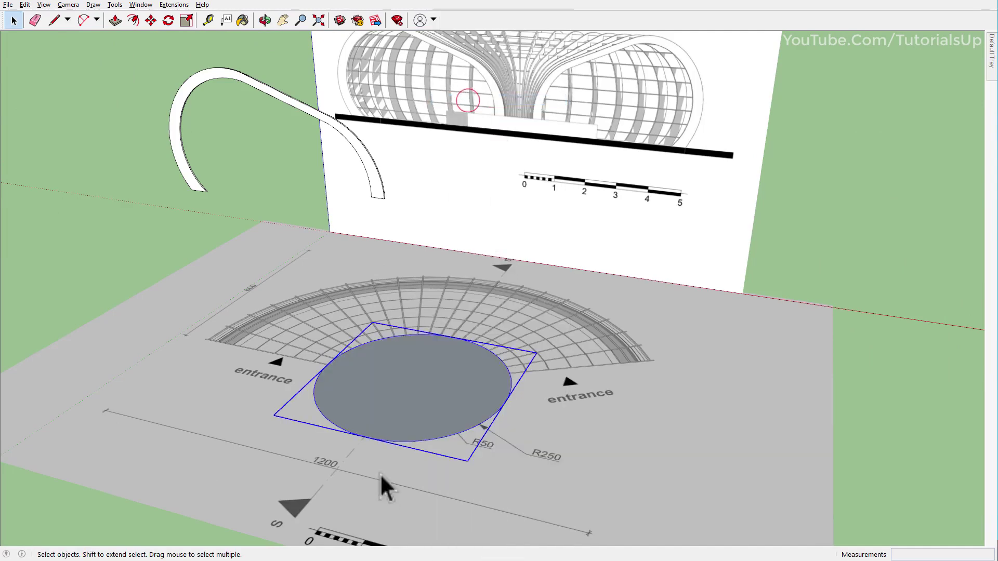
Raise the grouped circle 250 cm and reverse its face so the front points up
key(m)
click(337, 400)
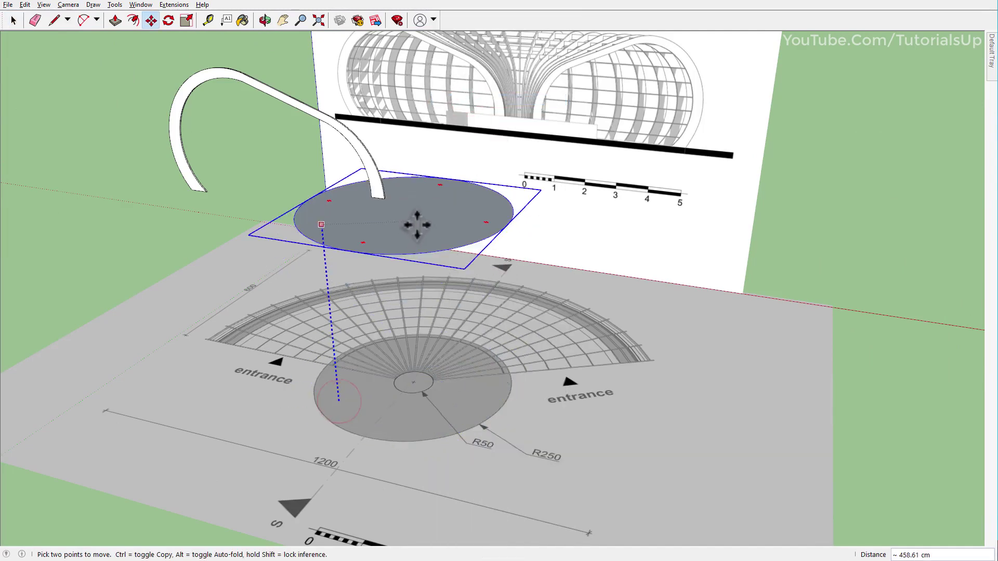
text(250)
key(Return)
key(x)
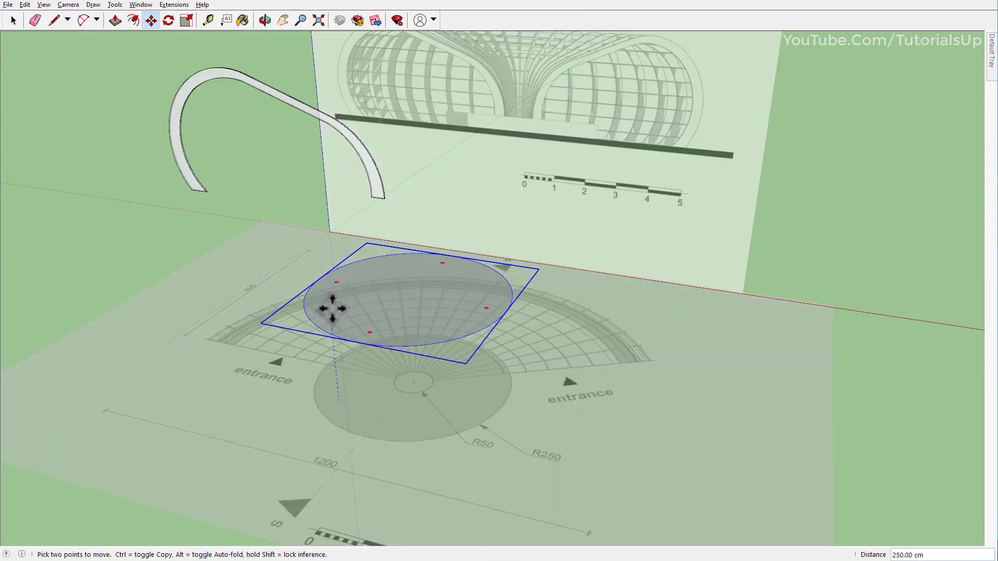
scroll(383, 193, up, 3)
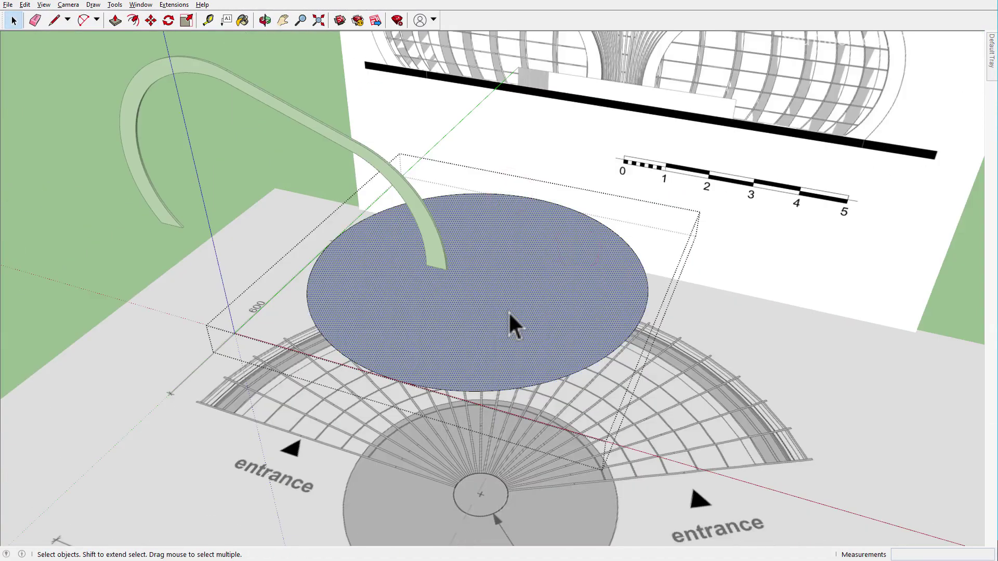
right_click(509, 311)
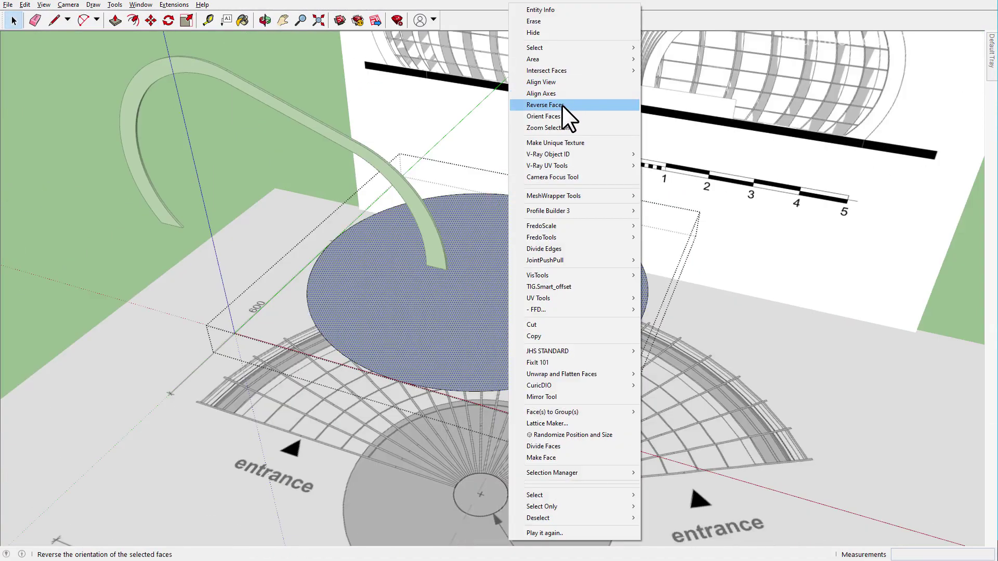
click(562, 105)
Change the circle's Segments value in Entity Info, entering 4
click(641, 316)
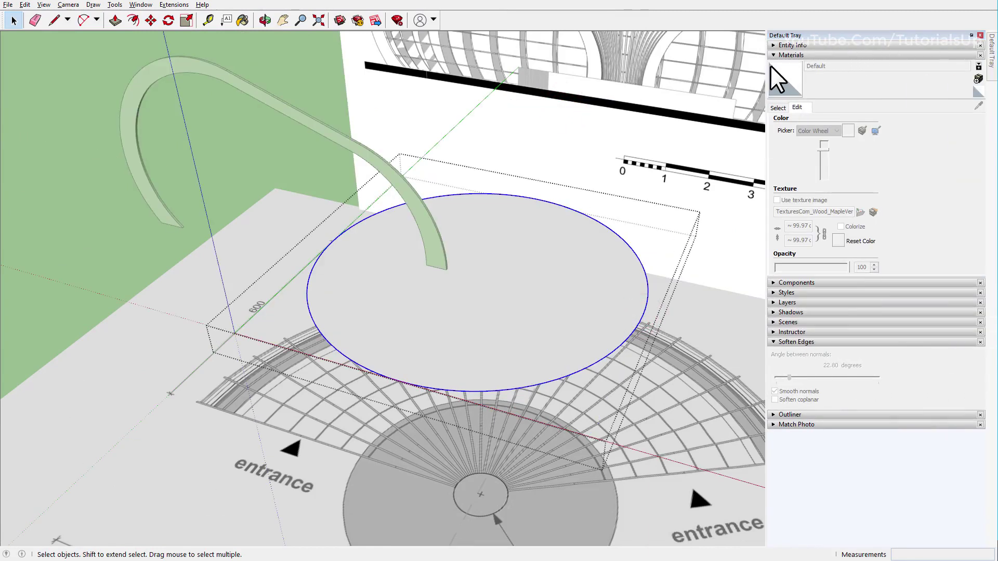
drag(767, 78, 840, 78)
click(936, 54)
click(910, 45)
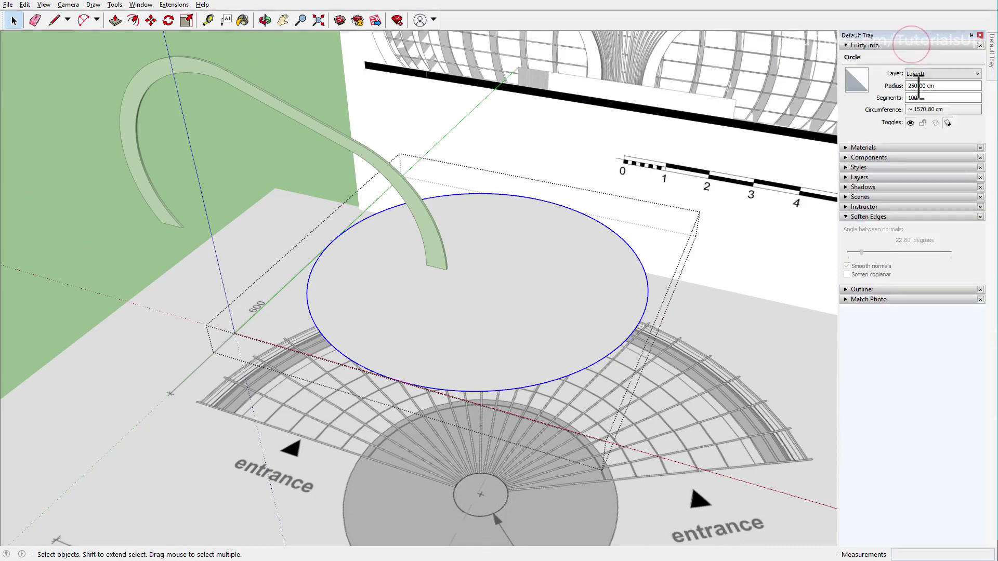
double_click(923, 97)
text(48)
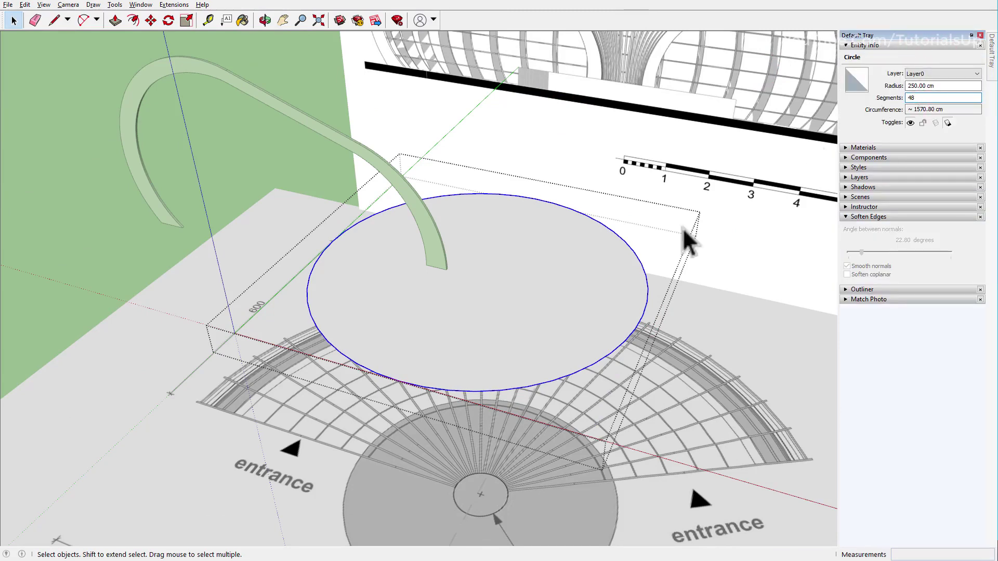
middle_drag(682, 228, 538, 339)
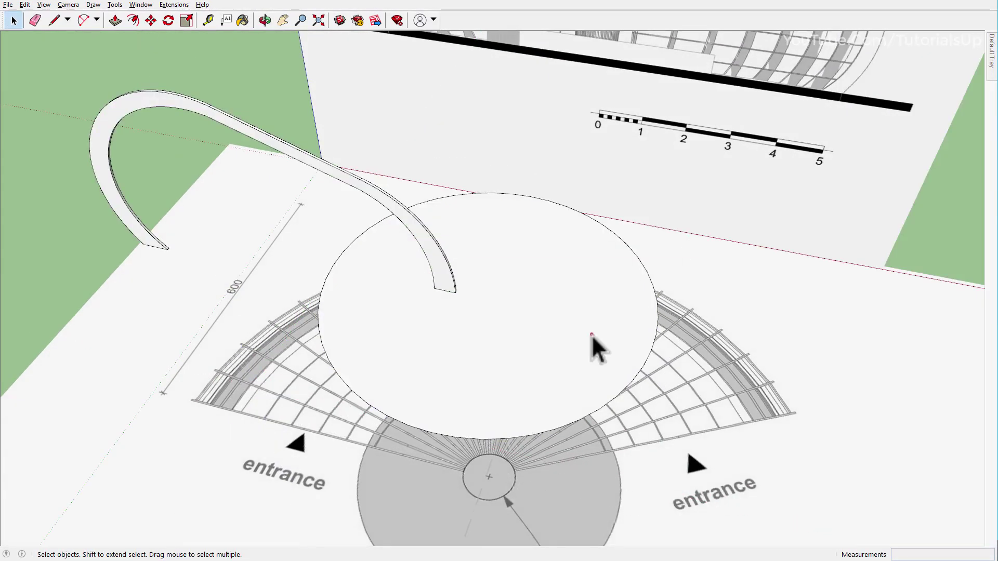
Start rotating the raised circle group about its centre, then abandon it and deselect
click(591, 334)
key(q)
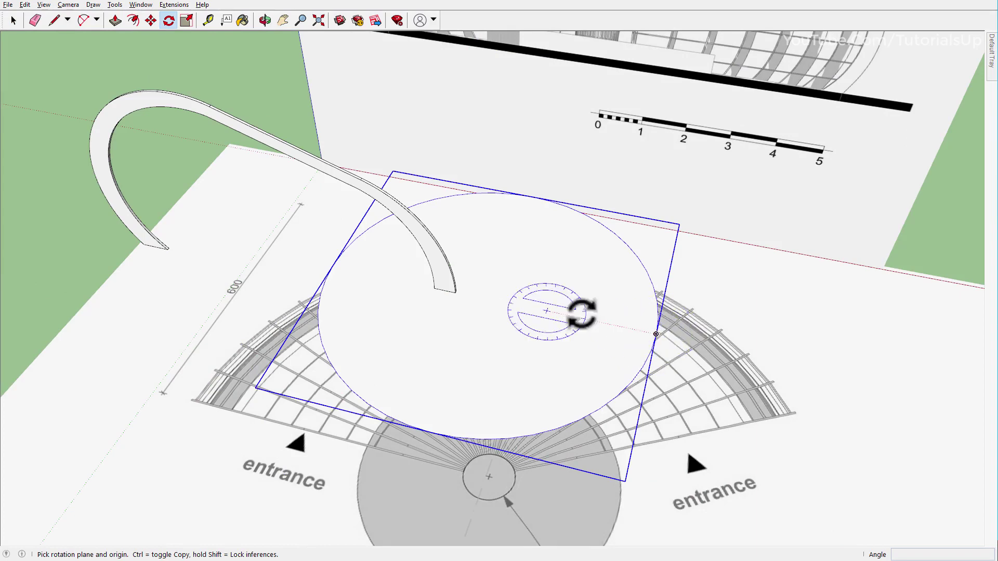
click(488, 298)
middle_drag(622, 296, 437, 305)
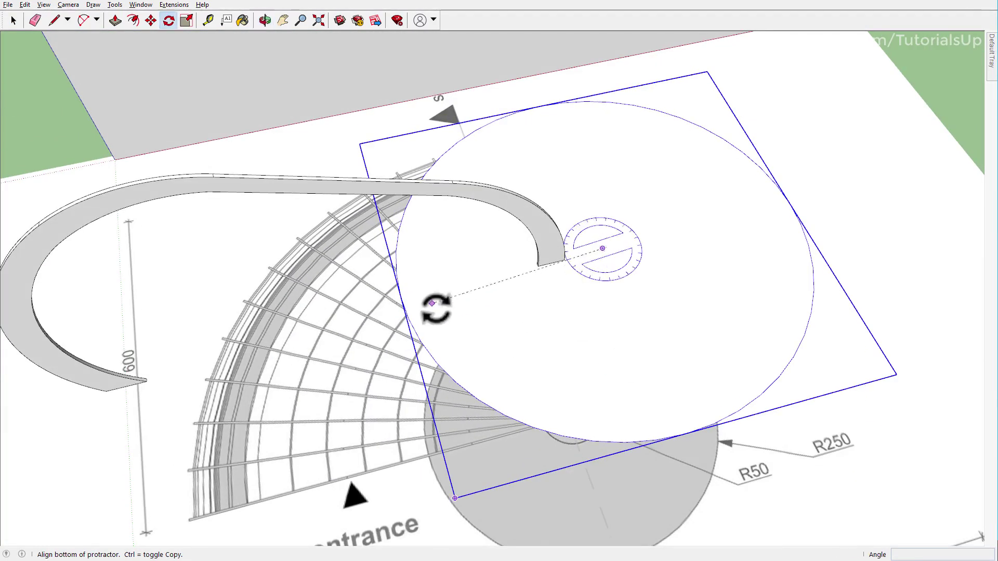
scroll(409, 328, up, 5)
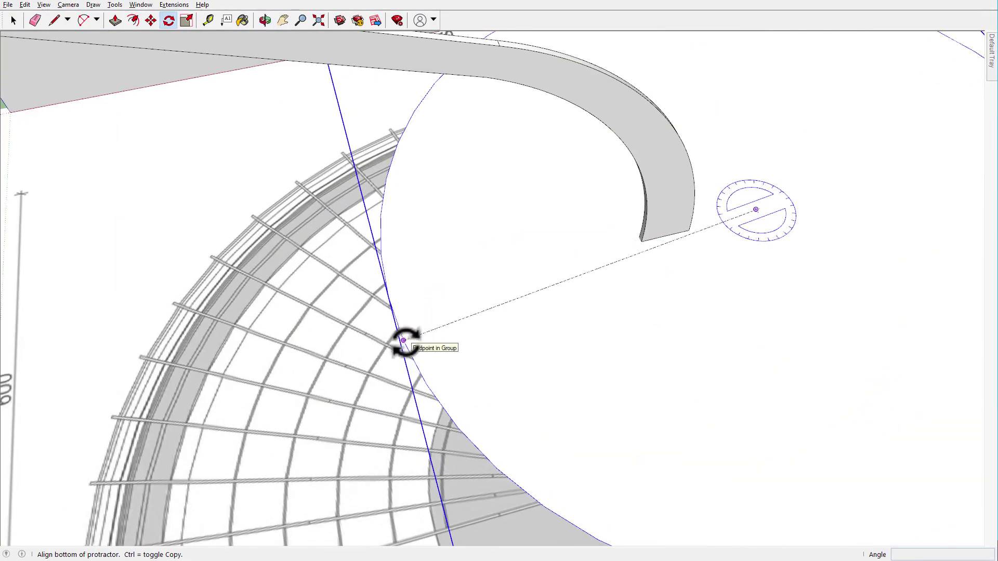
click(404, 340)
scroll(395, 333, down, 5)
scroll(229, 378, up, 5)
scroll(312, 361, up, 3)
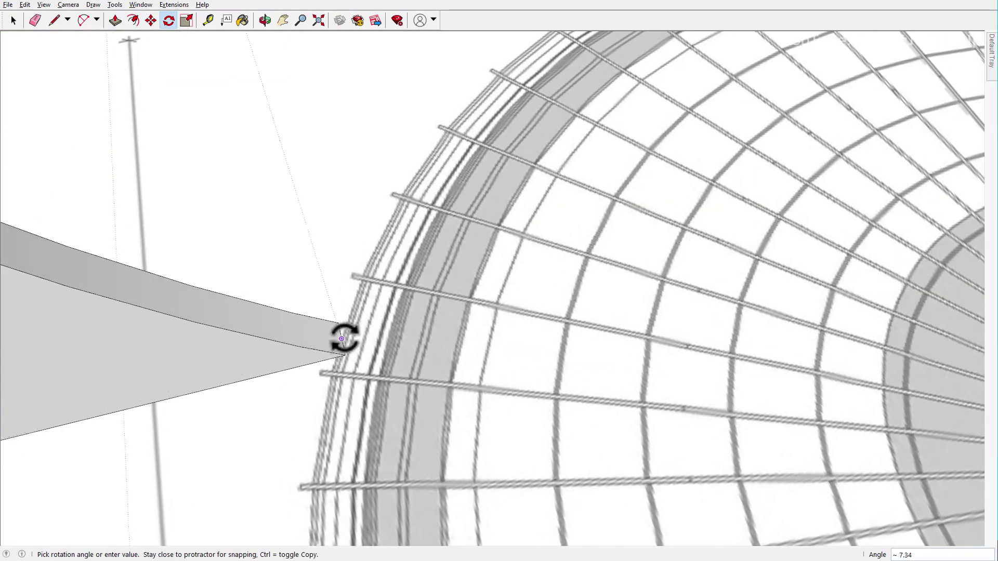
scroll(343, 339, down, 5)
mouse_move(274, 362)
middle_down()
mouse_move(472, 298)
mouse_move(494, 263)
mouse_move(174, 175)
middle_up()
key(space)
click(174, 175)
Rotate-copy the arch 150° about the disc centre to the right entrance, arrayed /20
click(431, 255)
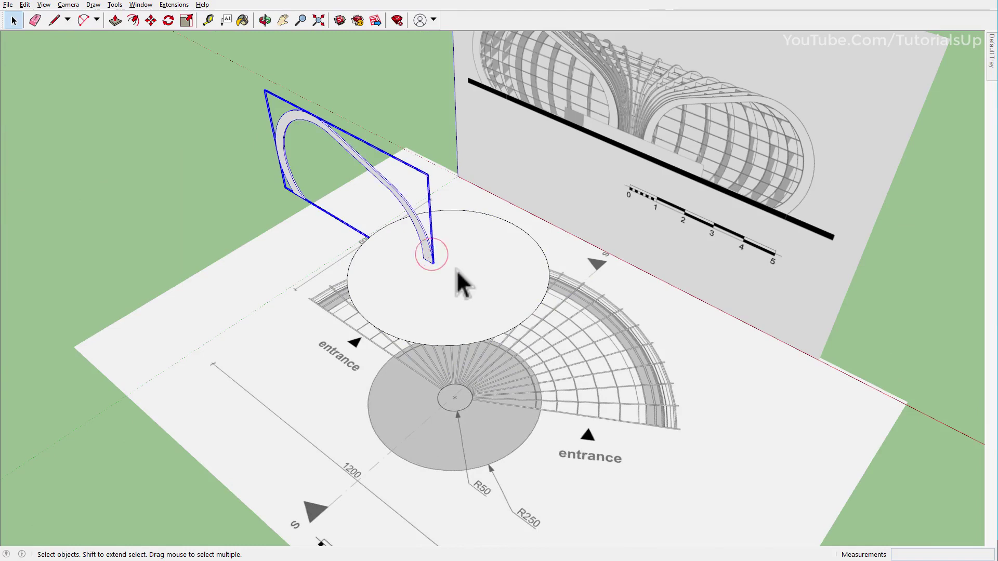
key(q)
click(449, 271)
key(ctrl+2)
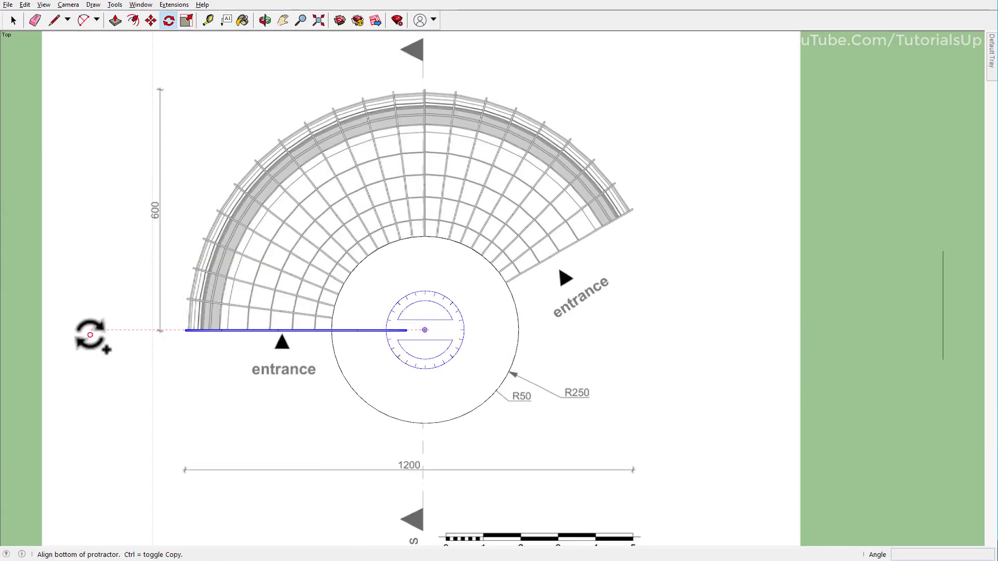
click(90, 335)
scroll(624, 191, up, 3)
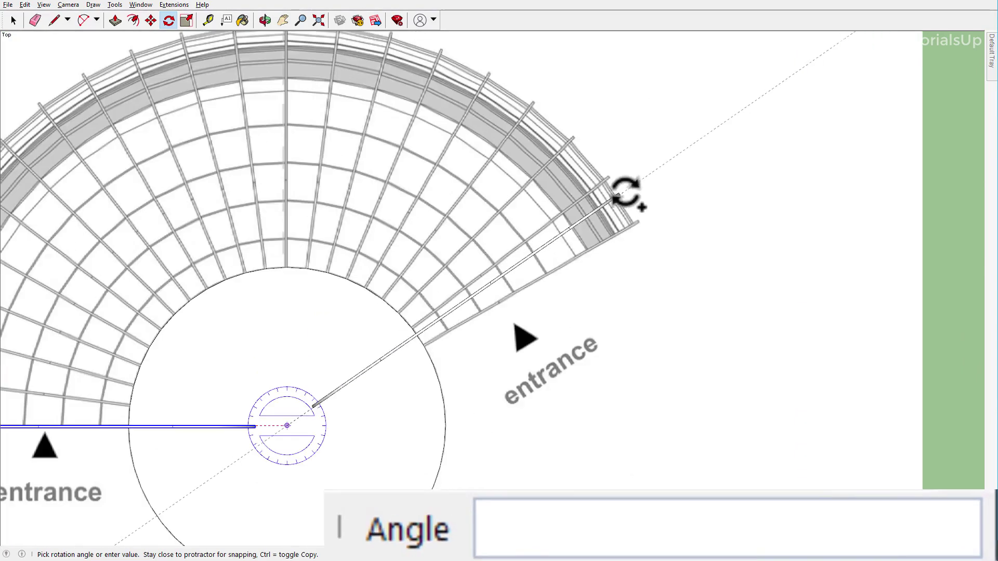
click(667, 207)
scroll(730, 257, down, 2)
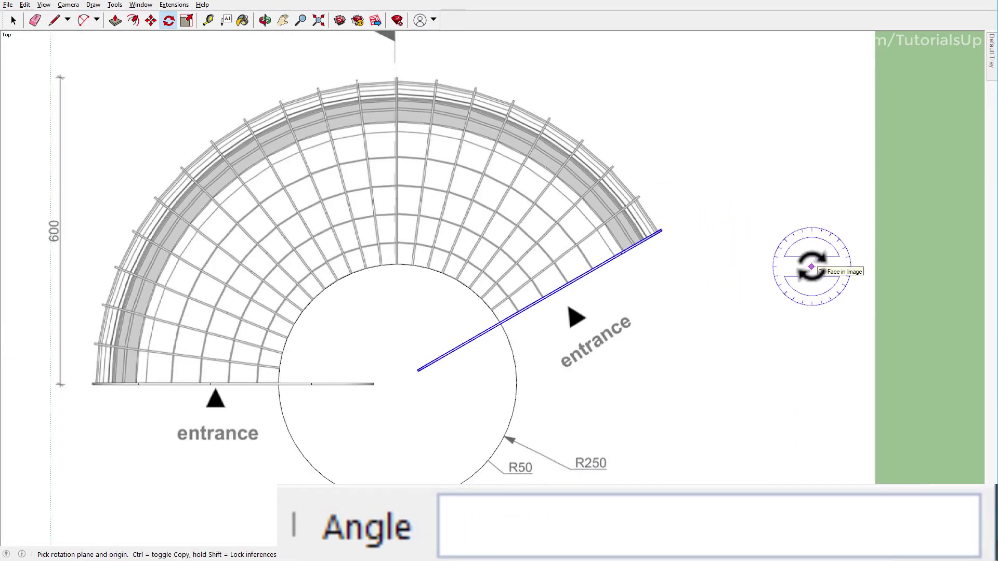
text(19/)
key(Return)
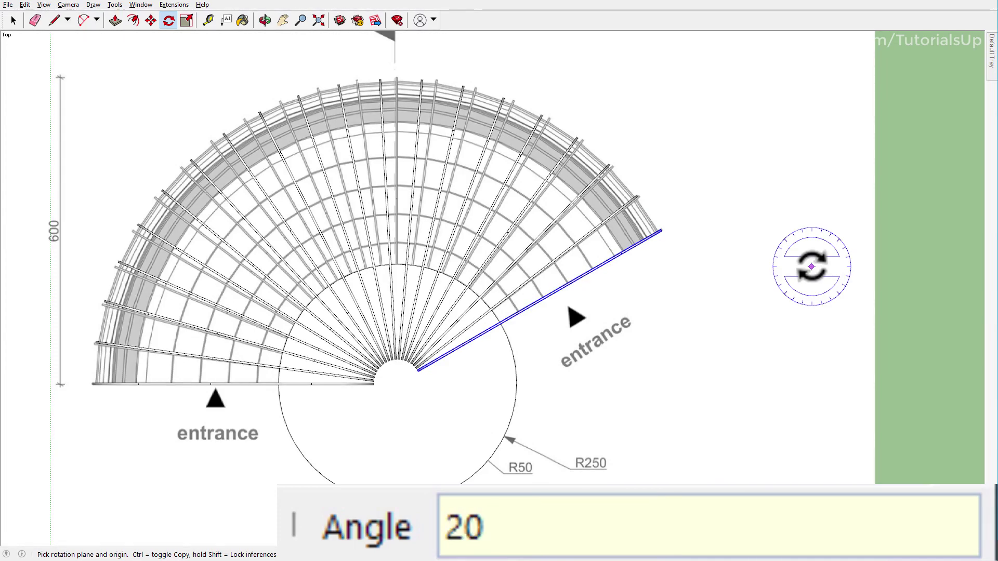
key(Return)
key(space)
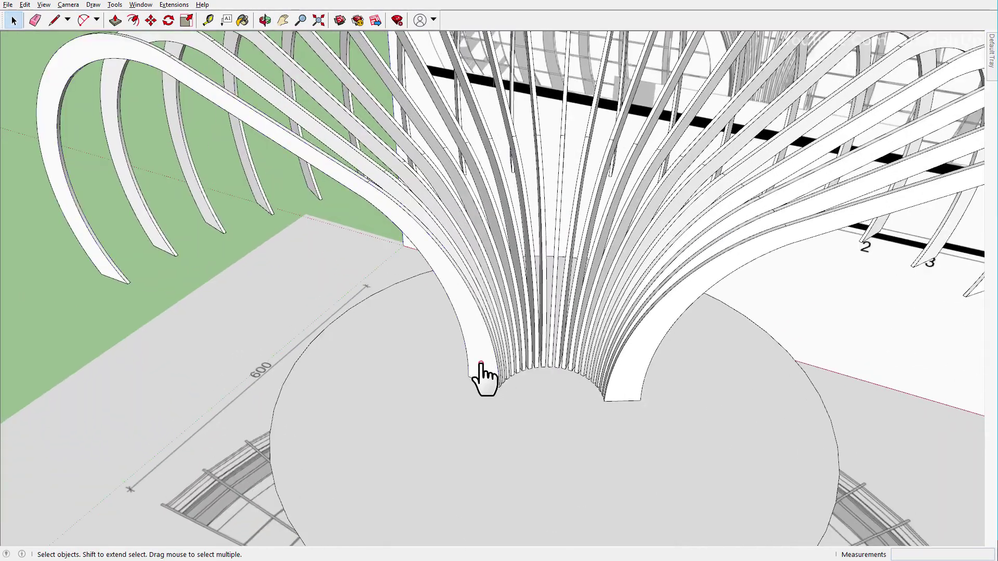
Rotate one arch a few degrees about the disc centre and zoom in on it
click(481, 364)
key(q)
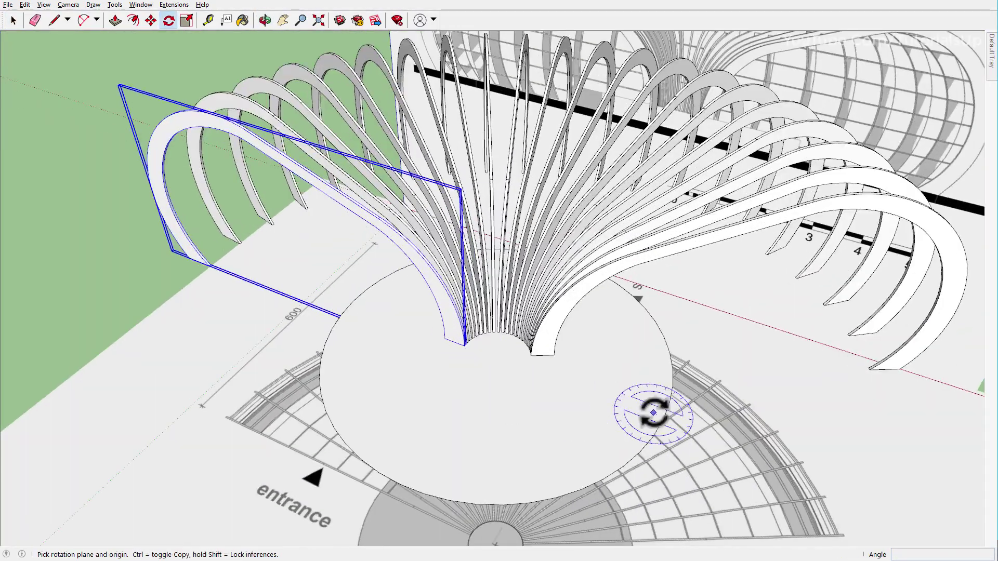
click(498, 358)
scroll(230, 271, up, 2)
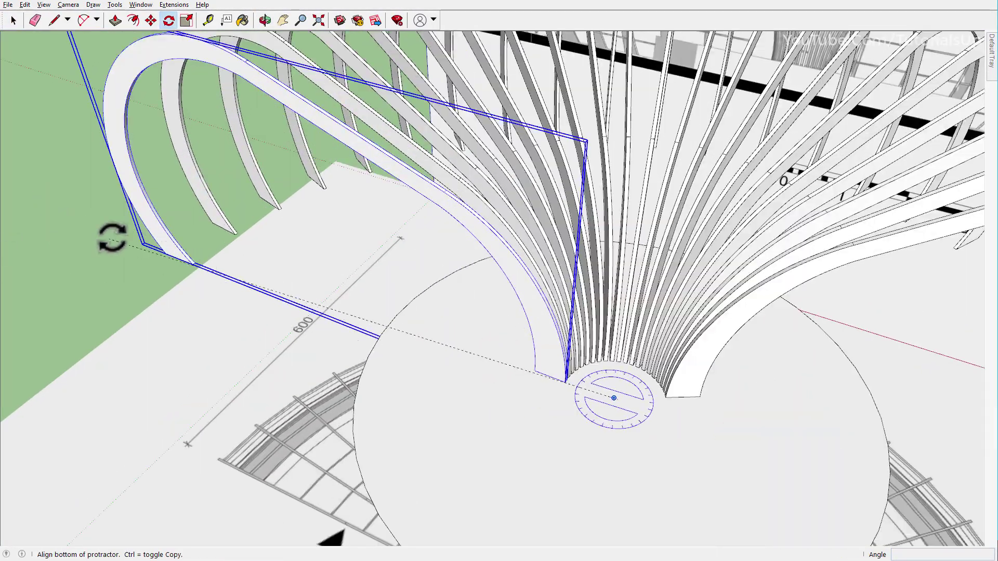
click(80, 199)
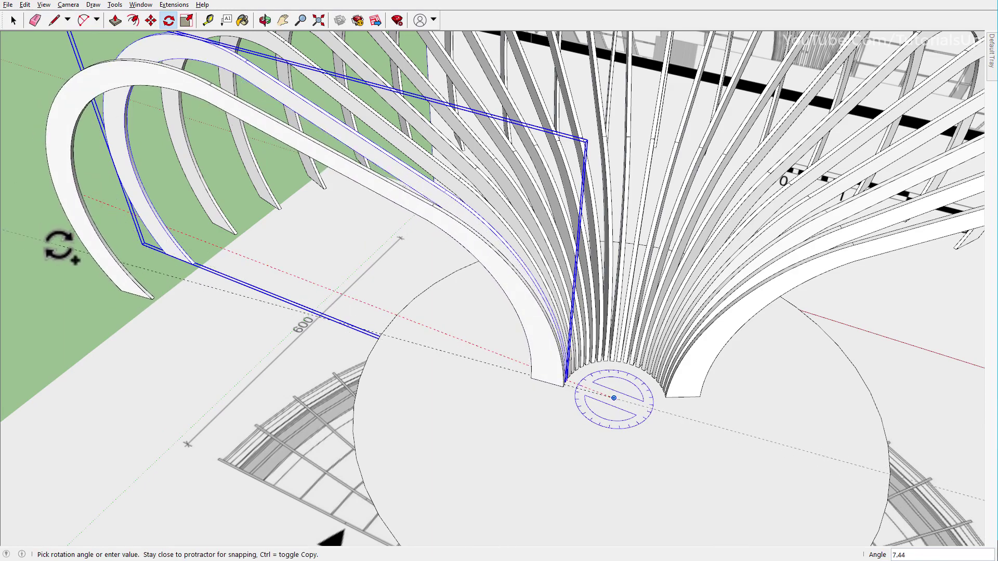
click(55, 251)
key(space)
right_click(106, 255)
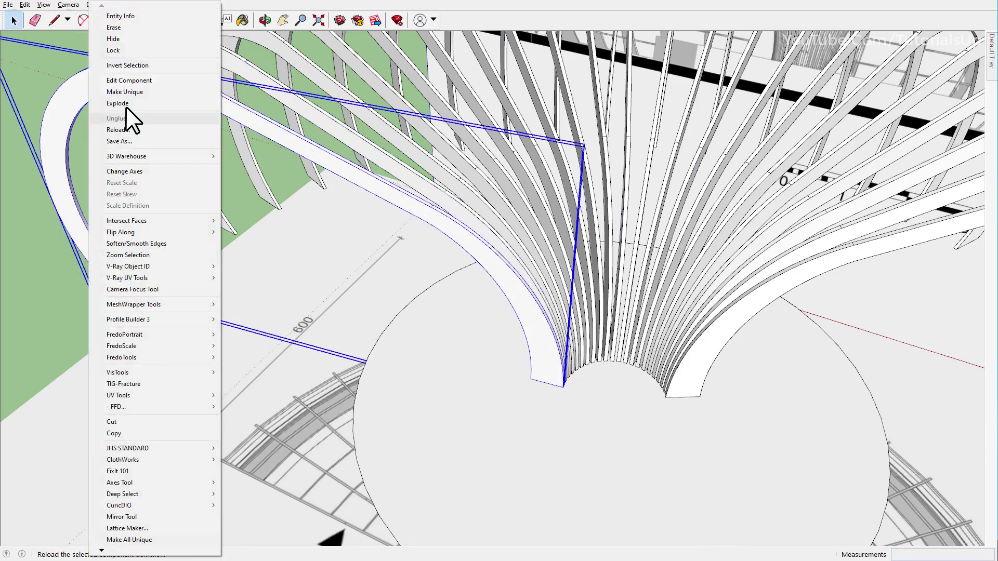
click(129, 116)
mouse_move(129, 104)
shift+middle_down()
mouse_move(299, 244)
mouse_move(312, 221)
mouse_move(514, 269)
mouse_move(391, 199)
shift+middle_up()
scroll(312, 221, up, 3)
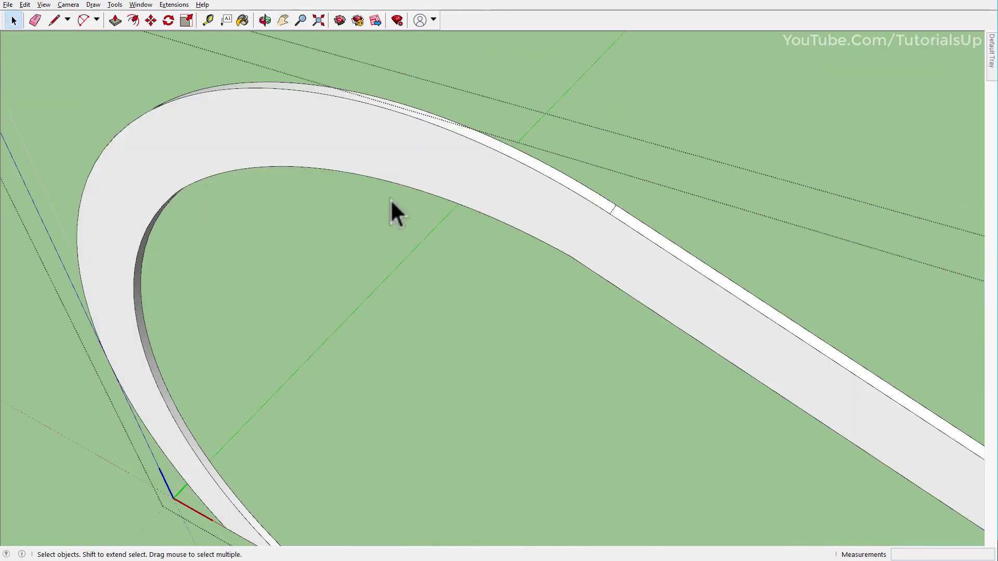
scroll(350, 161, down, 2)
Select the unwanted geometry on the front arch and erase it
click(350, 161)
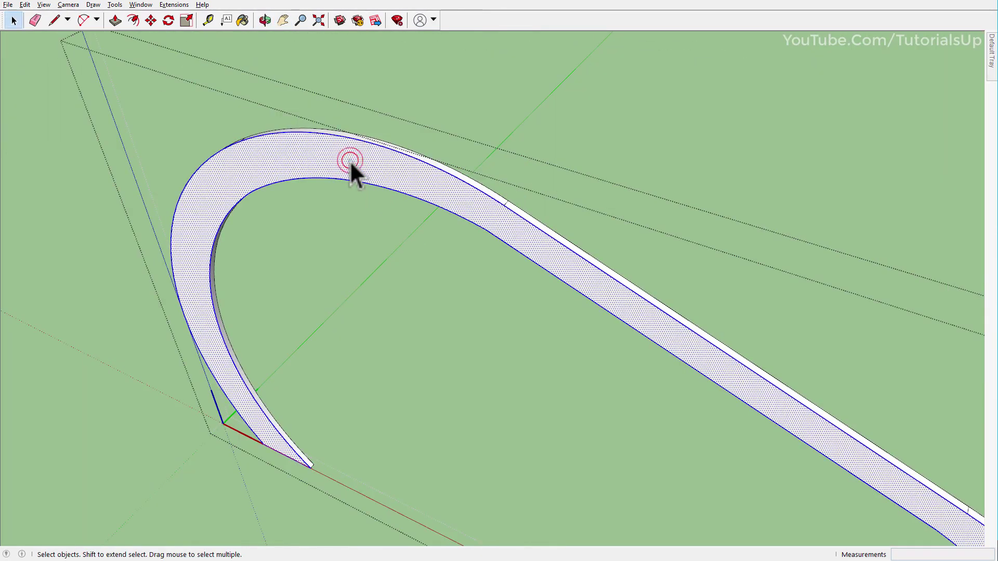
right_click(349, 160)
mouse_move(413, 65)
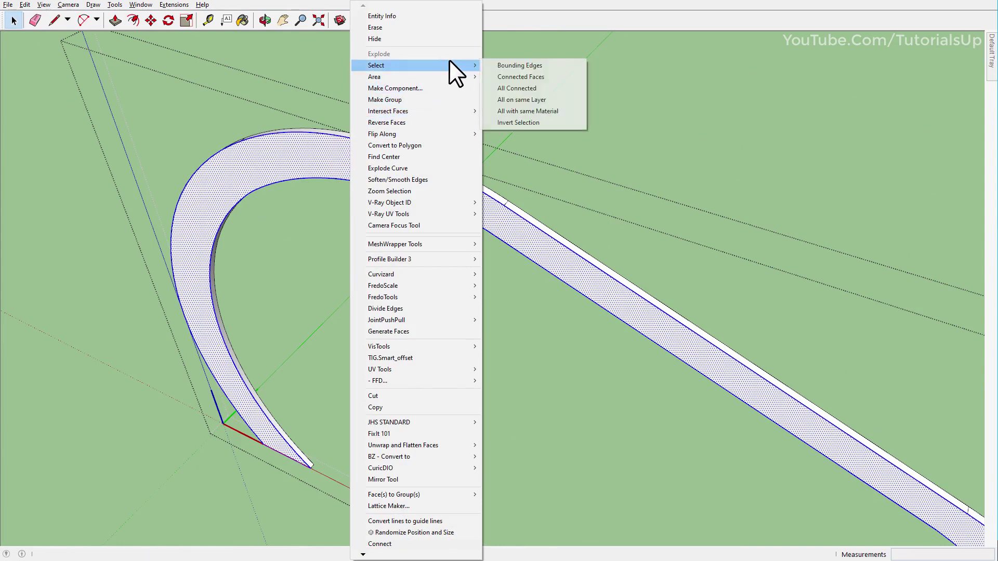
click(545, 120)
right_click(420, 155)
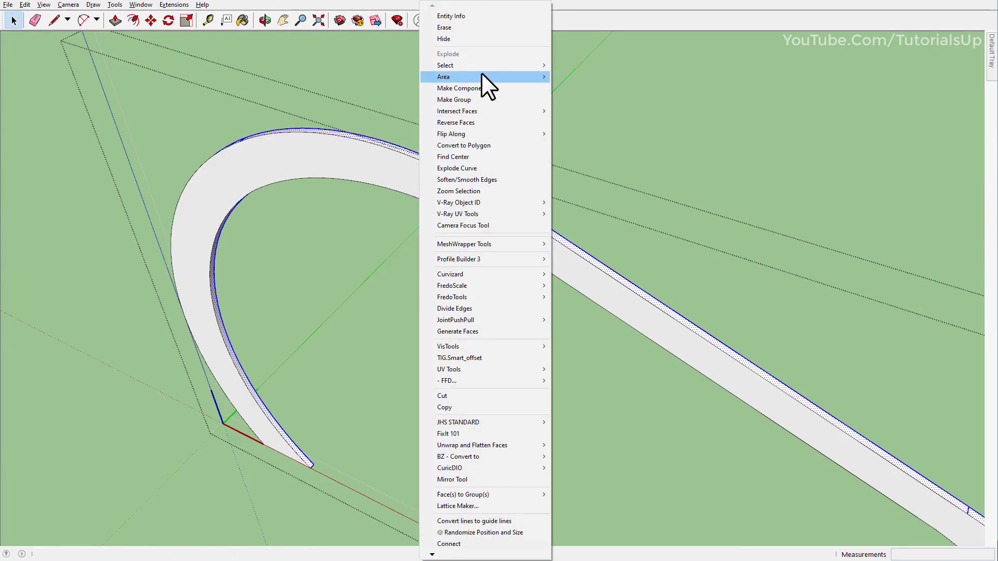
click(471, 29)
mouse_move(283, 165)
middle_down()
mouse_move(513, 98)
mouse_move(305, 98)
middle_up()
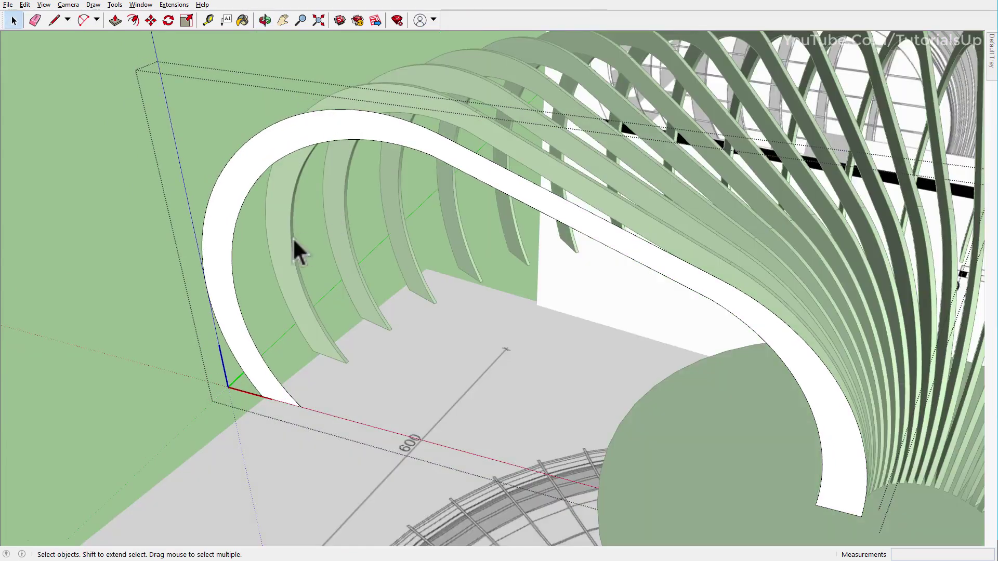
mouse_move(294, 241)
middle_down()
mouse_move(201, 290)
mouse_move(267, 274)
mouse_move(234, 267)
mouse_move(326, 131)
middle_up()
Measure the elevation's horizontal slat spacing, about 42.43 cm, with the Tape Measure
scroll(666, 284, down, 10)
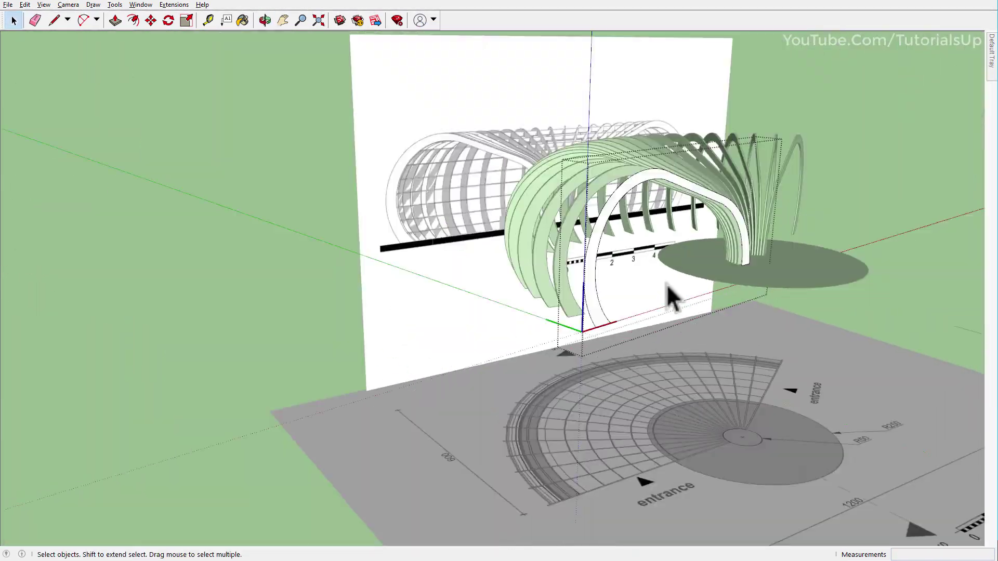
scroll(427, 198, up, 10)
key(t)
scroll(447, 260, up, 2)
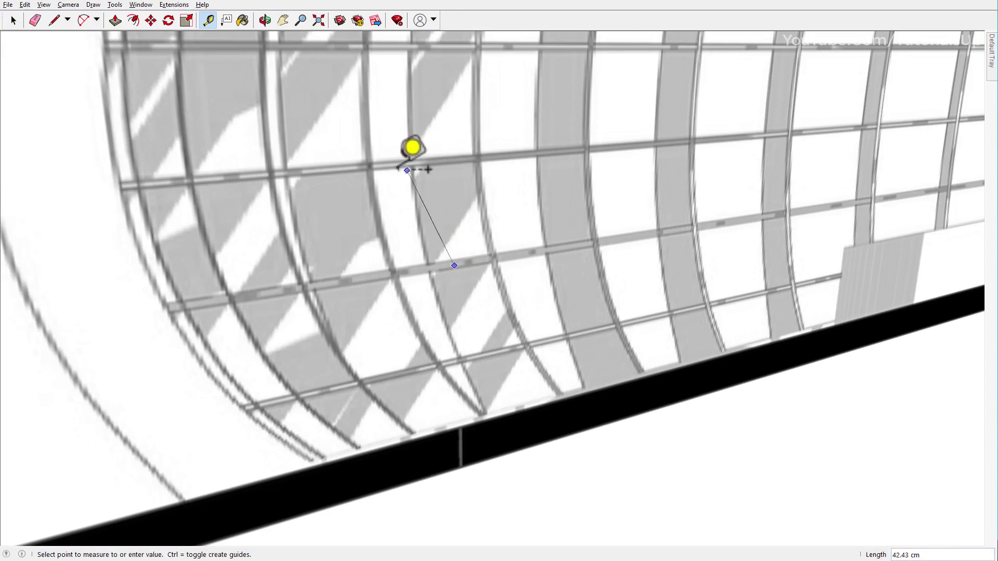
scroll(411, 177, down, 5)
scroll(396, 233, down, 3)
key(space)
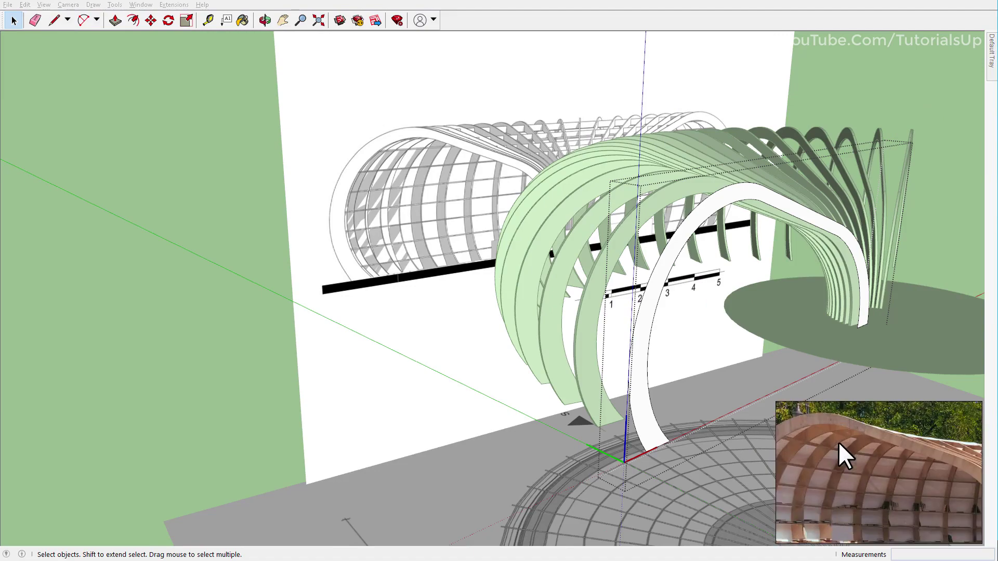
Make the front white arch into a single group
mouse_move(840, 450)
middle_down()
mouse_move(468, 390)
mouse_move(251, 339)
middle_up()
scroll(262, 336, up, 2)
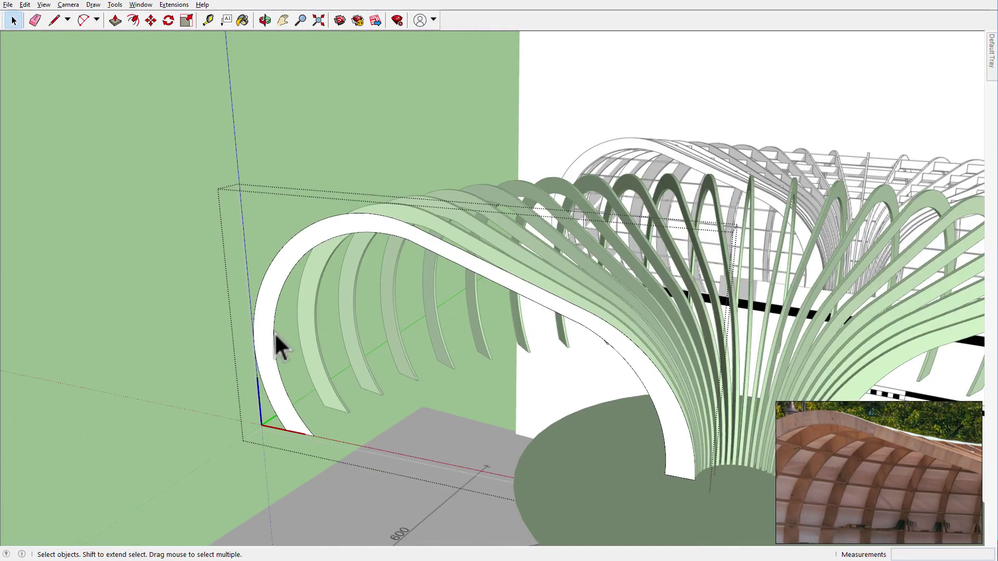
click(266, 328)
right_click(266, 328)
click(312, 100)
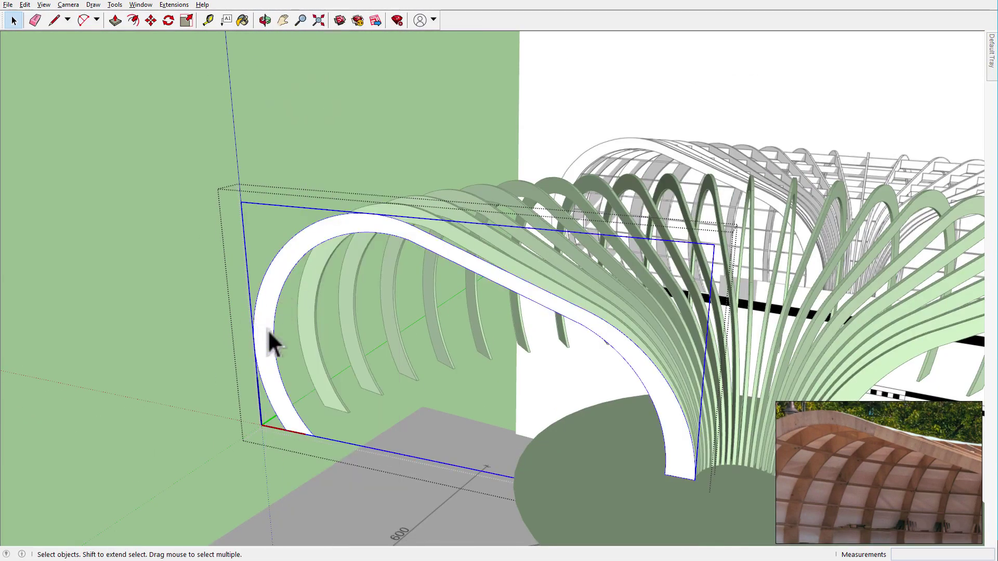
key(r)
scroll(318, 367, up, 3)
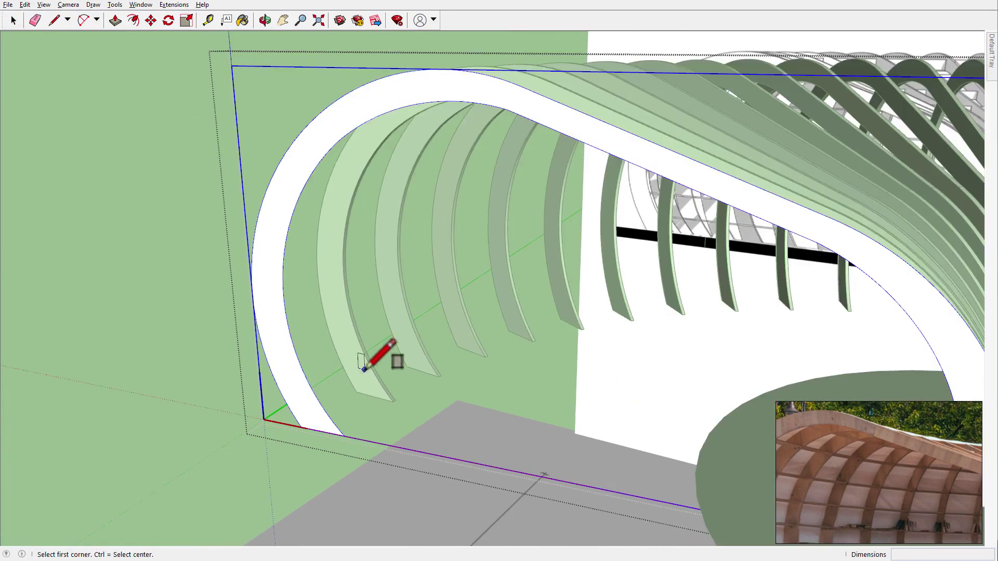
Add a guide line parallel to the white arch's bottom edge
scroll(364, 369, down, 2)
scroll(568, 290, up, 5)
scroll(553, 339, up, 3)
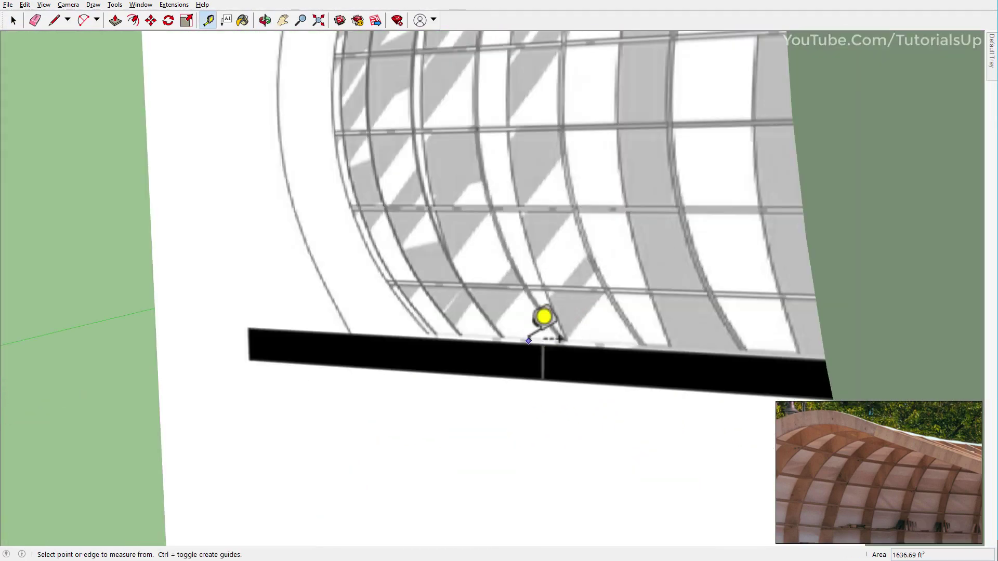
click(529, 340)
key(space)
scroll(531, 308, down, 5)
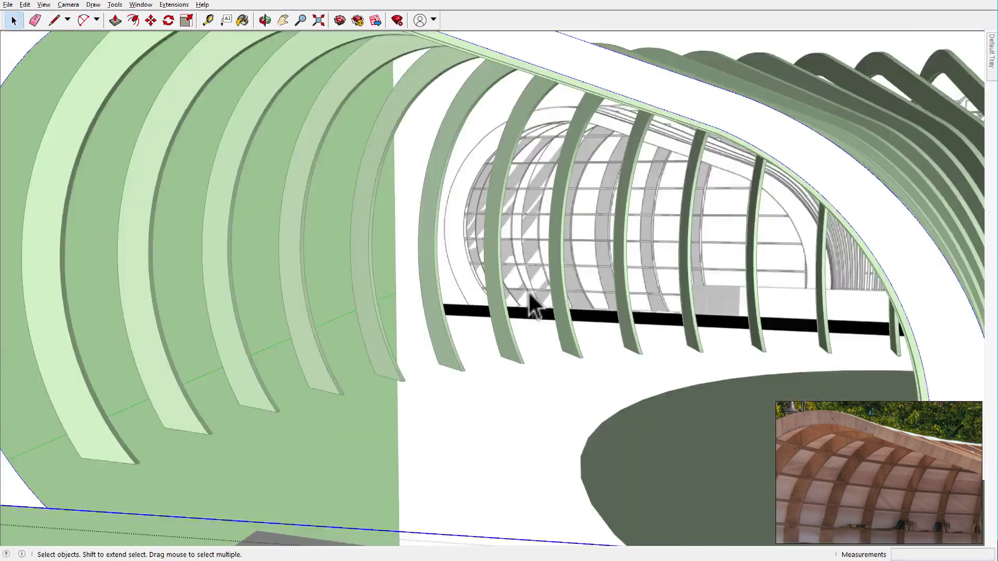
scroll(364, 340, down, 3)
scroll(399, 351, up, 5)
key(t)
click(389, 406)
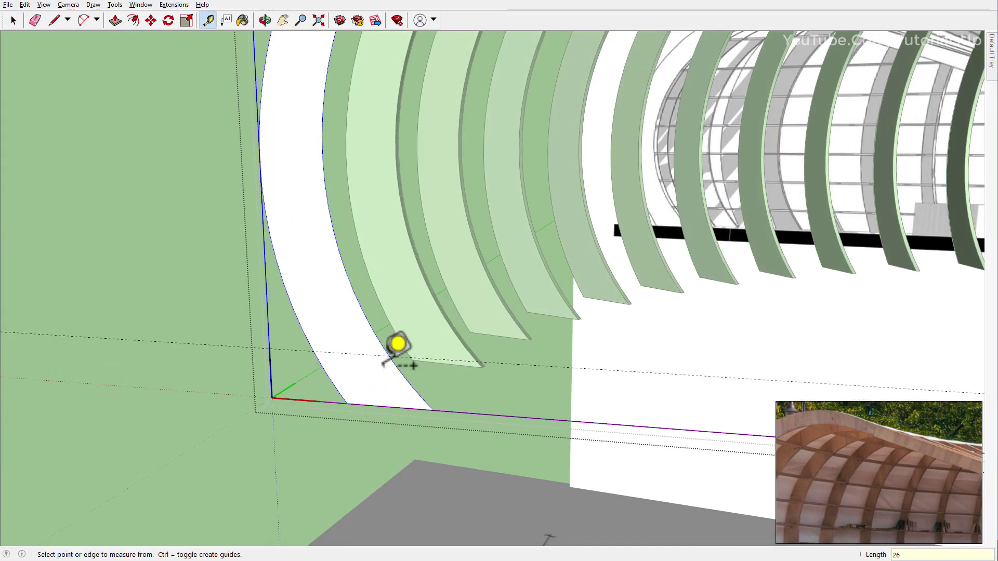
Draw a 31.56 × 1.77 cm batten rectangle on the arch and group it
key(r)
scroll(387, 348, up, 2)
scroll(393, 342, up, 2)
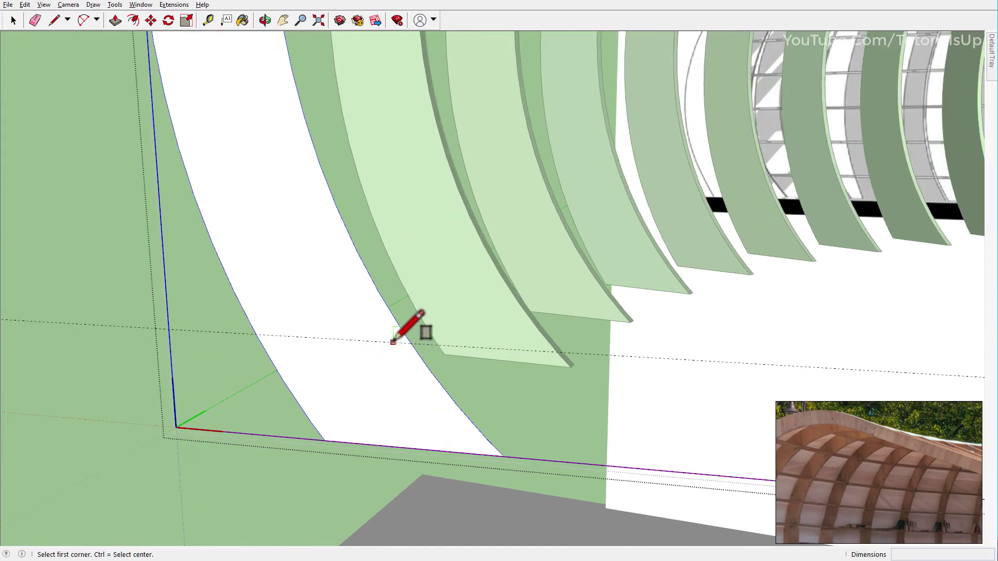
scroll(405, 343, up, 2)
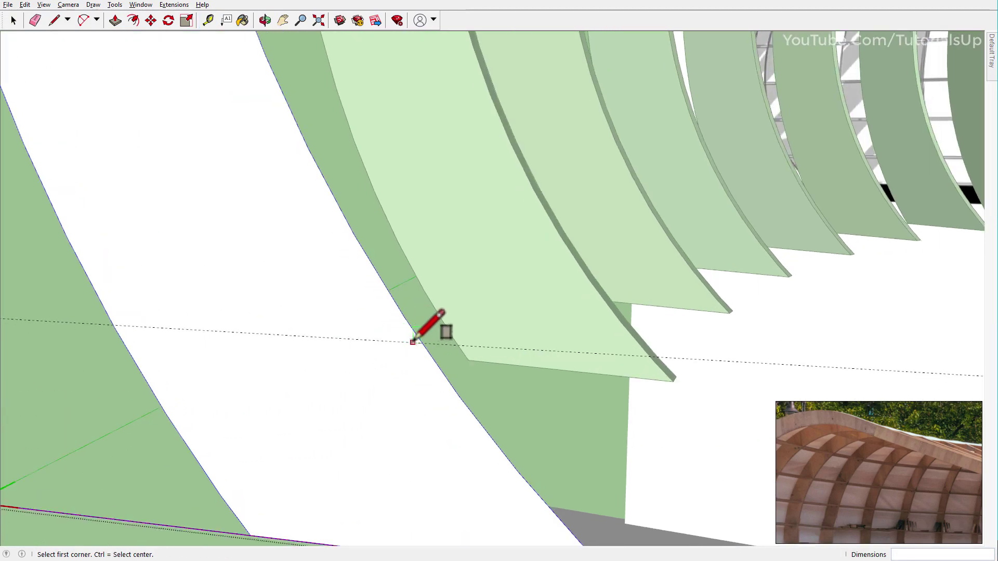
click(414, 342)
scroll(312, 322, down, 2)
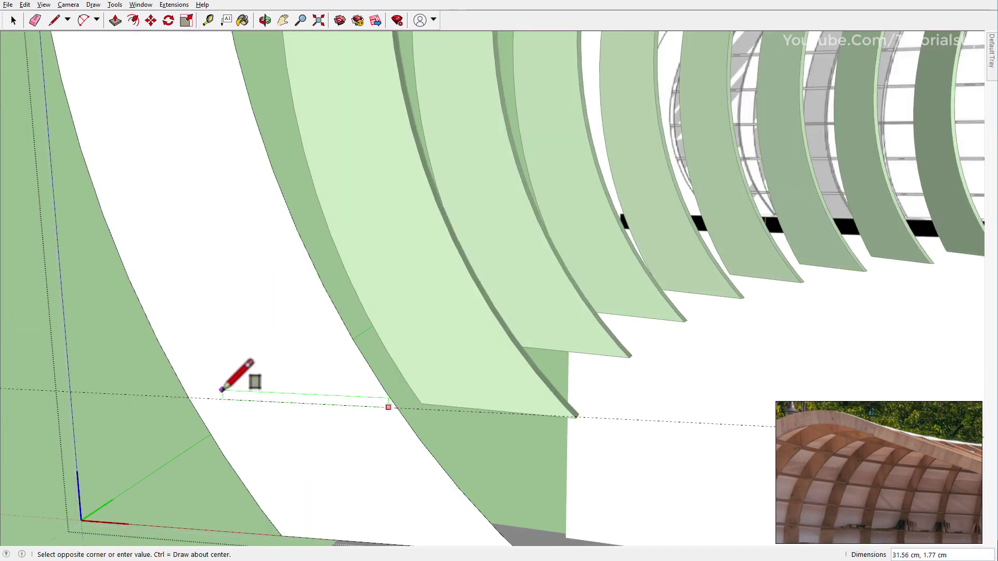
key(space)
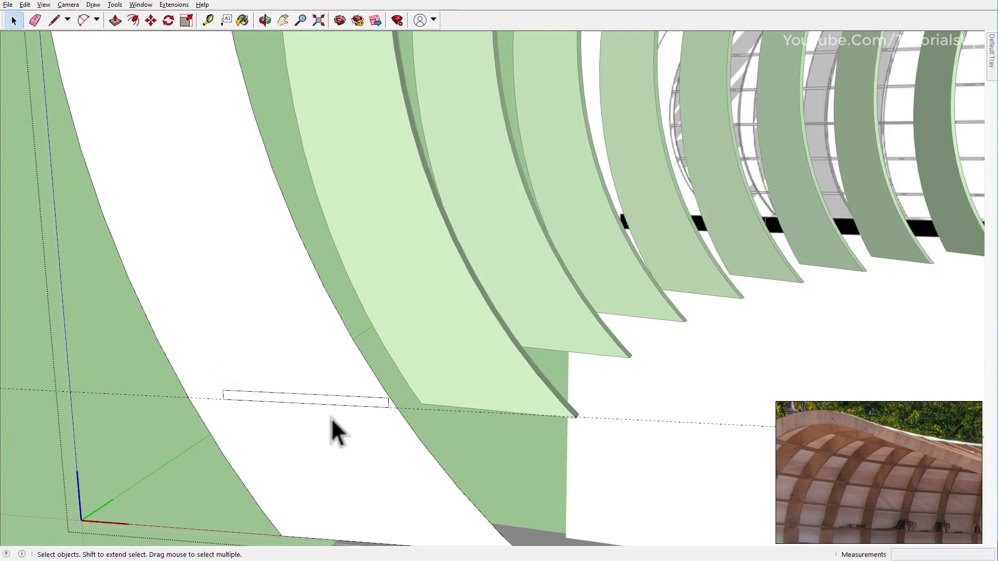
right_click(367, 402)
click(451, 91)
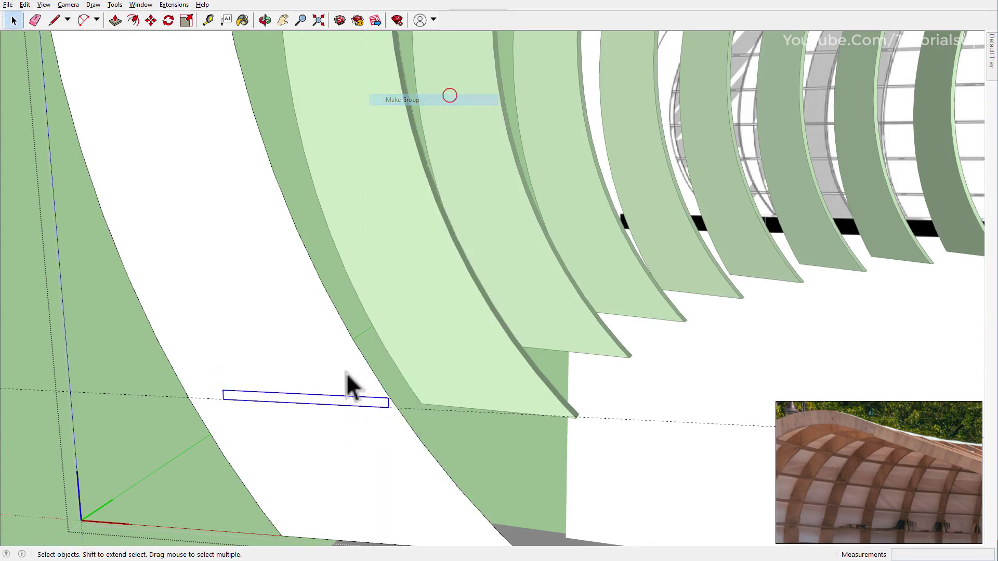
mouse_move(347, 372)
middle_down()
mouse_move(310, 439)
mouse_move(327, 406)
middle_up()
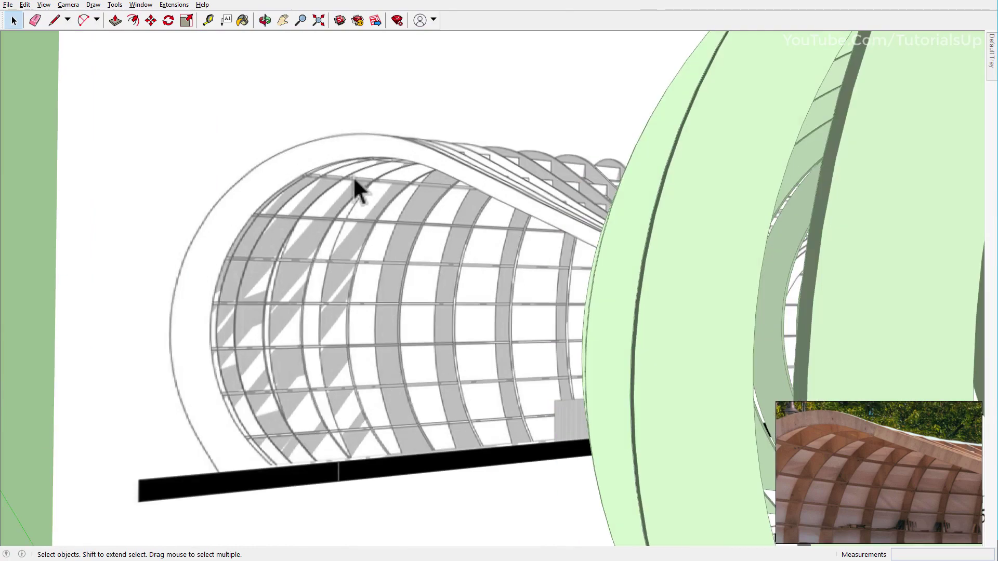
Begin repositioning the batten along the arch, cancelling the first move attempts
mouse_move(323, 403)
middle_down()
mouse_move(329, 290)
mouse_move(268, 385)
middle_up()
scroll(223, 364, up, 5)
scroll(272, 422, down, 3)
key(m)
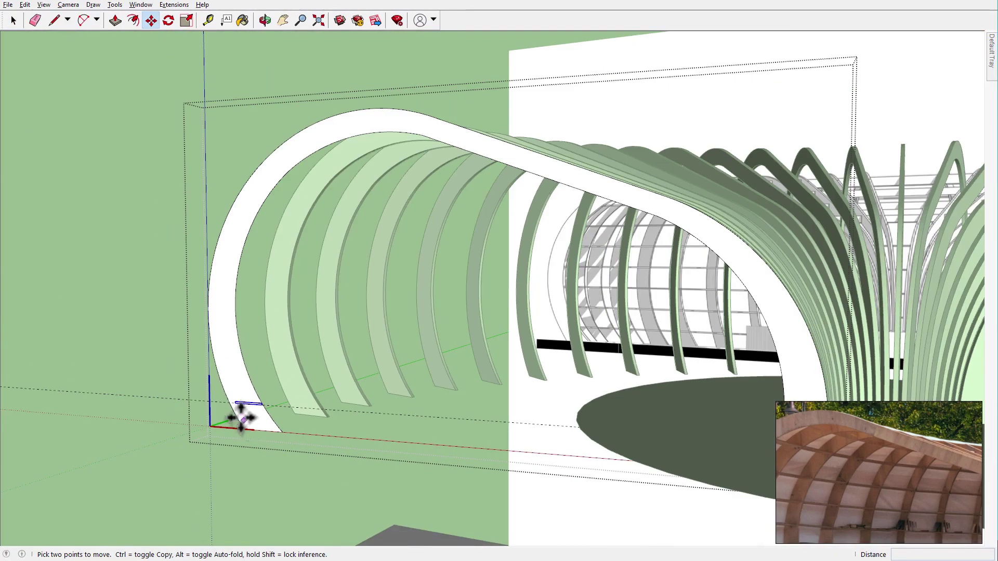
click(186, 417)
text(6")
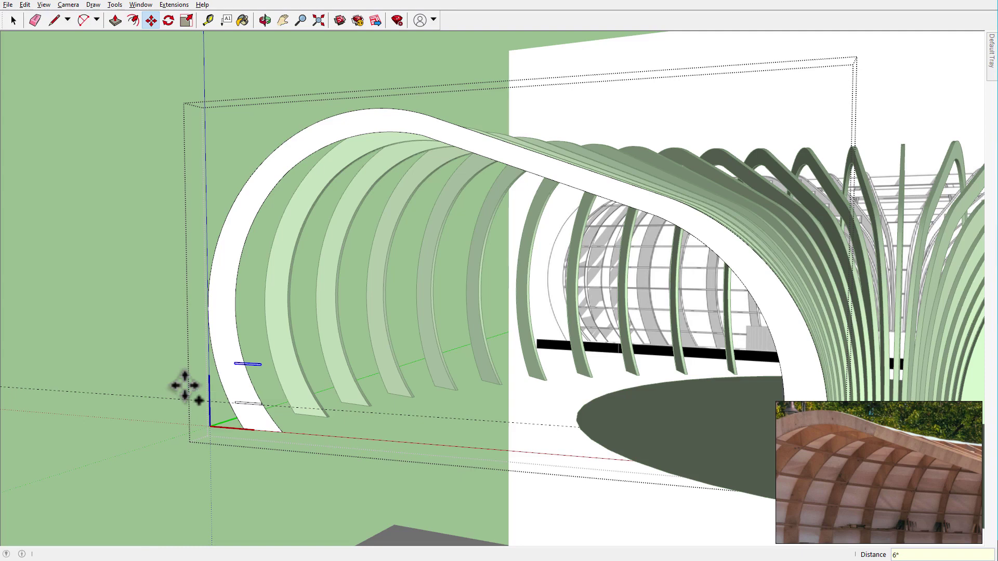
key(space)
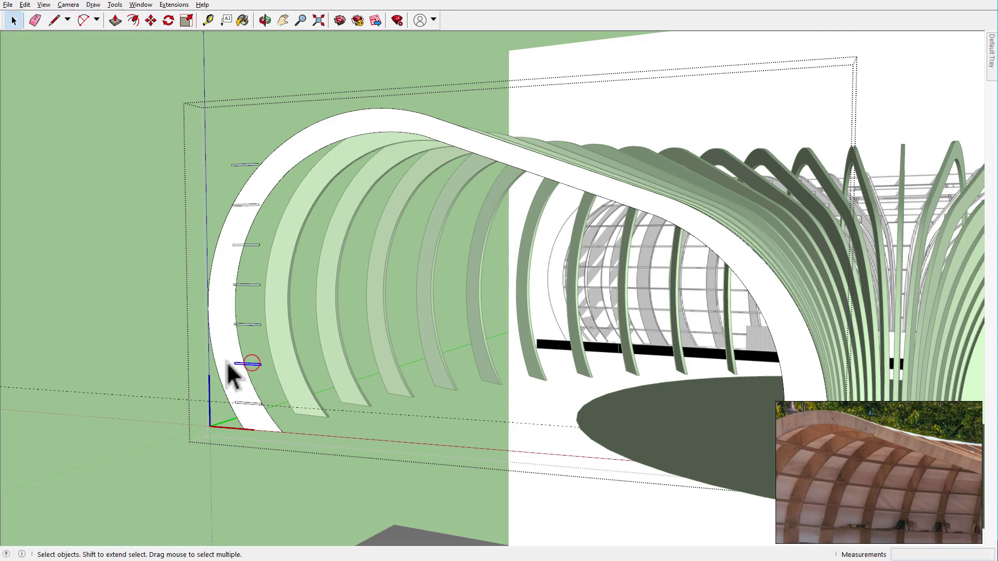
scroll(227, 369, up, 5)
scroll(261, 393, up, 1)
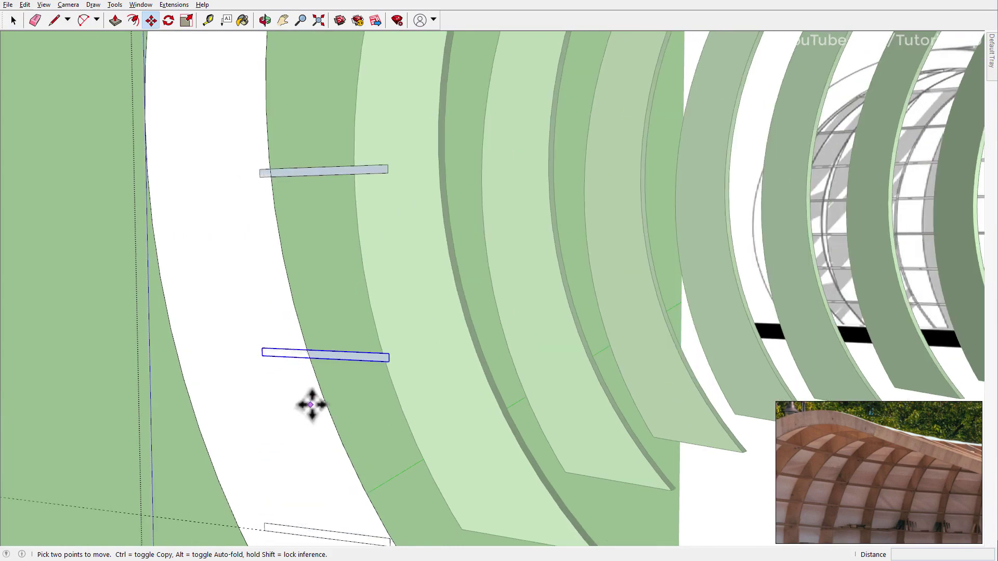
click(315, 404)
shift+middle_drag(239, 375, 263, 379)
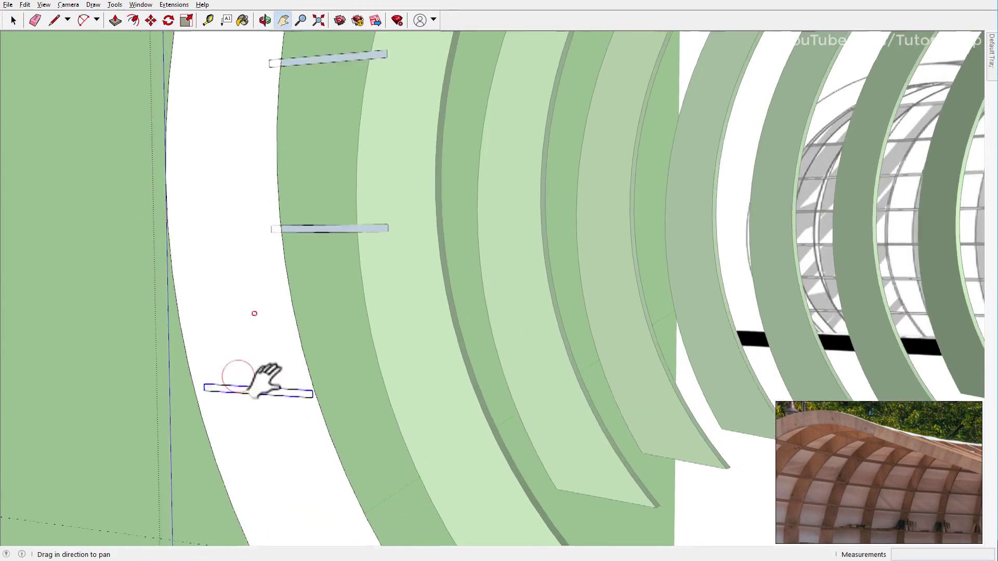
scroll(285, 404, up, 2)
click(331, 398)
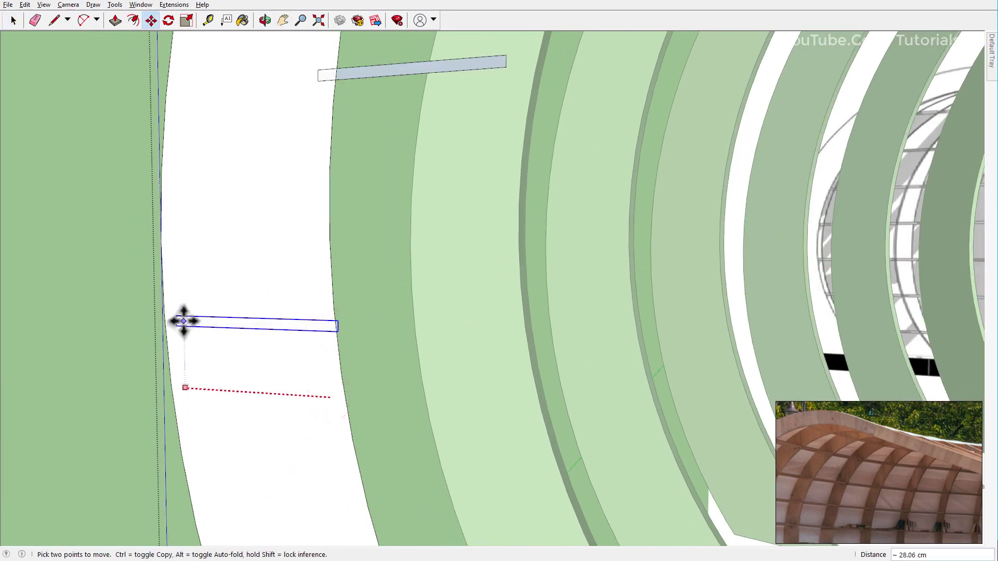
key(Escape)
Move the batten onto the white arch face, placing it across the arch
key(space)
click(312, 337)
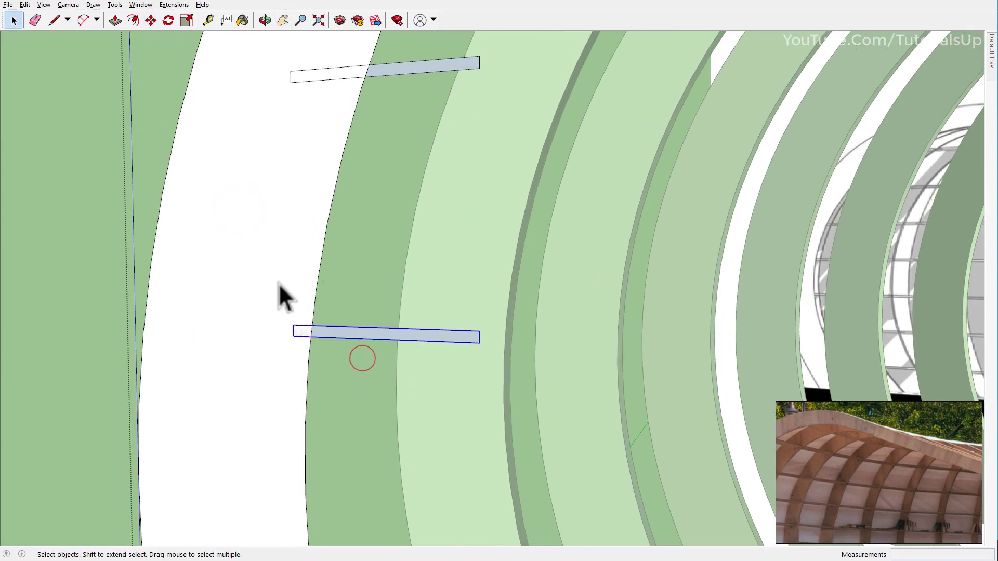
scroll(279, 290, up, 2)
key(m)
click(277, 396)
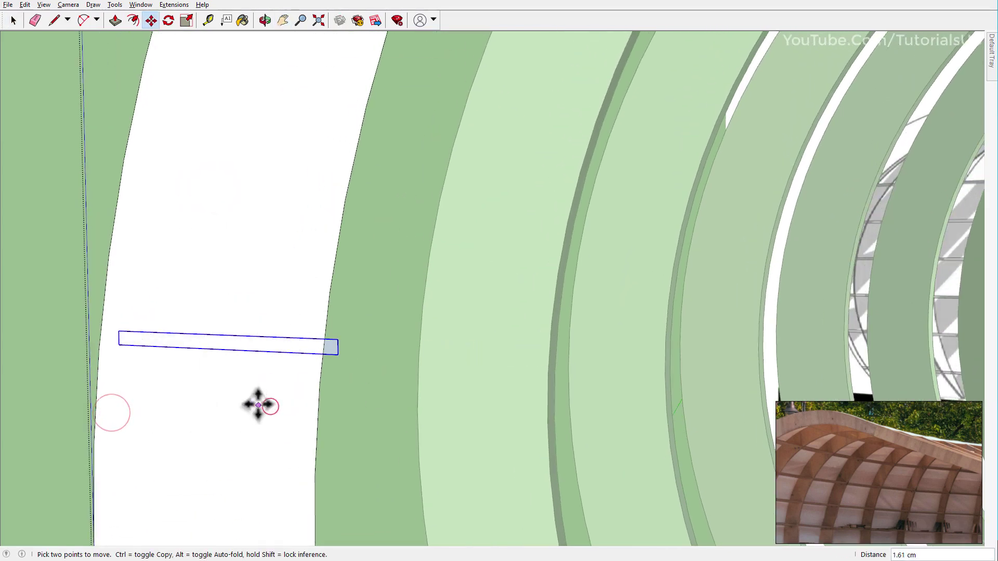
shift+middle_drag(242, 404, 268, 253)
key(space)
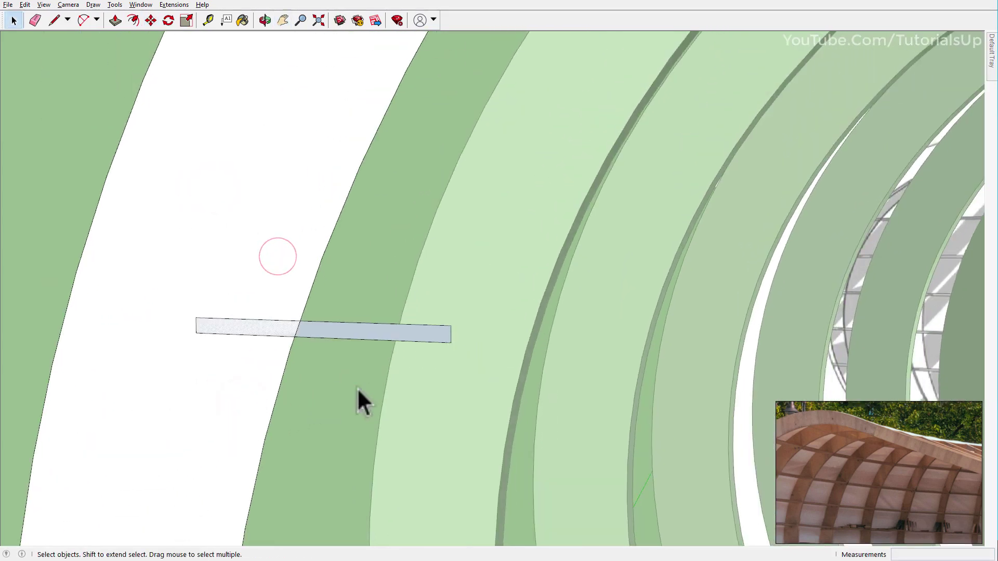
key(m)
click(284, 355)
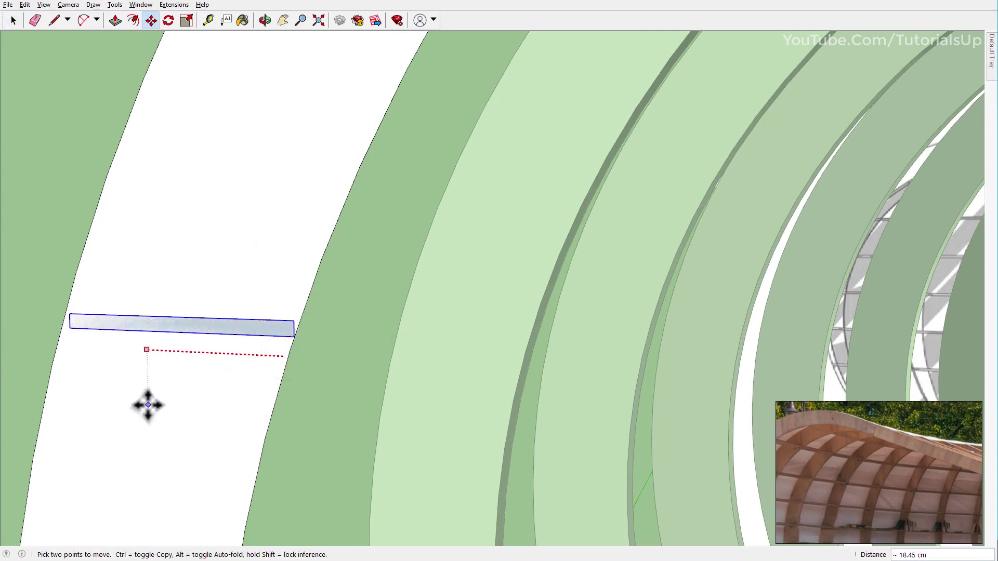
click(145, 404)
shift+middle_drag(285, 193, 219, 329)
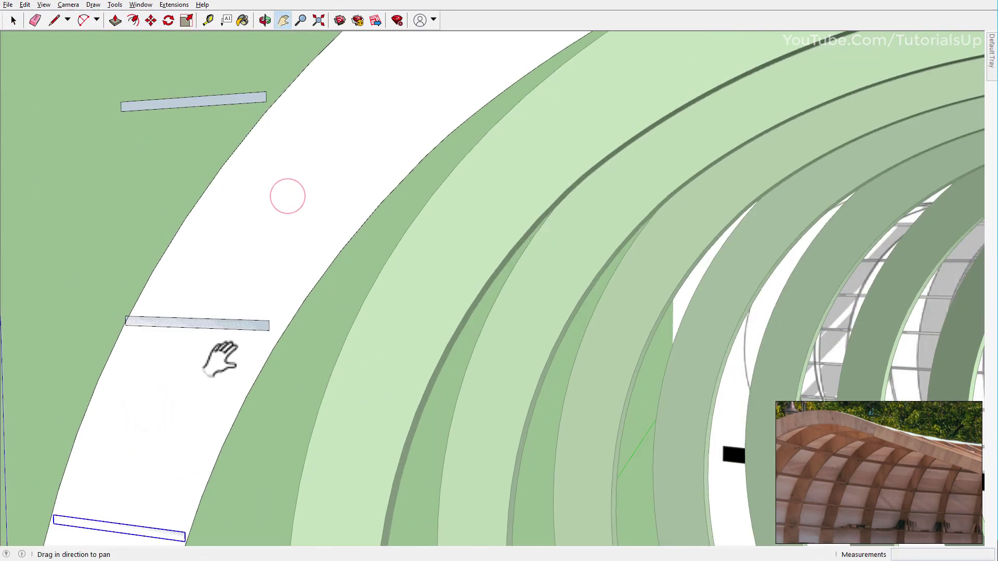
key(space)
key(m)
click(202, 389)
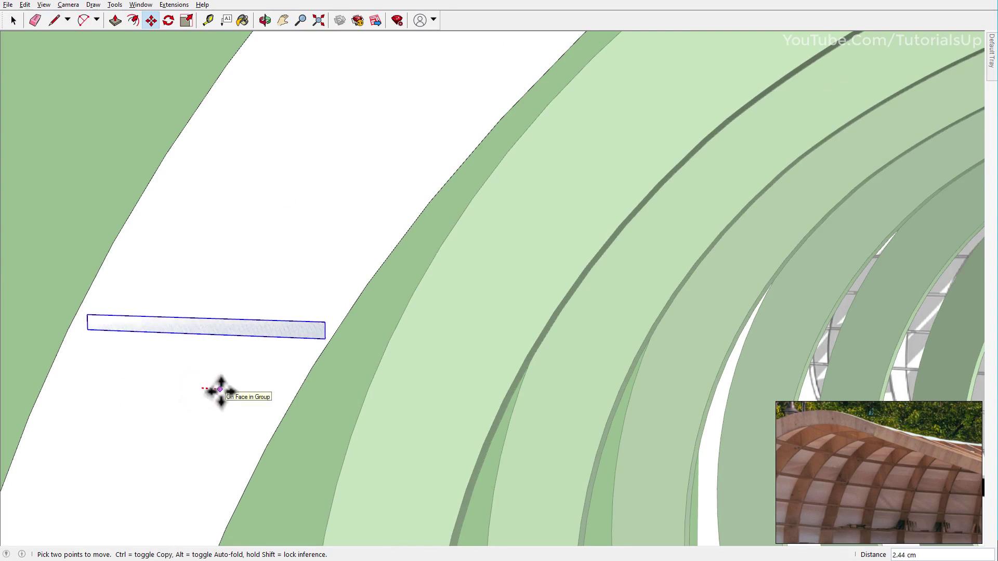
click(222, 389)
shift+middle_drag(222, 390, 189, 452)
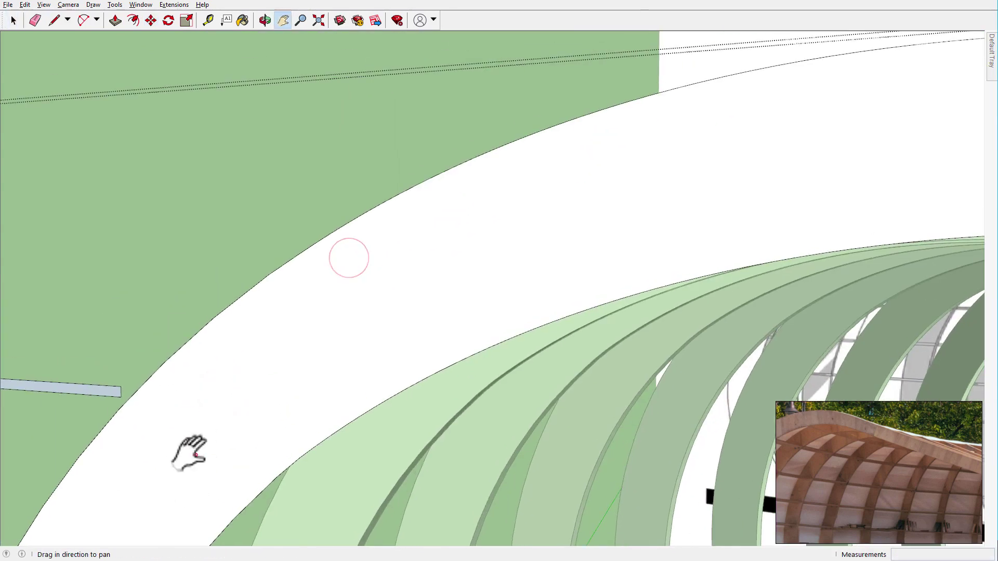
key(space)
Shorten the slat from its left end with Scale
key(m)
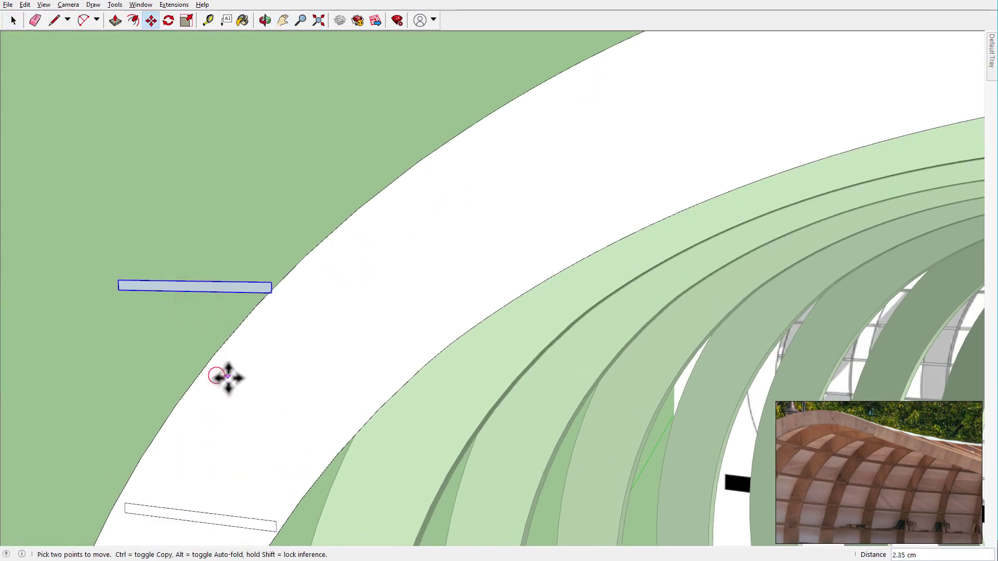
click(228, 377)
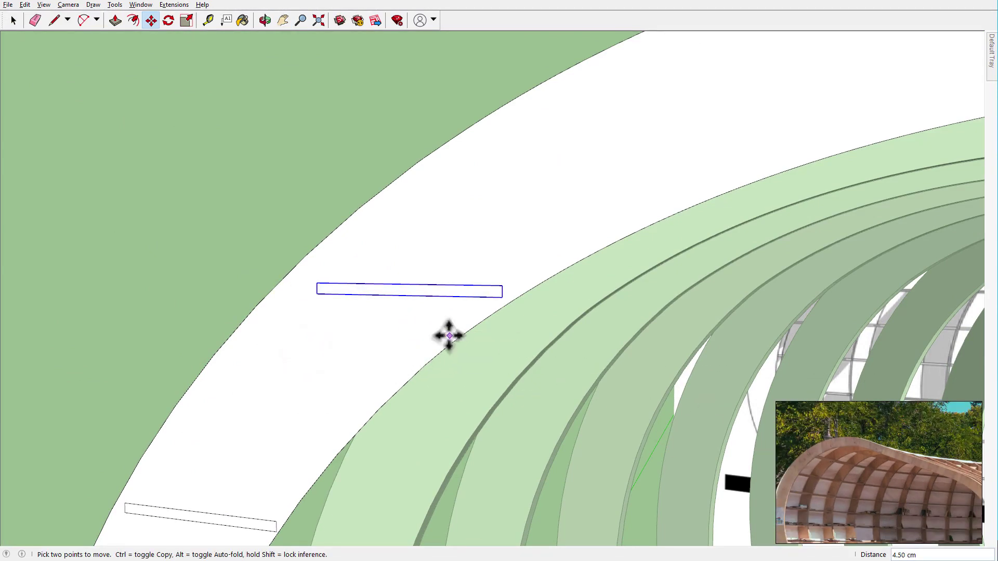
key(s)
drag(315, 291, 358, 290)
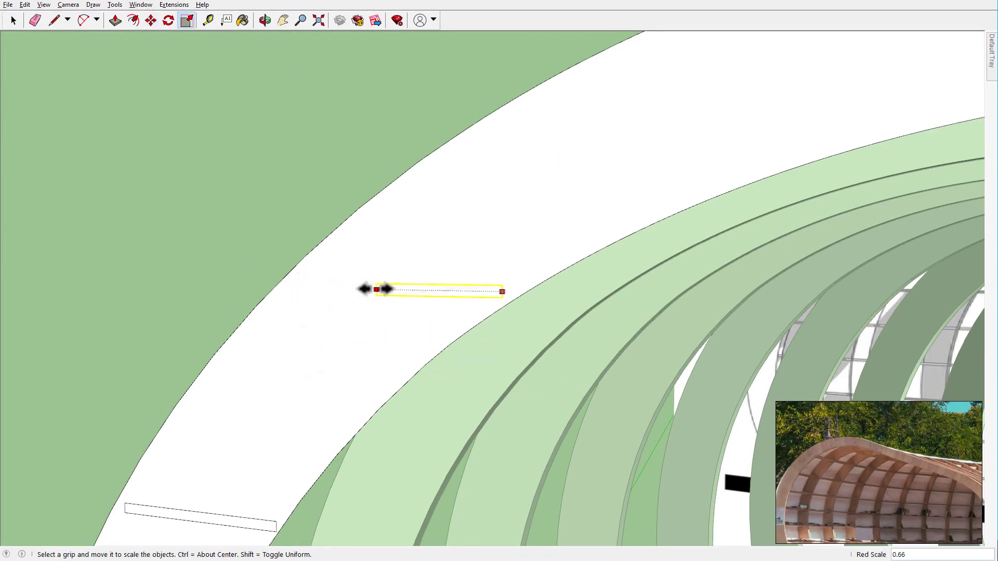
click(376, 289)
key(space)
scroll(260, 360, down, 5)
scroll(249, 328, up, 3)
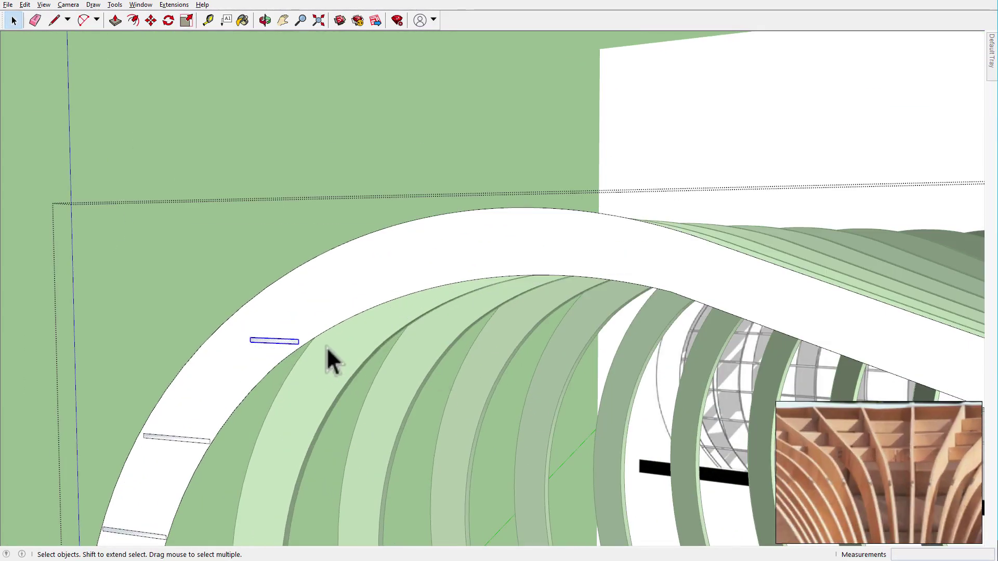
scroll(311, 347, down, 1)
Place a copy of the shortened slat near the arch crest
key(m)
middle_drag(299, 343, 395, 290)
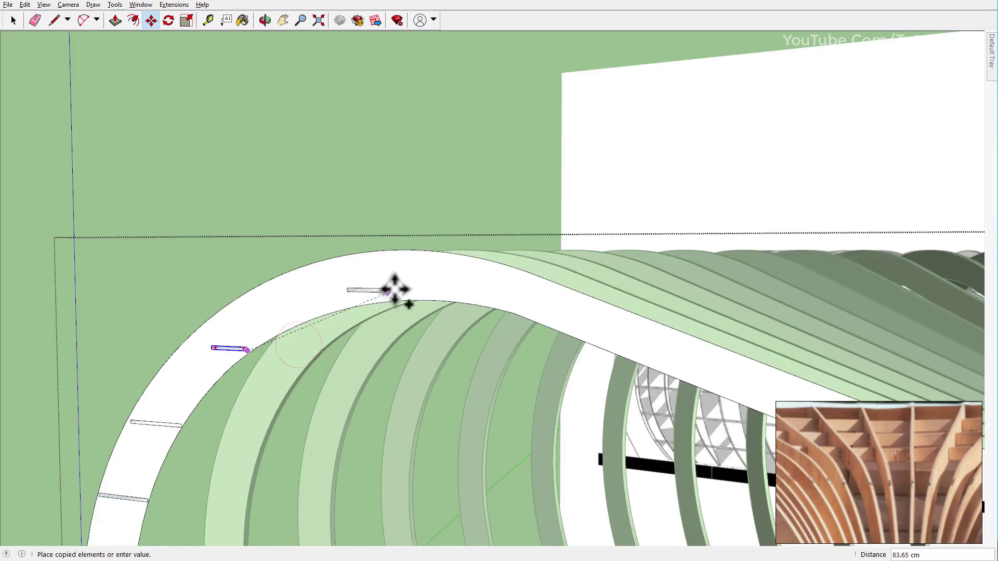
click(389, 296)
scroll(395, 288, down, 3)
scroll(423, 276, down, 2)
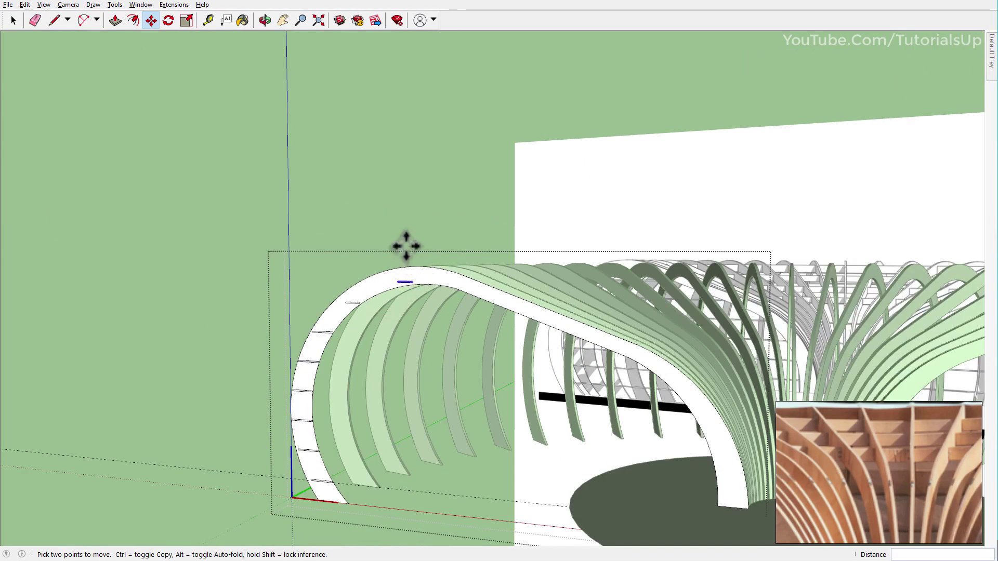
scroll(410, 278, up, 3)
scroll(385, 286, up, 3)
Rotate the slat copy 90° upright, place it in the white band and scale it to 0.80
click(356, 292)
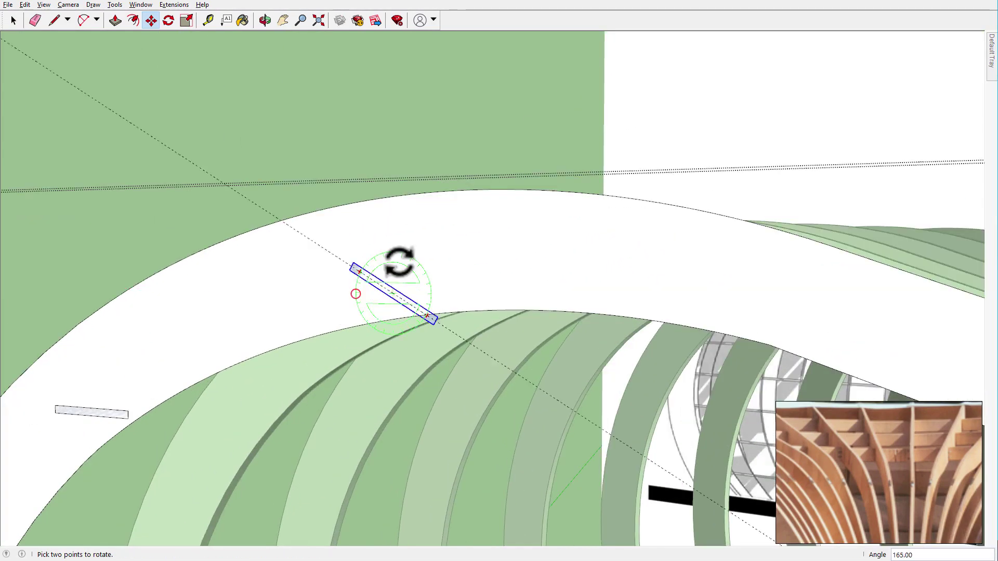
click(390, 252)
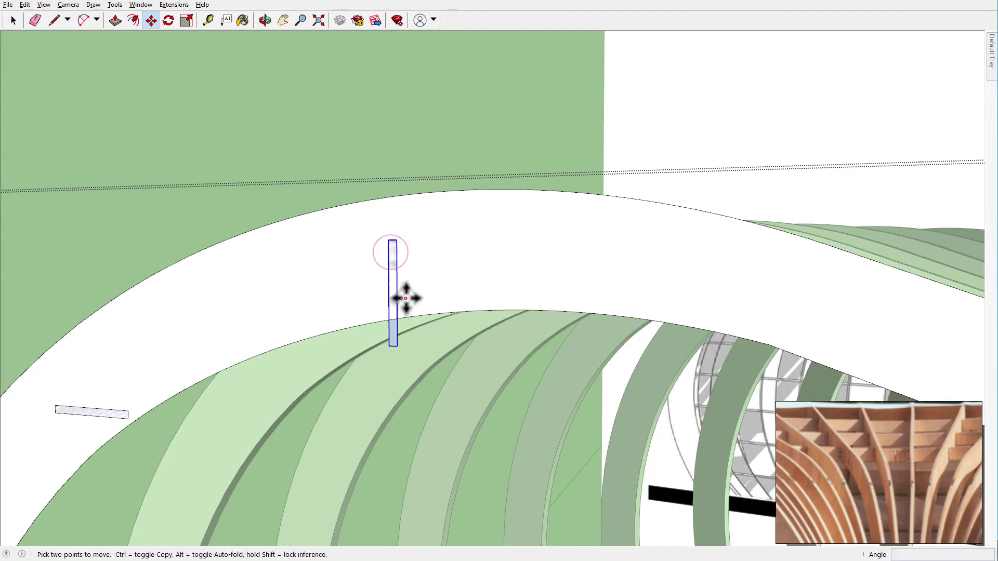
click(406, 296)
click(405, 266)
key(s)
click(392, 206)
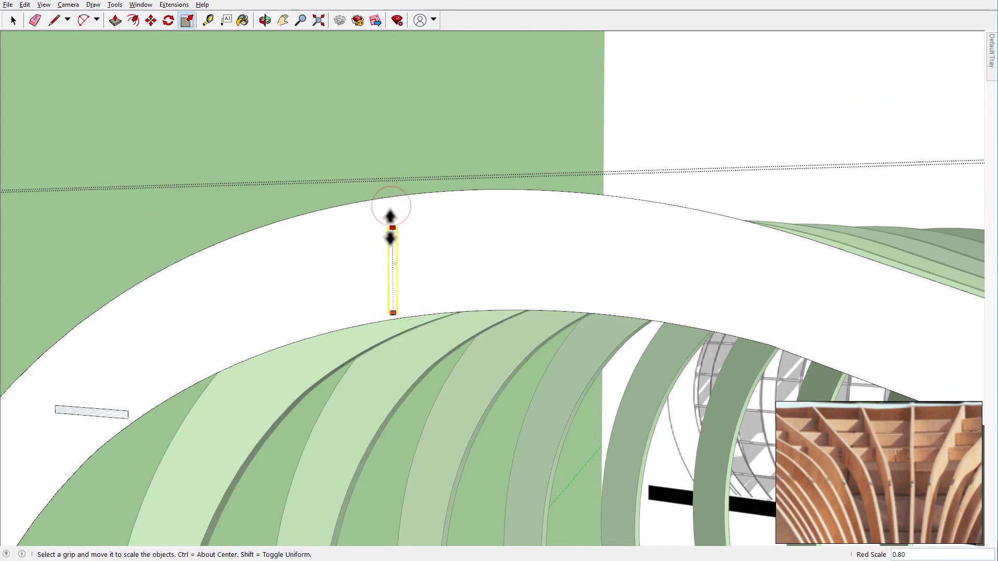
click(407, 322)
Try a Ctrl-copy of the upright plank along the arch, then cancel it
key(m)
key(ctrl)
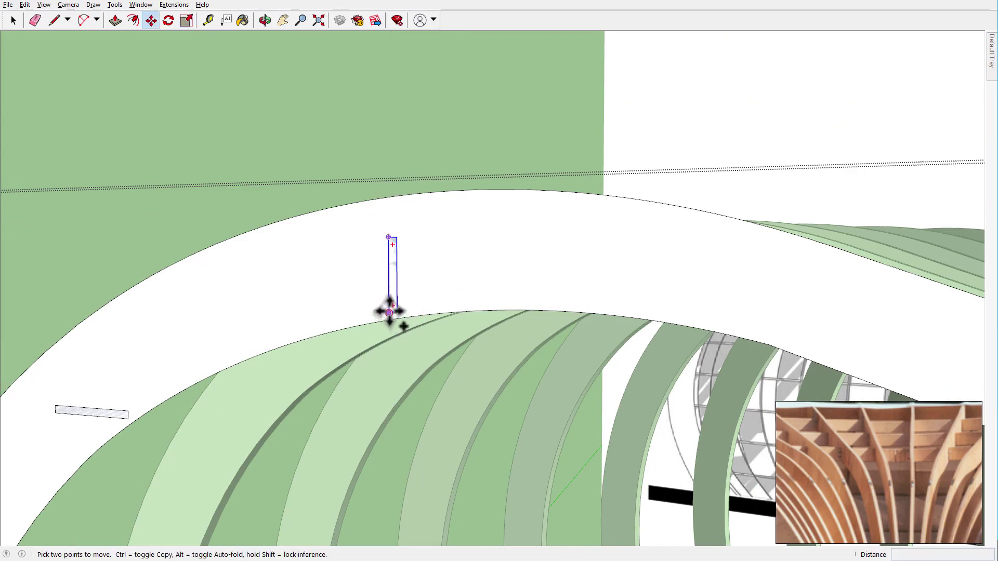
middle_drag(390, 314, 367, 257)
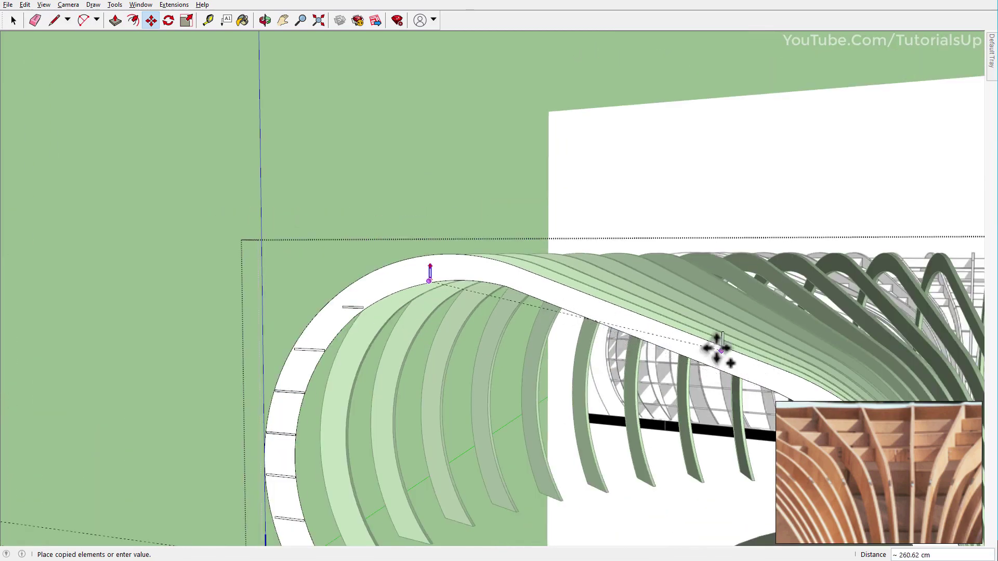
key(space)
scroll(411, 284, up, 3)
Move the small upright plank onto the arch band edge near the crest
key(m)
scroll(399, 196, down, 3)
scroll(459, 239, up, 3)
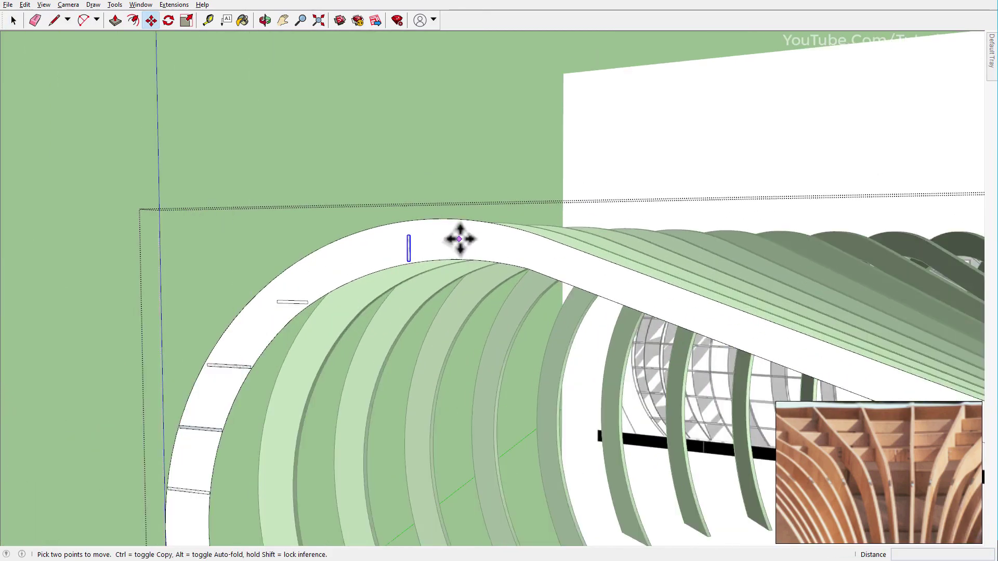
scroll(447, 246, up, 3)
click(414, 264)
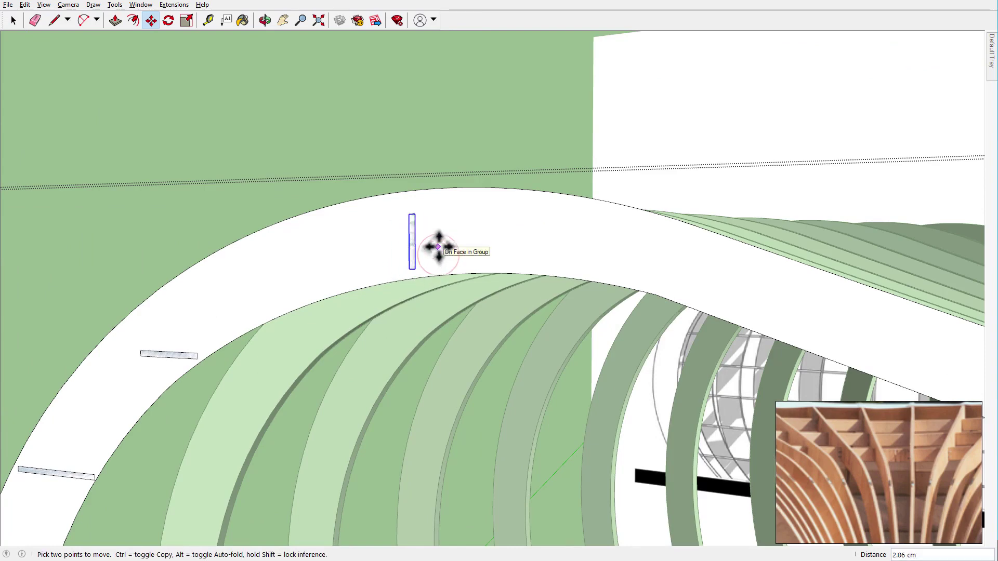
scroll(457, 183, down, 2)
scroll(447, 201, down, 1)
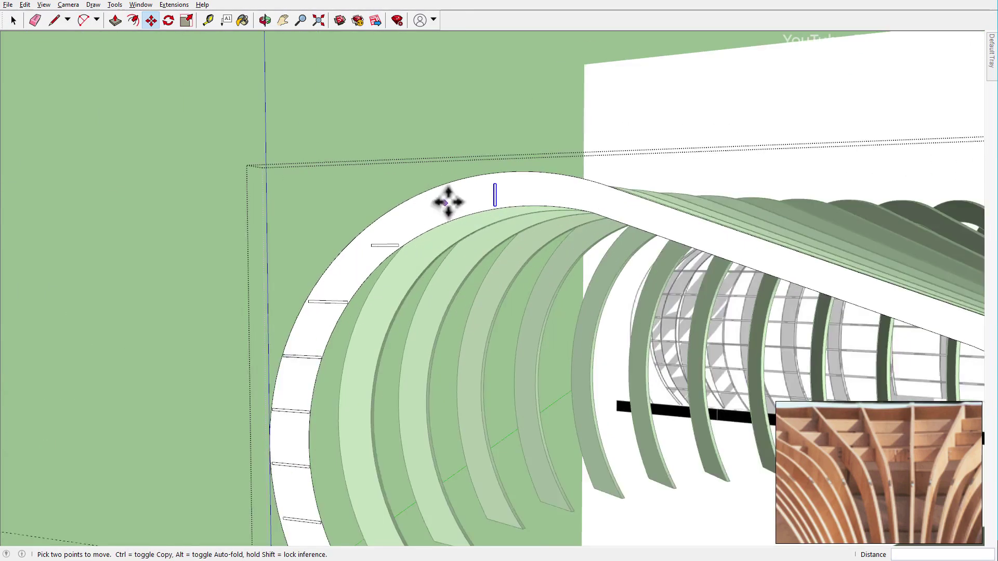
scroll(571, 192, up, 2)
scroll(565, 193, down, 2)
scroll(334, 194, up, 3)
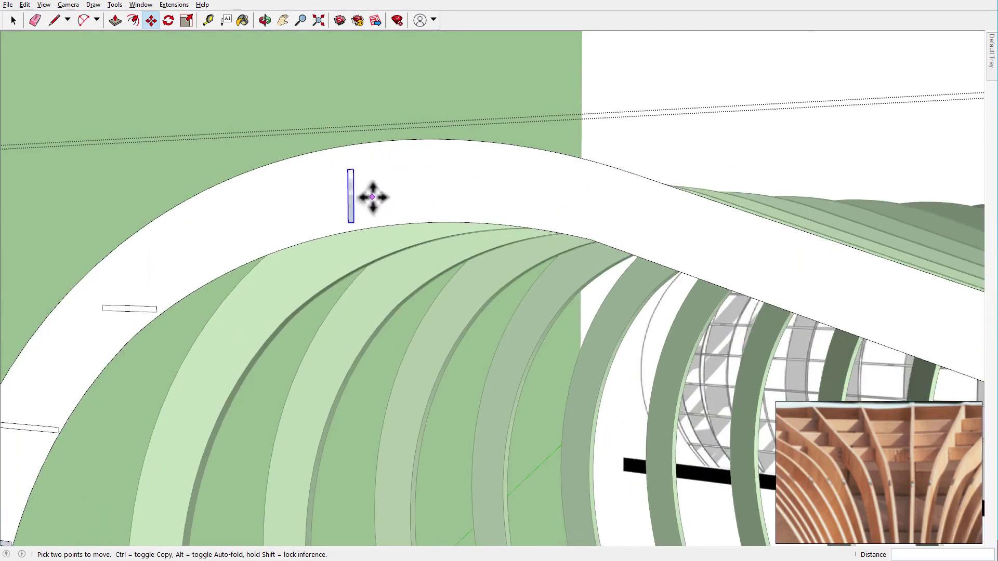
scroll(372, 196, up, 1)
click(374, 179)
Ctrl-copy the plank farther down the band to make an evenly spaced array of copies
click(339, 252)
key(ctrl)
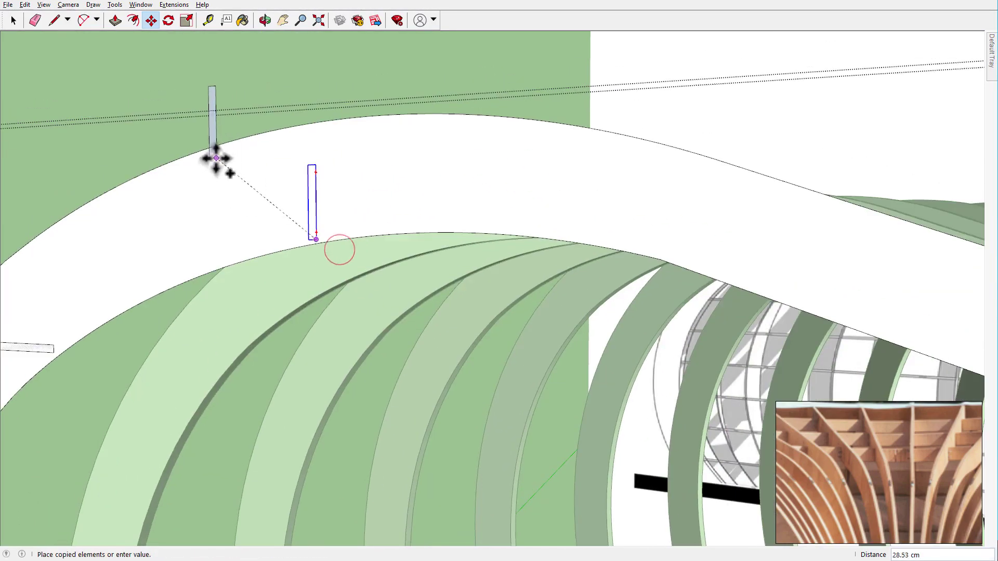
scroll(215, 160, down, 3)
scroll(534, 255, up, 2)
scroll(534, 270, up, 1)
scroll(534, 274, up, 1)
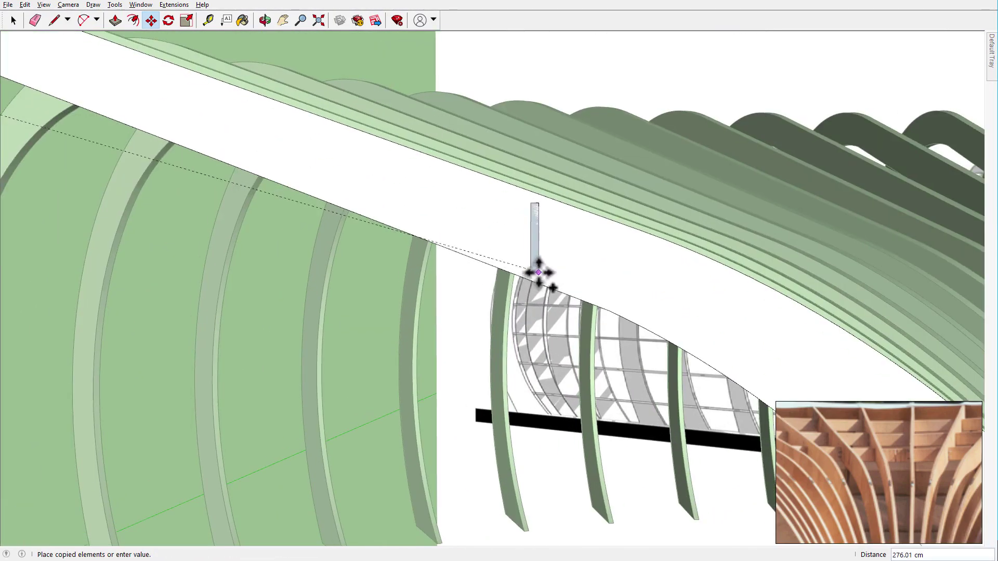
click(535, 277)
scroll(535, 277, down, 1)
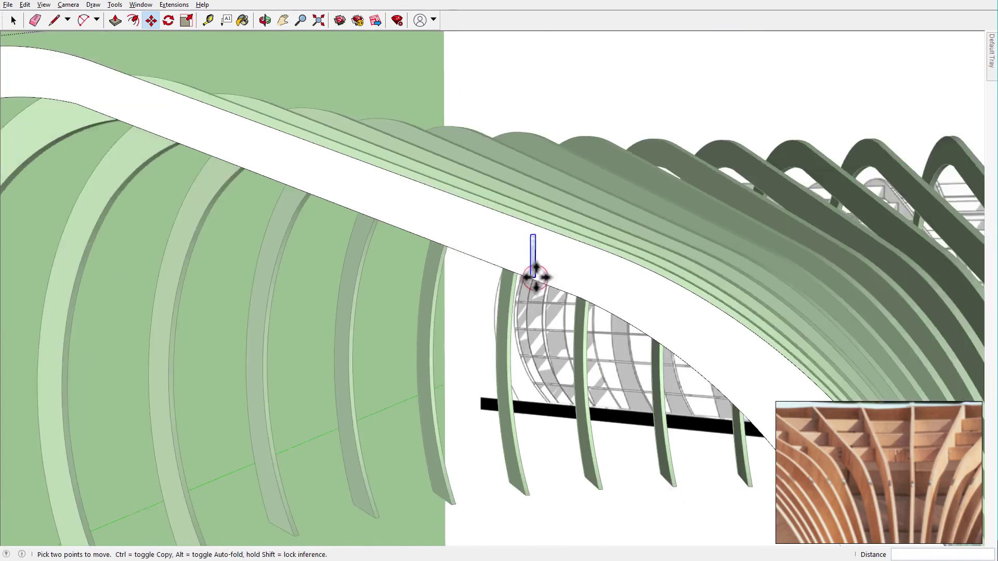
scroll(535, 277, down, 1)
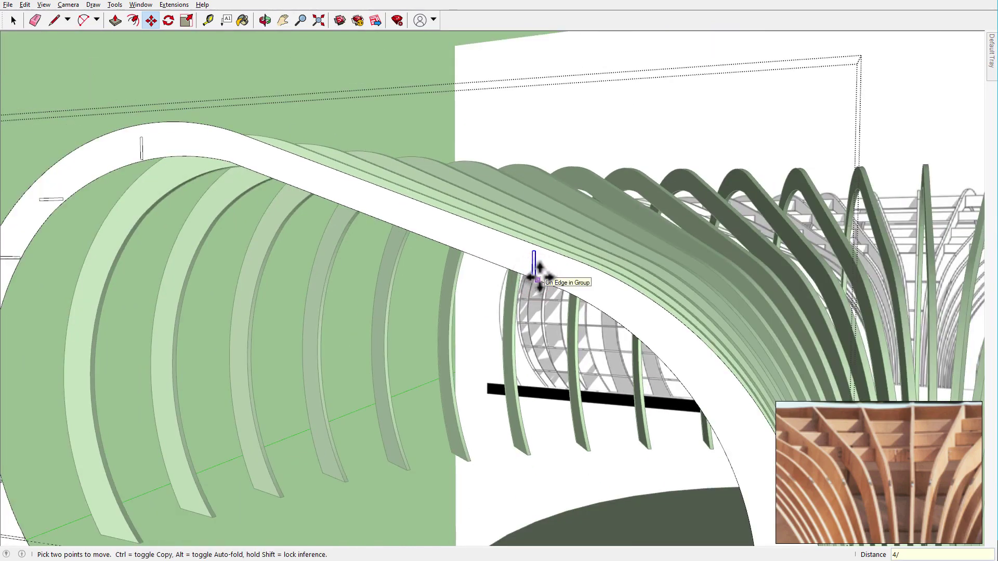
key(space)
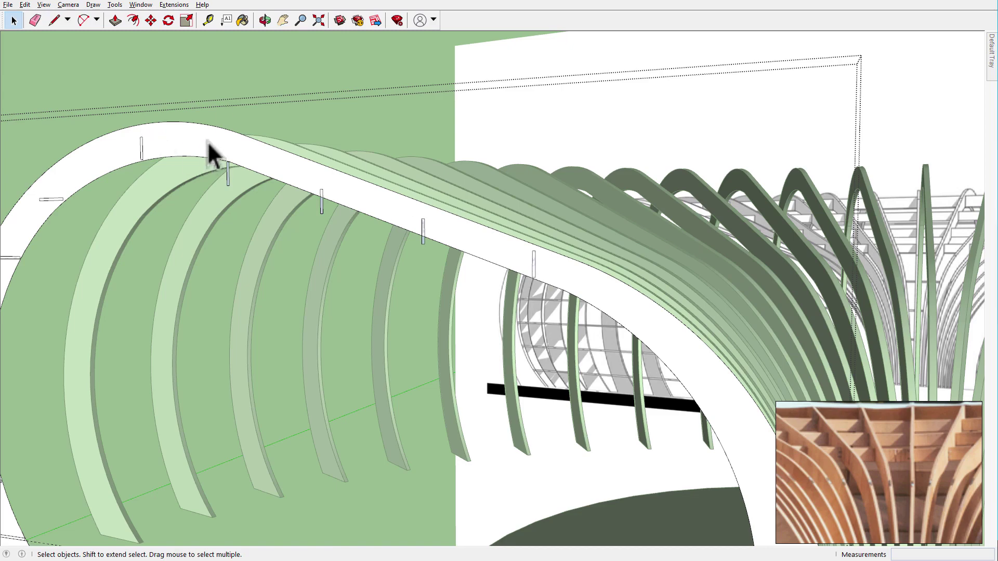
Select the first plank and start raising it along the blue axis into the band
click(228, 172)
scroll(229, 156, up, 2)
shift+middle_drag(230, 156, 406, 285)
key(m)
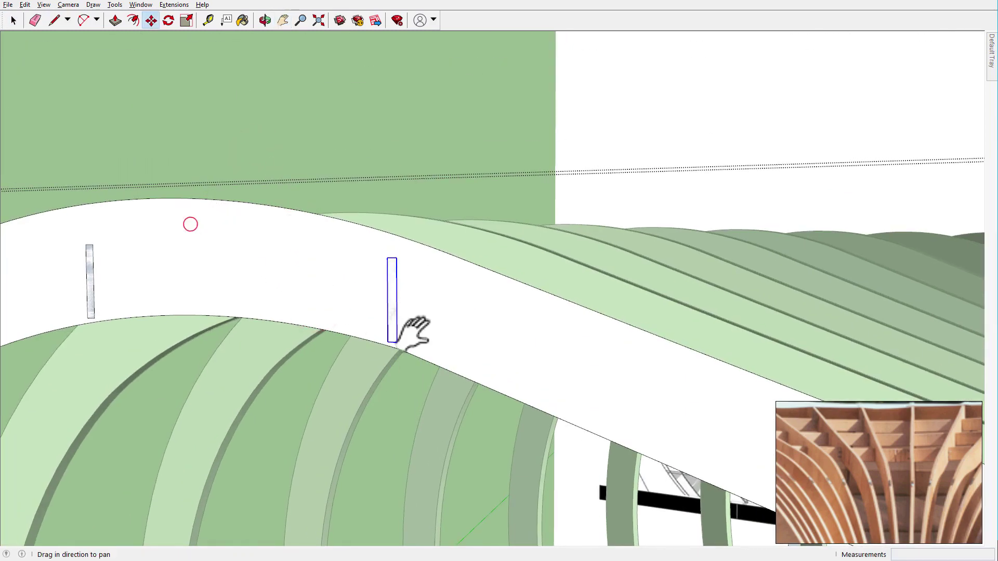
shift+middle_drag(412, 330, 183, 174)
key(space)
key(m)
click(390, 315)
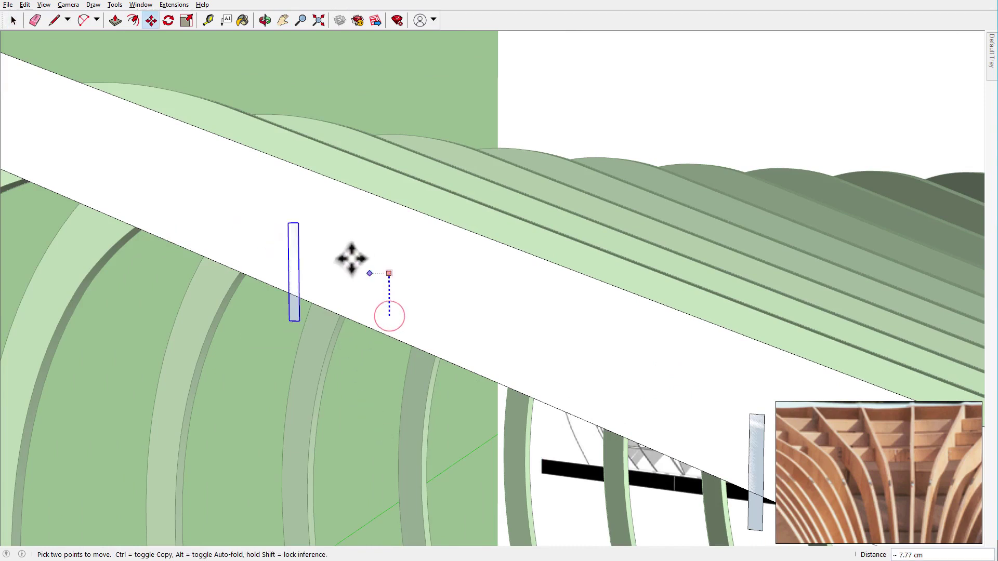
Box-select the lower plank and move it up into the white band
shift+middle_drag(332, 241, 530, 279)
key(space)
drag(396, 252, 457, 401)
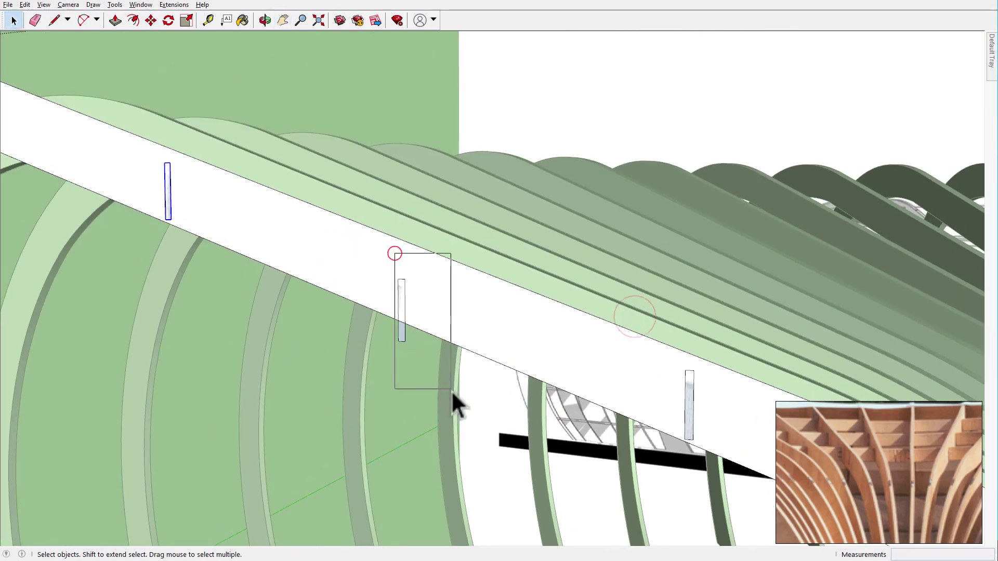
scroll(423, 304, up, 3)
key(m)
click(462, 367)
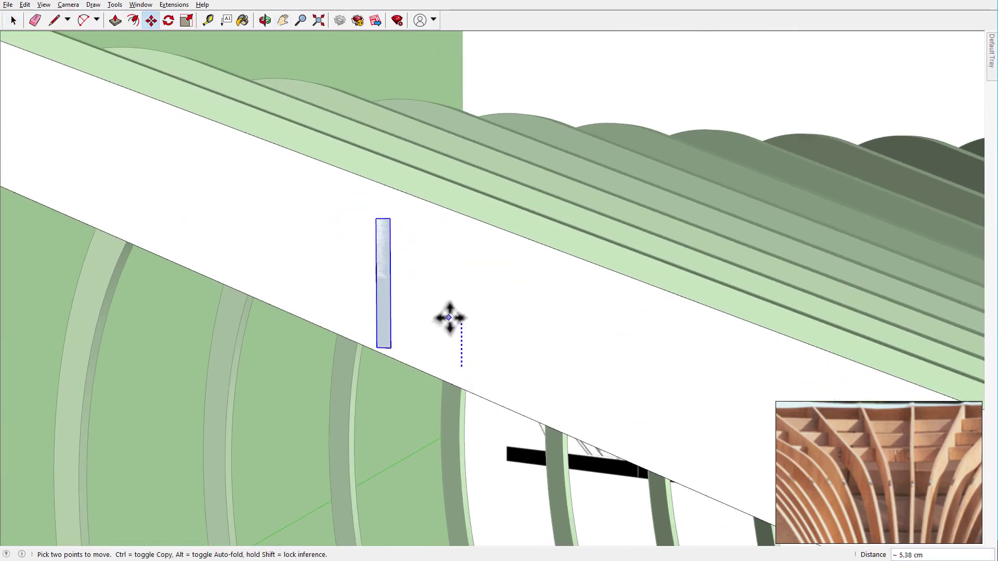
key(space)
scroll(457, 305, down, 5)
Orbit and zoom around the pavilion to review the arch, then select its upper edge
mouse_move(520, 298)
middle_down()
mouse_move(422, 381)
mouse_move(381, 436)
middle_up()
scroll(354, 411, down, 2)
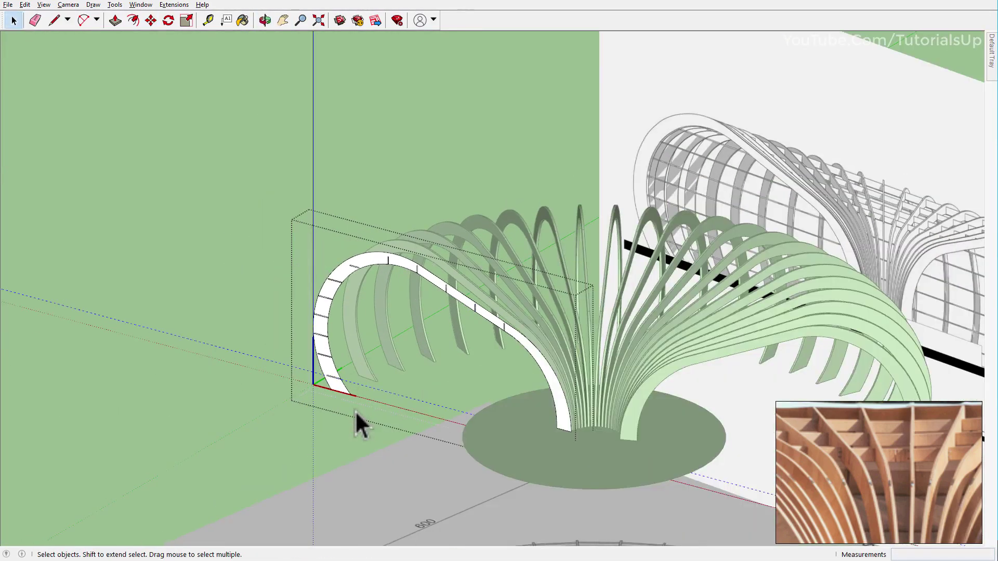
scroll(355, 410, up, 2)
scroll(354, 416, down, 1)
scroll(406, 319, up, 3)
mouse_move(406, 320)
middle_down()
mouse_move(613, 183)
mouse_move(404, 240)
middle_up()
scroll(434, 230, down, 2)
scroll(335, 239, up, 1)
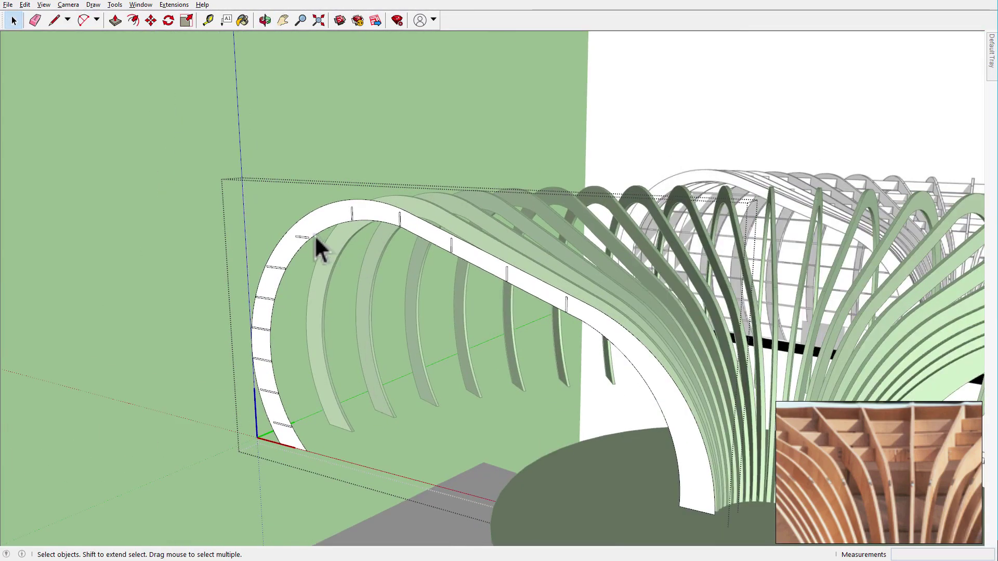
shift+middle_drag(314, 235, 467, 214)
scroll(499, 203, up, 2)
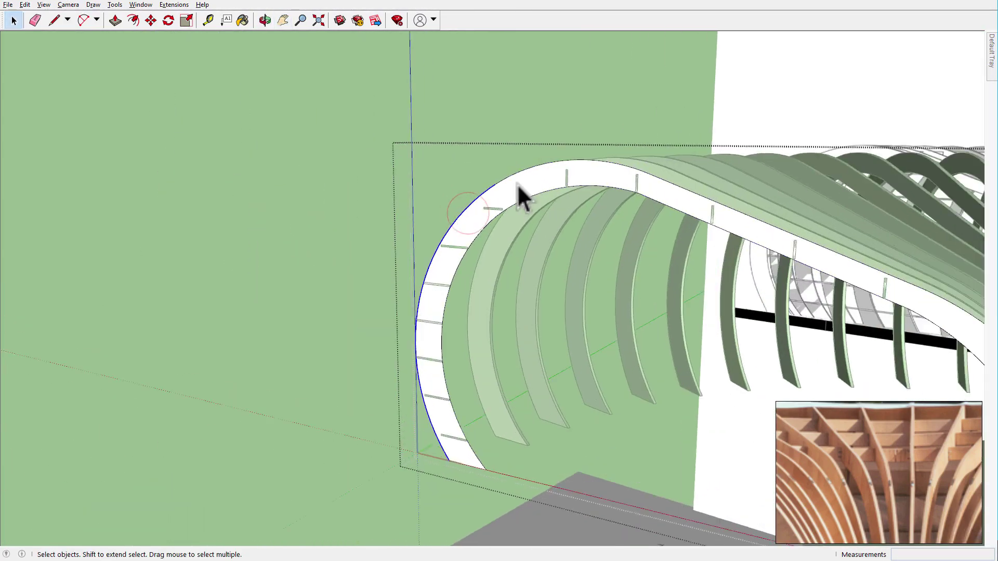
scroll(536, 177, up, 1)
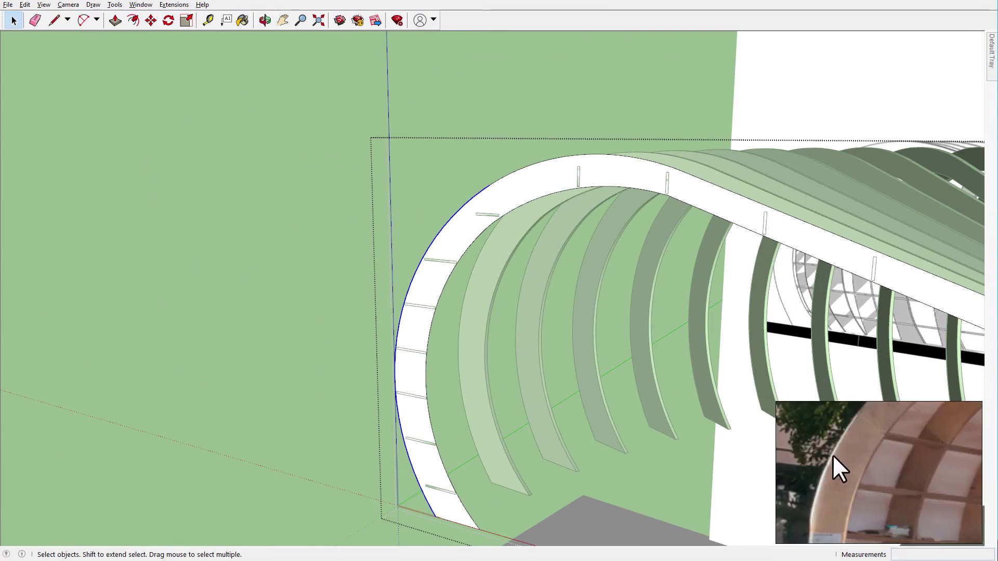
shift+click(513, 173)
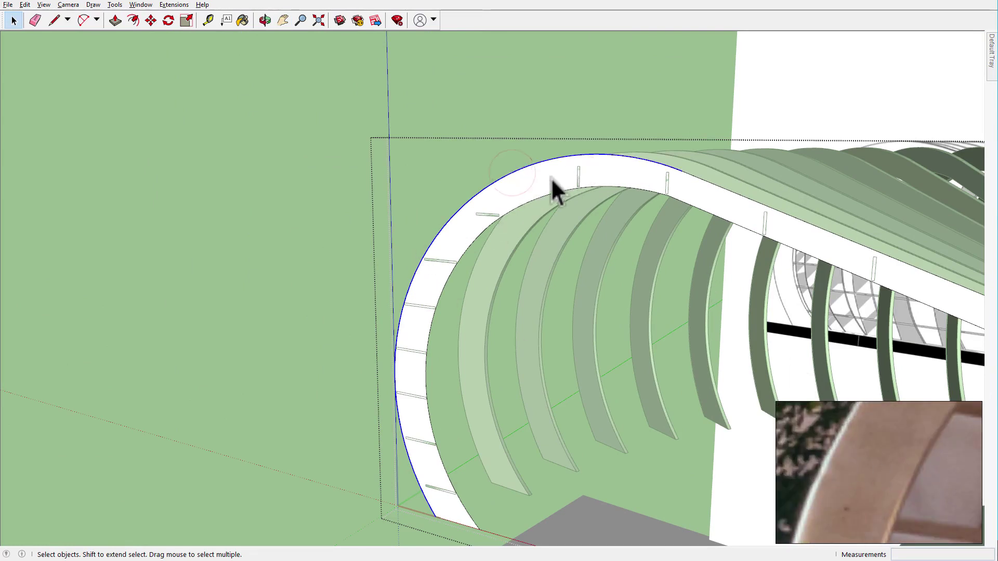
Offset the selected arch edges to create a thin curve just outside the arch
key(f)
scroll(509, 182, up, 1)
scroll(504, 177, up, 1)
click(504, 176)
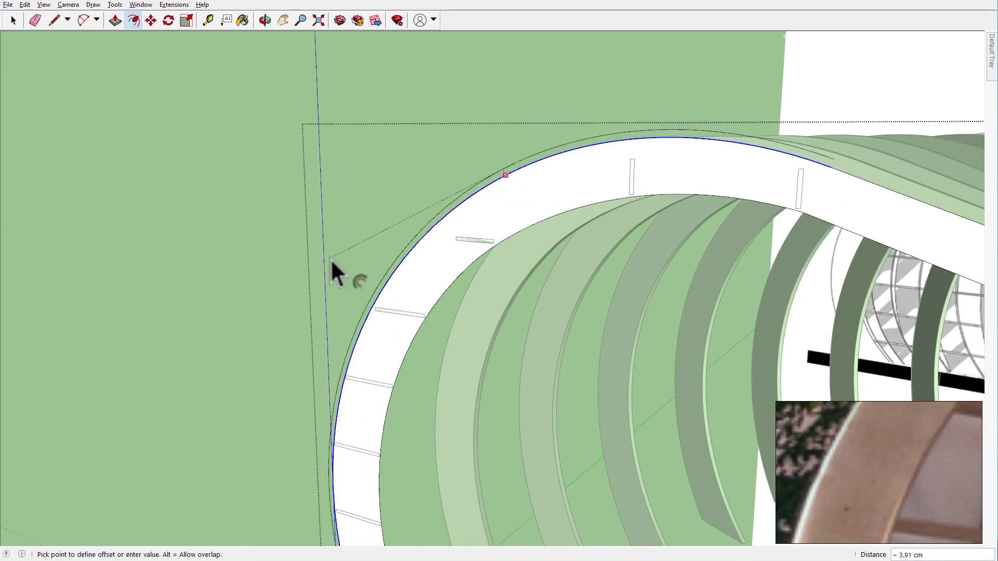
click(307, 274)
scroll(815, 167, up, 1)
Draw a temporary test line at the arch's corner, then erase it
key(l)
scroll(853, 168, up, 1)
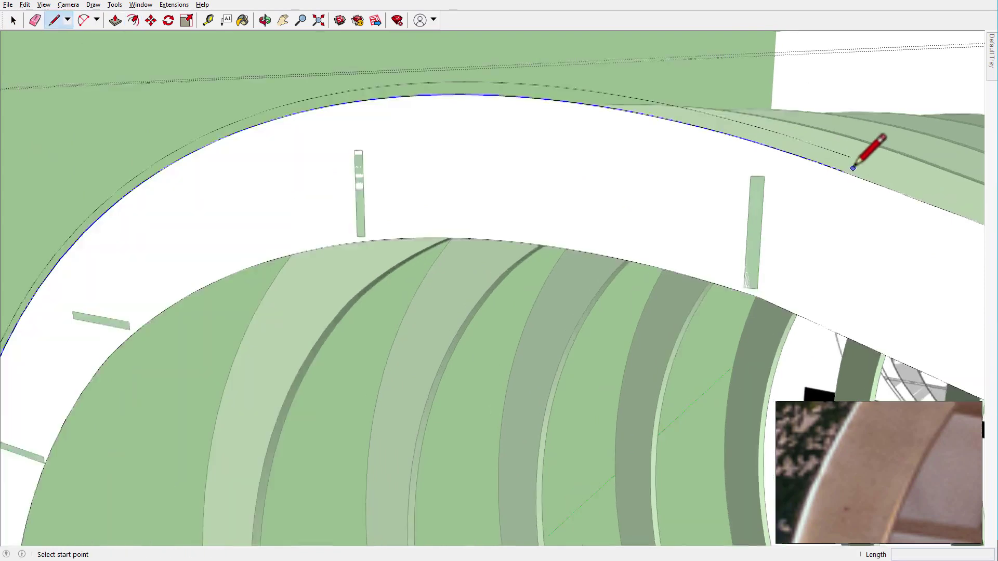
scroll(853, 168, down, 1)
click(847, 151)
key(space)
scroll(806, 130, down, 2)
scroll(629, 111, down, 3)
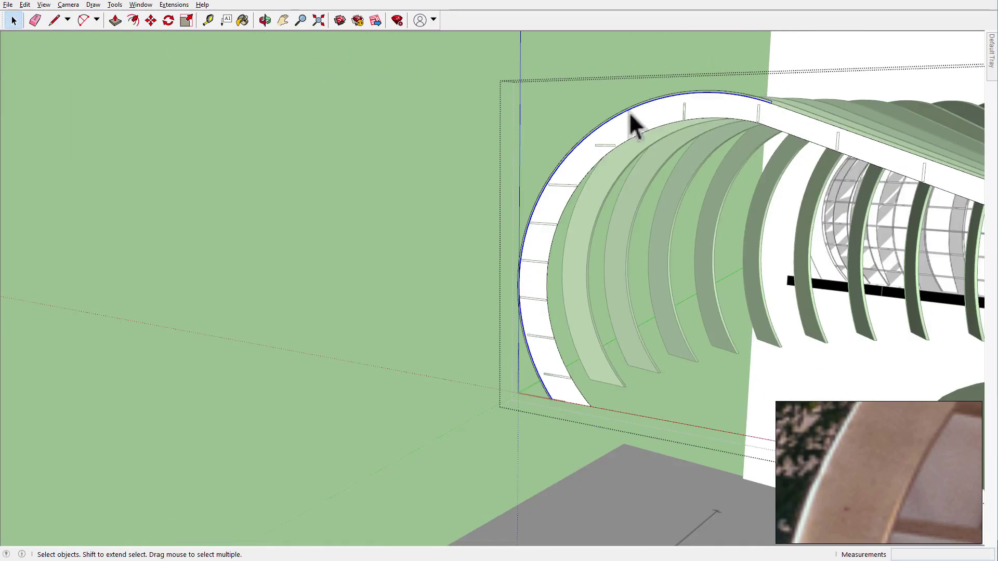
scroll(558, 395, up, 2)
scroll(556, 394, up, 3)
key(l)
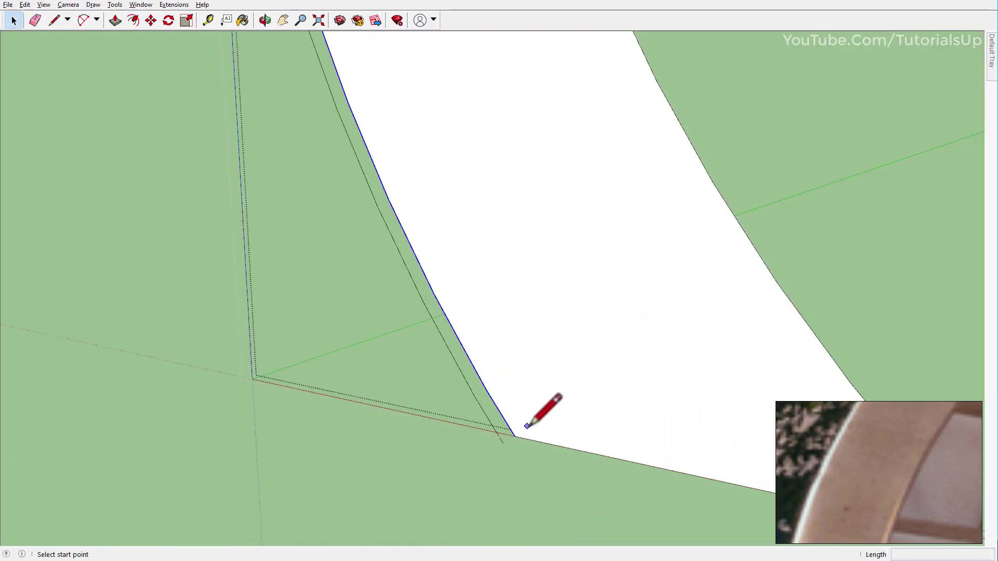
click(515, 436)
key(e)
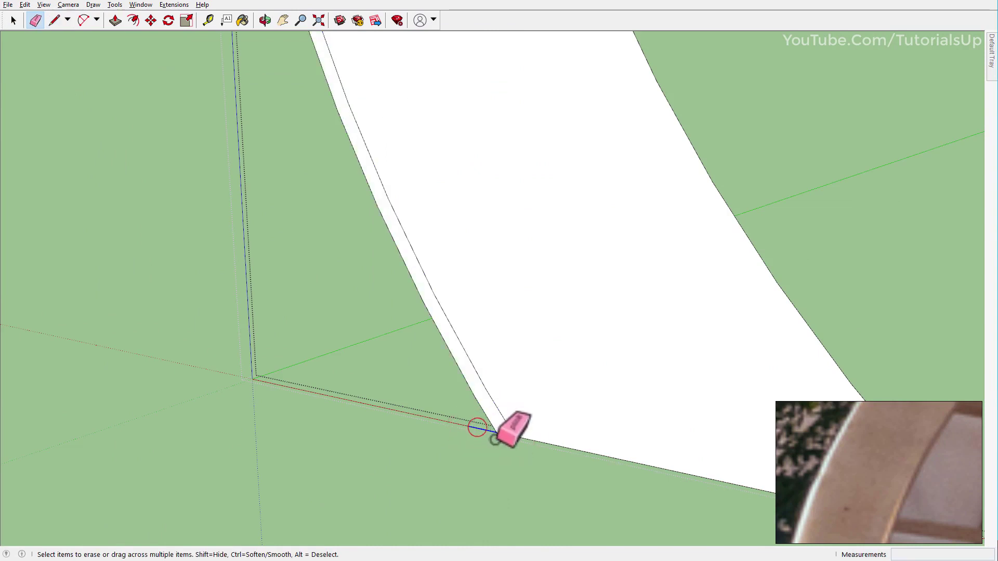
key(space)
Reverse the thin offset face of the arch rib and clear the selection
right_click(496, 422)
click(564, 123)
scroll(451, 402, down, 2)
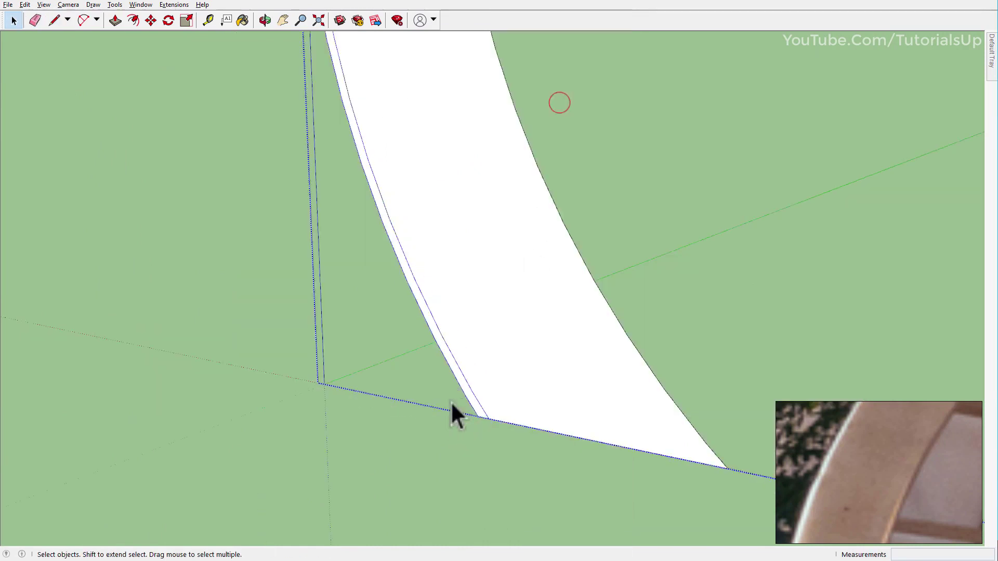
scroll(451, 401, down, 3)
scroll(452, 400, down, 1)
key(Escape)
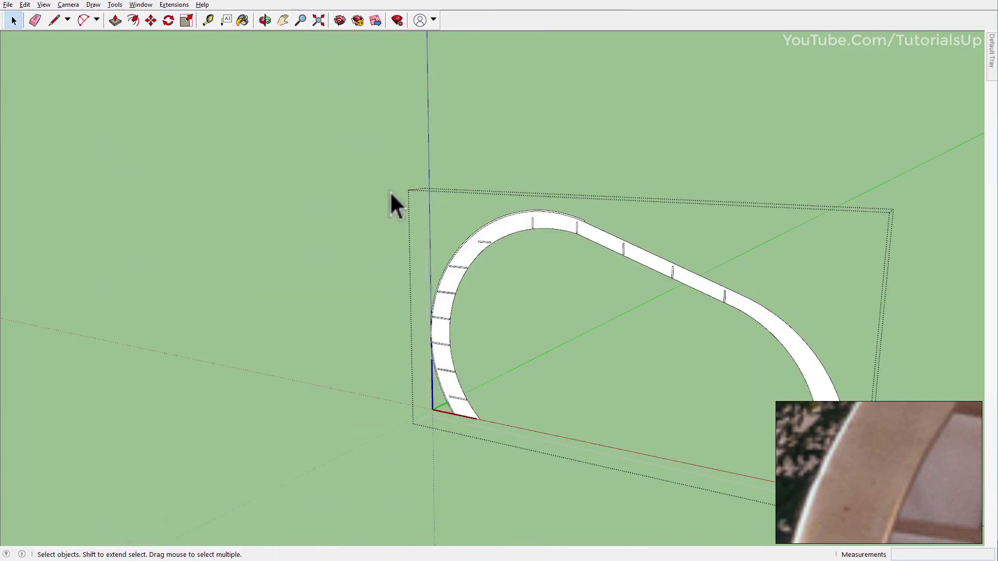
Select the whole arch and explode it into loose geometry
drag(744, 417, 745, 417)
scroll(483, 244, up, 3)
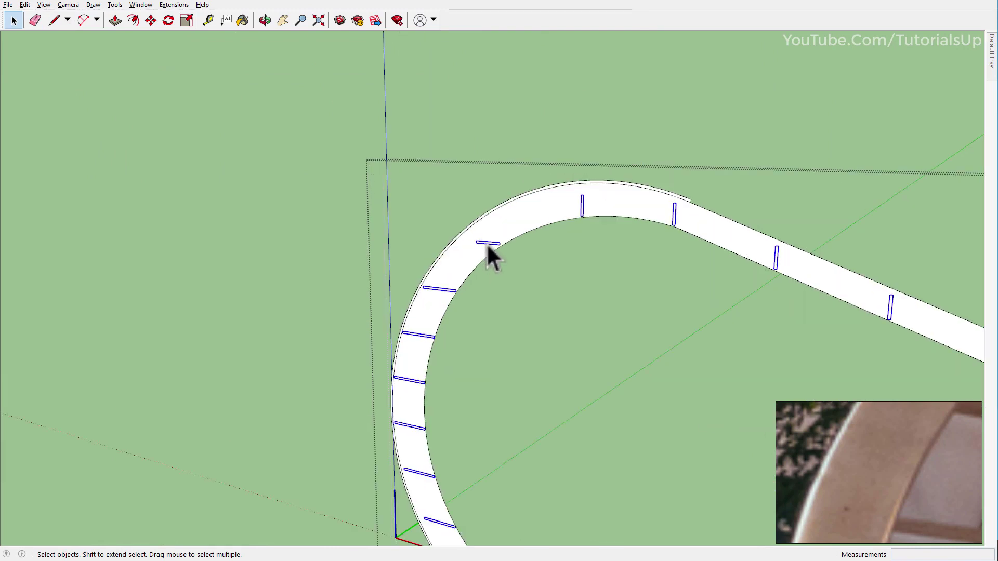
right_click(486, 243)
click(540, 57)
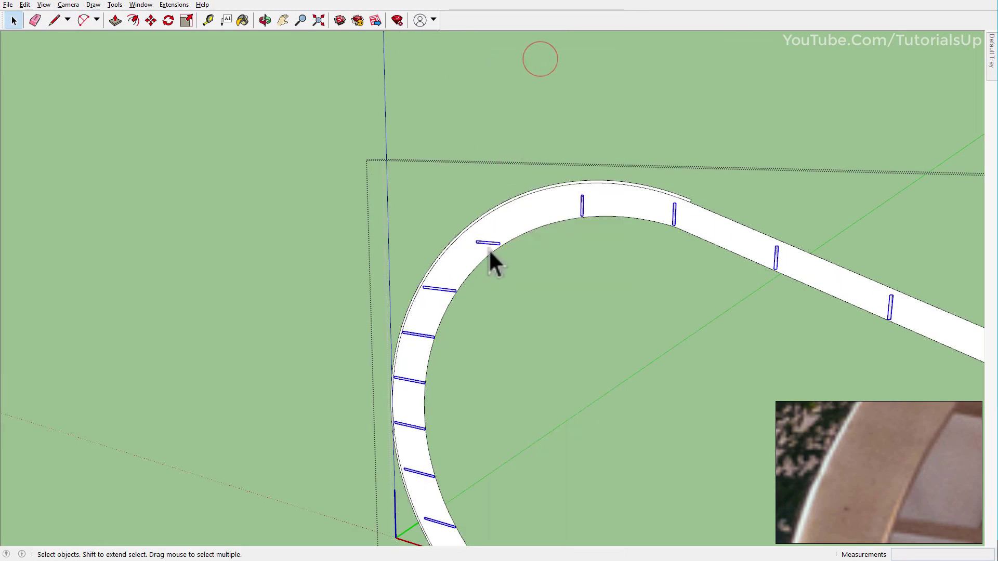
scroll(473, 260, up, 3)
right_click(430, 312)
click(428, 305)
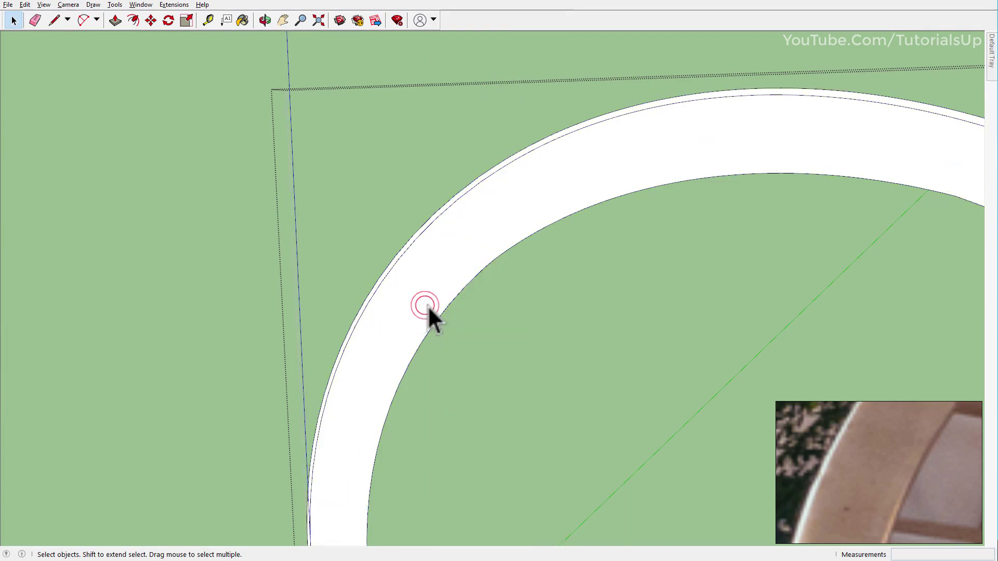
scroll(428, 306, down, 2)
right_click(424, 251)
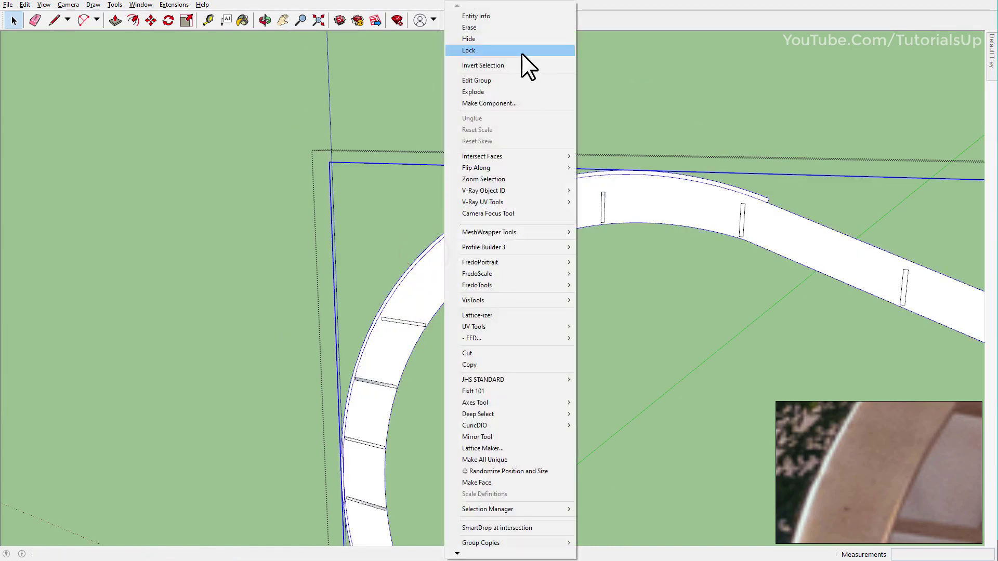
click(522, 51)
Select all connected arch geometry and reverse its faces so they show white
triple_click(492, 240)
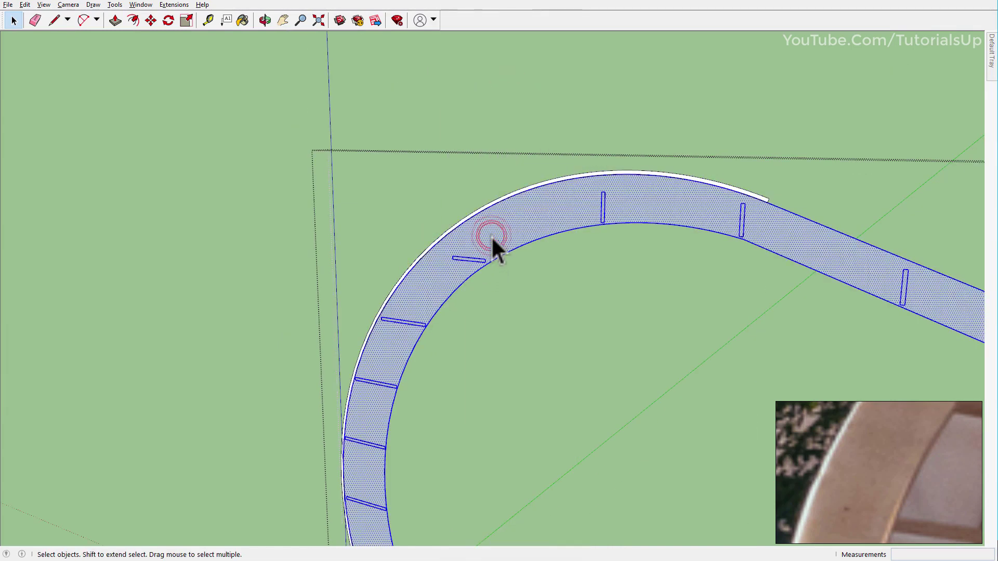
right_click(492, 239)
click(555, 121)
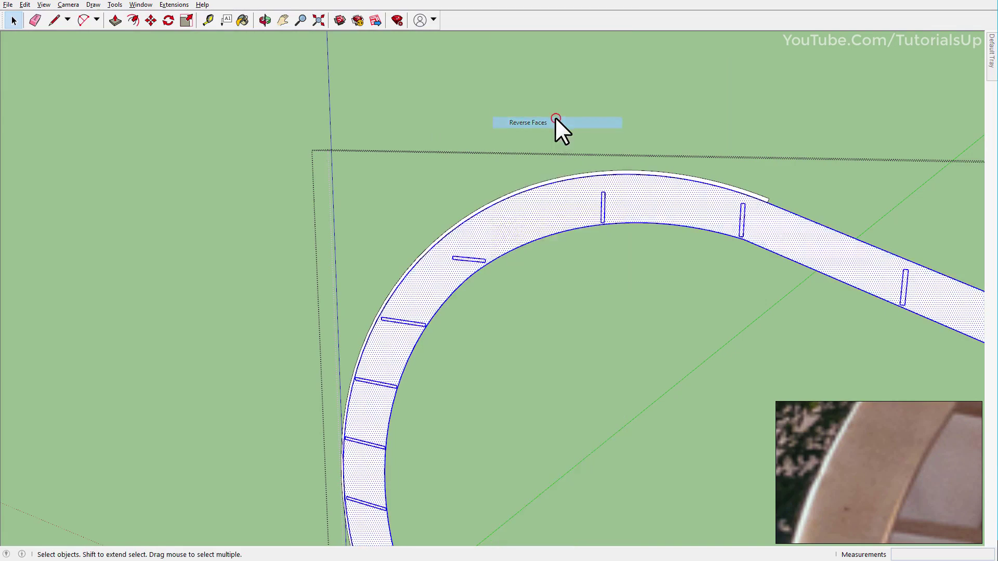
scroll(474, 239, up, 2)
scroll(433, 230, up, 2)
scroll(449, 233, down, 2)
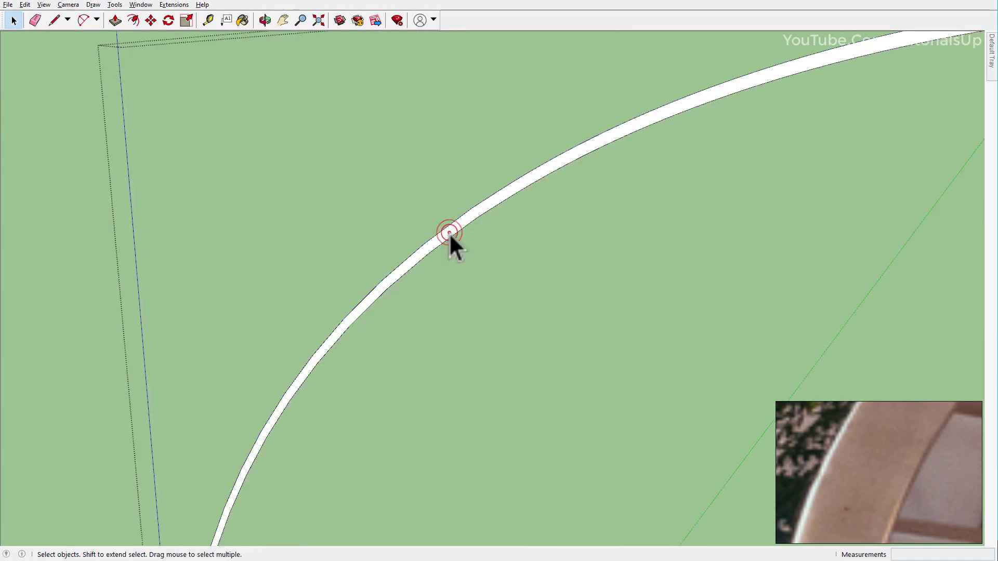
scroll(450, 236, down, 3)
scroll(450, 236, down, 2)
scroll(665, 266, up, 2)
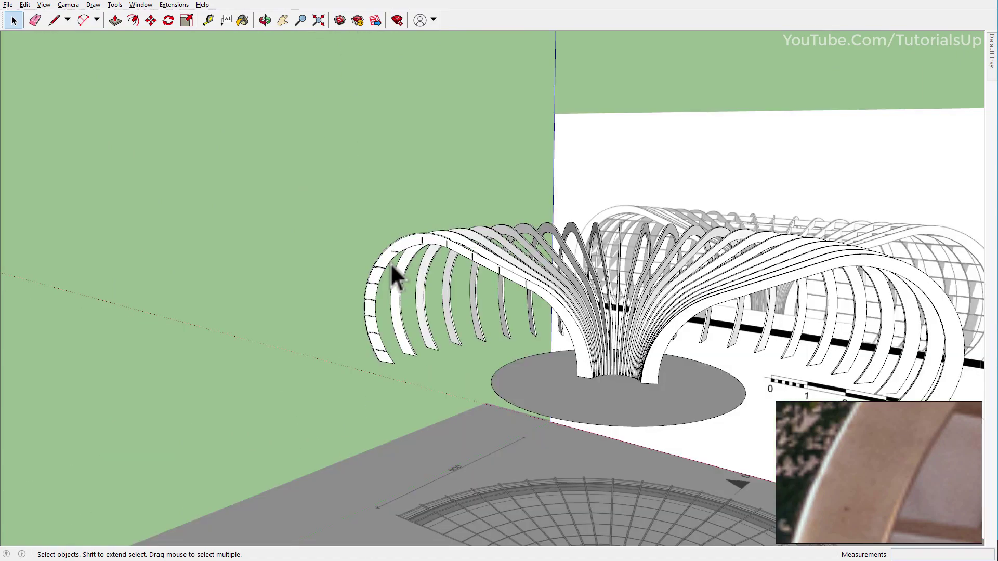
Tilt and zoom the view toward the central disc to show the full arch fan
mouse_move(391, 263)
middle_down()
mouse_move(439, 350)
mouse_move(534, 400)
middle_up()
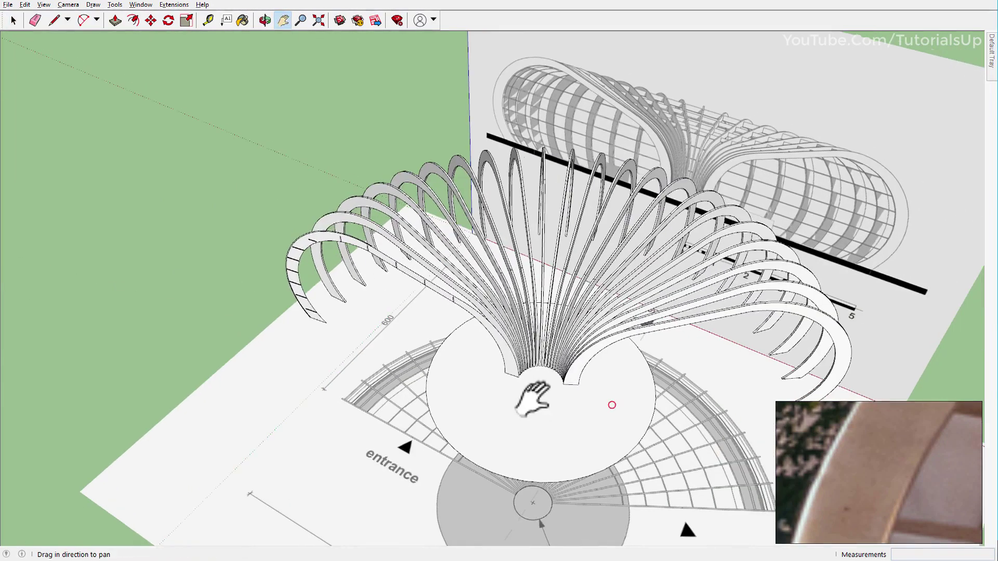
scroll(504, 383, up, 2)
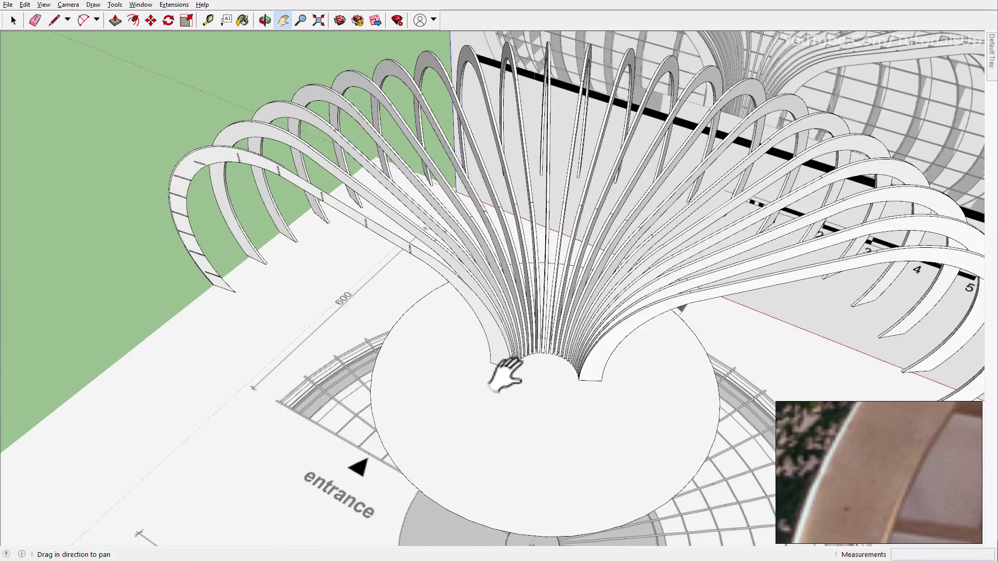
scroll(505, 374, up, 1)
scroll(494, 369, up, 1)
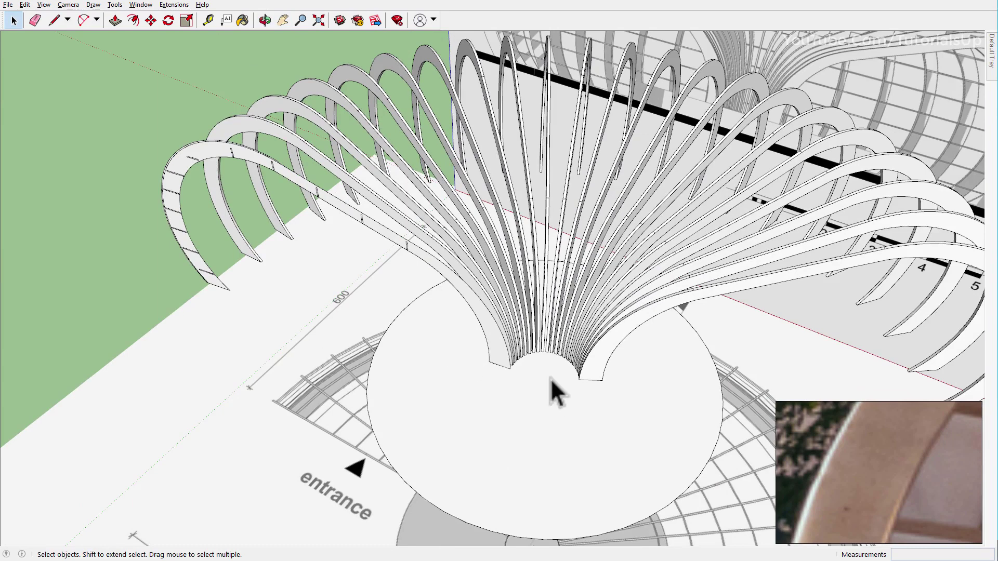
scroll(530, 380, up, 1)
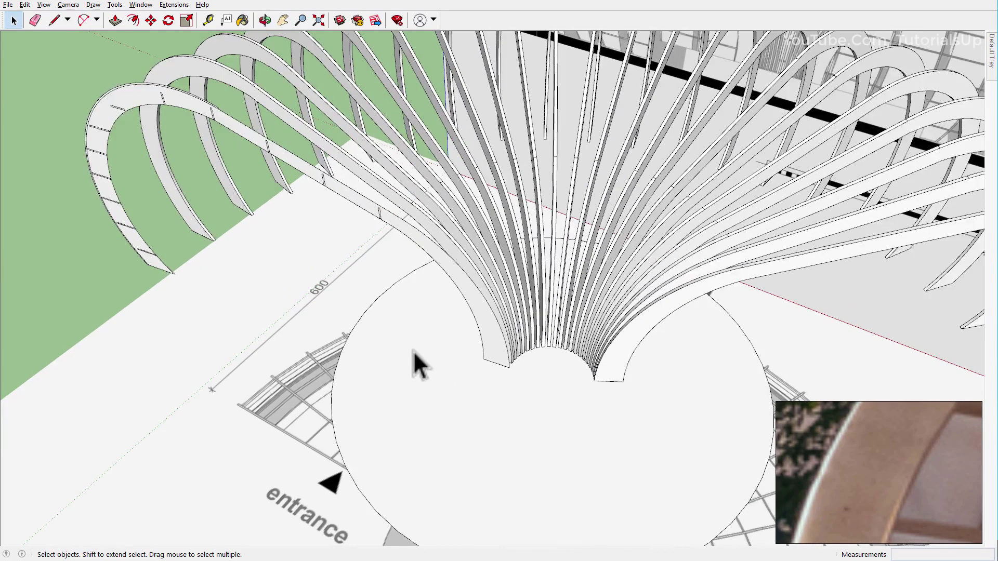
scroll(477, 376, up, 1)
Place a Tape Measure guide across the disc from the arch base
key(t)
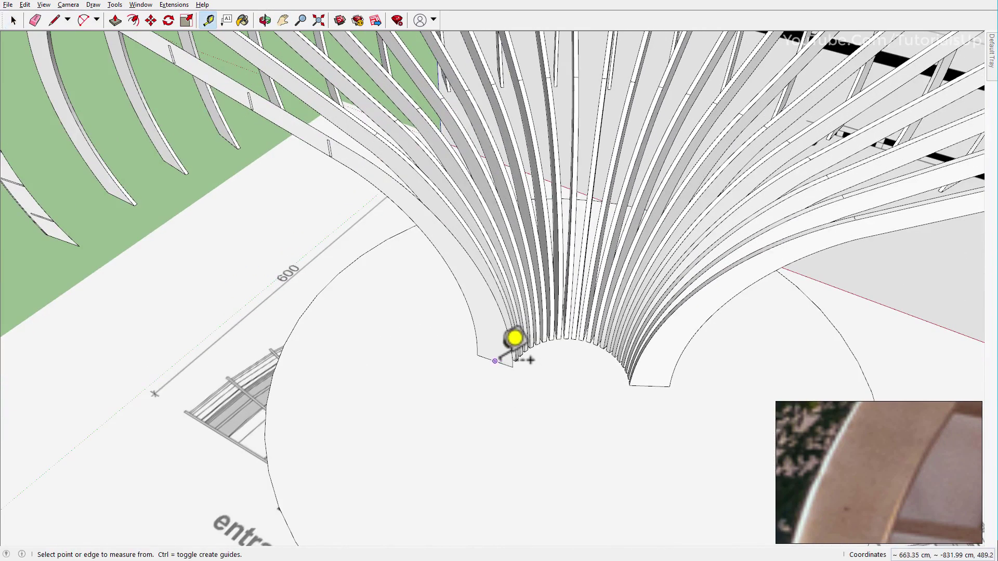
click(499, 364)
click(354, 316)
key(space)
scroll(355, 321, up, 2)
Draw a line across the disc face, starting at the rim where the guide crosses it
key(l)
key(space)
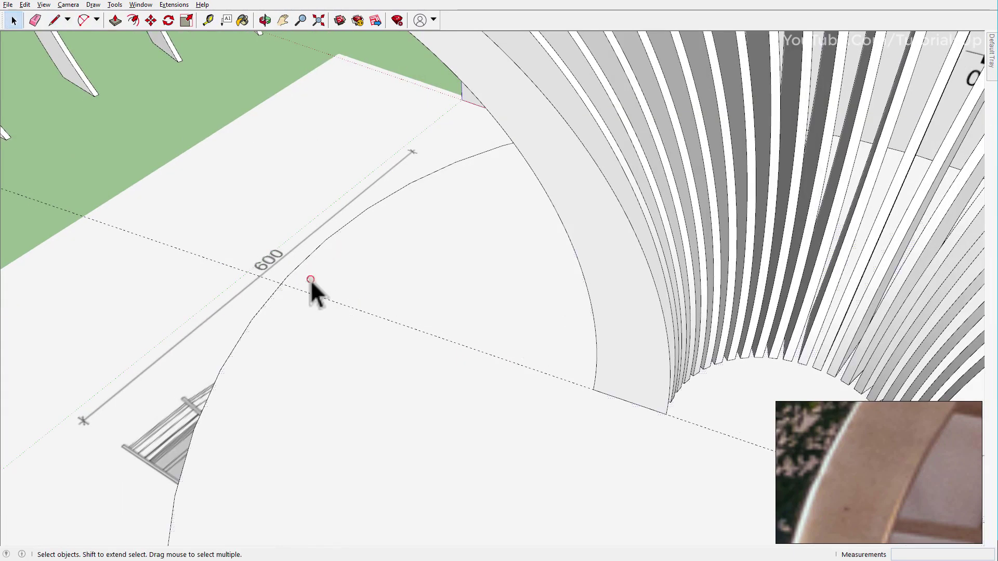
click(312, 283)
key(l)
click(287, 276)
scroll(270, 281, down, 5)
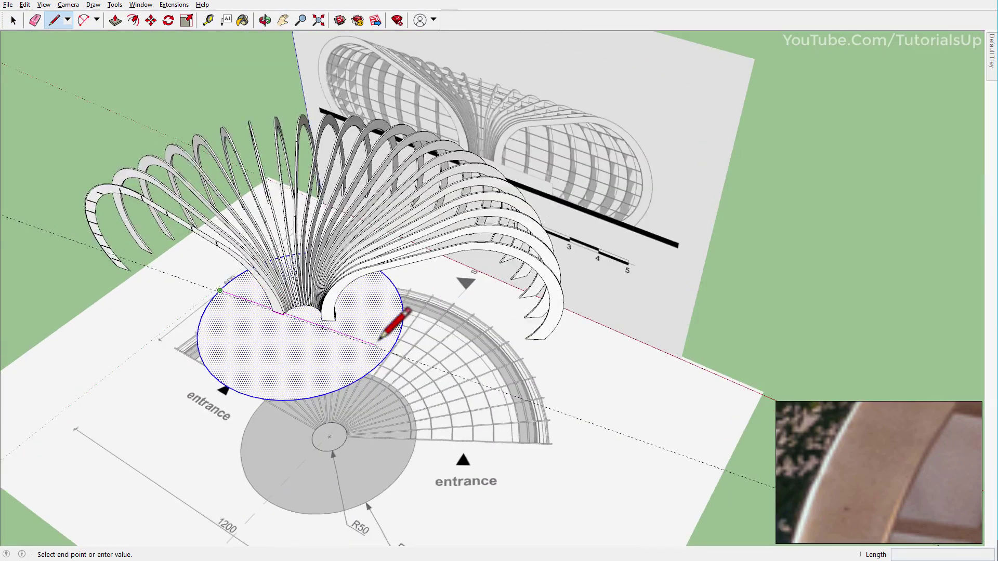
scroll(395, 325, up, 4)
scroll(435, 339, down, 1)
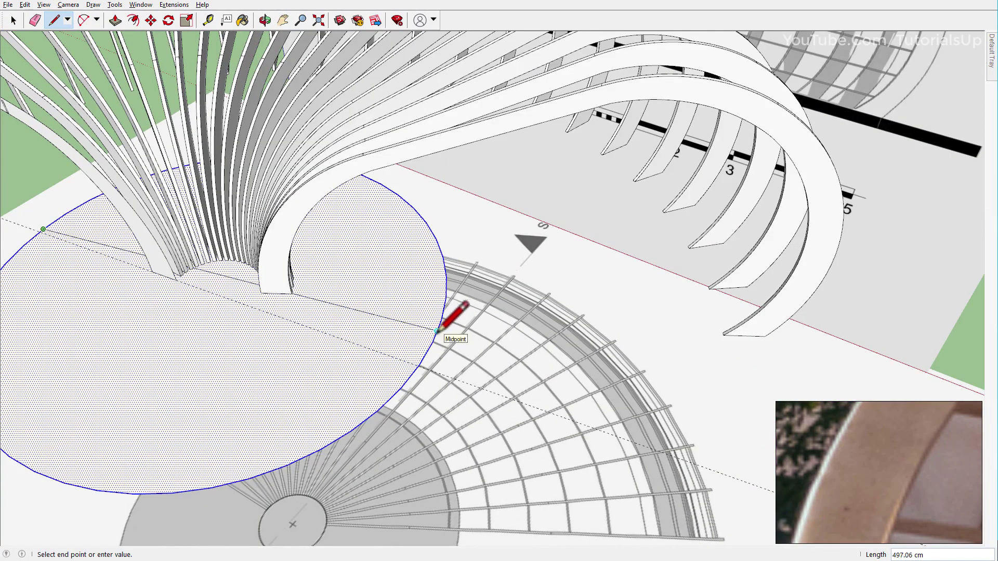
scroll(422, 361, down, 1)
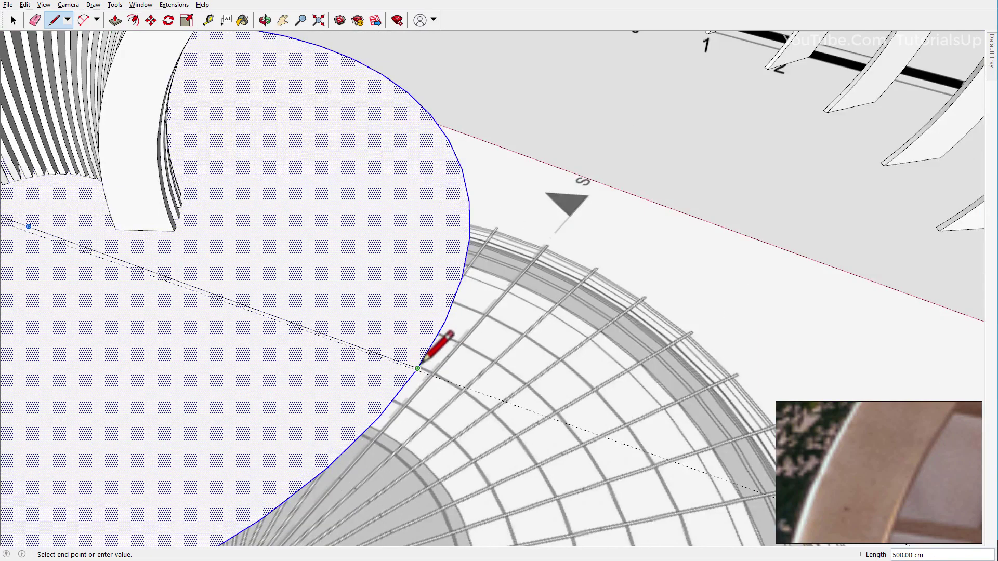
click(421, 363)
scroll(438, 369, down, 3)
Delete the temporary guide line and orbit to a near top-down view
key(space)
click(439, 375)
middle_drag(439, 375, 480, 379)
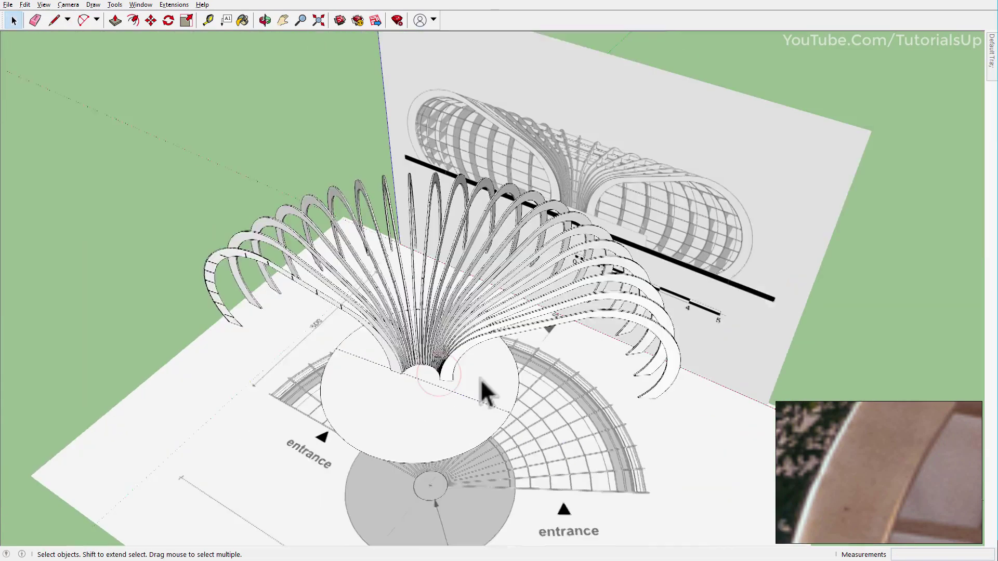
click(336, 351)
key(Delete)
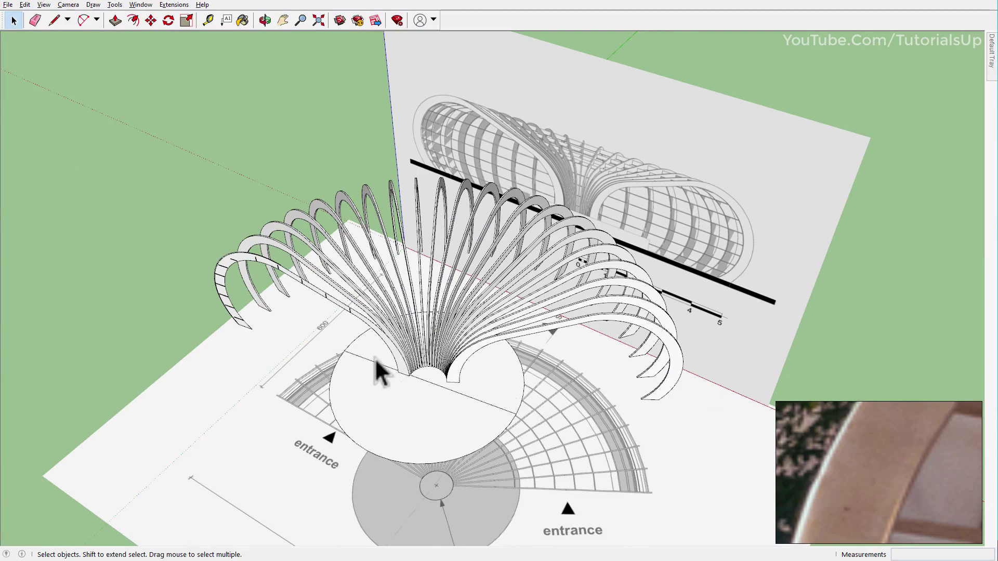
click(438, 368)
mouse_move(437, 369)
middle_down()
mouse_move(565, 391)
mouse_move(678, 549)
middle_up()
In Top view, end a line at the arc endpoint and remove the unwanted old line
key(F2)
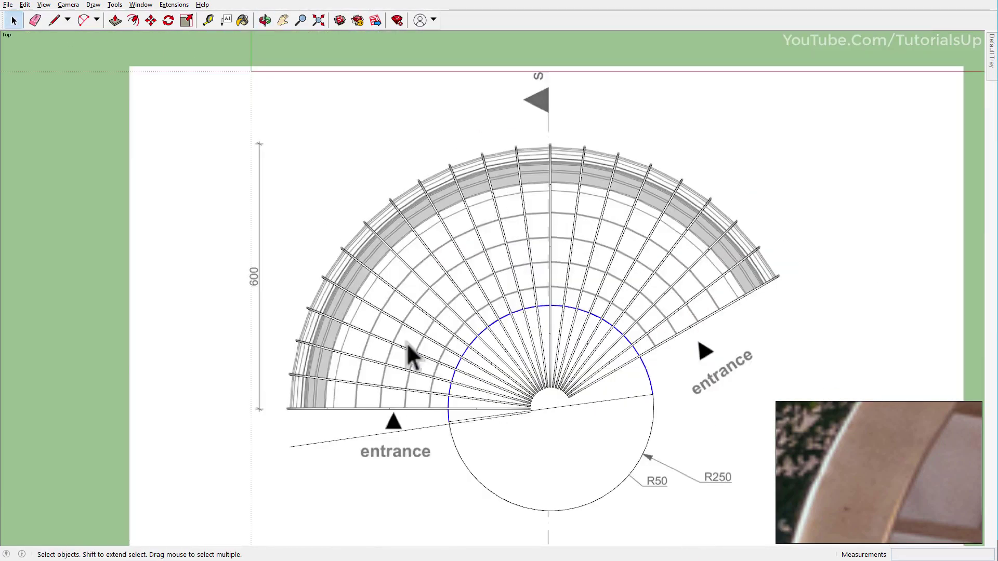
scroll(536, 374, up, 1)
scroll(650, 385, up, 2)
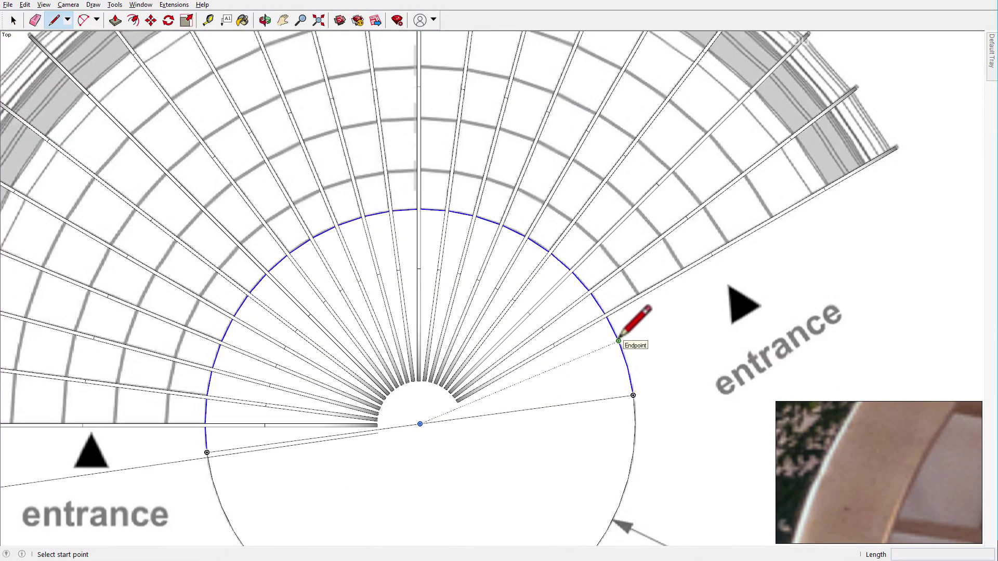
click(619, 341)
key(e)
click(607, 399)
key(space)
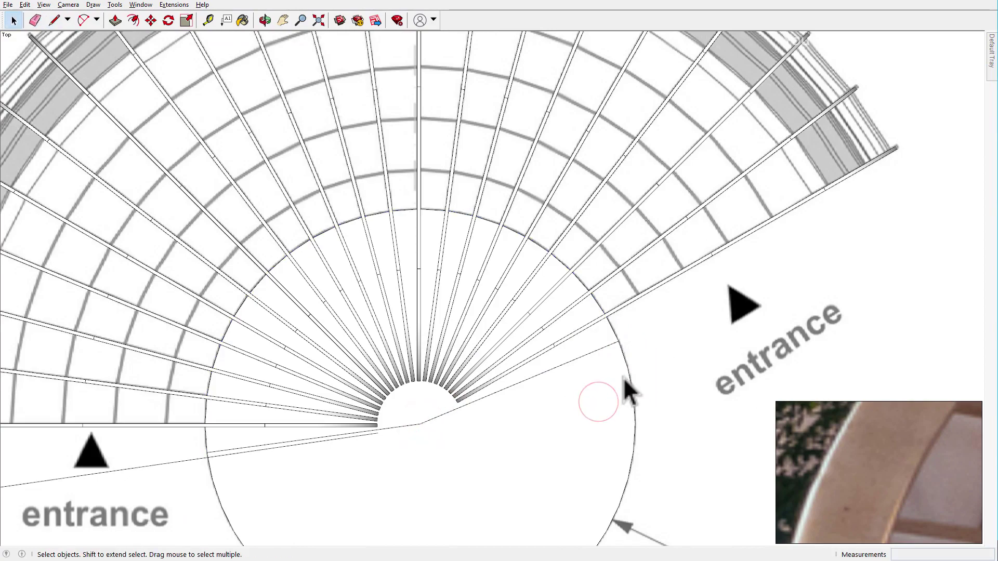
click(631, 382)
Pan and orbit to a frontal view of the arches
scroll(587, 364, down, 5)
mouse_move(559, 383)
middle_down()
mouse_move(442, 295)
mouse_move(426, 304)
mouse_move(474, 335)
middle_up()
scroll(379, 352, up, 3)
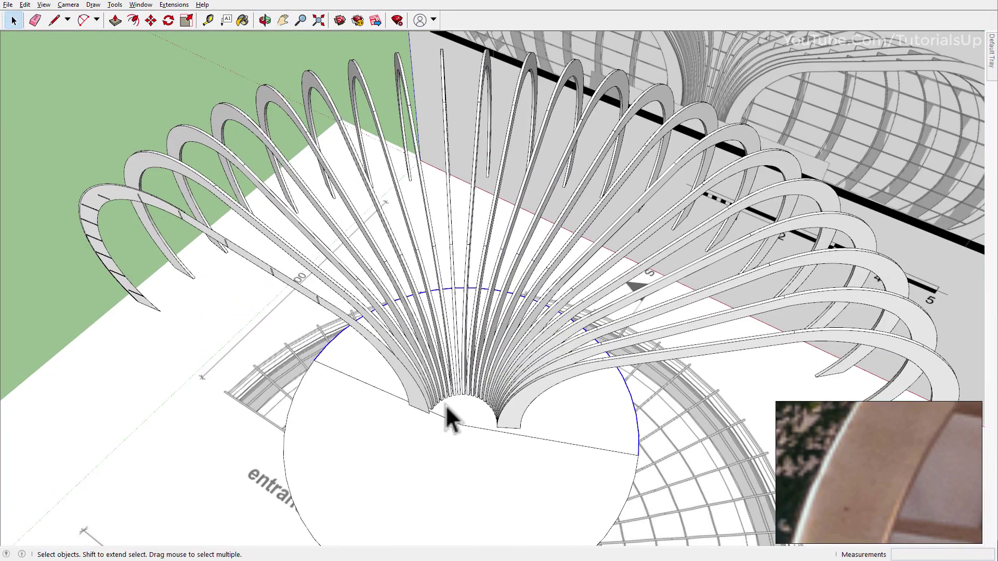
scroll(585, 376, down, 3)
middle_drag(330, 312, 461, 68)
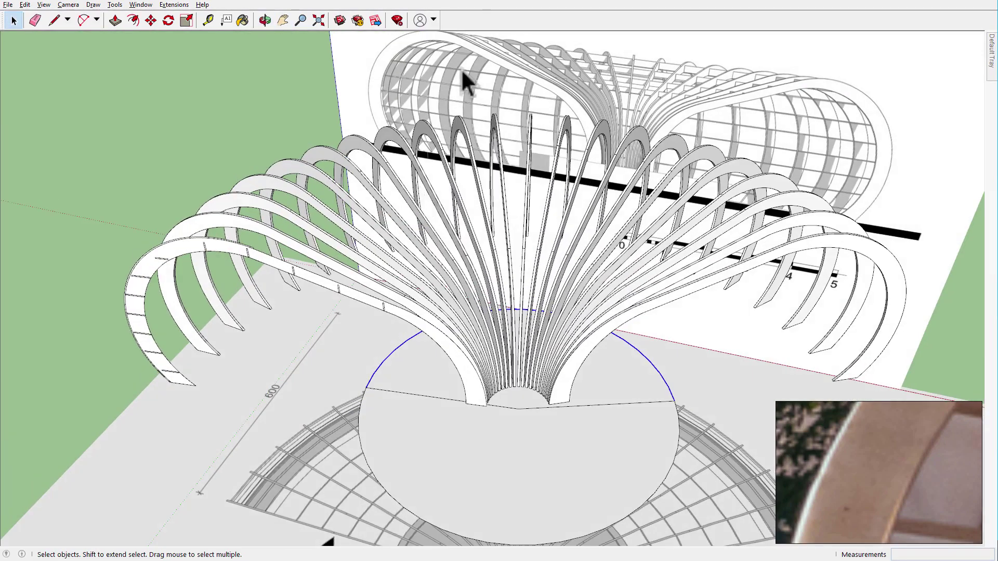
Show the Edit toolbar and dock it alongside the other toolbars
right_click(462, 23)
click(499, 475)
drag(354, 186, 494, 13)
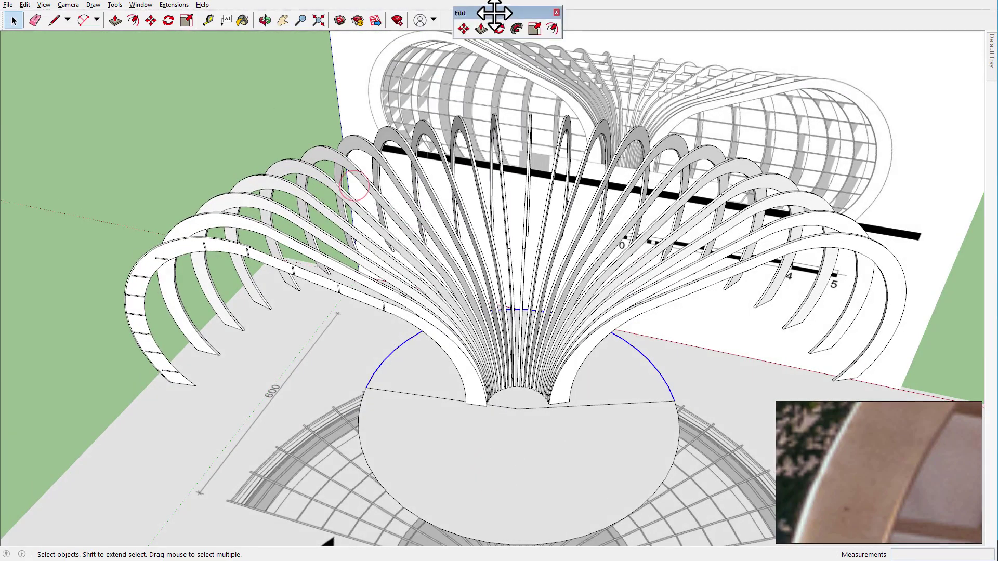
mouse_move(205, 350)
middle_down()
mouse_move(156, 312)
mouse_move(405, 355)
middle_up()
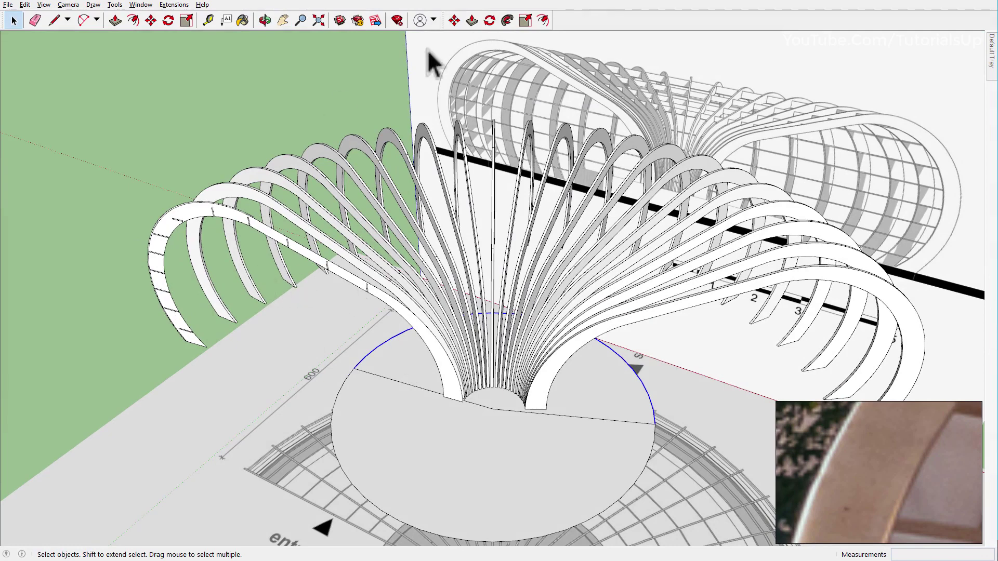
Inside the arch component, Follow Me the arch profile around its circular path
click(507, 20)
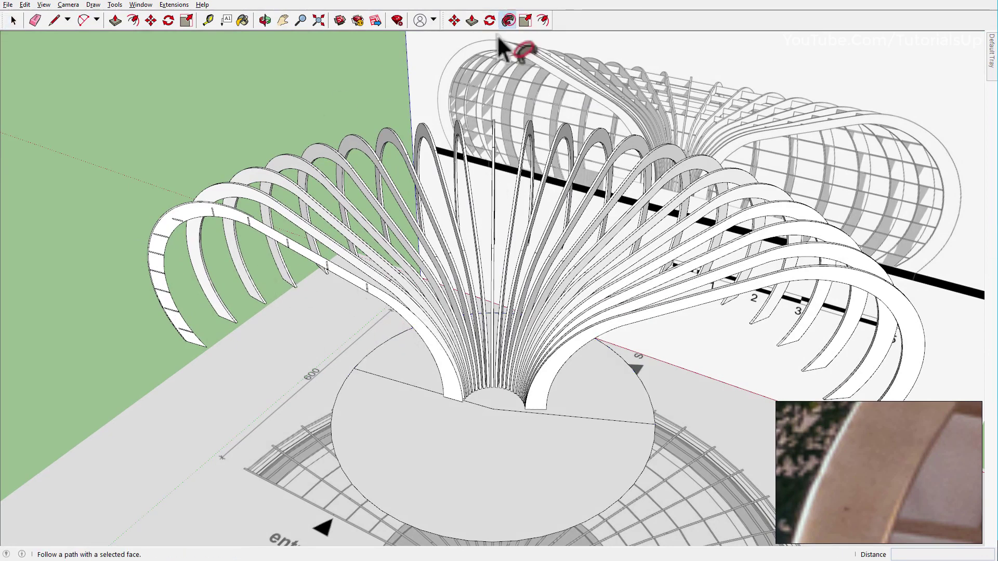
right_click(165, 281)
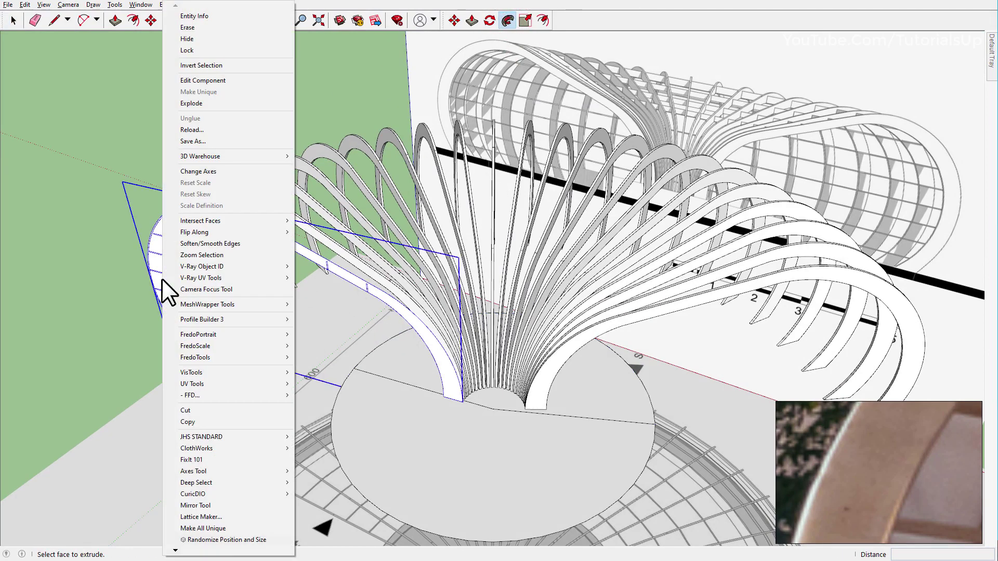
click(207, 82)
click(167, 234)
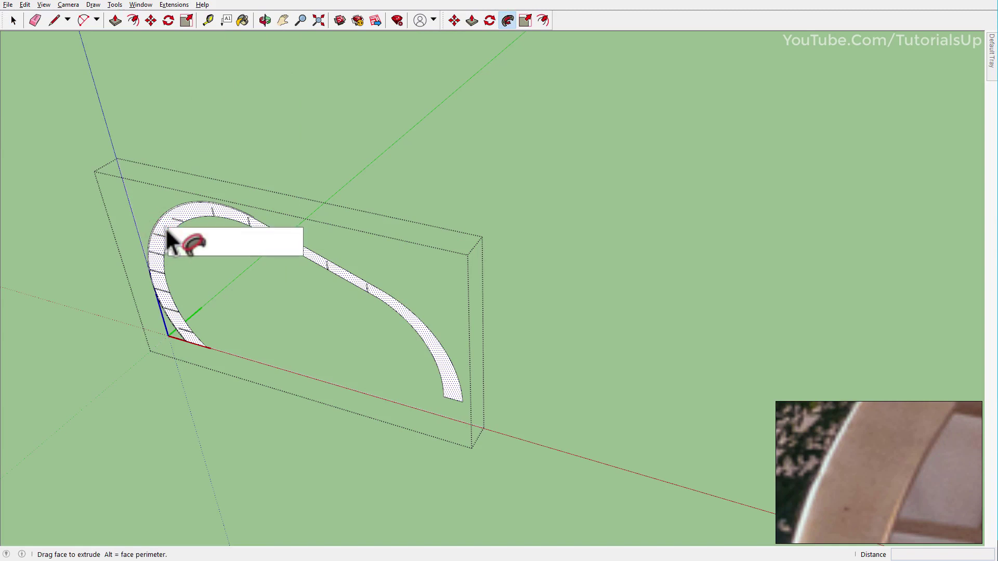
click(168, 234)
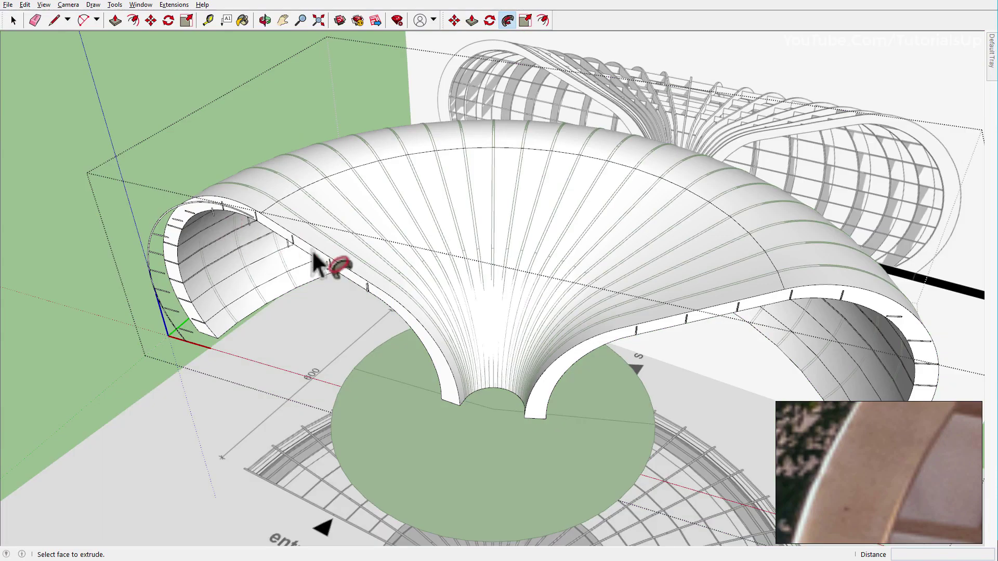
mouse_move(312, 250)
middle_down()
mouse_move(455, 341)
mouse_move(383, 351)
middle_up()
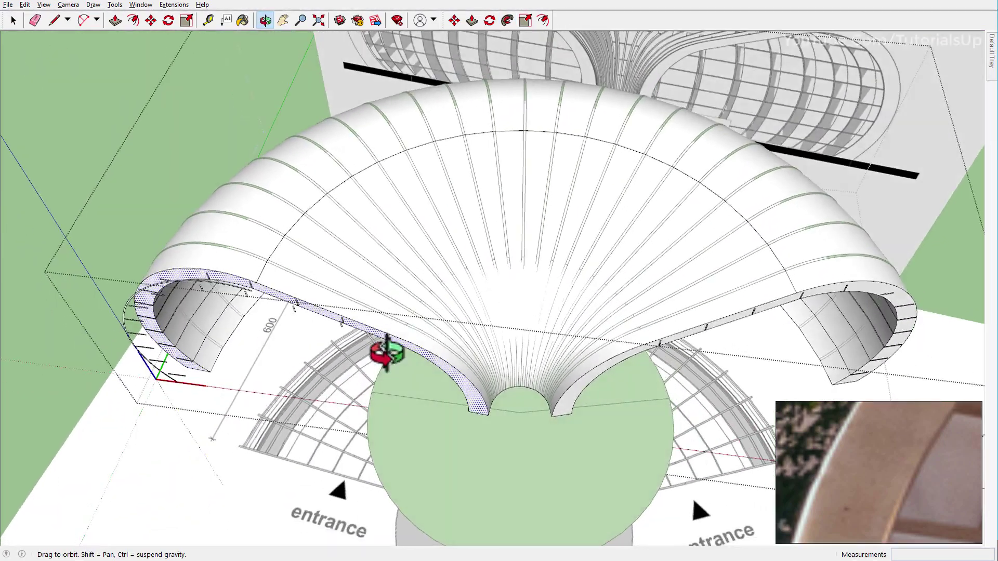
scroll(156, 280, up, 5)
scroll(152, 251, up, 3)
scroll(148, 250, down, 3)
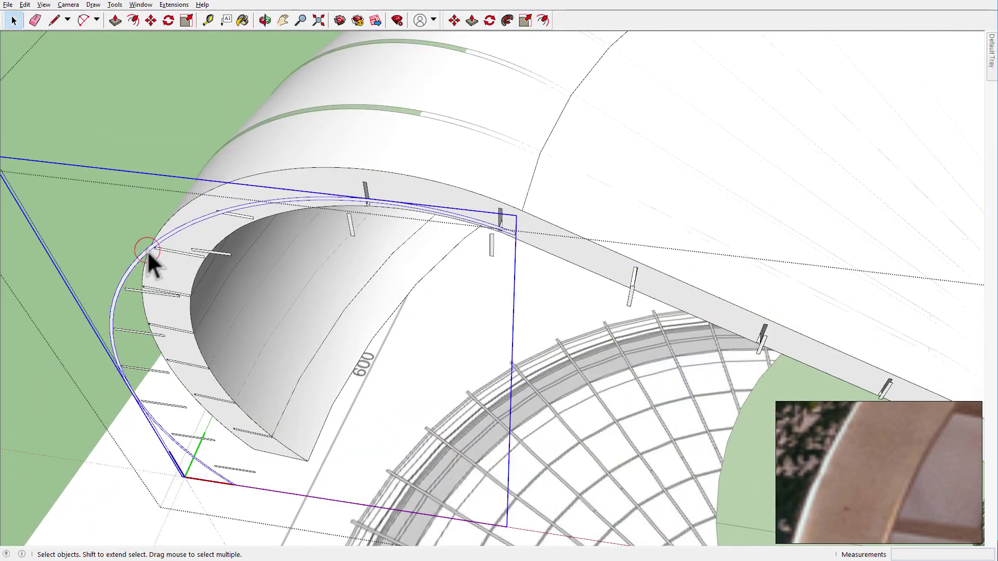
scroll(147, 251, down, 3)
mouse_move(147, 251)
middle_down()
mouse_move(578, 404)
mouse_move(394, 391)
middle_up()
scroll(416, 395, up, 4)
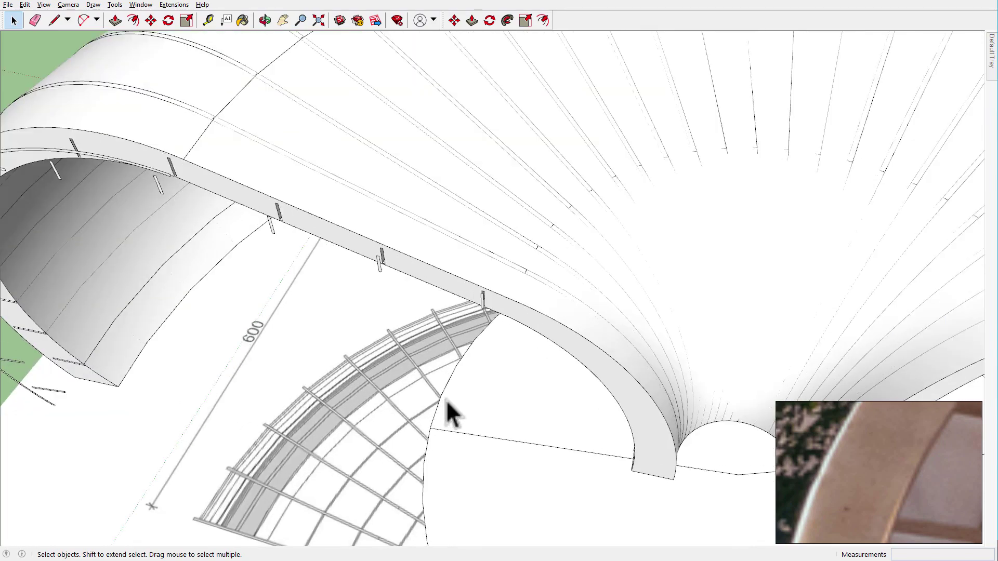
Select the inner arc edge as the path and open the arch component and rim group
click(445, 396)
scroll(444, 389, down, 3)
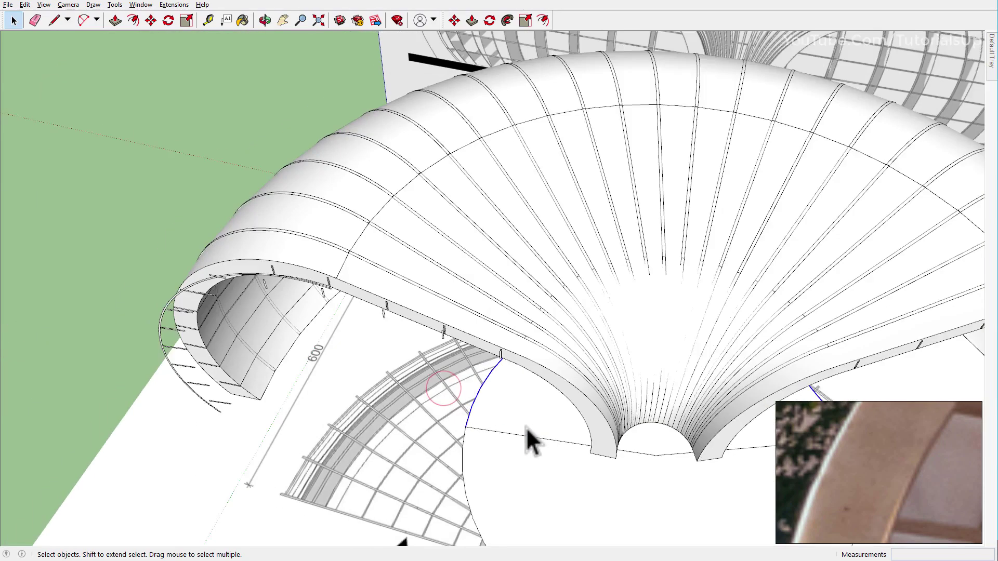
middle_drag(526, 428, 228, 351)
scroll(229, 352, up, 3)
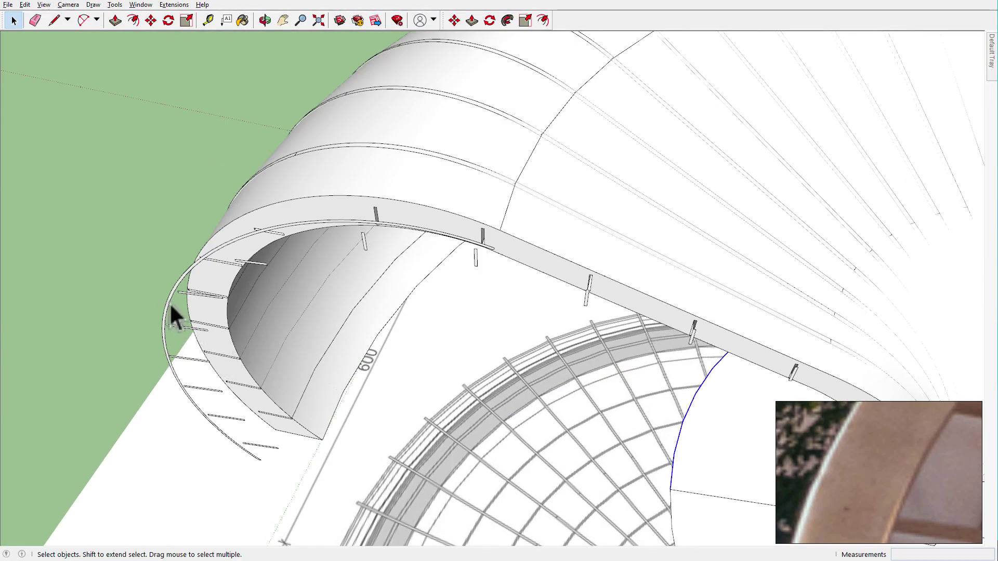
right_click(165, 337)
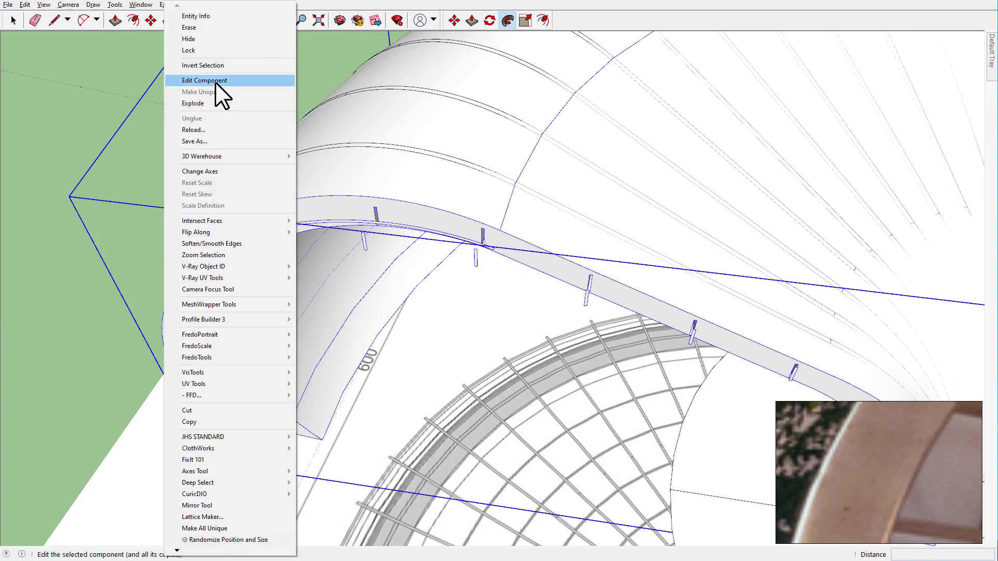
click(215, 82)
right_click(164, 342)
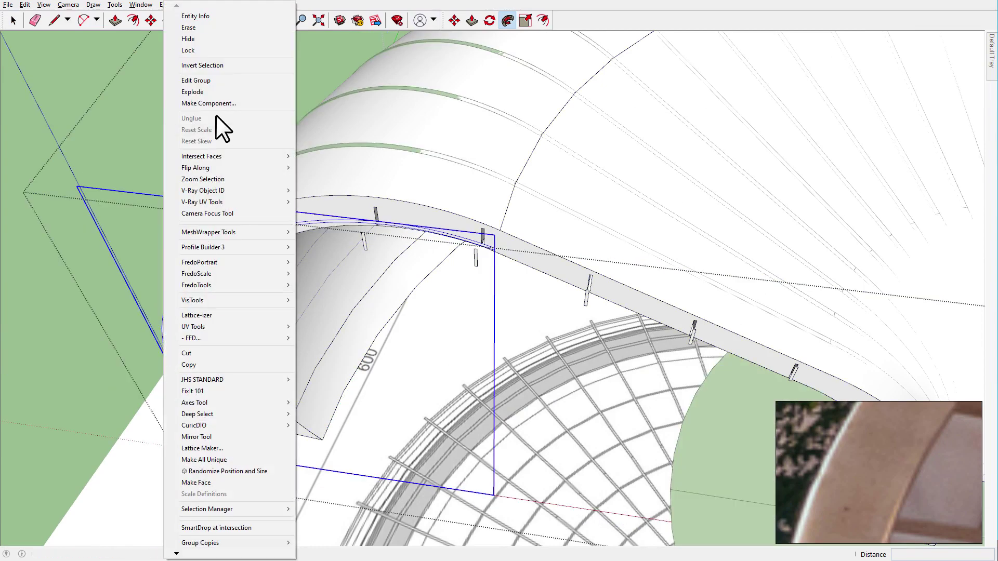
click(214, 81)
Sweep the rim profile along the canopy edge, then select all the shell's geometry
key(p)
scroll(176, 320, up, 3)
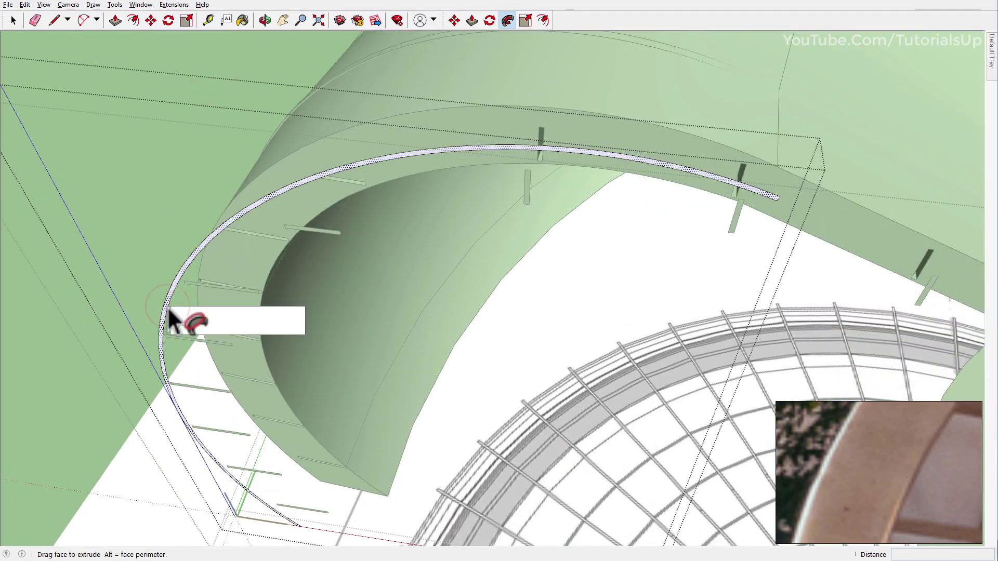
scroll(191, 301, down, 5)
middle_drag(192, 300, 272, 189)
scroll(289, 228, up, 3)
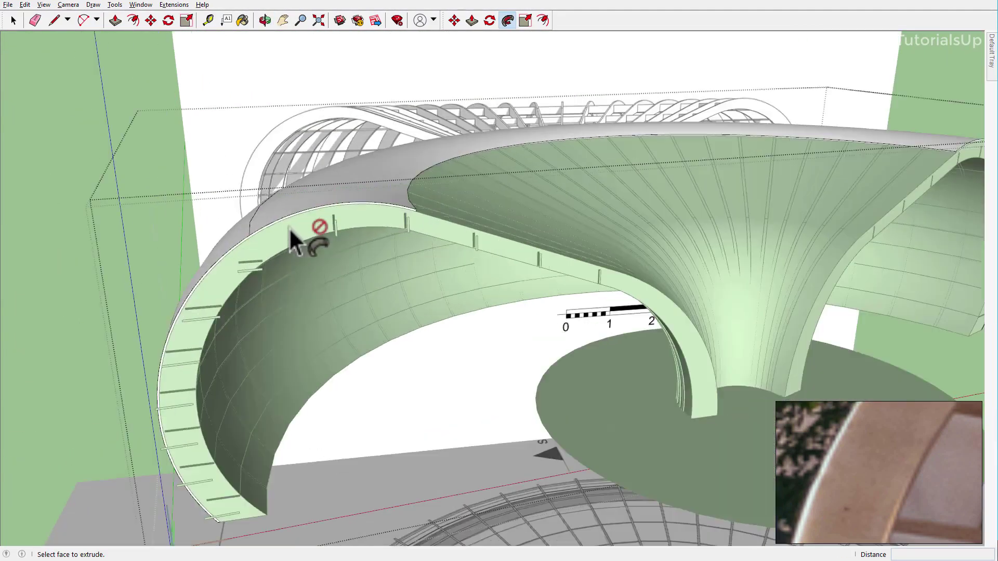
mouse_move(289, 228)
middle_down()
mouse_move(390, 190)
mouse_move(223, 252)
middle_up()
key(space)
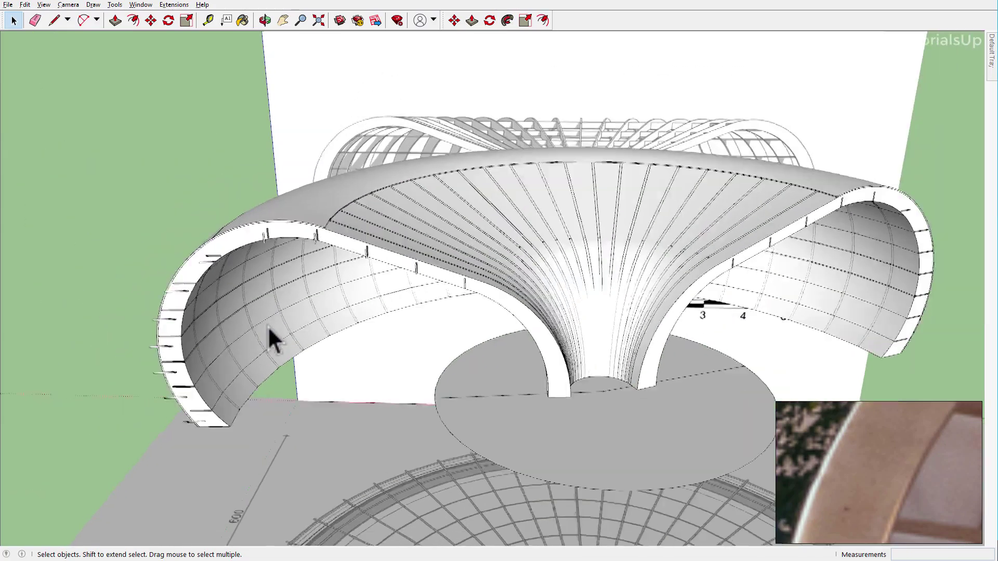
scroll(270, 338, down, 2)
double_click(238, 254)
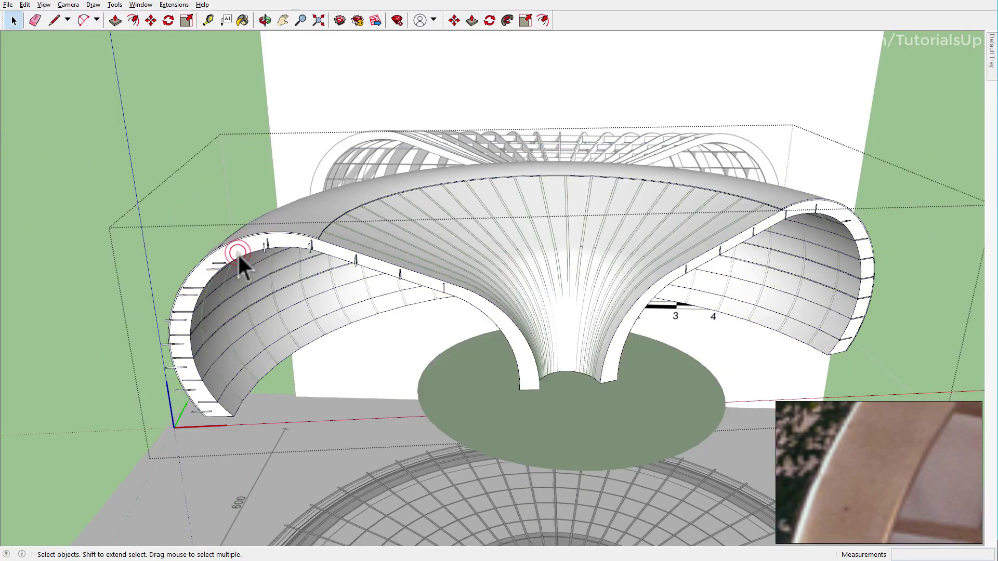
triple_click(241, 255)
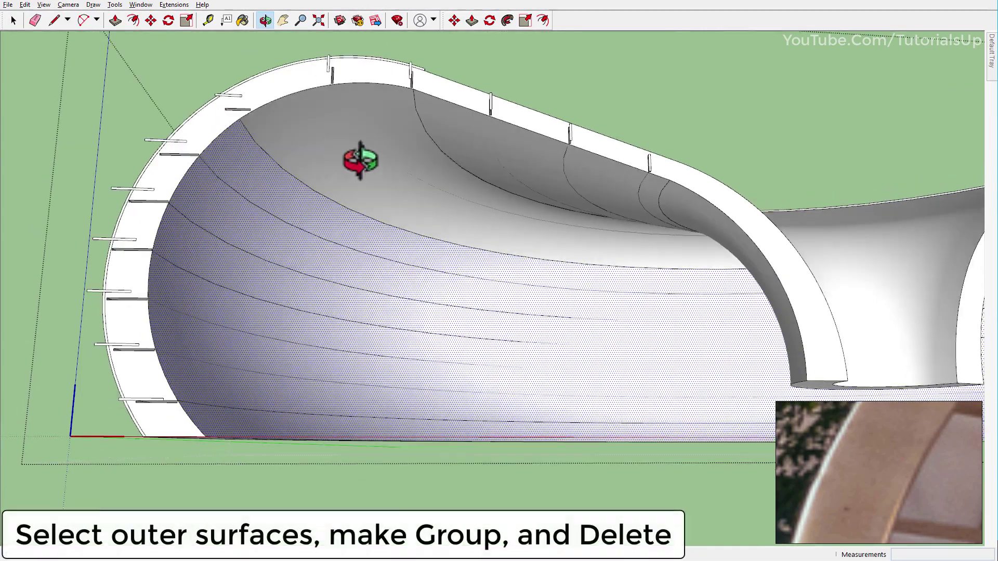
Select the canopy's upper inner and outer shell surfaces
drag(361, 160, 372, 194)
key(space)
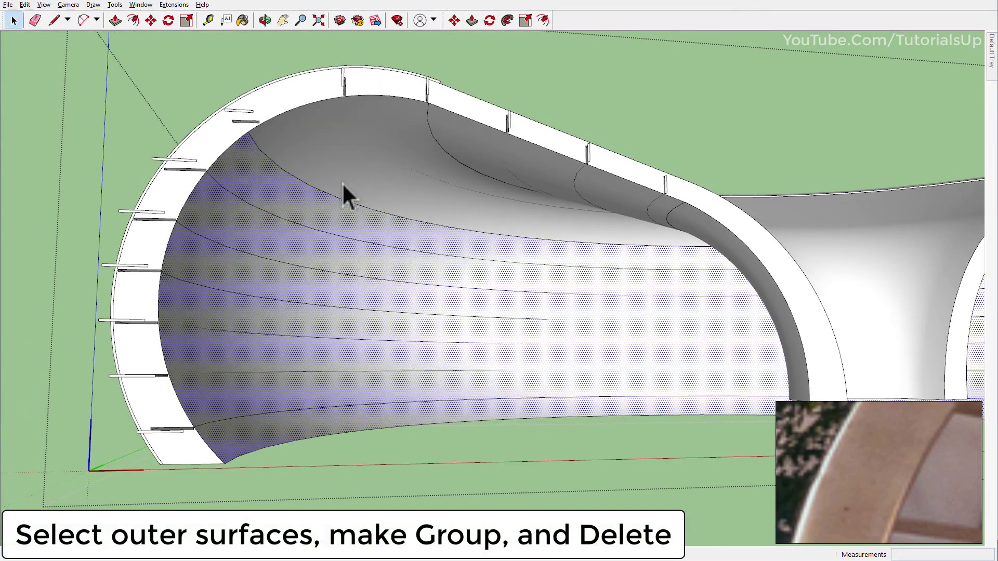
shift+click(361, 168)
shift+click(478, 151)
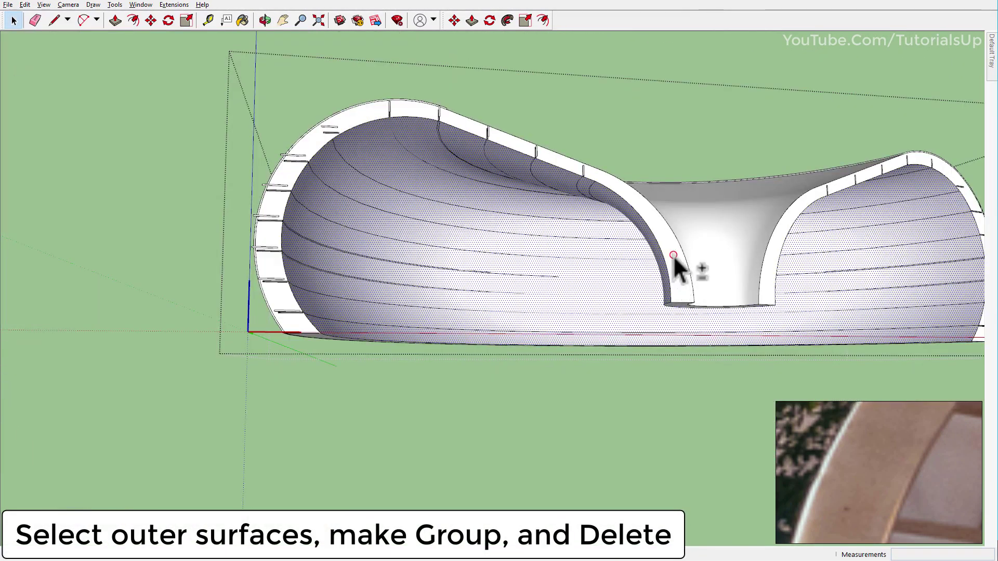
middle_drag(673, 255, 522, 311)
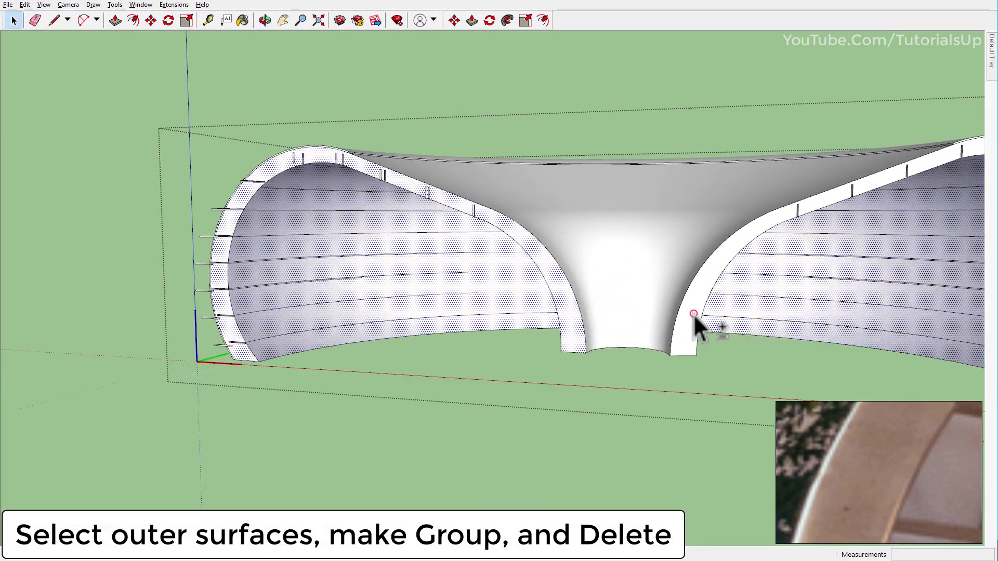
middle_drag(693, 314, 382, 230)
scroll(382, 230, up, 5)
mouse_move(533, 147)
middle_down()
mouse_move(626, 67)
mouse_move(579, 40)
middle_up()
scroll(583, 170, down, 5)
scroll(509, 187, down, 5)
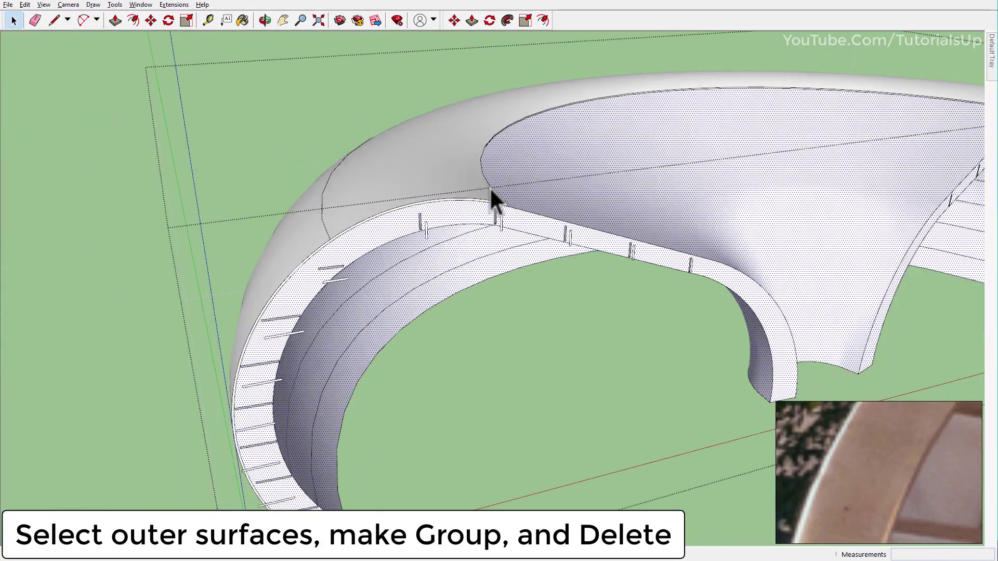
scroll(403, 249, down, 2)
scroll(500, 224, down, 2)
mouse_move(630, 218)
middle_down()
mouse_move(669, 279)
mouse_move(568, 178)
mouse_move(567, 229)
middle_up()
Make the selected outer surfaces a group and erase that group
right_click(566, 229)
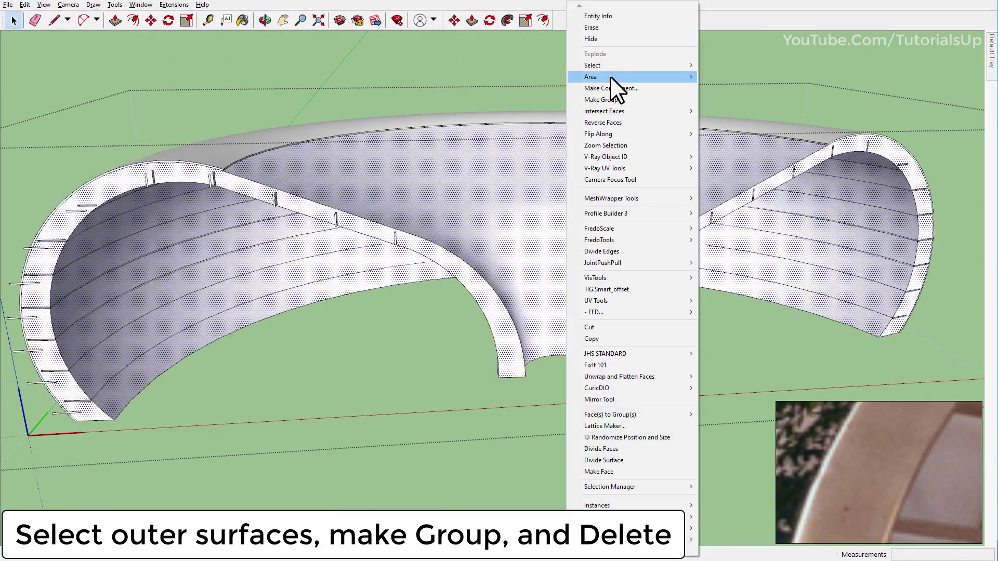
click(632, 100)
right_click(585, 201)
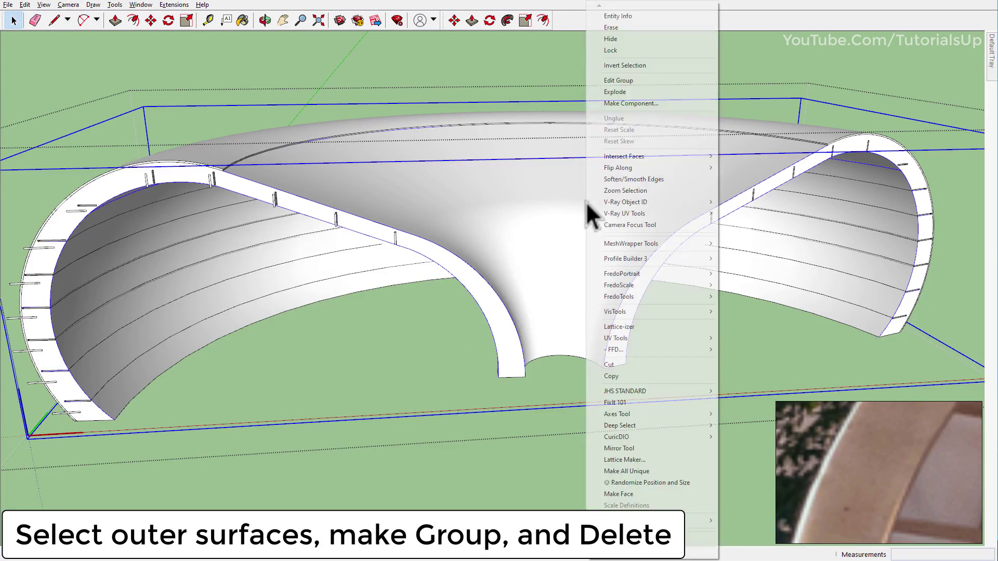
click(631, 26)
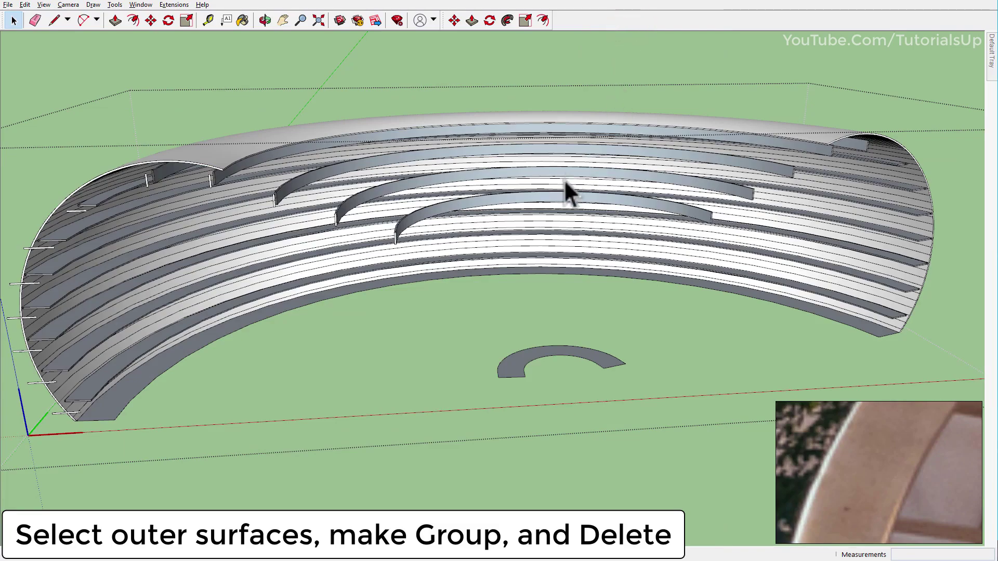
Select the exposed curved slat group and bring up its context menu
mouse_move(565, 181)
middle_down()
mouse_move(561, 213)
mouse_move(507, 223)
middle_up()
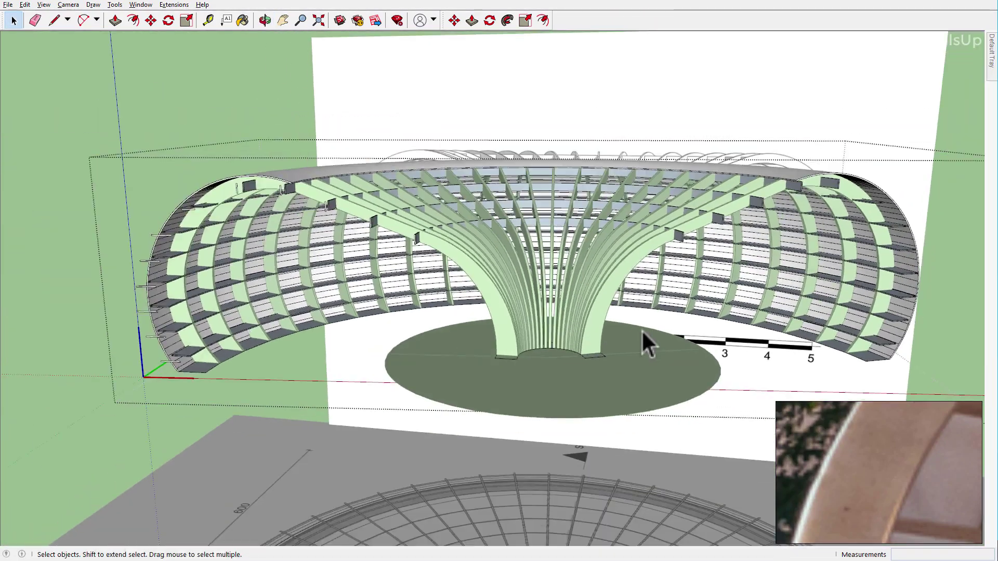
click(203, 326)
scroll(276, 333, up, 3)
scroll(292, 286, up, 3)
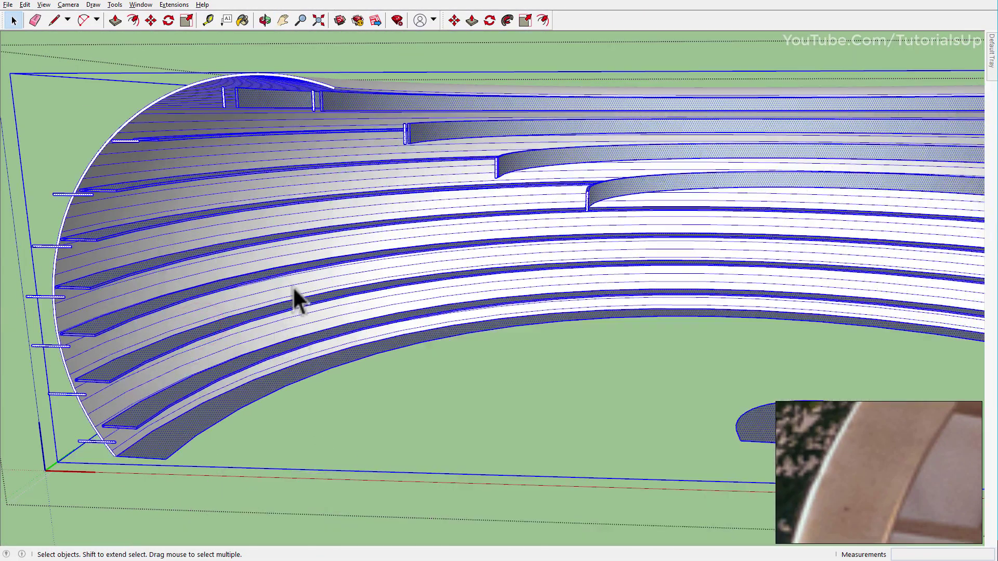
mouse_move(294, 290)
middle_down()
mouse_move(379, 327)
mouse_move(215, 377)
middle_up()
right_click(196, 249)
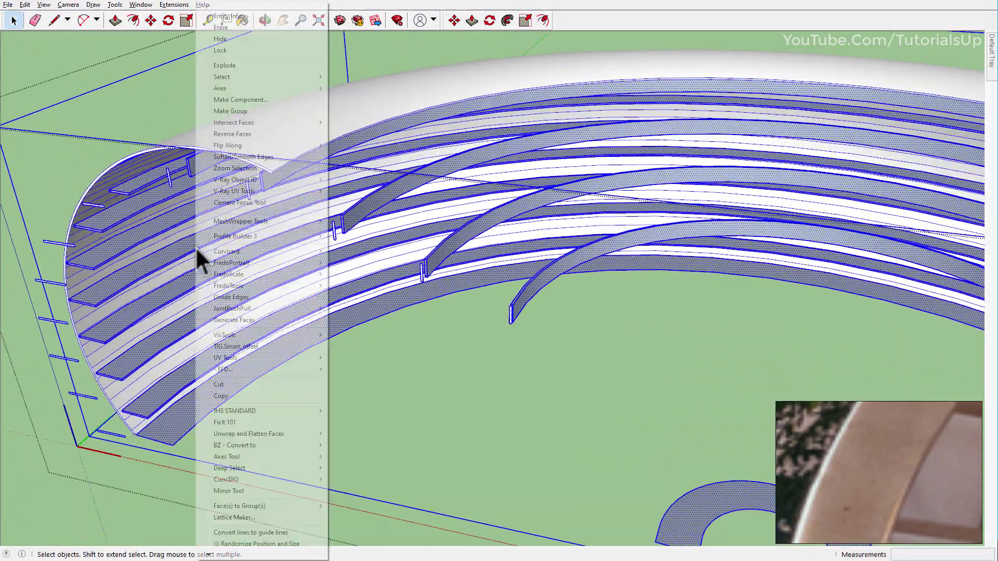
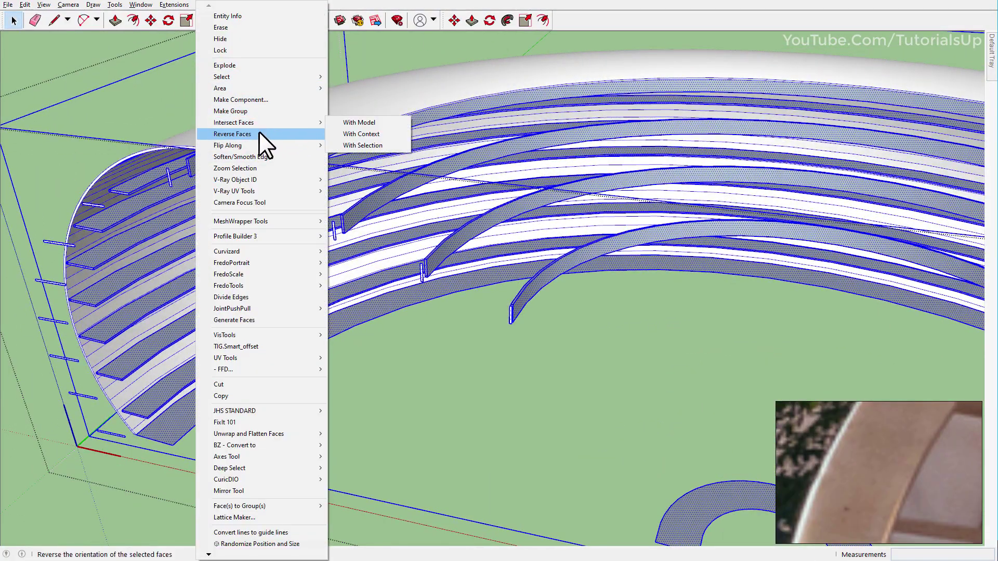
Reverse the curved slat faces so their light front side shows
click(259, 133)
scroll(411, 247, down, 3)
scroll(393, 276, down, 2)
middle_drag(395, 281, 527, 193)
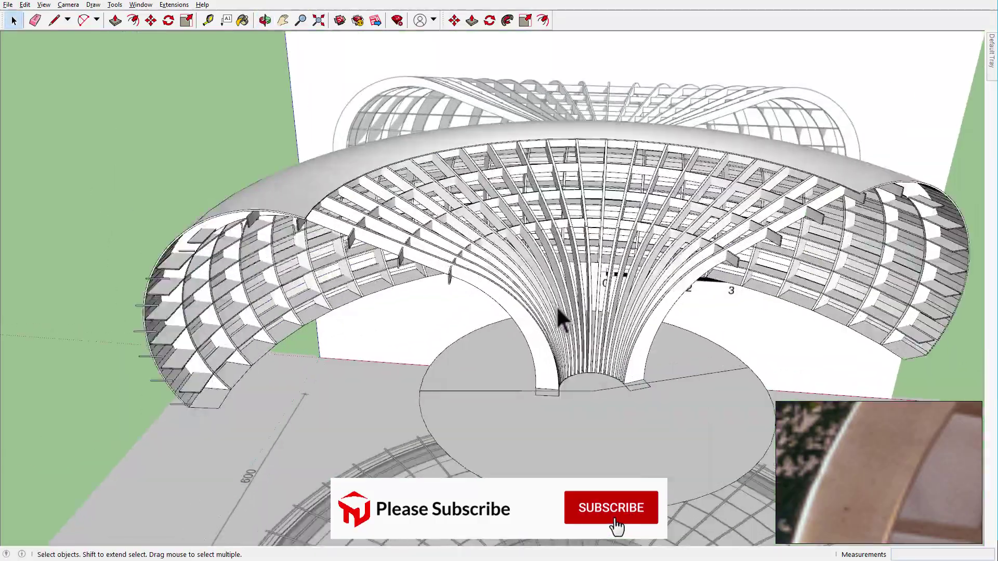
Orbit and zoom around the canopy to inspect the now-white lattice and ribs
mouse_move(562, 319)
middle_down()
mouse_move(695, 174)
mouse_move(490, 222)
middle_up()
scroll(345, 234, up, 3)
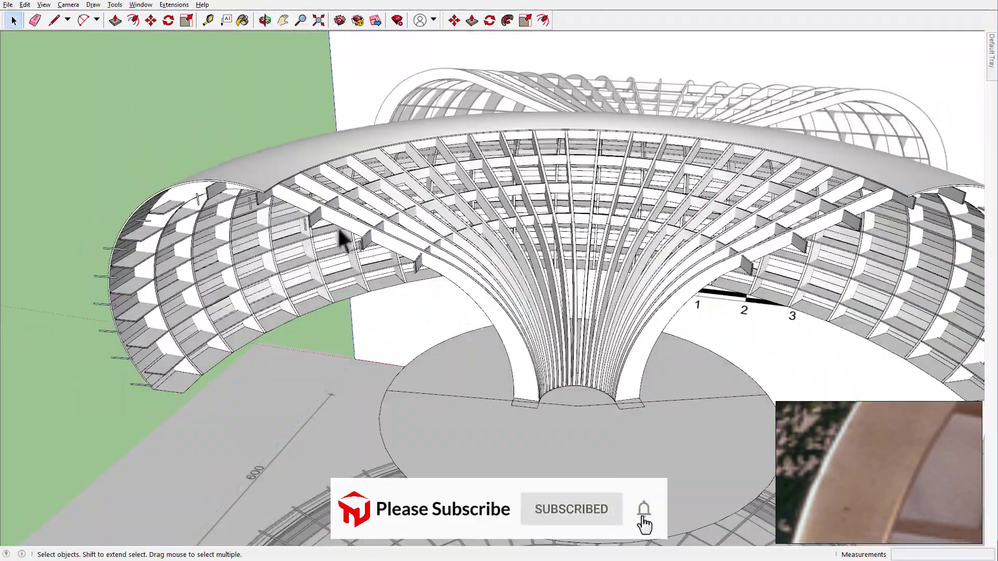
mouse_move(345, 234)
middle_down()
mouse_move(234, 267)
mouse_move(351, 265)
middle_up()
scroll(353, 267, down, 3)
scroll(279, 213, up, 1)
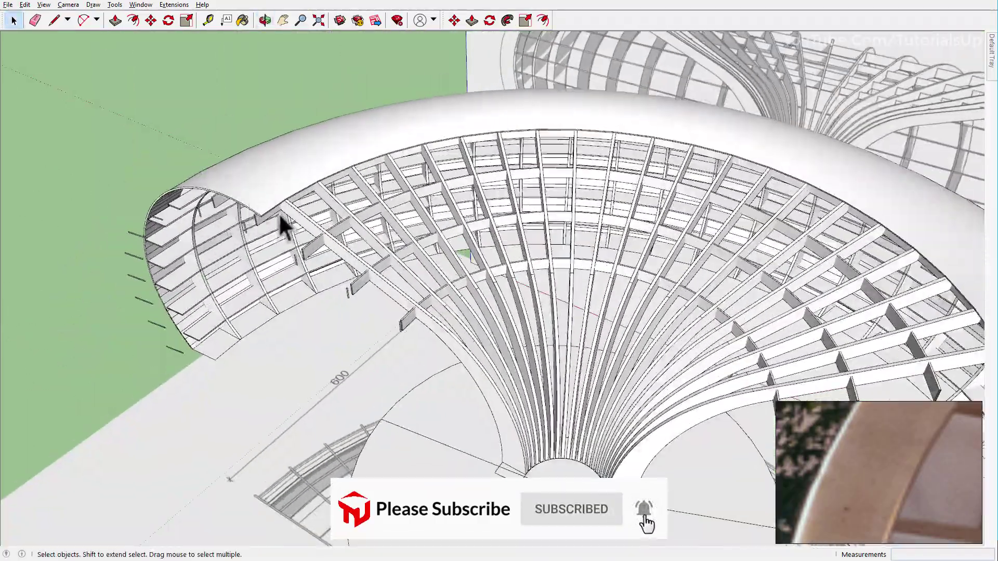
scroll(307, 226, up, 2)
scroll(310, 228, up, 1)
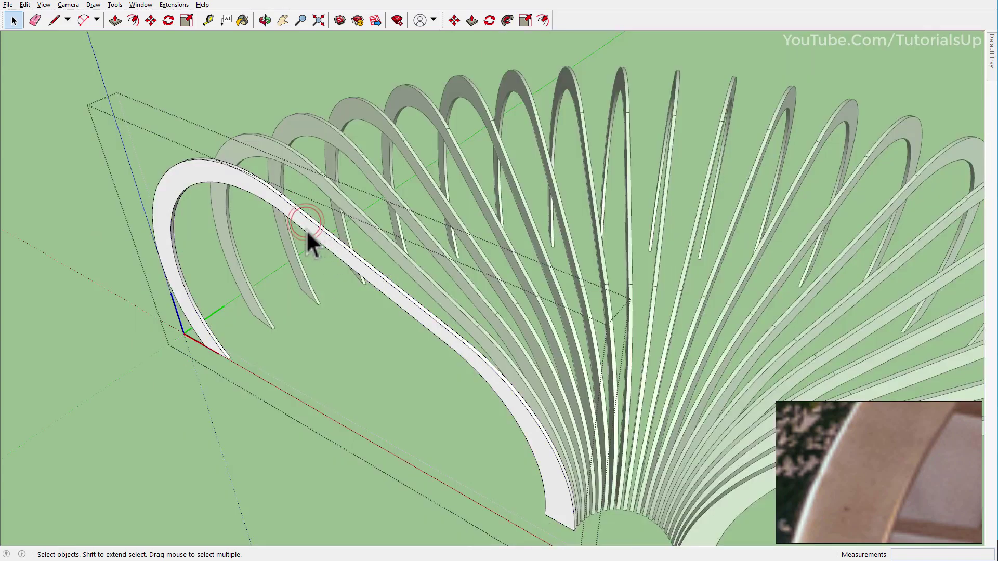
Select all the connected arch ribs and copy them to the clipboard
mouse_move(312, 240)
middle_down()
mouse_move(11, 268)
mouse_move(457, 268)
middle_up()
triple_click(422, 177)
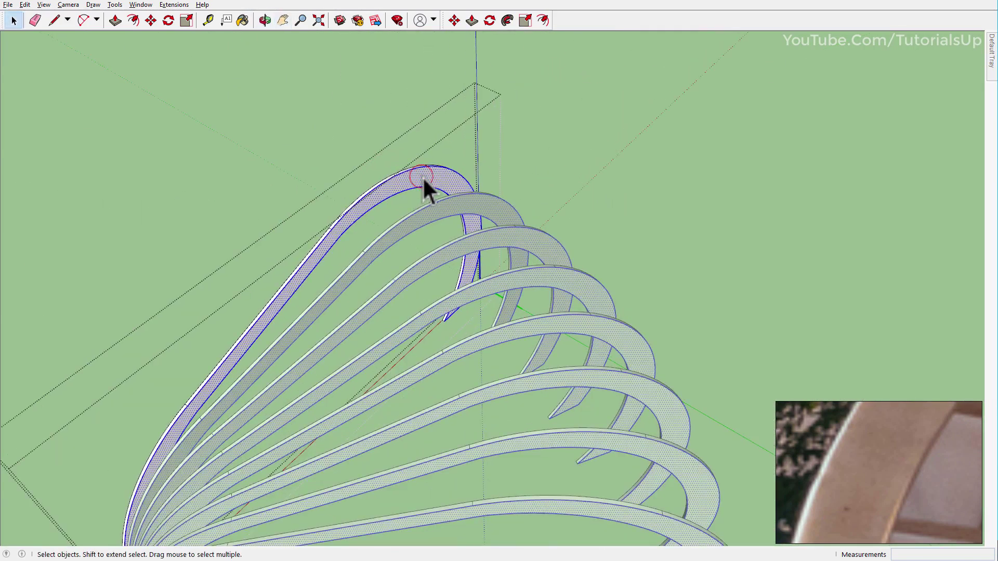
click(25, 5)
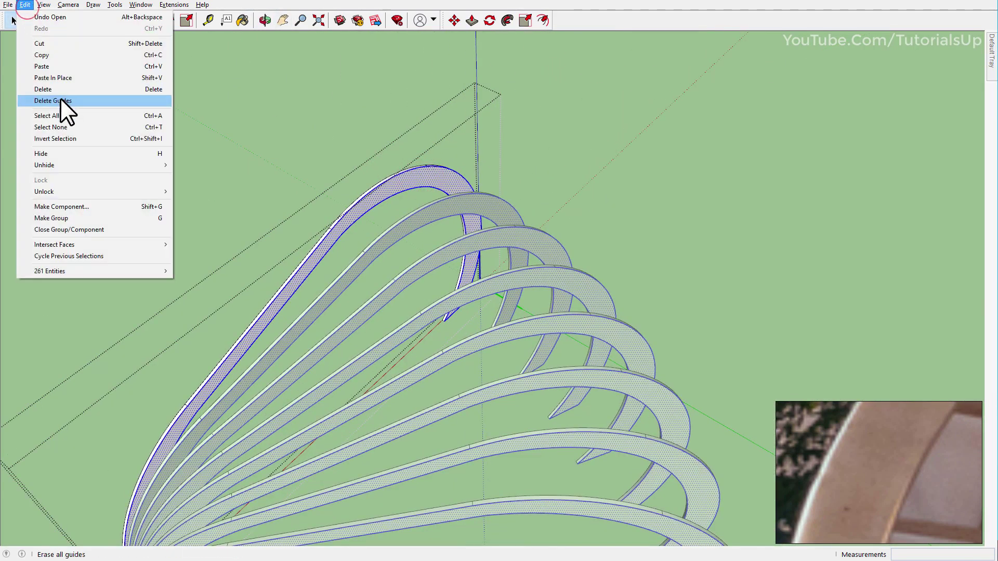
click(58, 55)
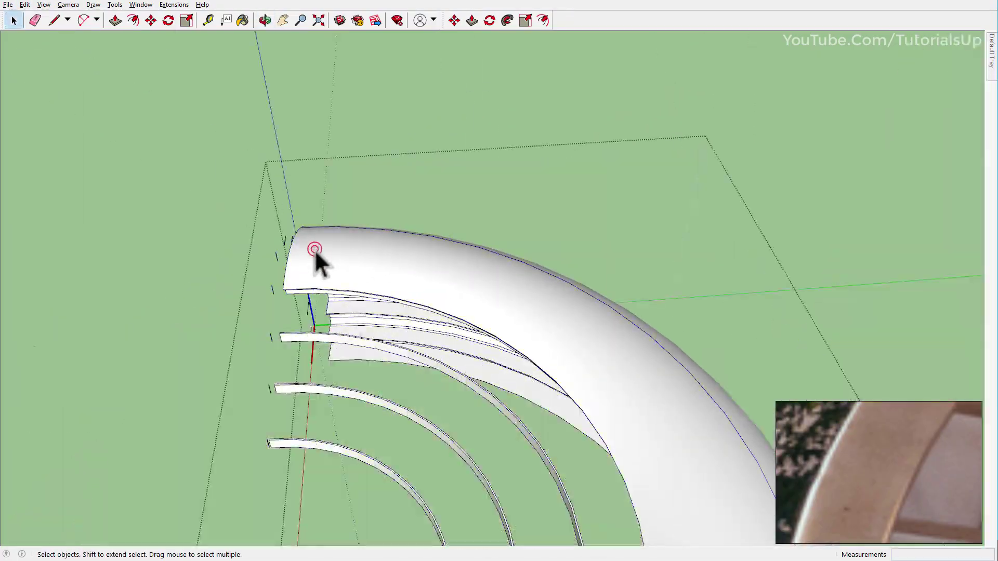
Move to the white curved shell model and select its curved surface
middle_drag(537, 89, 356, 196)
mouse_move(296, 283)
middle_down()
mouse_move(390, 203)
mouse_move(322, 222)
mouse_move(376, 353)
mouse_move(285, 368)
mouse_move(257, 359)
middle_up()
click(377, 371)
scroll(257, 358, down, 3)
scroll(265, 351, down, 2)
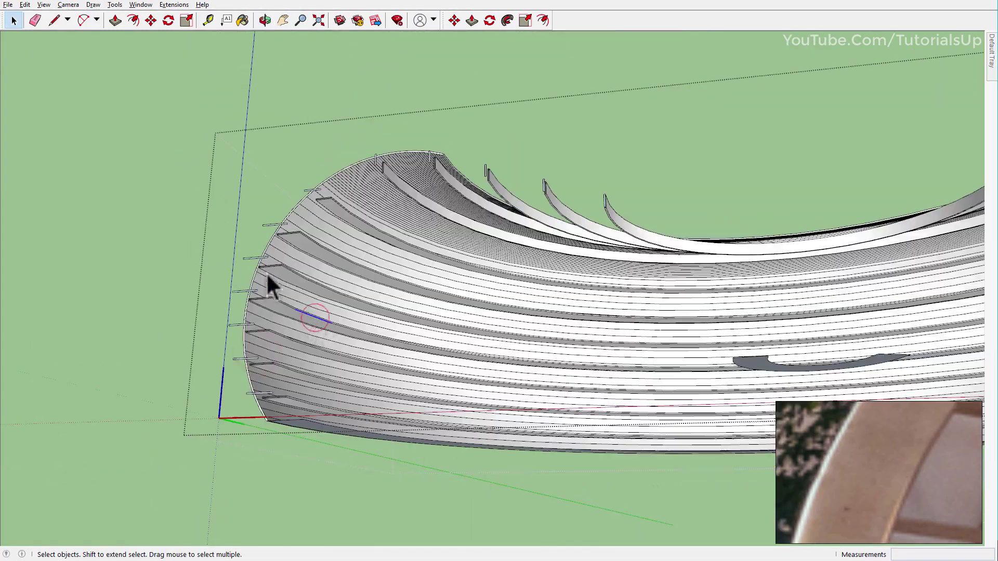
click(268, 277)
scroll(270, 288, up, 3)
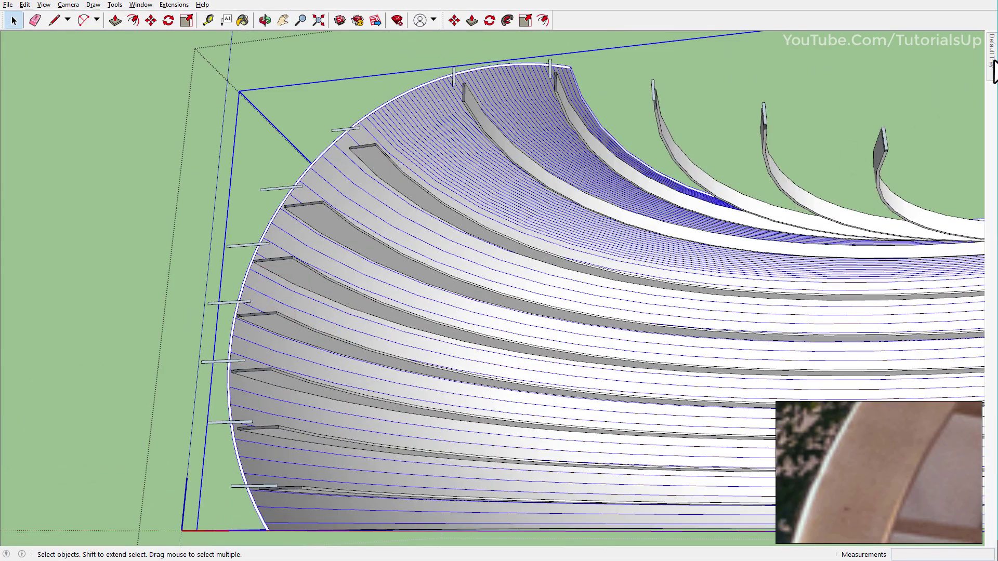
Soften the curved shell surface at 30.20° and select one of the slats
drag(863, 252, 865, 252)
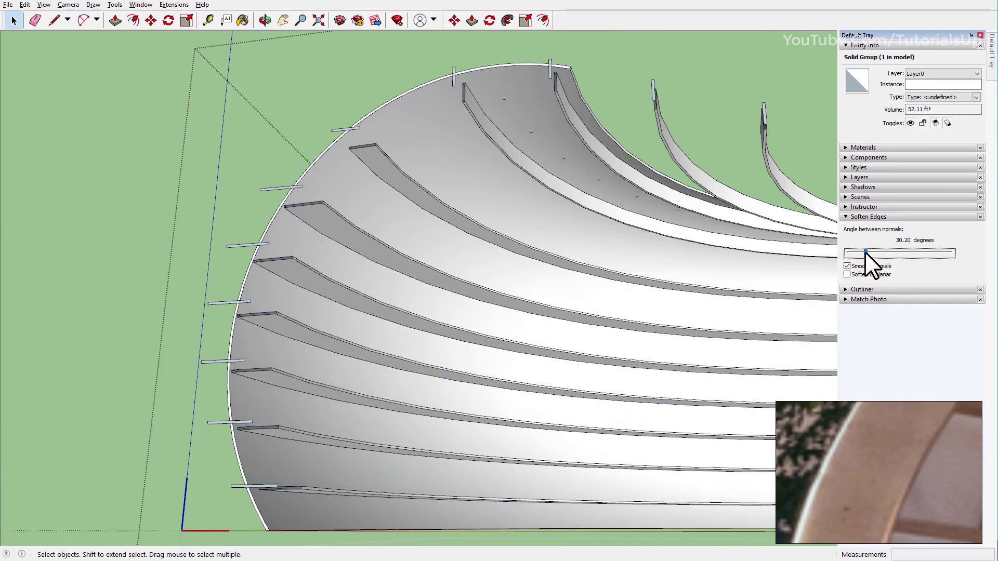
mouse_move(727, 245)
middle_down()
mouse_move(394, 162)
mouse_move(320, 400)
middle_up()
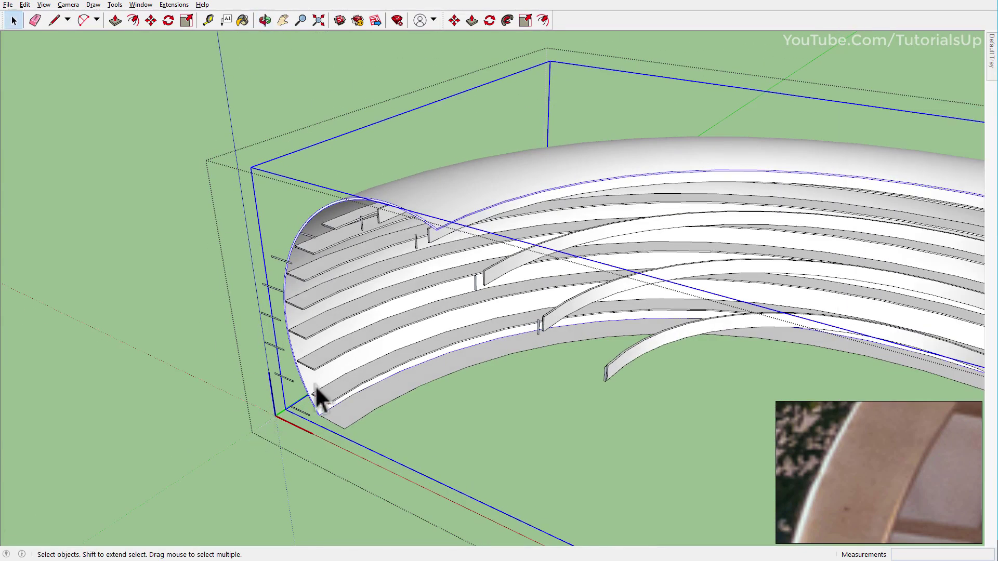
click(313, 296)
scroll(298, 308, up, 3)
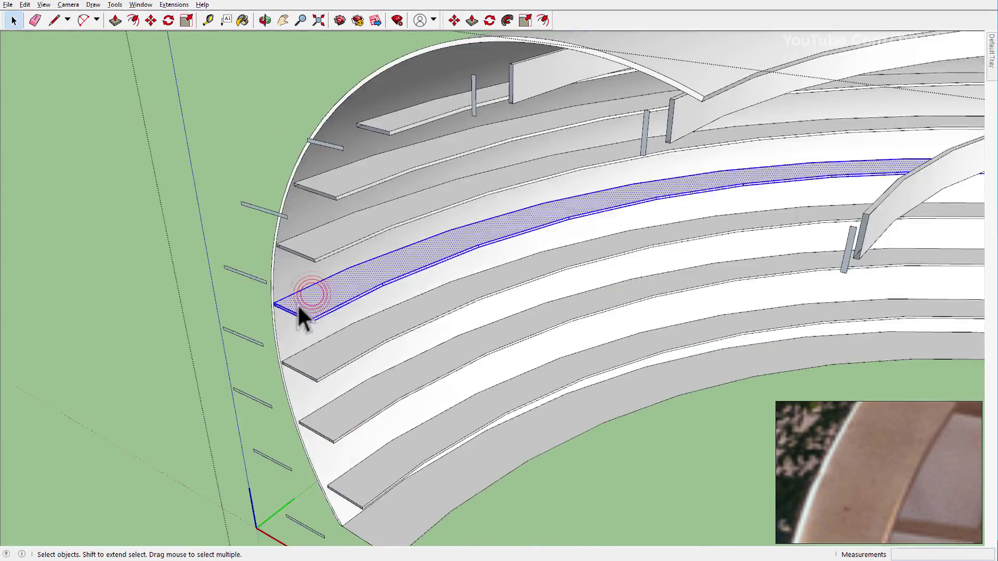
mouse_move(299, 308)
middle_down()
mouse_move(411, 235)
mouse_move(475, 234)
middle_up()
scroll(539, 234, up, 4)
mouse_move(539, 234)
middle_down()
mouse_move(528, 201)
mouse_move(584, 114)
mouse_move(564, 118)
middle_up()
Open the shell group for editing
scroll(382, 208, down, 3)
scroll(345, 255, down, 3)
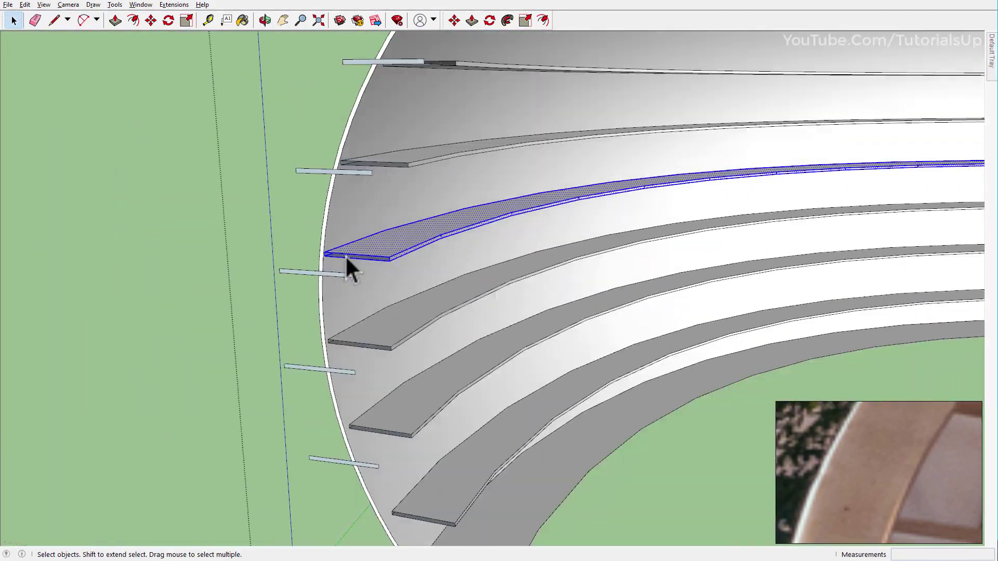
scroll(246, 314, down, 2)
scroll(247, 318, down, 2)
right_click(367, 185)
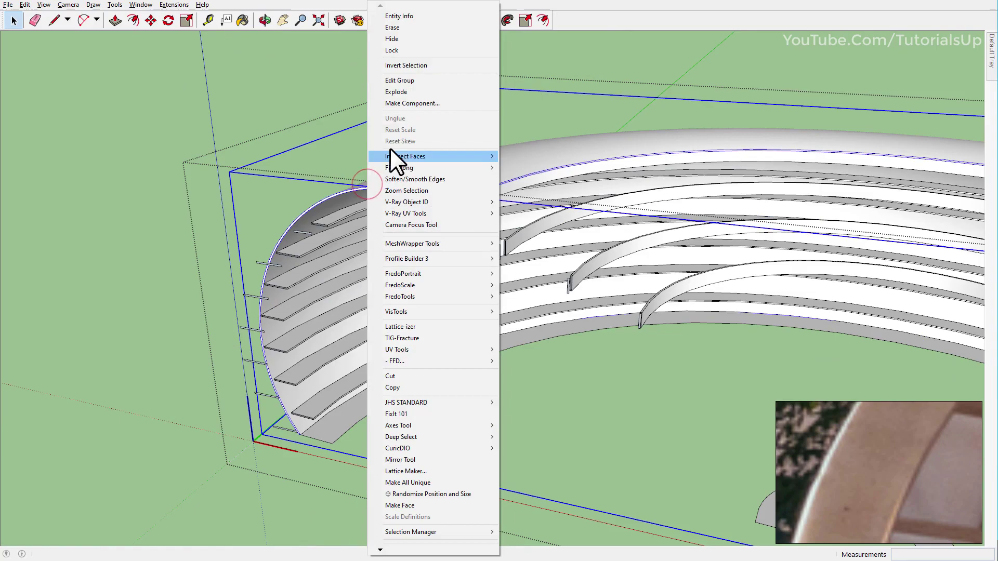
click(417, 82)
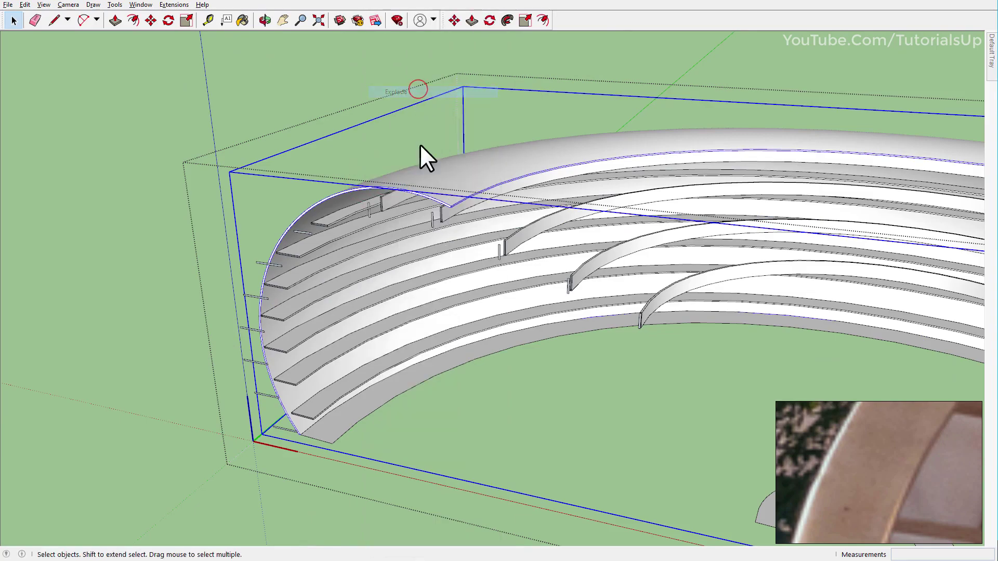
Paste the copied arch ribs in place inside the shell group
click(302, 243)
middle_drag(335, 240, 508, 229)
scroll(343, 393, up, 3)
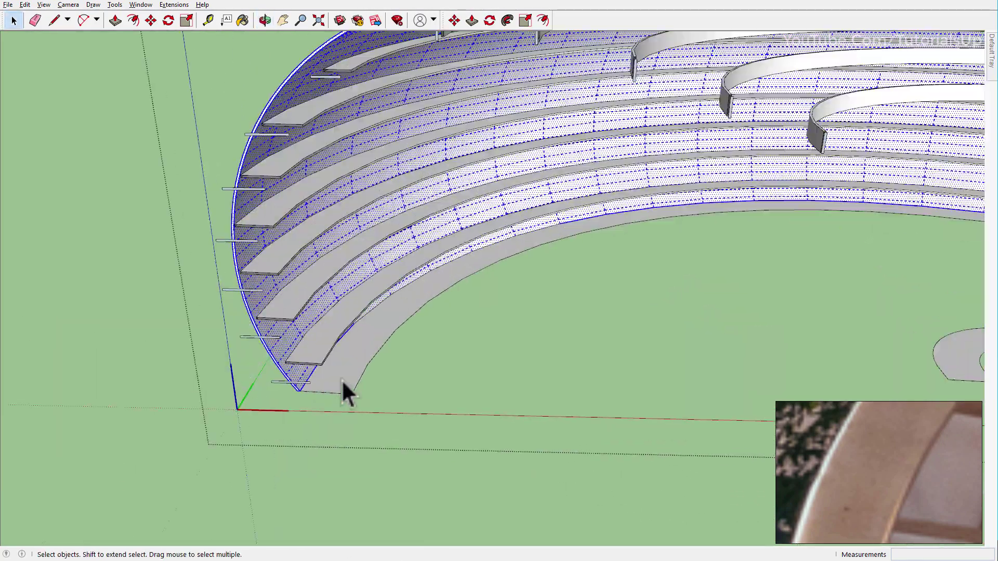
scroll(346, 379, down, 3)
middle_drag(370, 350, 392, 383)
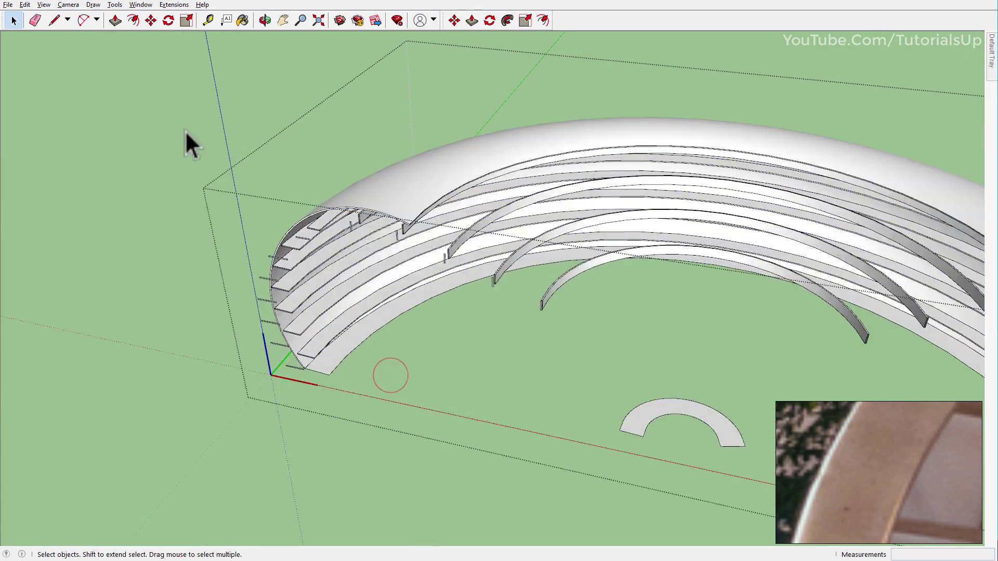
click(25, 4)
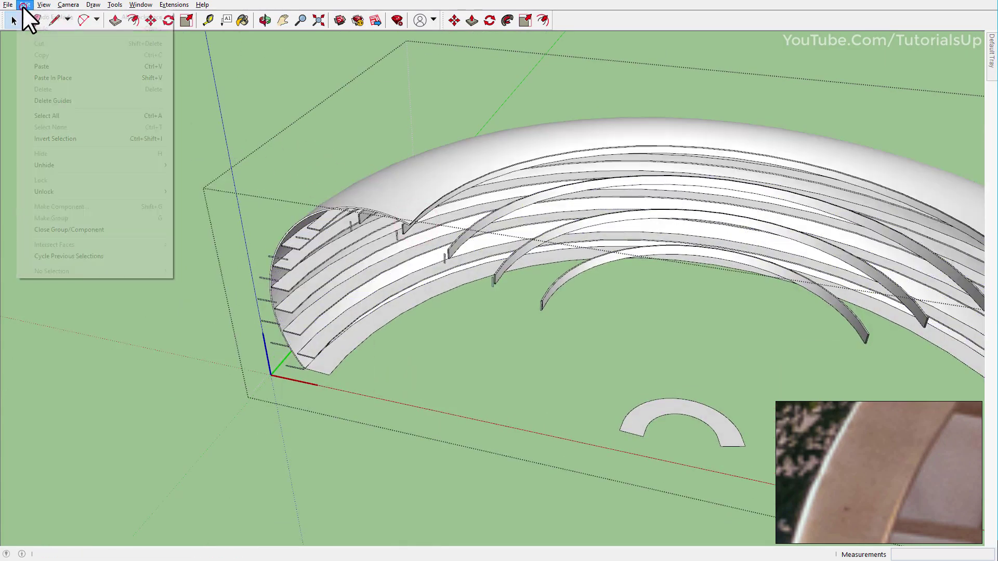
click(81, 78)
Offset the pasted rib strip outward into a wide arch face and delete the inner strip
scroll(613, 344, up, 2)
scroll(611, 345, up, 1)
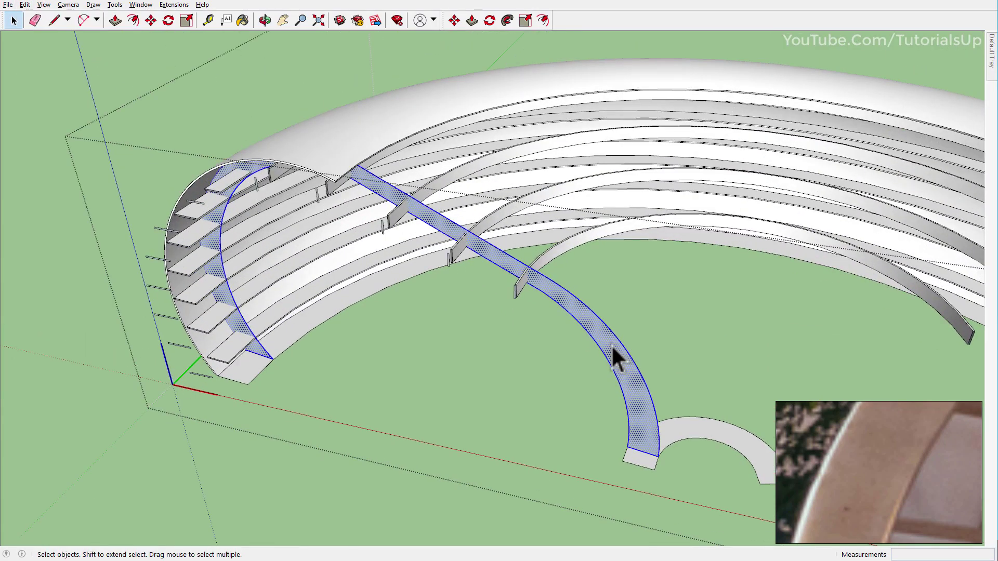
key(f)
click(612, 333)
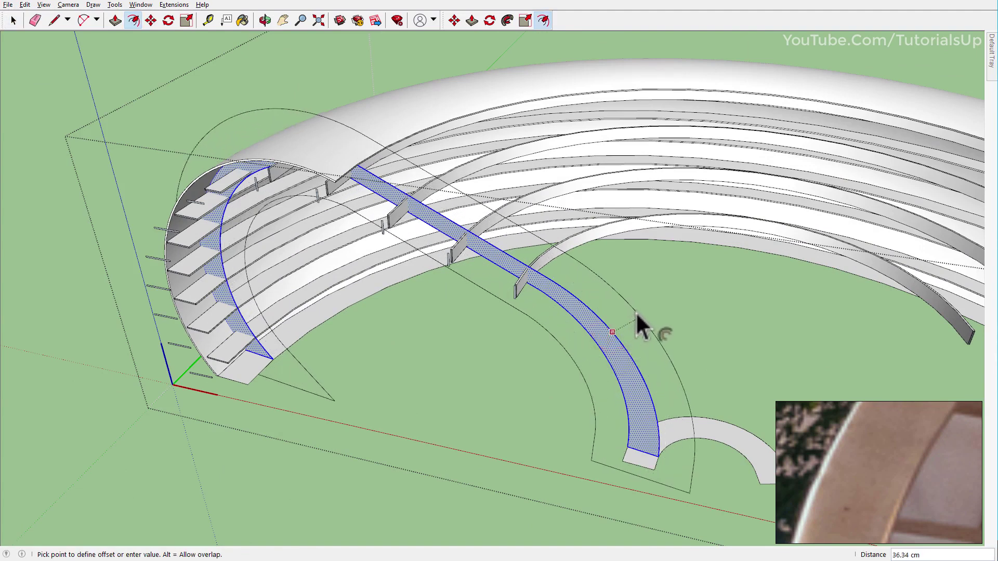
click(636, 311)
key(space)
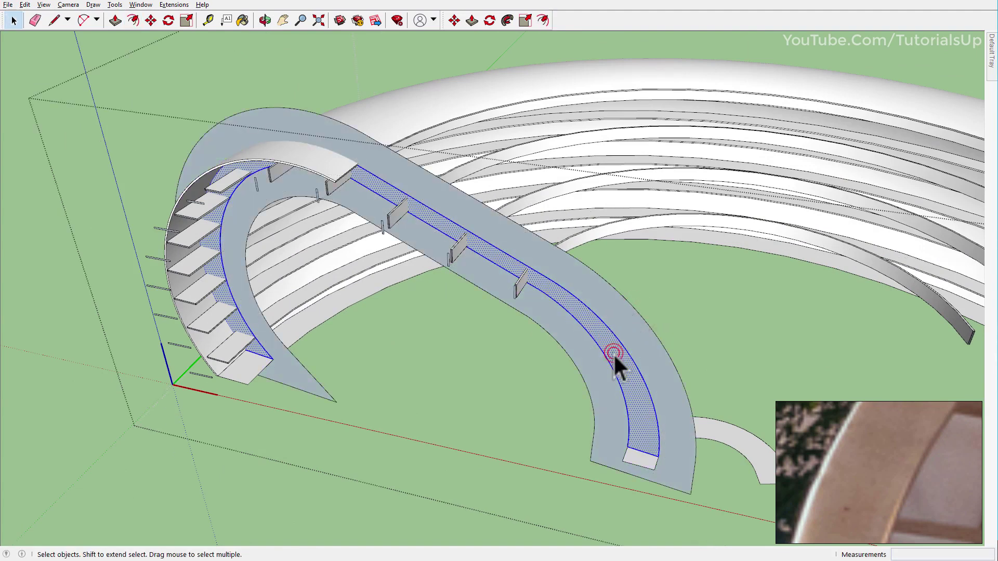
key(Delete)
click(613, 353)
Select the connected arcs of a rib at the shell's other end
middle_drag(626, 349, 441, 347)
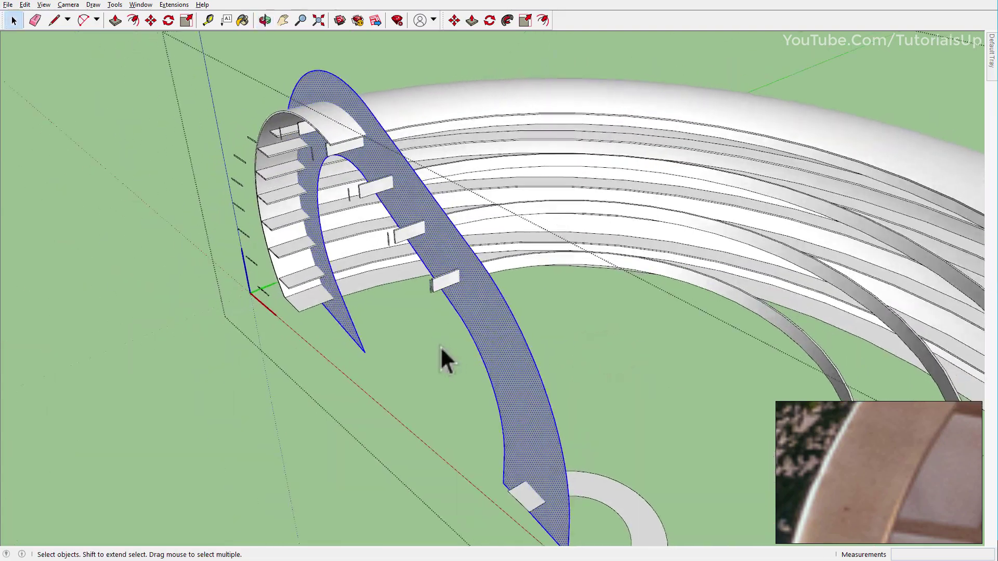
scroll(441, 346, down, 5)
mouse_move(454, 308)
middle_down()
mouse_move(304, 239)
mouse_move(663, 295)
mouse_move(803, 357)
mouse_move(606, 202)
mouse_move(286, 133)
middle_up()
scroll(772, 281, up, 5)
scroll(772, 281, up, 5)
scroll(735, 289, up, 5)
scroll(803, 357, down, 5)
triple_click(609, 195)
scroll(613, 281, up, 5)
scroll(579, 266, down, 3)
middle_drag(578, 266, 535, 223)
Offset a far-end arch rib into a second wide arch band
click(577, 289)
scroll(577, 289, up, 2)
scroll(407, 299, up, 3)
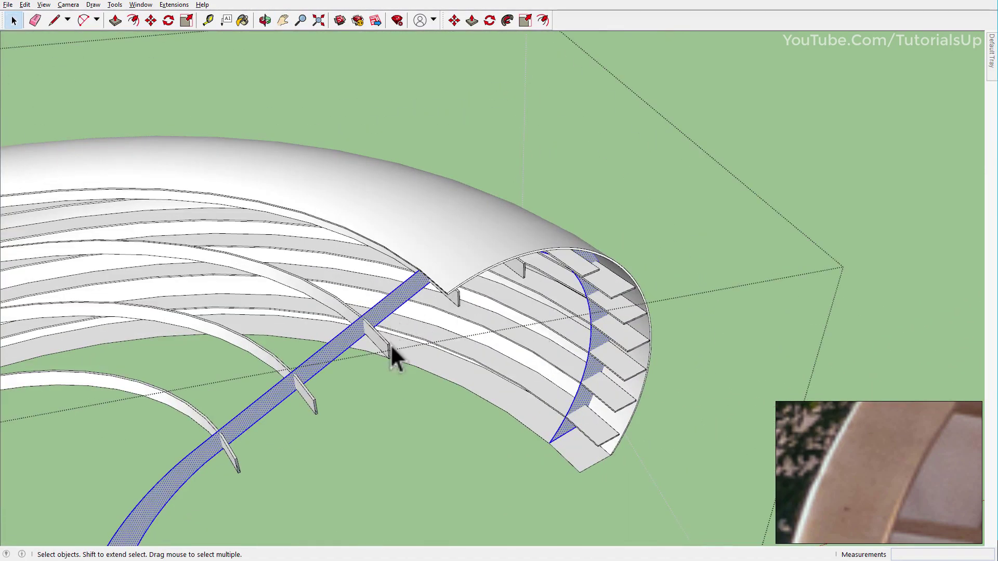
scroll(319, 371, down, 1)
scroll(329, 401, down, 2)
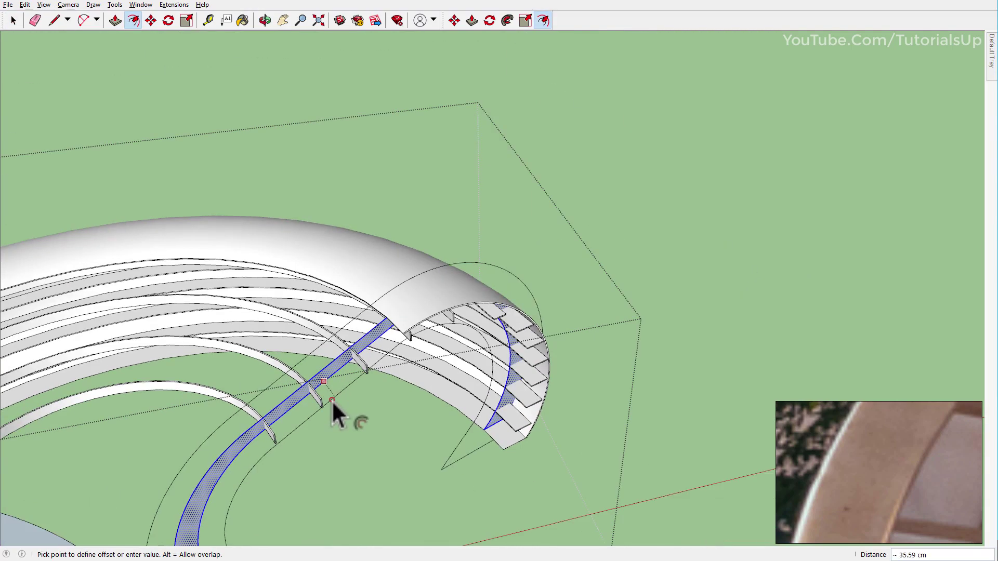
scroll(338, 411, down, 3)
scroll(266, 467, up, 2)
key(space)
Clear the selection, then select everything in the model
scroll(276, 399, up, 2)
click(364, 396)
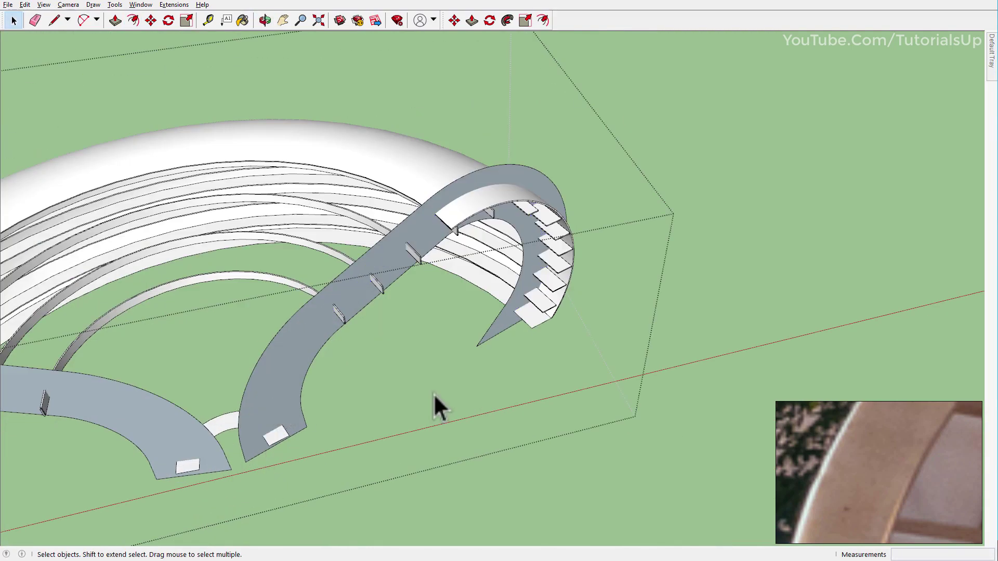
scroll(593, 311, up, 2)
scroll(466, 305, down, 2)
scroll(553, 251, down, 1)
key(ctrl+a)
Intersect the shell, slats and arch bands using Intersect Faces With Selection
scroll(473, 222, up, 2)
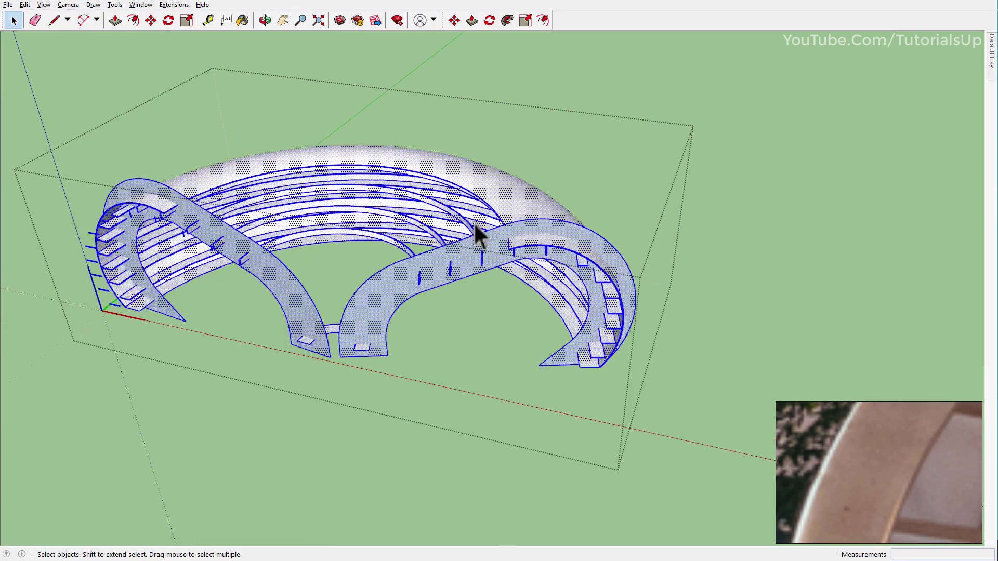
scroll(497, 245, up, 1)
right_click(471, 267)
mouse_move(509, 111)
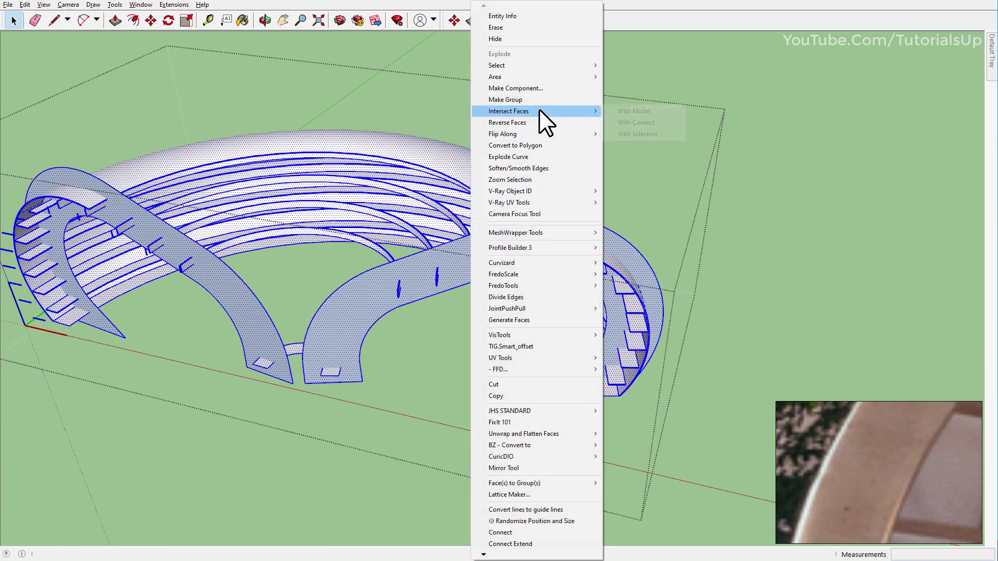
click(661, 134)
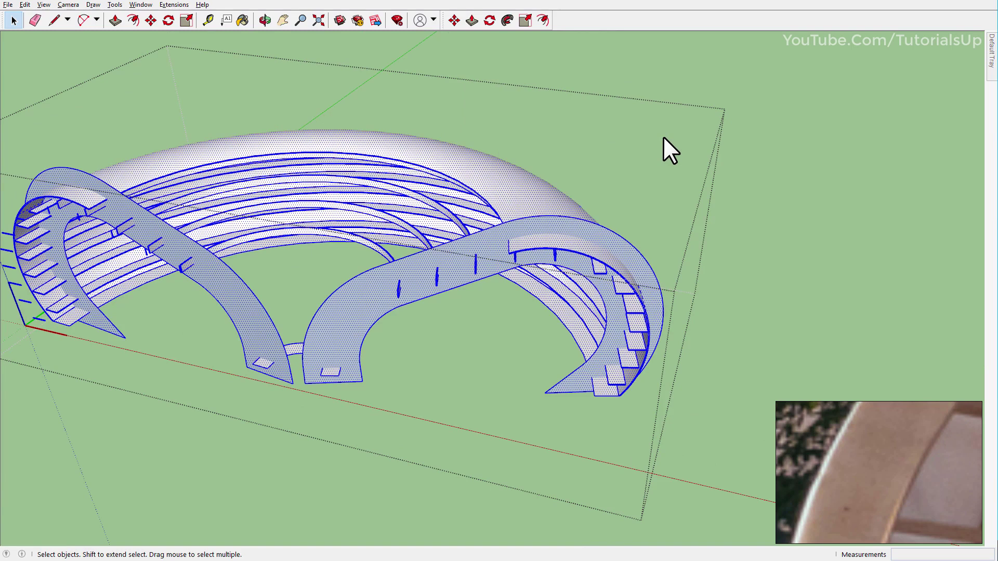
click(663, 186)
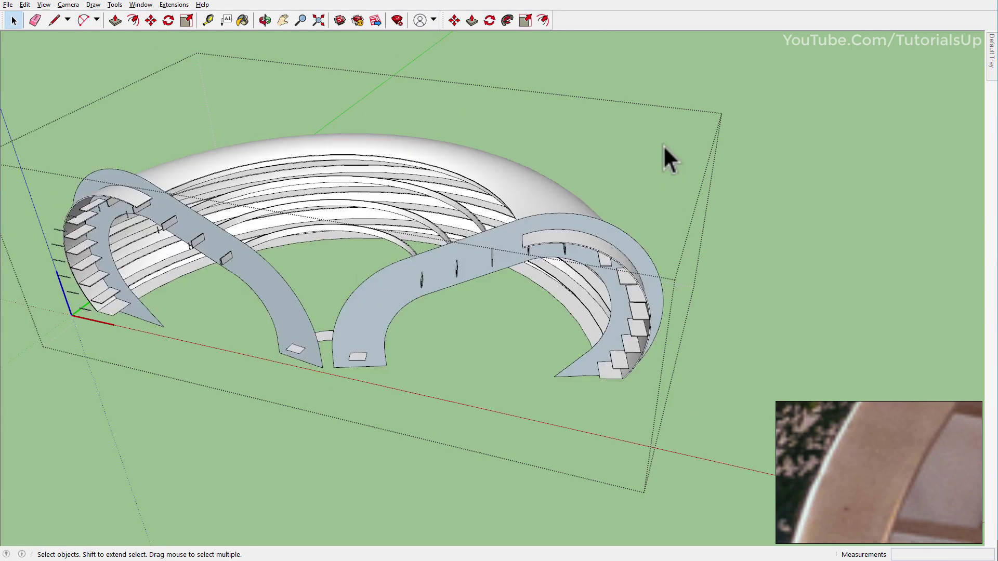
middle_drag(663, 145, 601, 279)
Check the new cut edges from Top view, then return to a perspective view
key(t)
scroll(292, 270, up, 3)
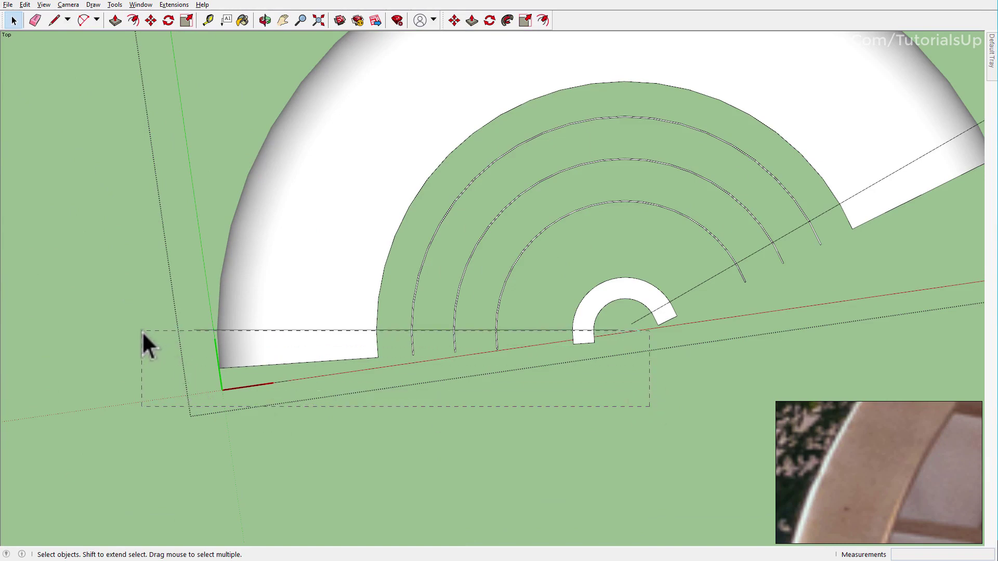
drag(649, 406, 142, 333)
middle_drag(420, 358, 447, 335)
click(447, 335)
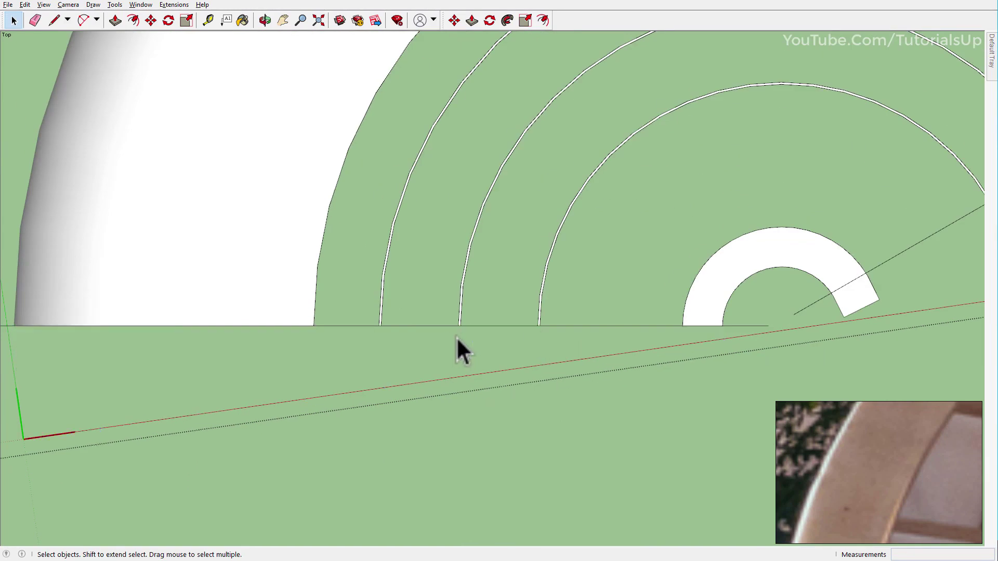
scroll(457, 337, down, 5)
mouse_move(335, 323)
middle_down()
mouse_move(315, 235)
mouse_move(537, 278)
middle_up()
Group the left arch profile face and delete it
scroll(498, 258, up, 2)
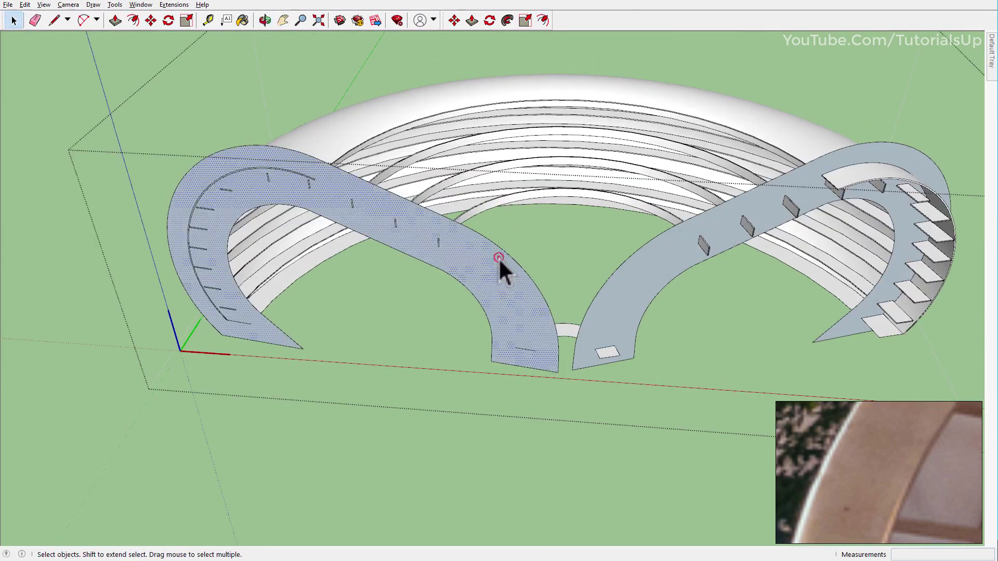
right_click(498, 261)
click(555, 100)
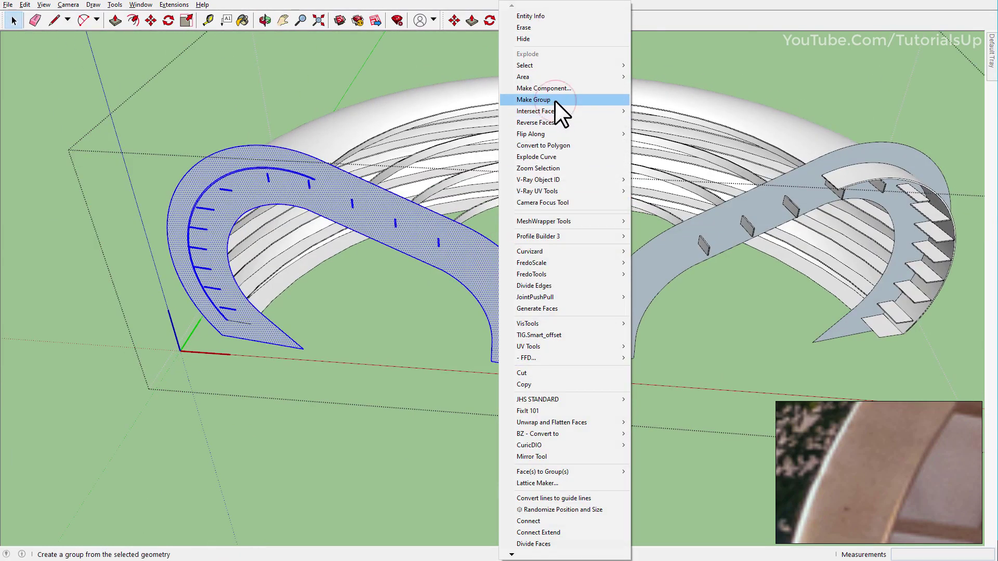
key(Delete)
mouse_move(473, 254)
middle_down()
mouse_move(290, 161)
mouse_move(317, 201)
mouse_move(300, 213)
mouse_move(263, 301)
mouse_move(301, 434)
mouse_move(397, 324)
mouse_move(655, 276)
mouse_move(713, 279)
mouse_move(323, 283)
mouse_move(407, 263)
mouse_move(236, 224)
mouse_move(94, 222)
mouse_move(136, 248)
middle_up()
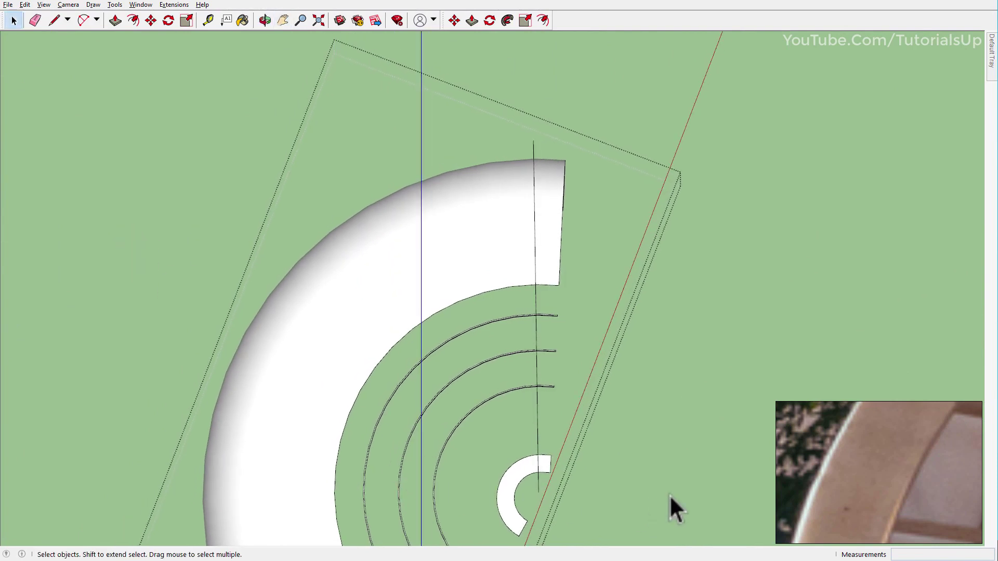
Select the face and edges at the shell's cut end and inspect them
click(540, 120)
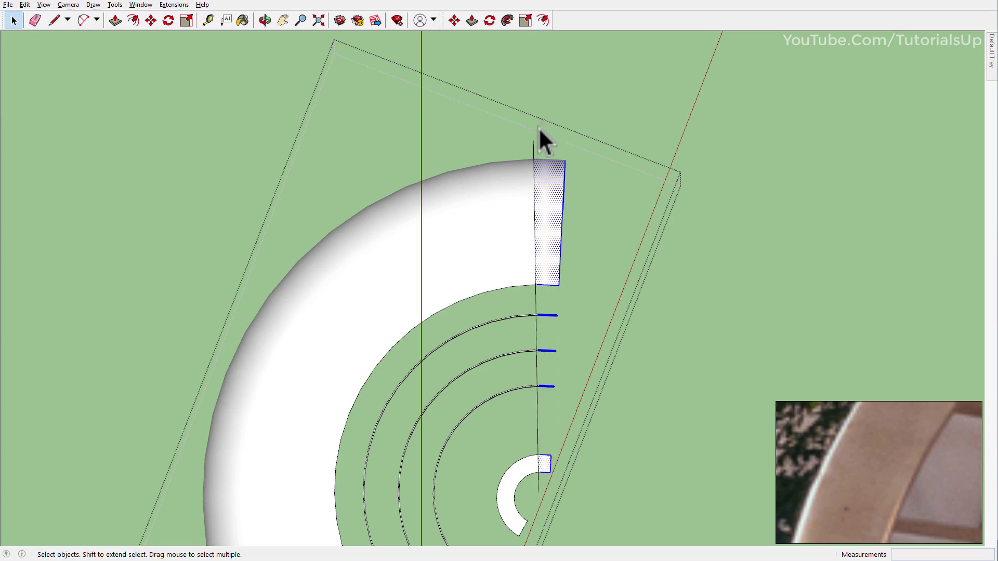
scroll(533, 479, up, 3)
scroll(535, 481, up, 2)
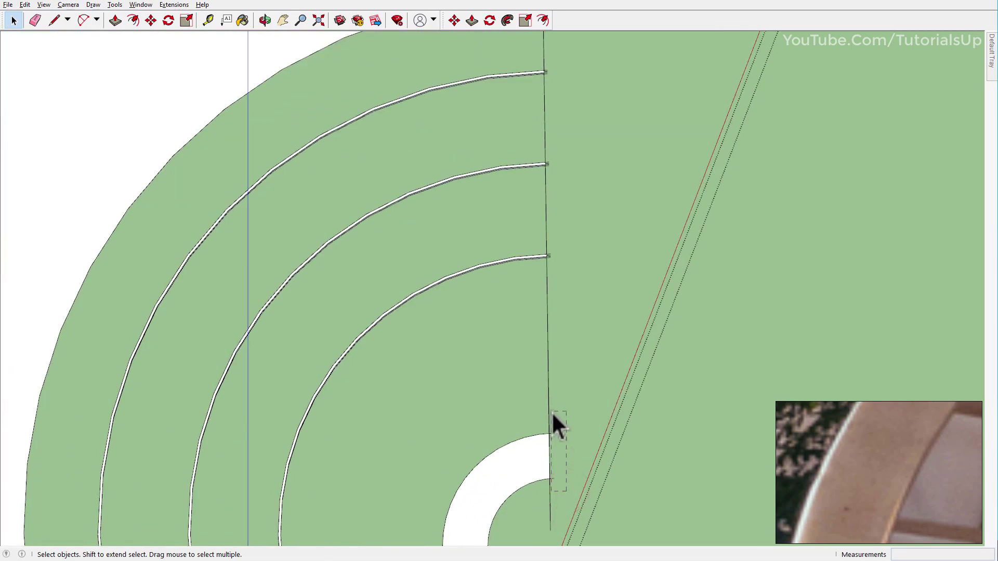
scroll(437, 457, down, 2)
scroll(530, 143, down, 2)
scroll(598, 198, down, 1)
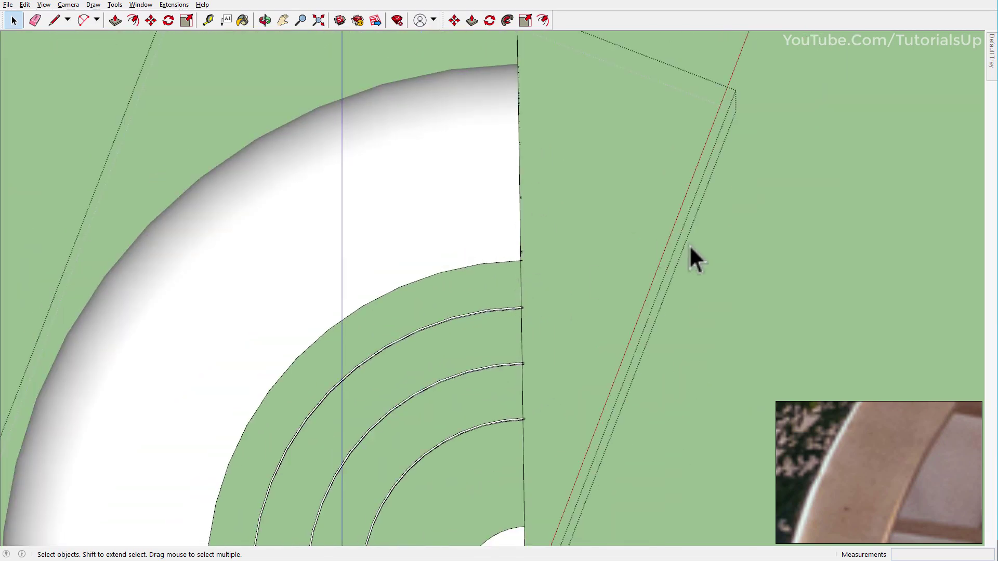
middle_drag(689, 245, 697, 241)
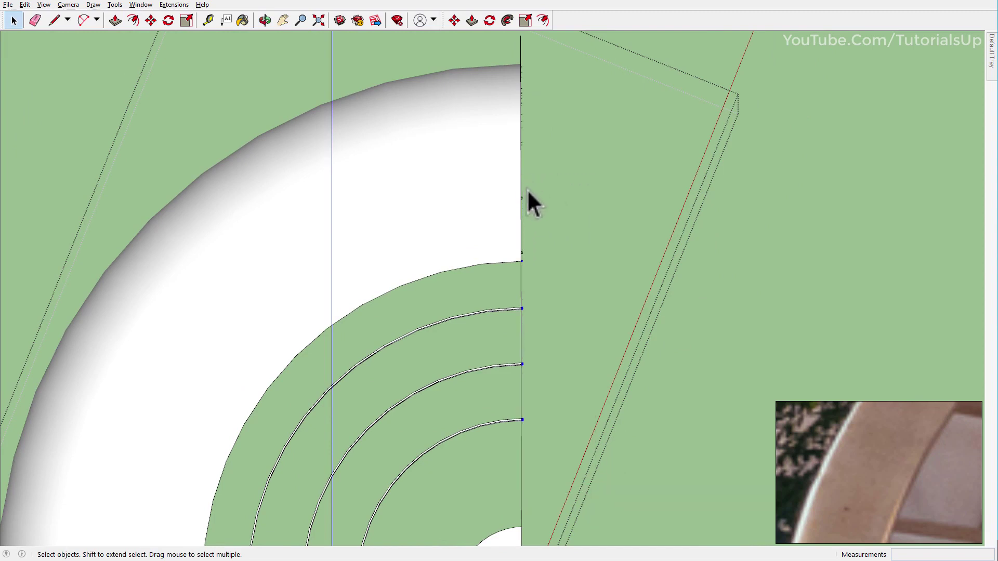
scroll(511, 116, up, 2)
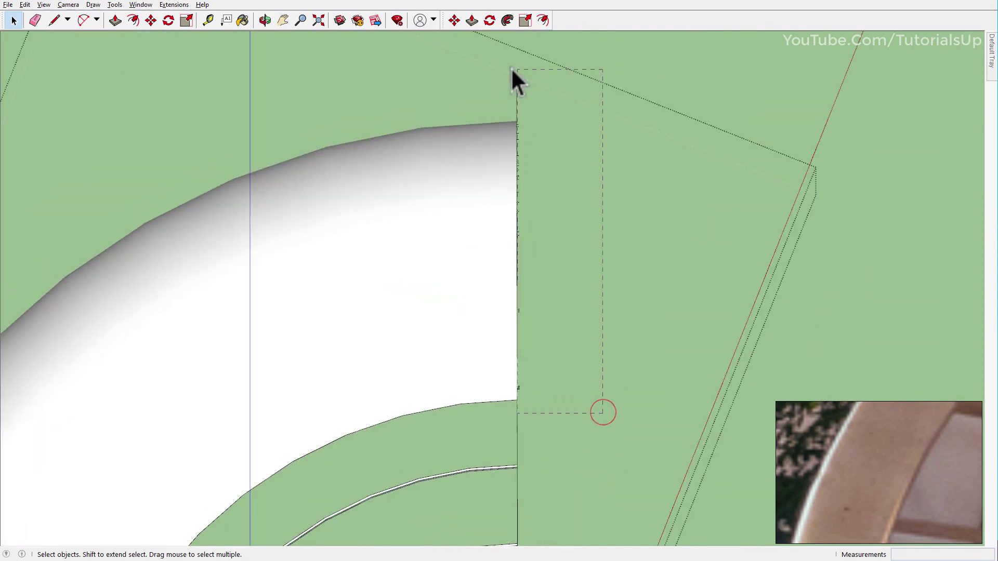
scroll(519, 70, up, 2)
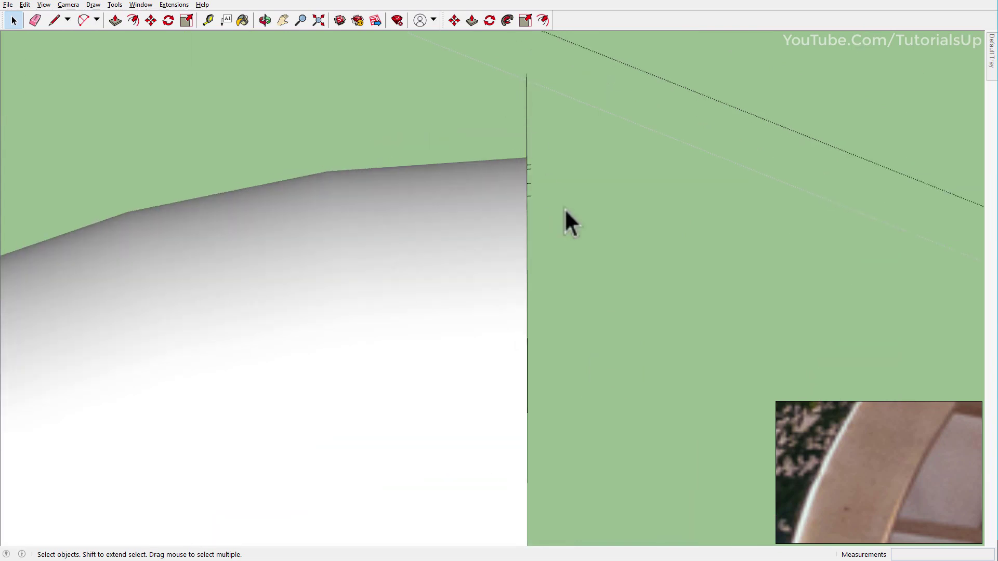
Group the grey arch profile and erase it
middle_drag(529, 145, 468, 178)
scroll(610, 205, down, 5)
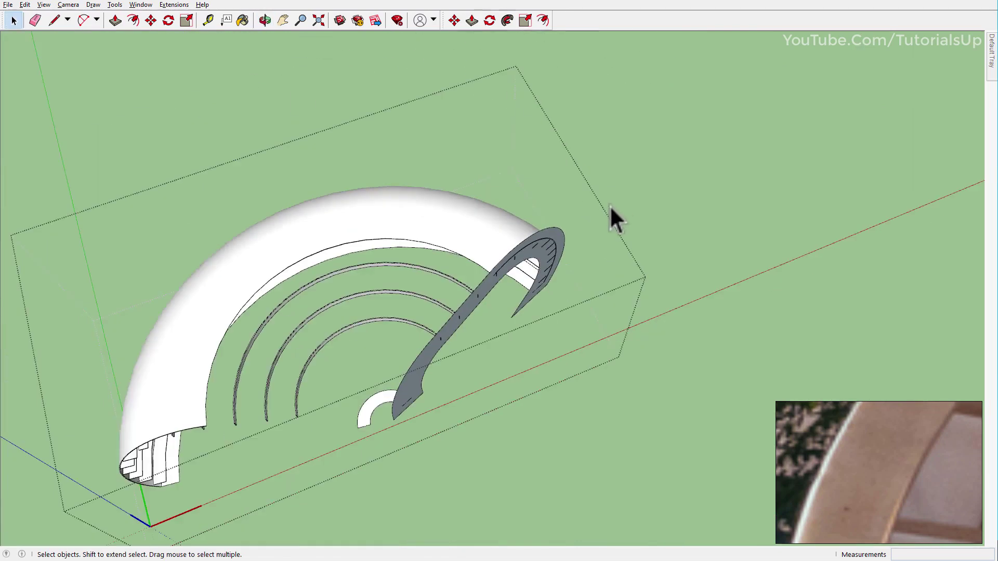
scroll(610, 205, up, 3)
mouse_move(610, 205)
middle_down()
mouse_move(527, 127)
mouse_move(401, 245)
mouse_move(366, 297)
middle_up()
triple_click(366, 297)
right_click(366, 298)
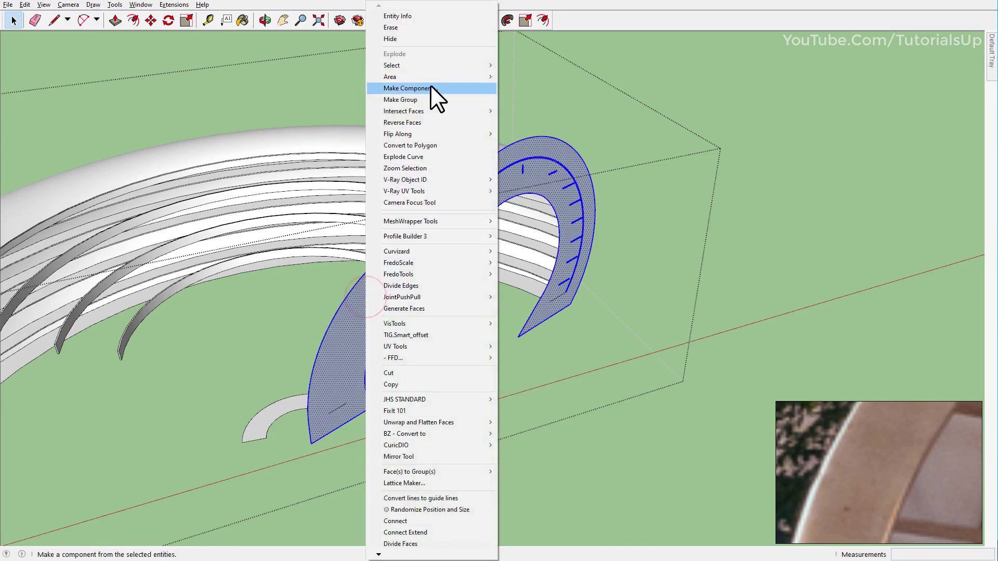
click(425, 98)
right_click(395, 289)
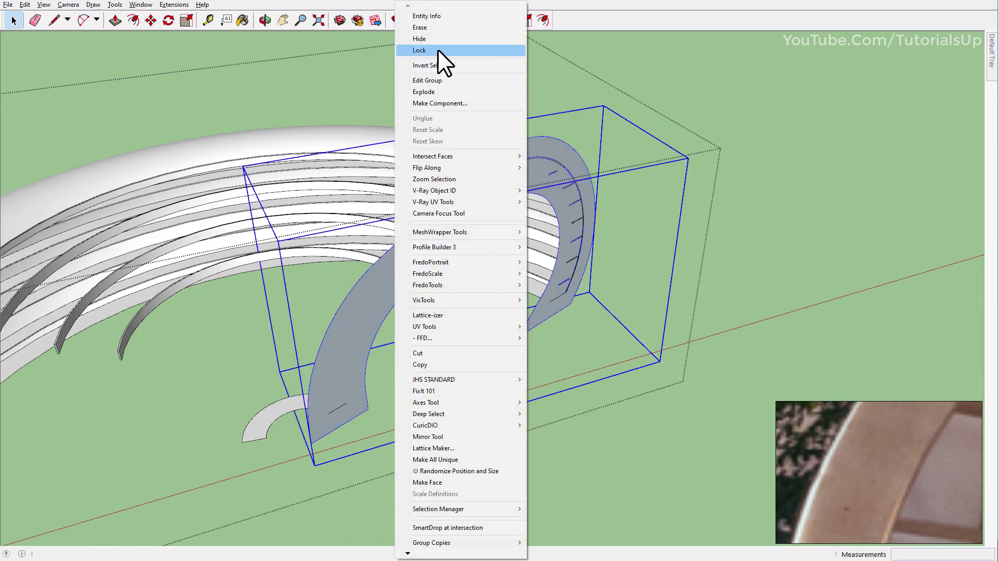
click(430, 29)
Orbit and zoom over the slatted model to examine the arch's open end
mouse_move(457, 121)
middle_down()
mouse_move(472, 200)
mouse_move(263, 223)
mouse_move(412, 212)
middle_up()
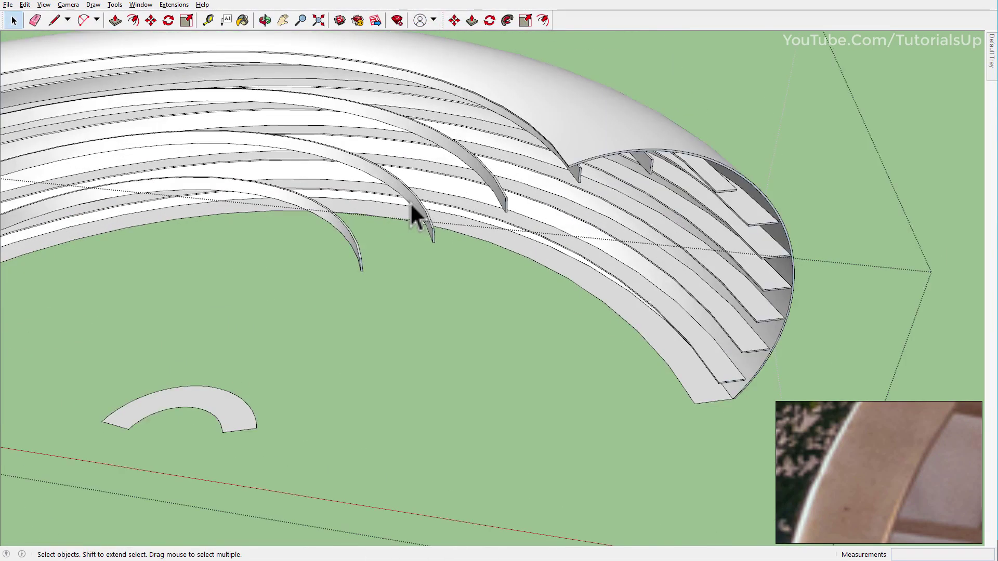
scroll(616, 148, up, 3)
scroll(617, 148, down, 3)
mouse_move(724, 201)
middle_down()
mouse_move(804, 239)
mouse_move(642, 174)
middle_up()
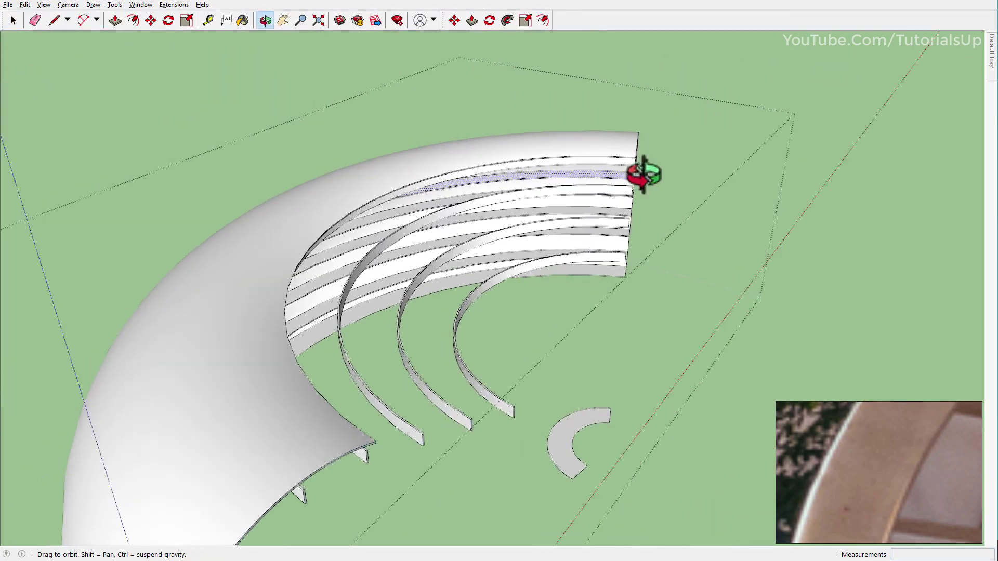
drag(668, 358, 669, 359)
scroll(655, 271, up, 5)
middle_drag(651, 272, 457, 319)
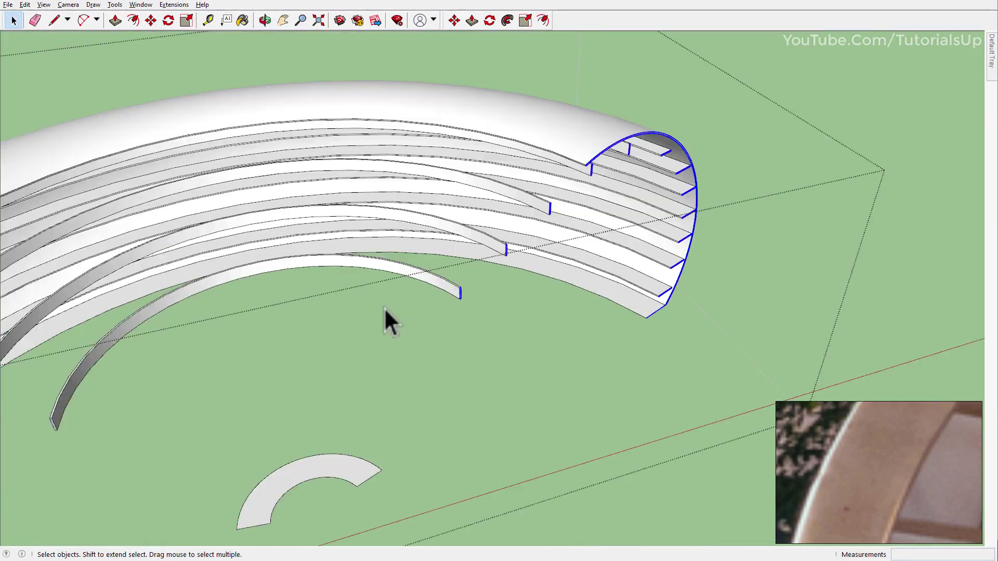
scroll(698, 306, up, 3)
scroll(701, 275, up, 2)
scroll(677, 270, up, 3)
middle_drag(601, 232, 640, 272)
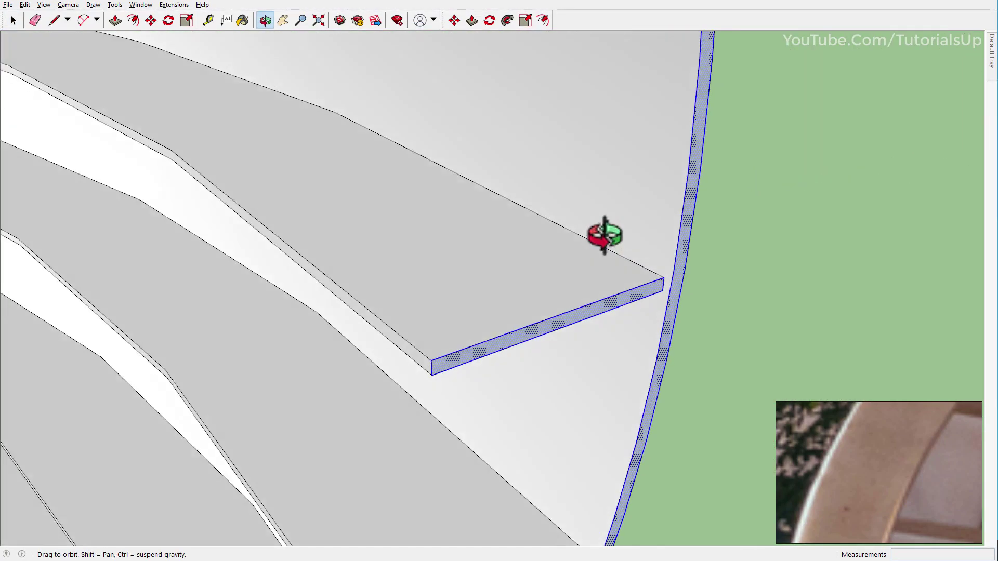
scroll(676, 276, down, 5)
scroll(791, 223, down, 3)
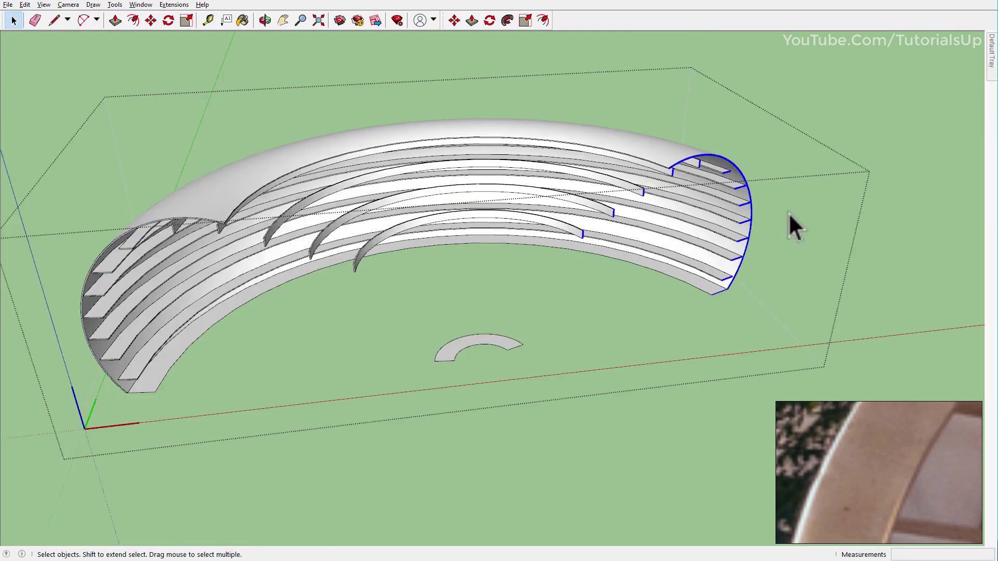
mouse_move(791, 222)
middle_down()
mouse_move(525, 446)
mouse_move(318, 413)
mouse_move(324, 388)
middle_up()
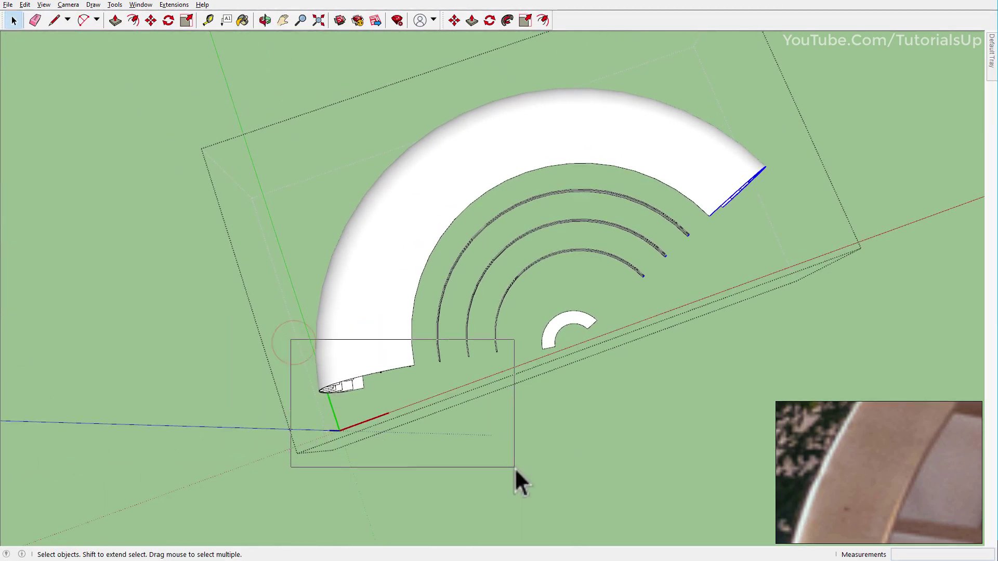
Reverse the faces at the arch's open end
drag(514, 468, 514, 468)
mouse_move(515, 468)
middle_down()
mouse_move(251, 252)
mouse_move(358, 232)
mouse_move(196, 143)
middle_up()
scroll(330, 211, up, 3)
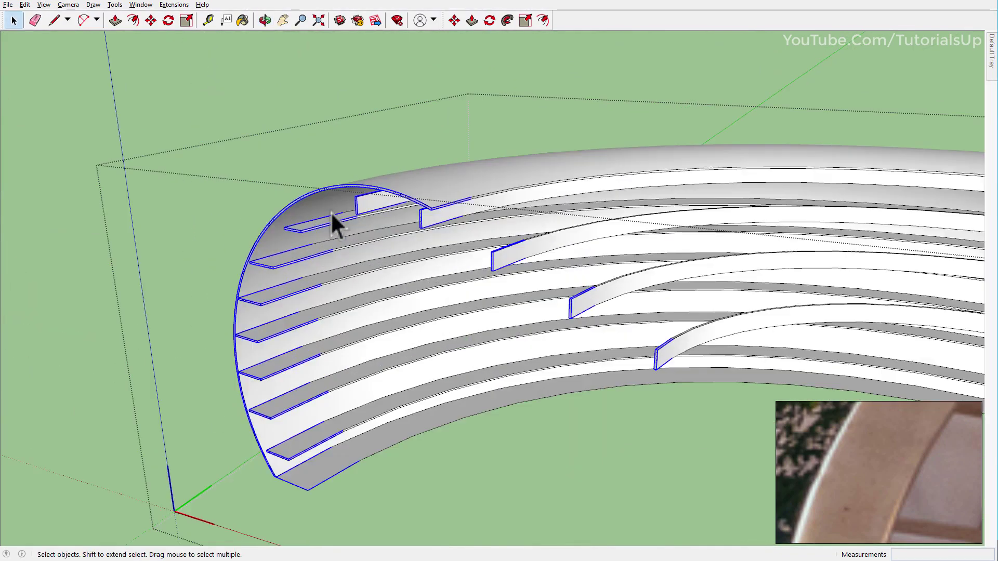
scroll(332, 213, up, 3)
right_click(186, 164)
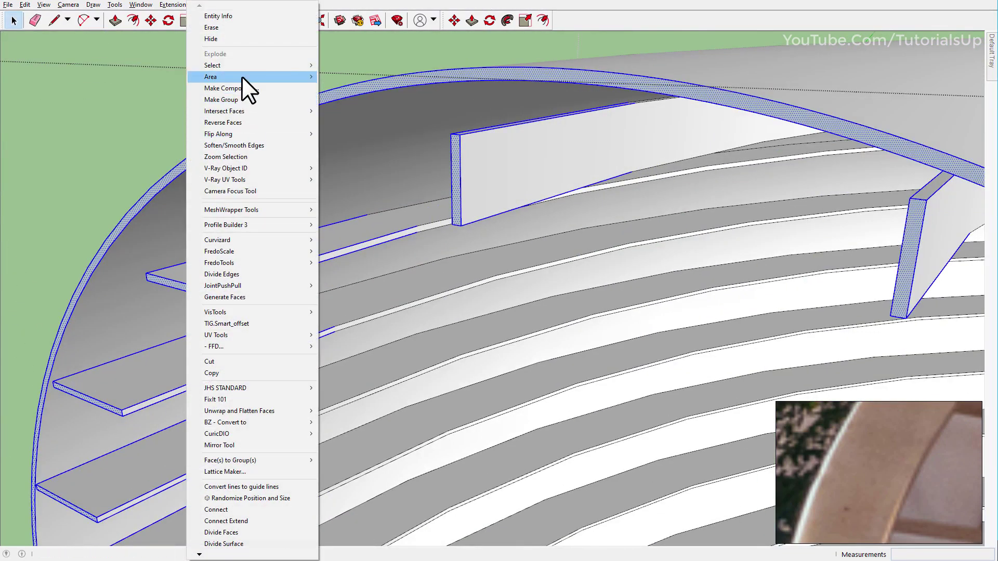
click(237, 118)
scroll(240, 125, down, 5)
Make the bottom face under the ribs into a group and open it for editing
mouse_move(240, 134)
middle_down()
mouse_move(257, 327)
mouse_move(317, 348)
mouse_move(239, 316)
middle_up()
scroll(224, 349, down, 5)
scroll(208, 382, up, 6)
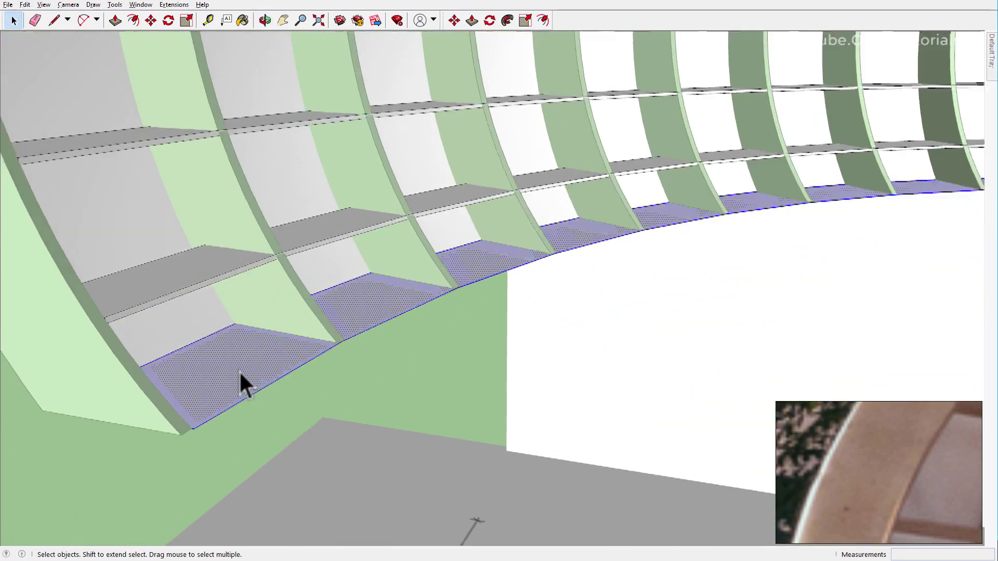
scroll(247, 382, down, 1)
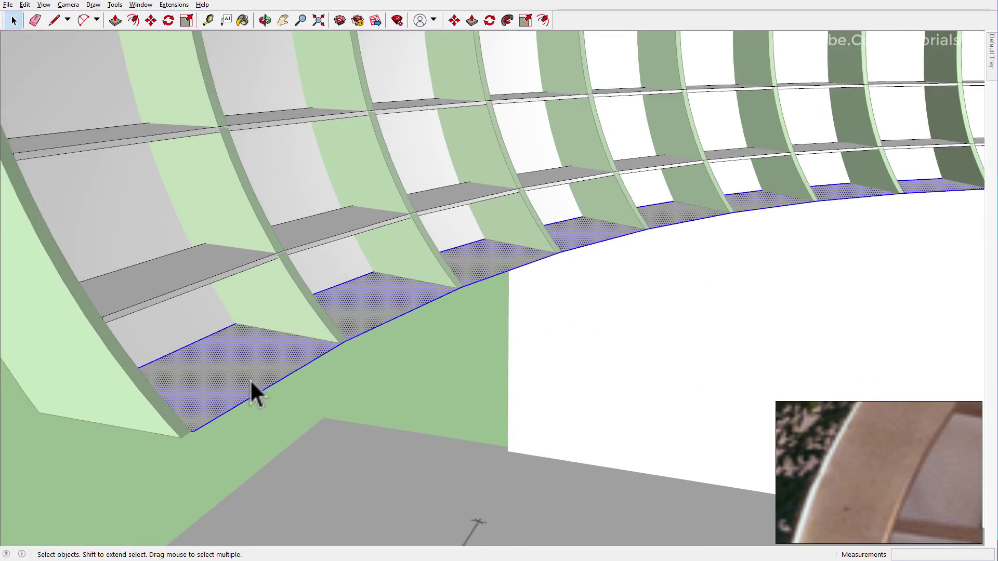
scroll(255, 380, up, 4)
scroll(260, 381, down, 4)
scroll(624, 442, down, 2)
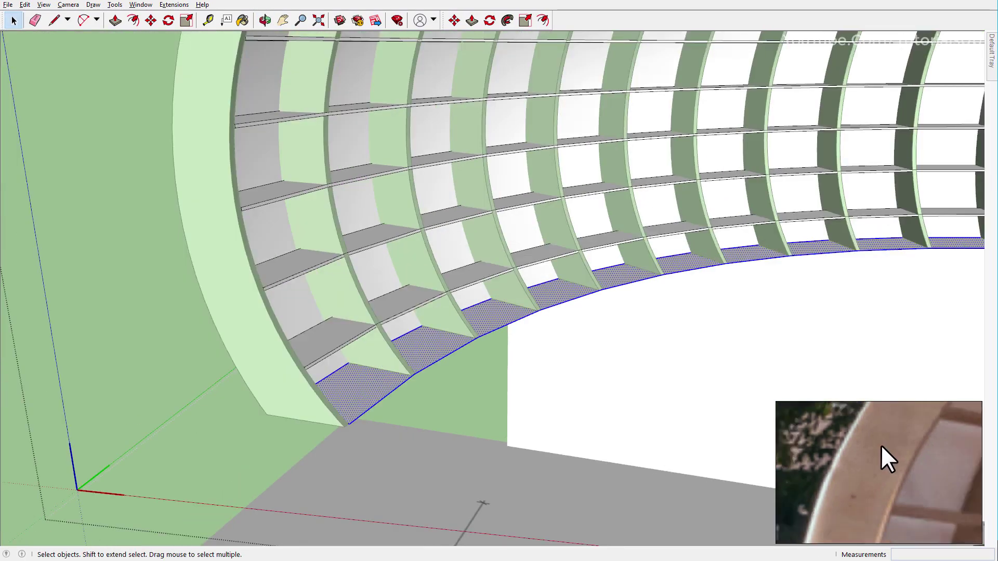
scroll(368, 408, up, 3)
right_click(386, 378)
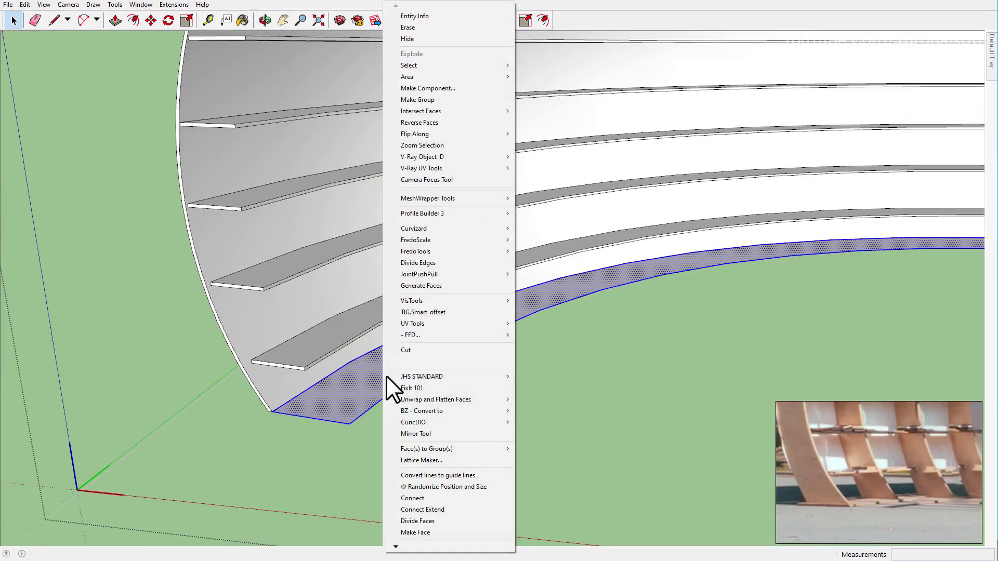
click(432, 100)
double_click(376, 366)
Offset the bottom face outline and extrude it into a thin base strip
key(f)
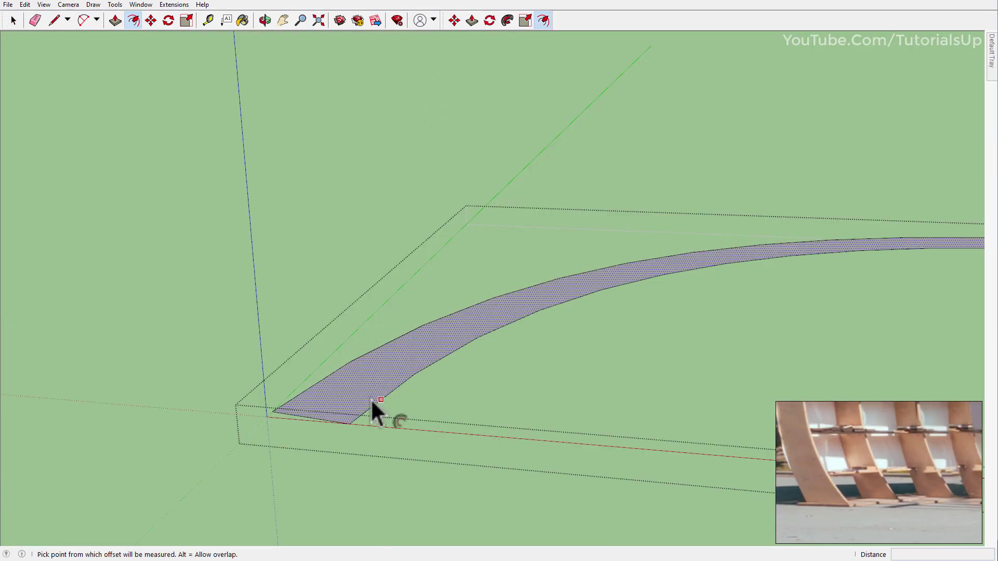
click(381, 399)
click(391, 409)
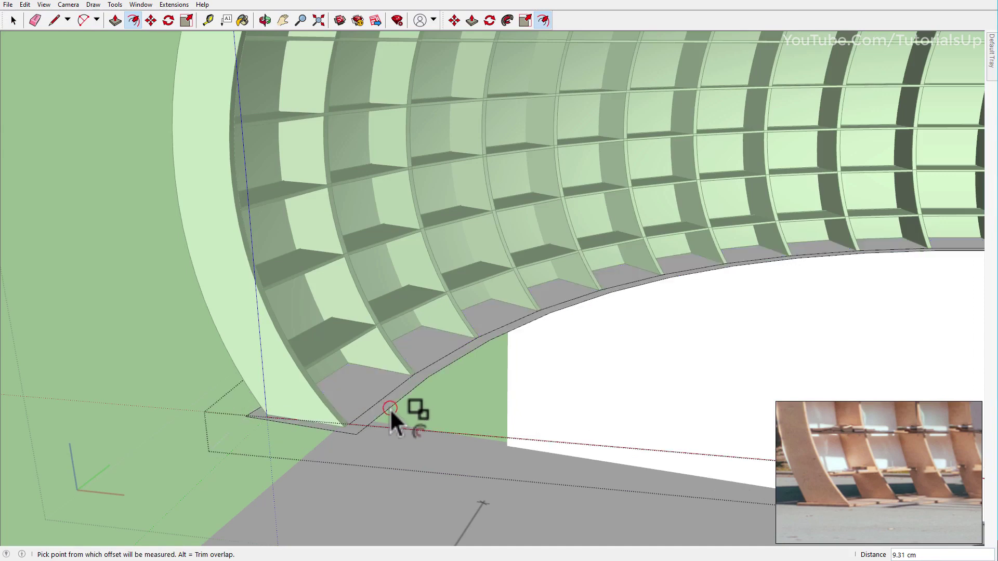
key(space)
click(382, 395)
key(p)
click(379, 418)
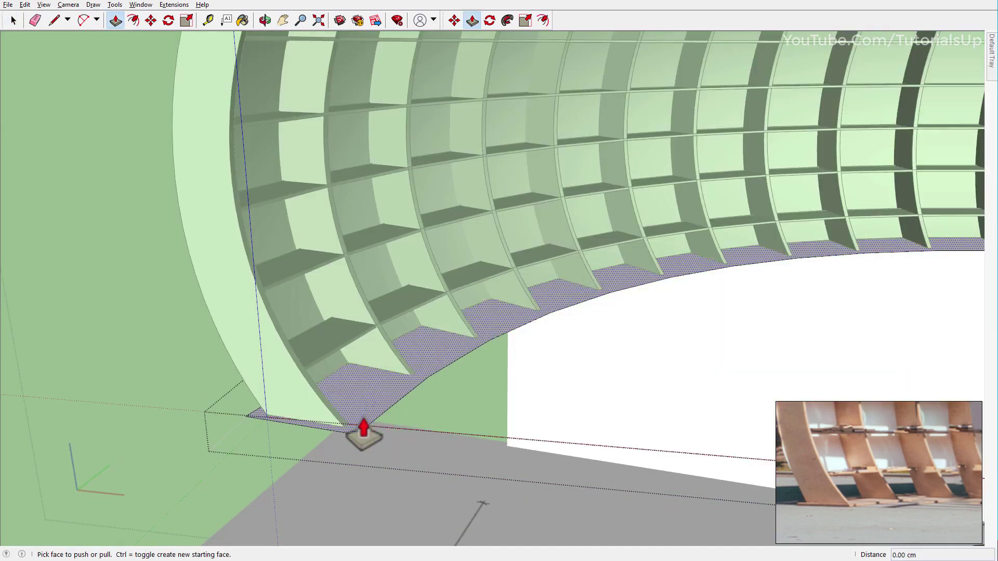
click(367, 436)
key(space)
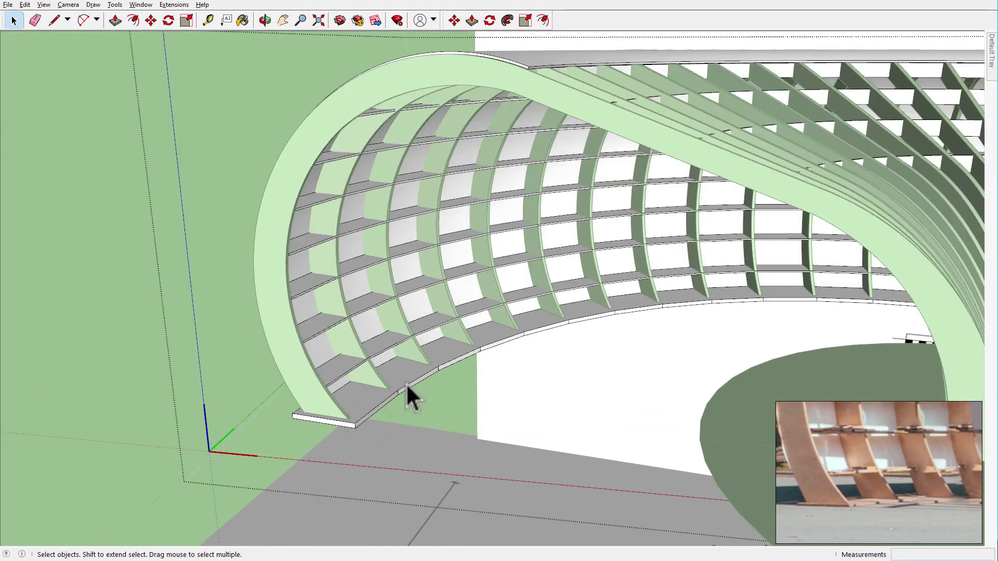
click(406, 383)
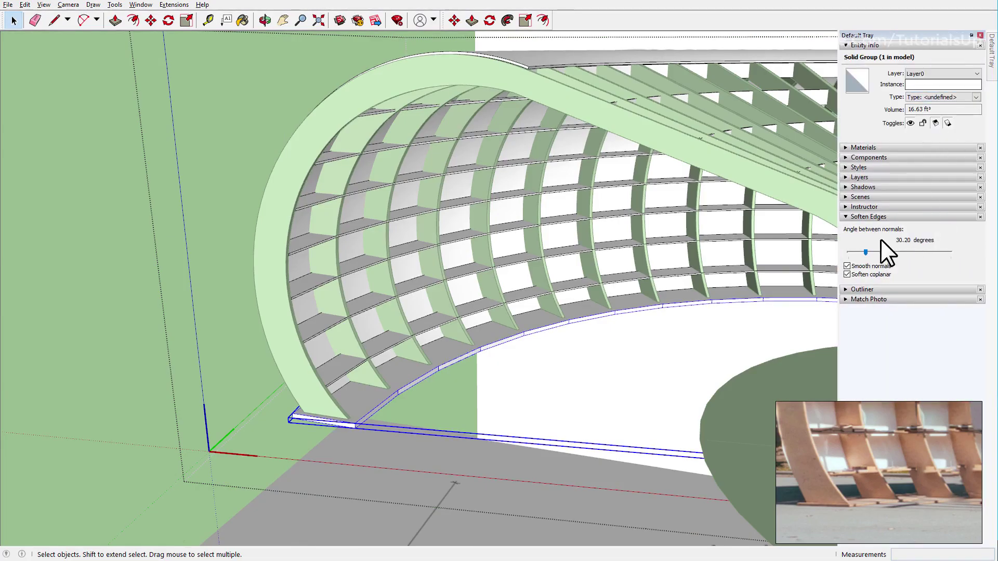
scroll(409, 277, down, 3)
scroll(410, 281, down, 5)
mouse_move(350, 298)
middle_down()
mouse_move(239, 301)
mouse_move(307, 356)
mouse_move(500, 328)
middle_up()
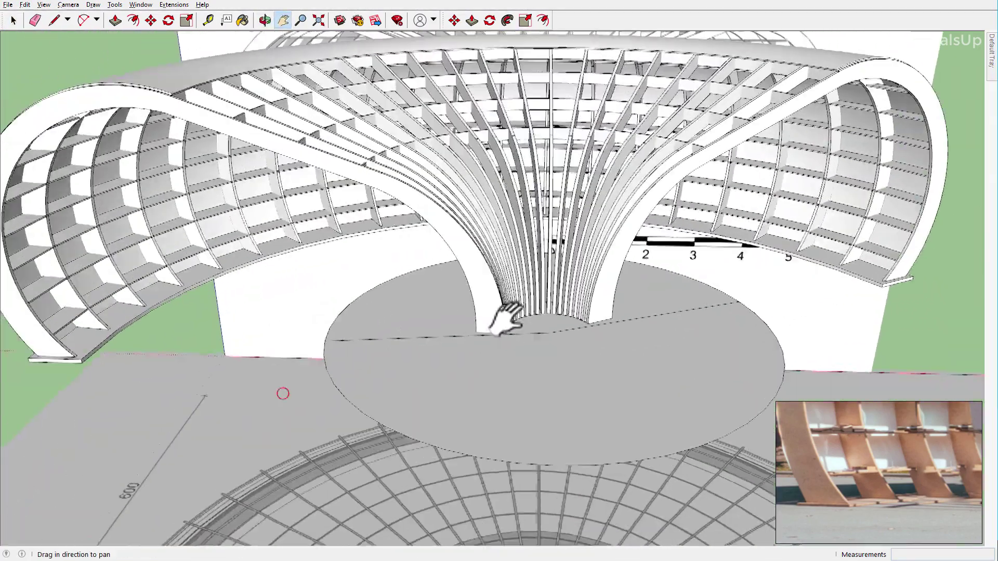
Offset the arc-shaped face at the funnel base outward
scroll(499, 327, up, 3)
middle_drag(387, 339, 510, 286)
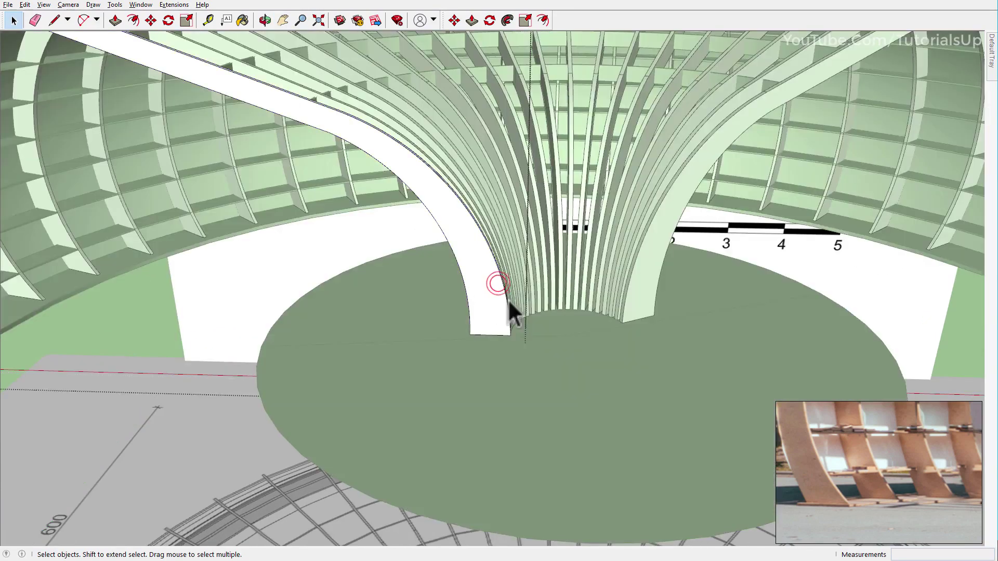
scroll(507, 298, up, 3)
scroll(533, 323, up, 3)
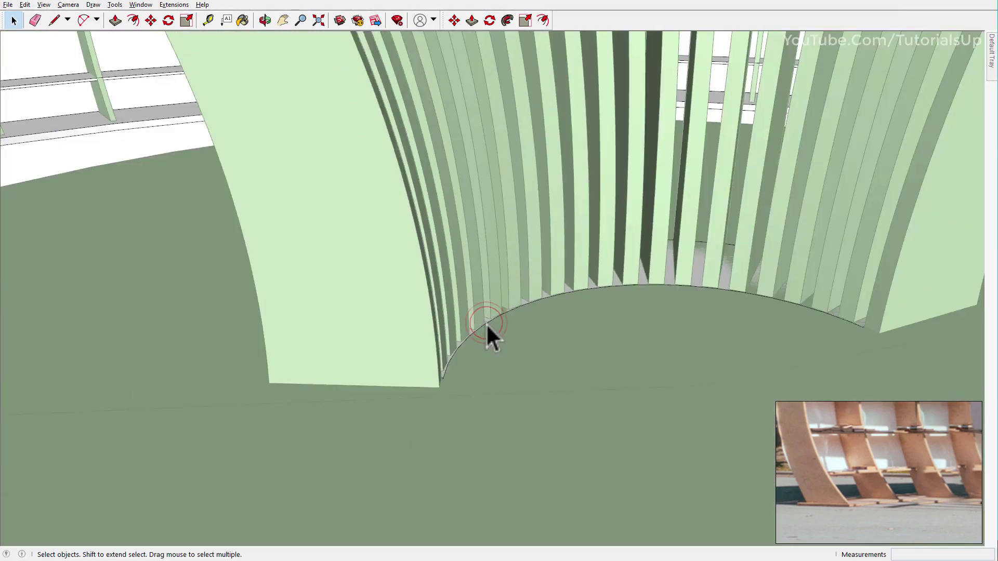
key(f)
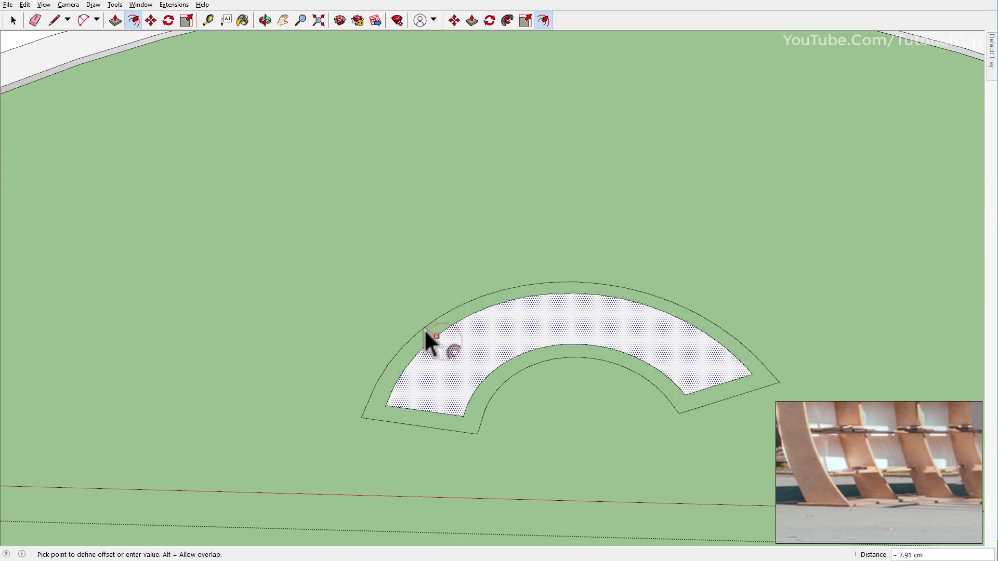
click(426, 331)
Erase the two leftover short edges along the arc
key(space)
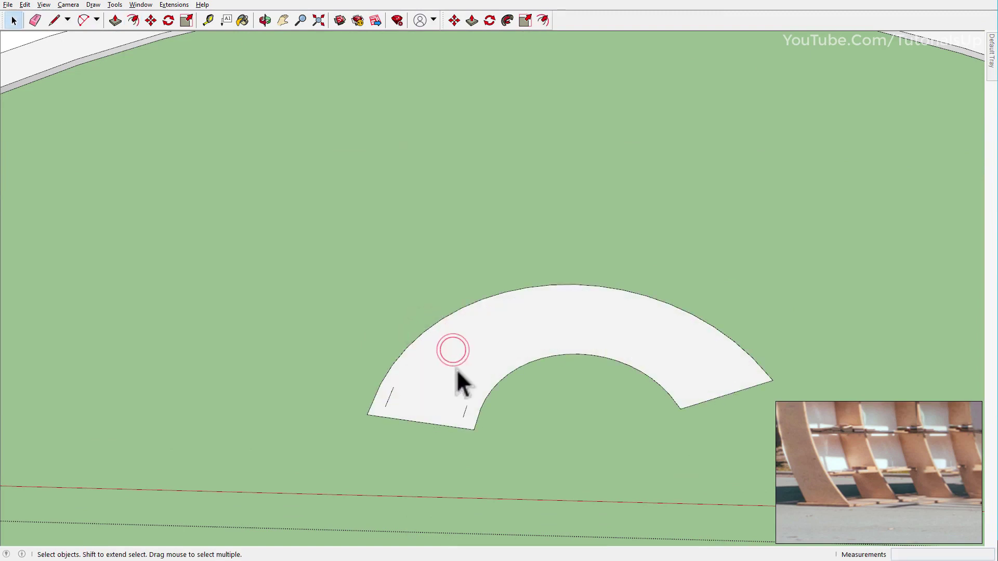
triple_click(462, 393)
click(463, 397)
key(e)
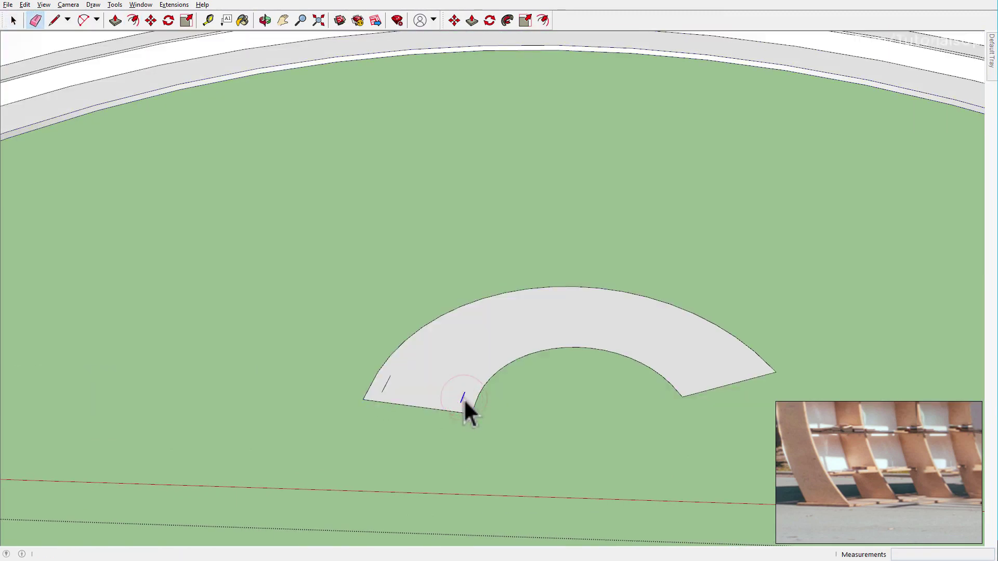
click(464, 398)
click(387, 384)
Push/pull the arc face up into a 5 cm slab
key(p)
middle_drag(435, 333, 448, 359)
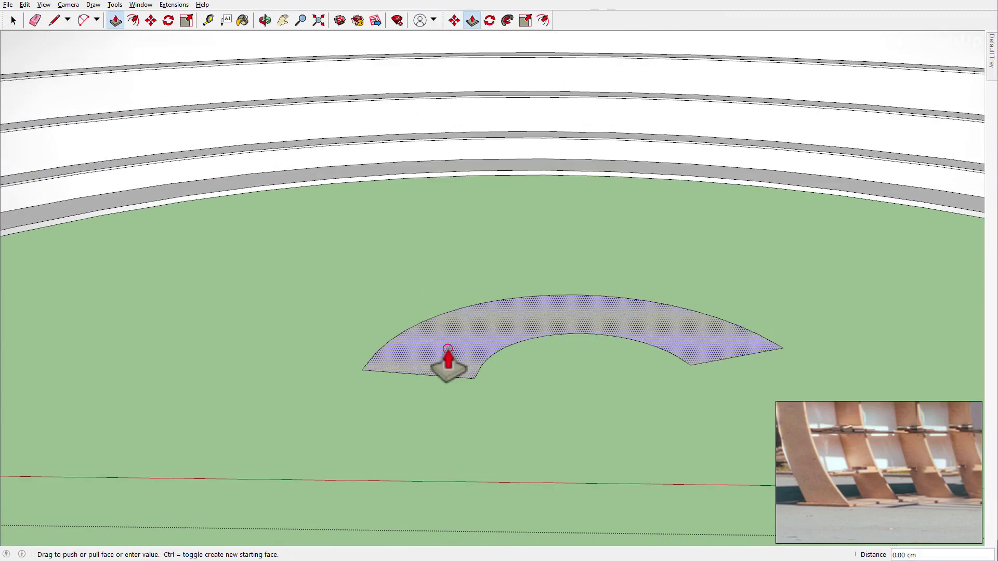
drag(447, 349, 446, 362)
drag(369, 372, 374, 377)
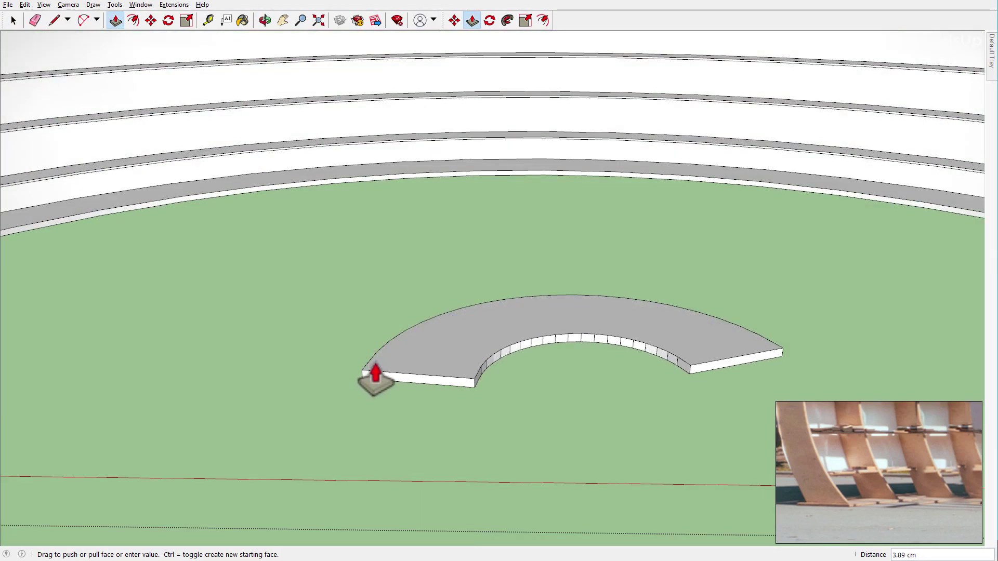
click(375, 379)
key(space)
scroll(452, 357, down, 5)
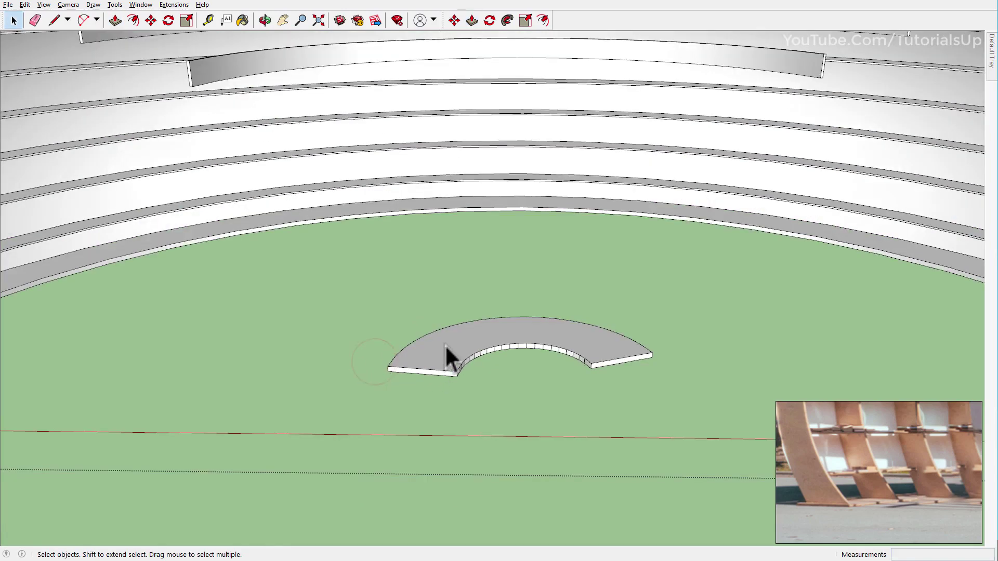
scroll(473, 347, down, 5)
click(458, 370)
Select the circular base face and move it into place under the funnel
click(392, 358)
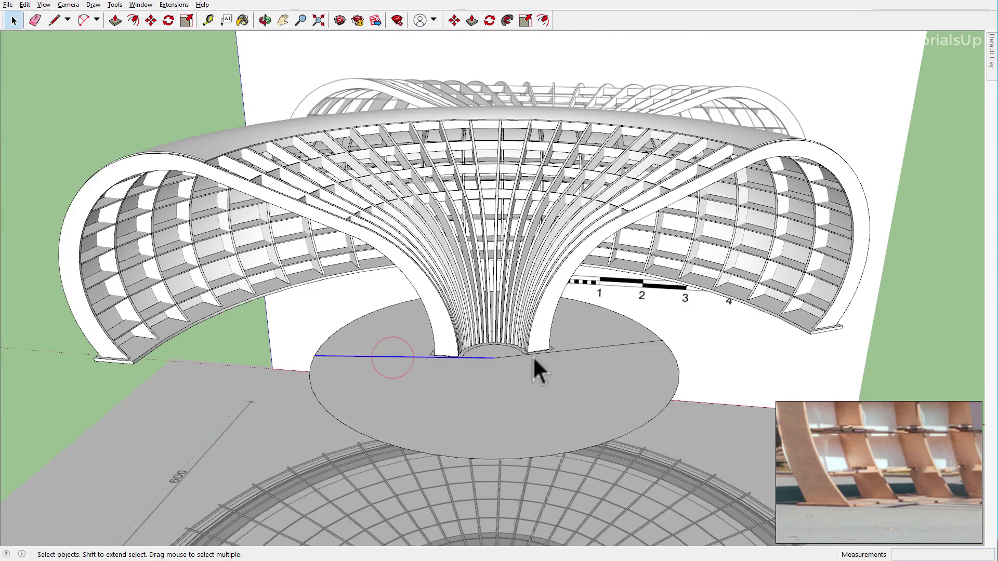
click(572, 349)
click(493, 358)
scroll(491, 361, up, 5)
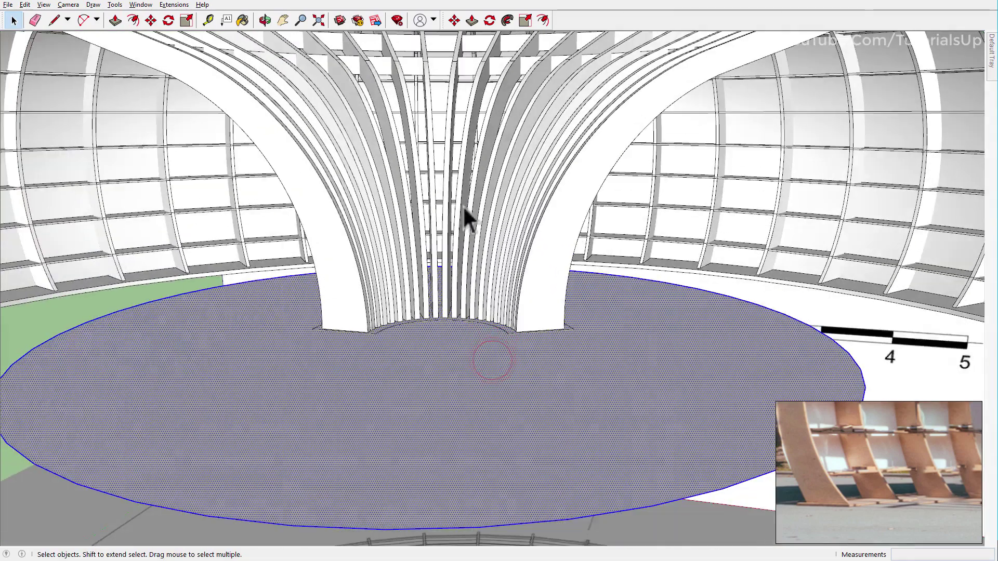
middle_drag(468, 216, 333, 17)
click(490, 215)
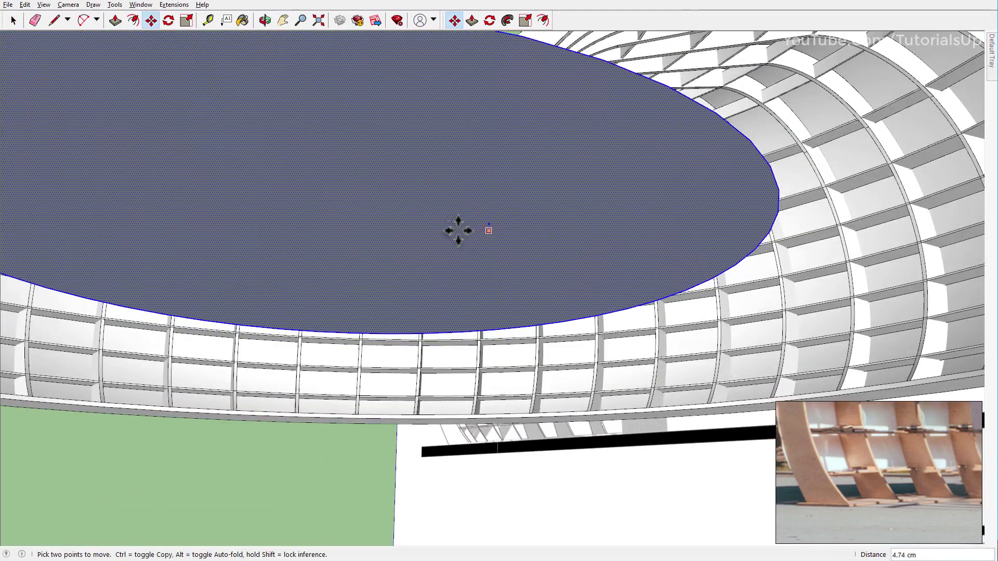
key(x)
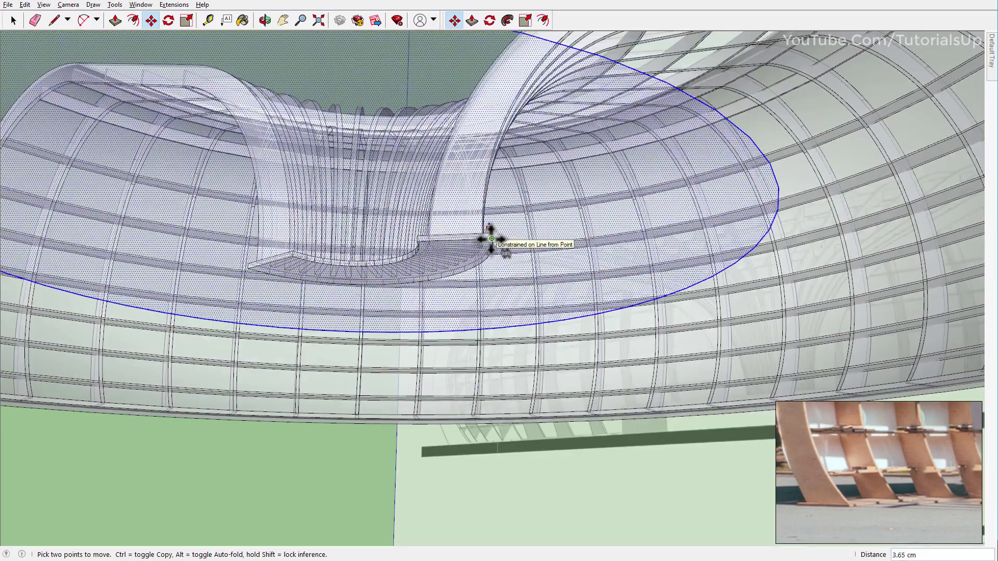
key(x)
middle_drag(472, 216, 390, 239)
scroll(359, 265, down, 3)
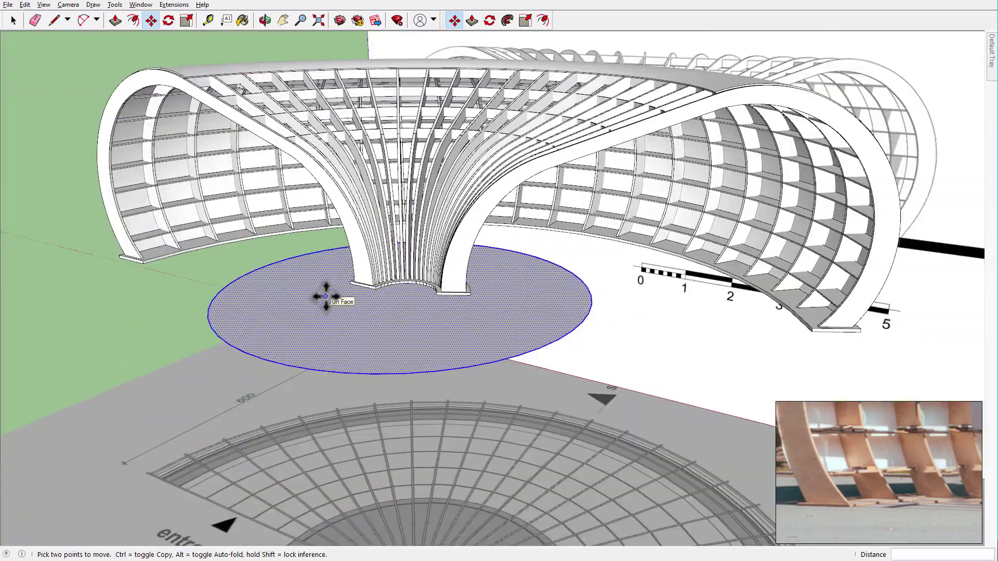
Push/pull the circular face up into a tall pedestal disc
key(p)
drag(309, 316, 309, 317)
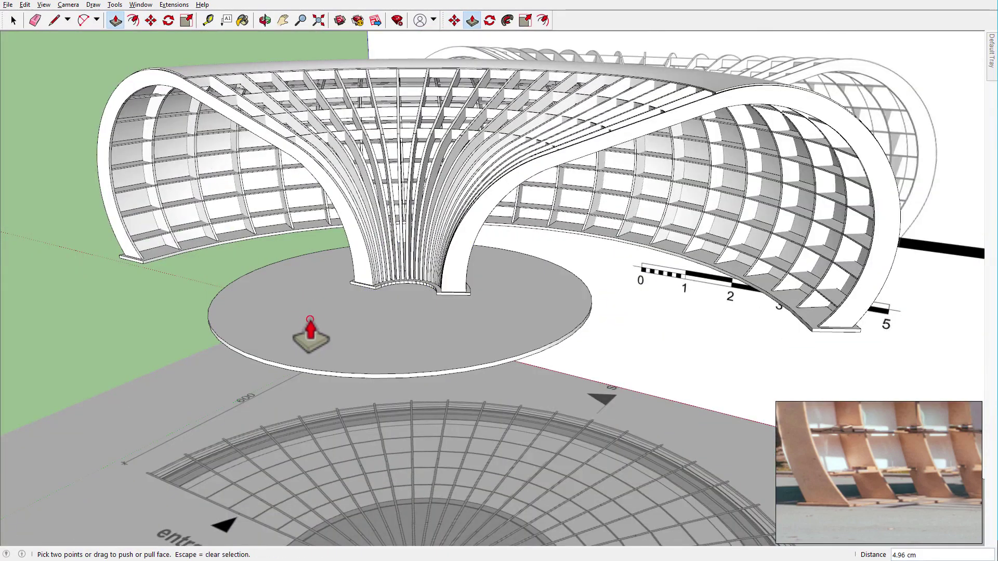
key(space)
click(309, 320)
middle_drag(309, 320, 472, 138)
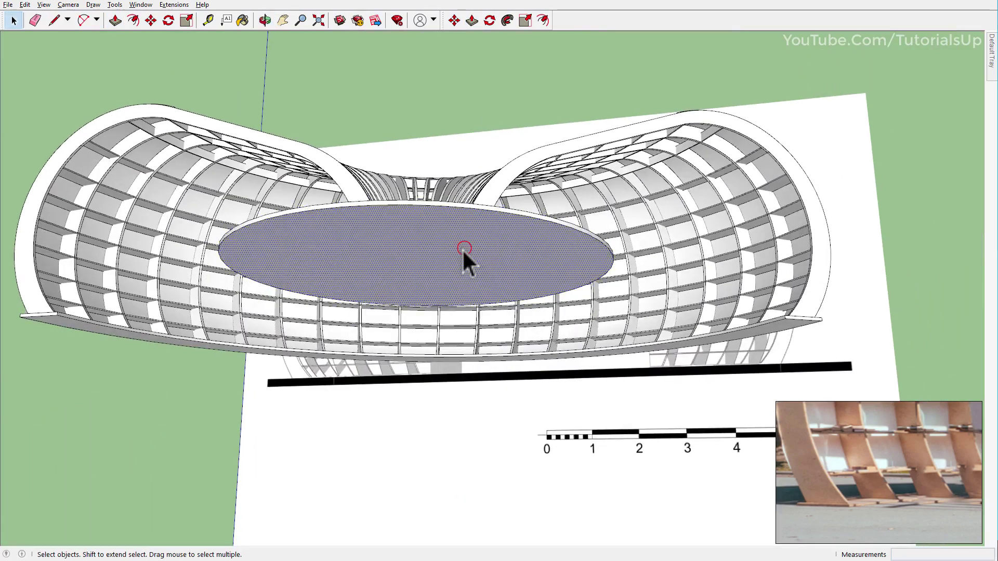
scroll(465, 248, down, 3)
key(p)
key(F3)
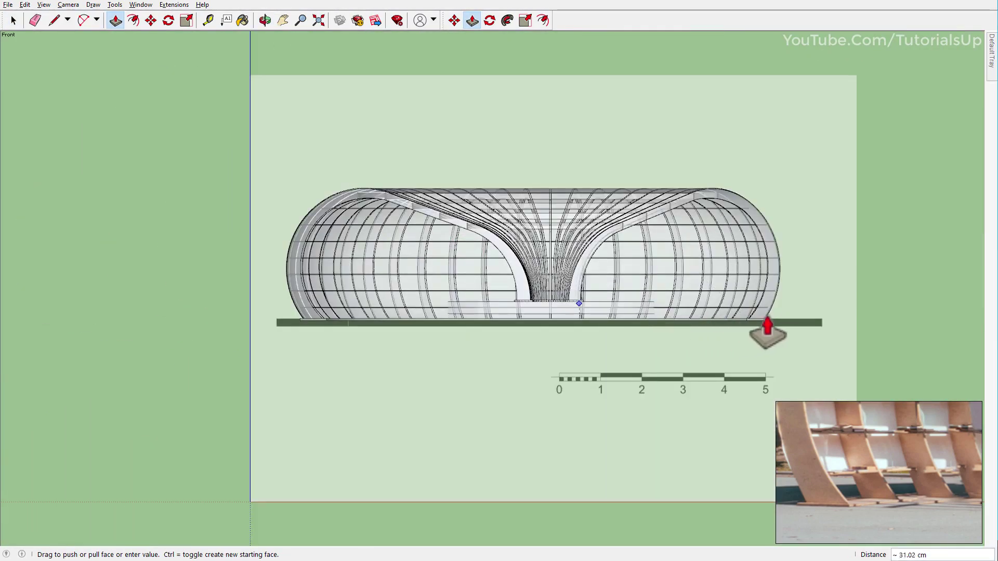
scroll(738, 338, up, 2)
middle_drag(713, 345, 508, 334)
scroll(416, 335, up, 3)
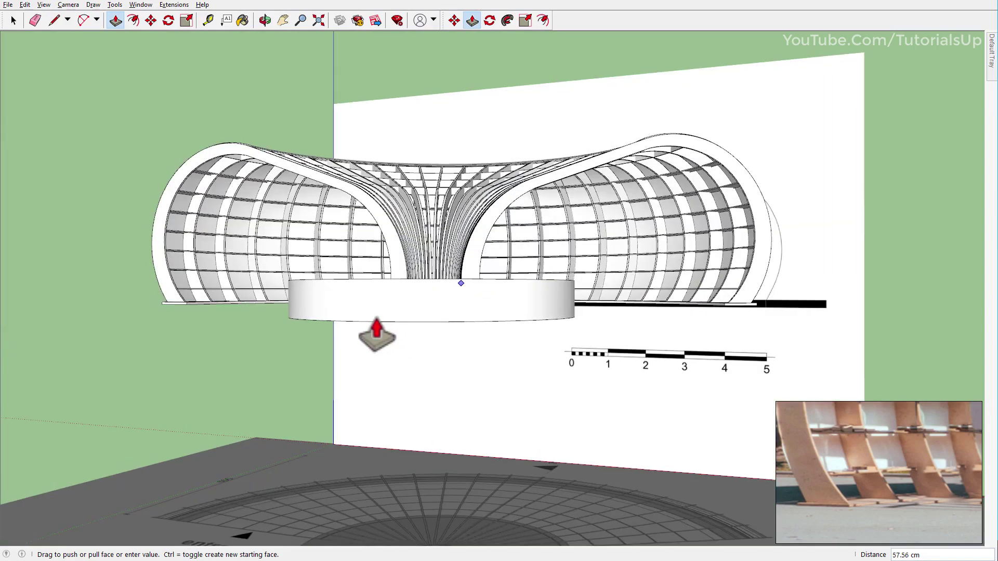
scroll(272, 324, up, 2)
scroll(193, 307, down, 3)
Group the pedestal disc geometry
key(space)
triple_click(435, 335)
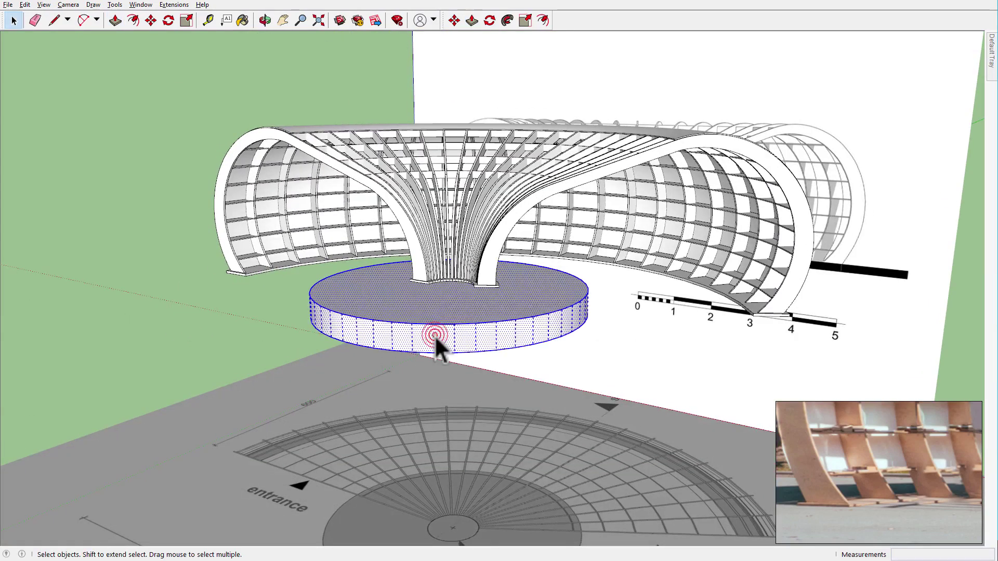
right_click(435, 335)
click(503, 98)
mouse_move(503, 97)
middle_down()
mouse_move(456, 196)
mouse_move(127, 297)
mouse_move(829, 6)
middle_up()
Paint the whole pavilion structure with the maple wood texture
click(127, 297)
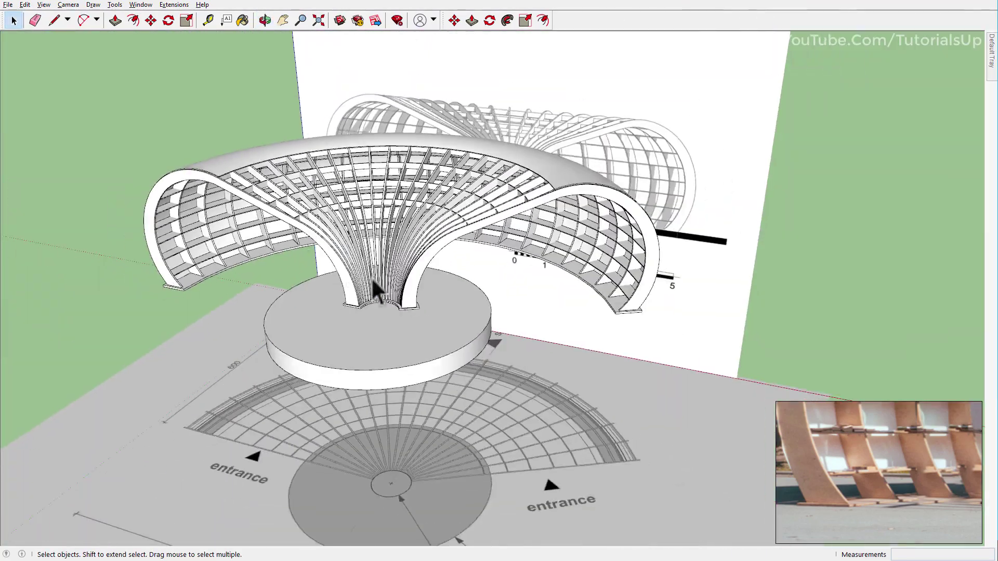
click(884, 54)
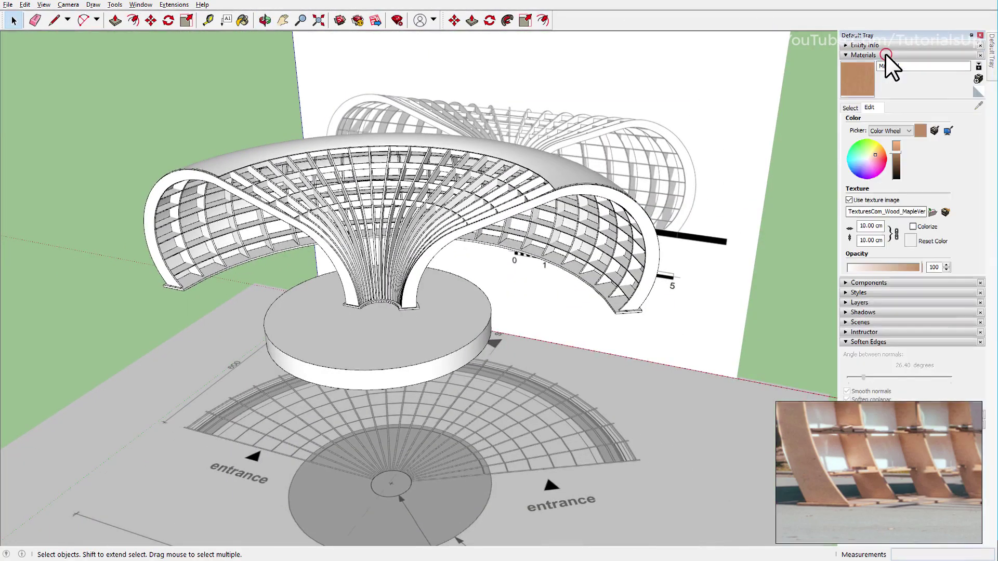
click(860, 76)
key(space)
mouse_move(557, 216)
middle_down()
mouse_move(345, 178)
mouse_move(259, 104)
mouse_move(235, 121)
middle_up()
drag(637, 341, 637, 342)
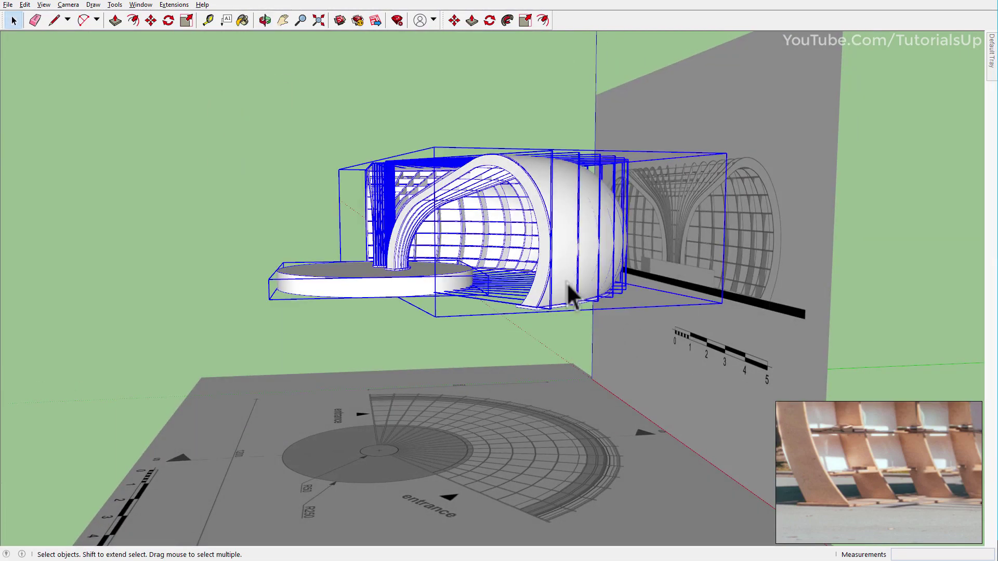
key(b)
click(570, 280)
Lighten the wood material and set its texture size to 100 cm
mouse_move(570, 281)
middle_down()
mouse_move(632, 242)
mouse_move(701, 239)
middle_up()
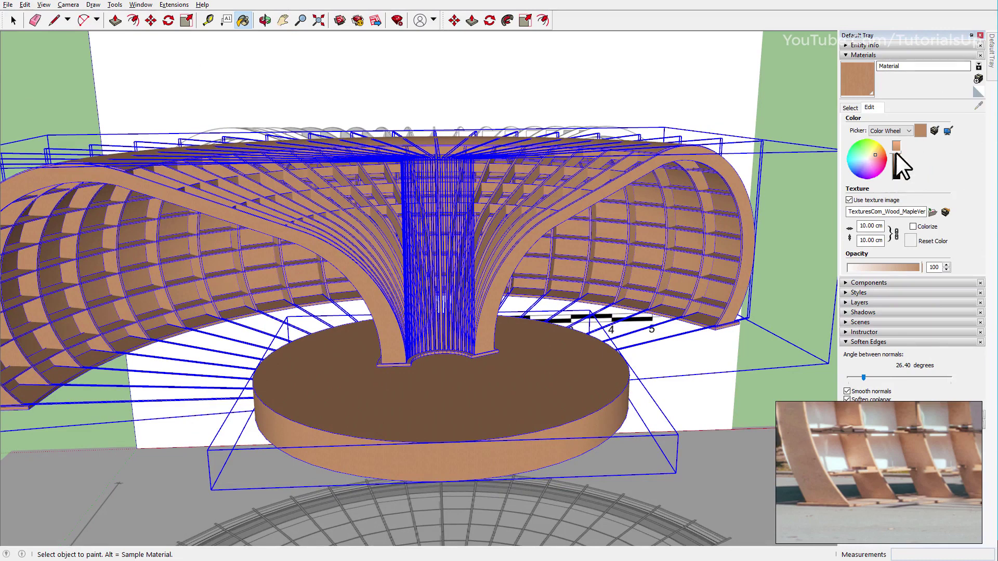
drag(896, 153, 896, 144)
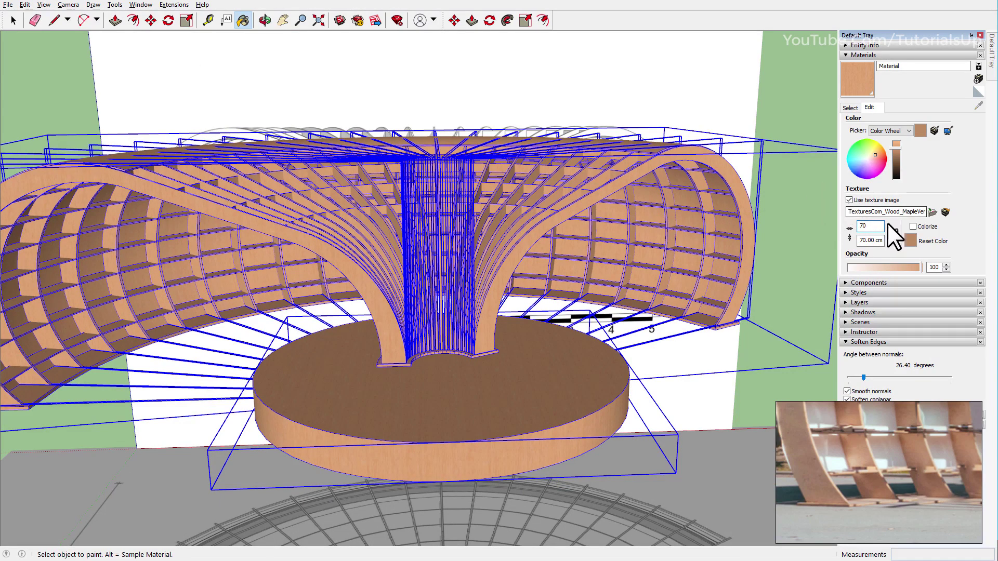
double_click(873, 226)
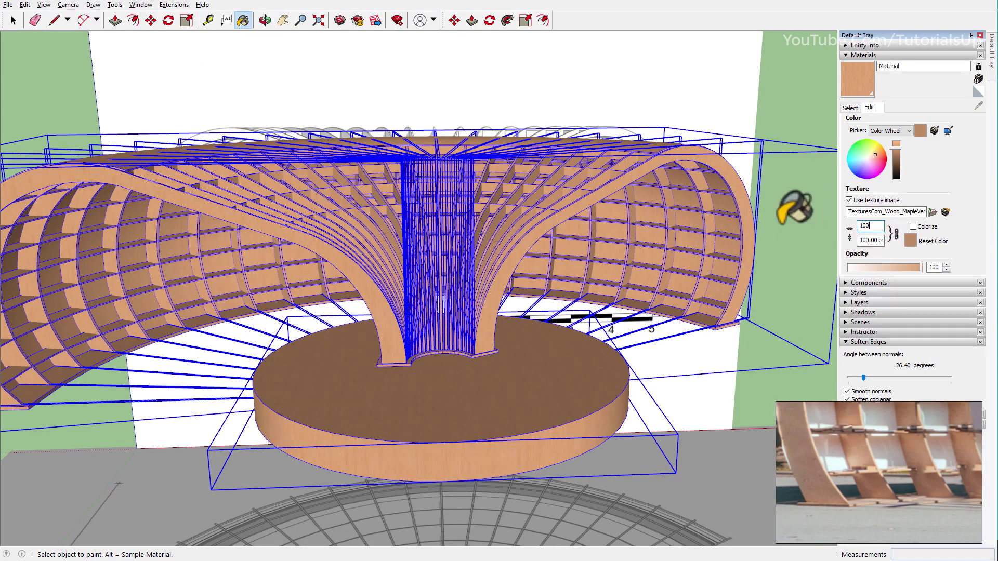
click(896, 145)
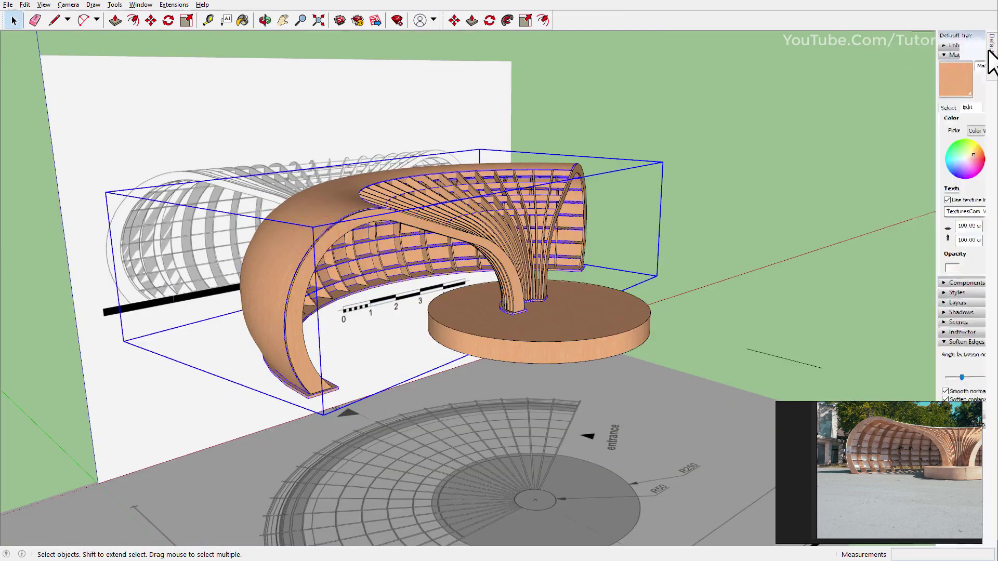
Pick white from the Colors material library for the outer shell
mouse_move(992, 46)
click(850, 108)
click(905, 123)
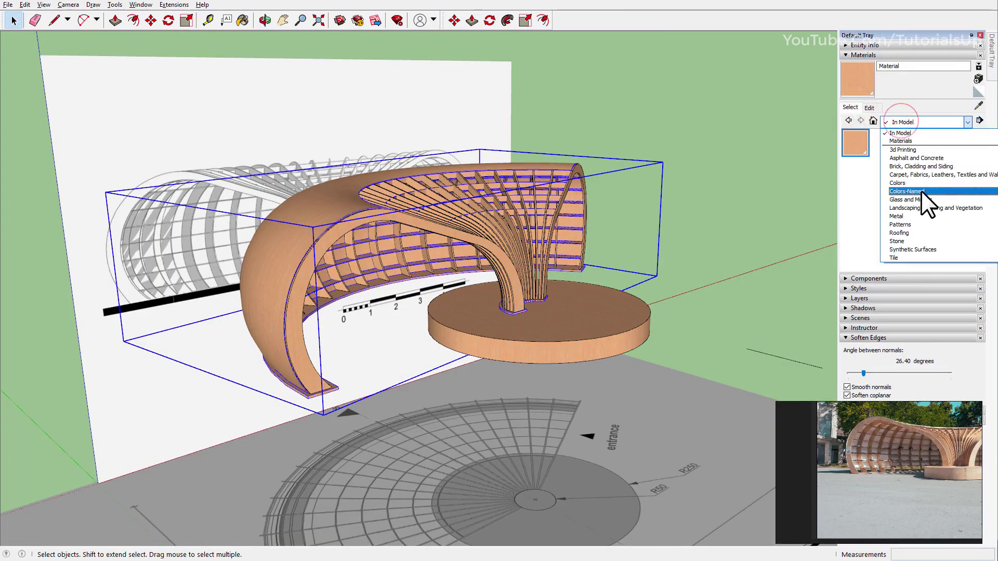
click(918, 191)
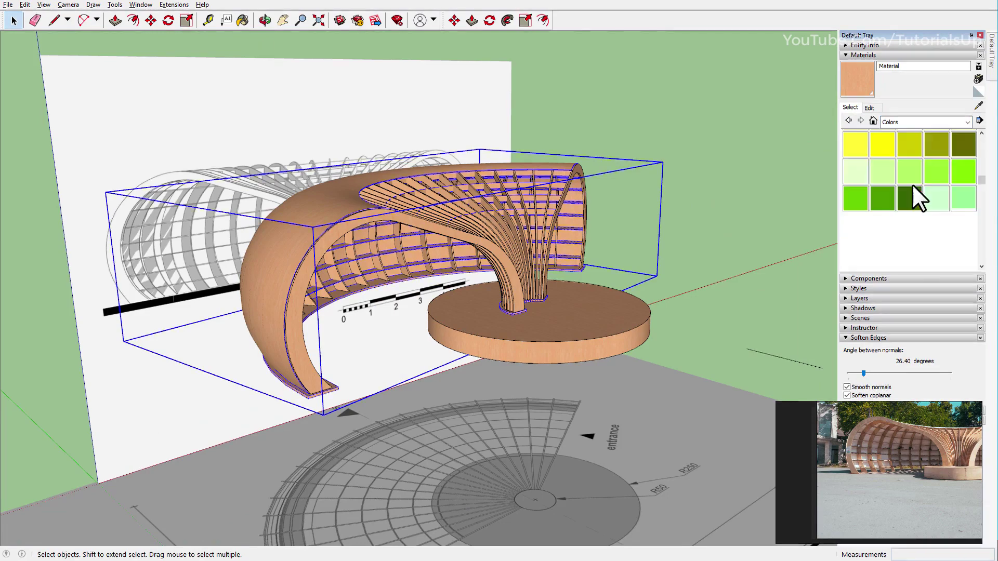
scroll(912, 185, down, 5)
click(887, 216)
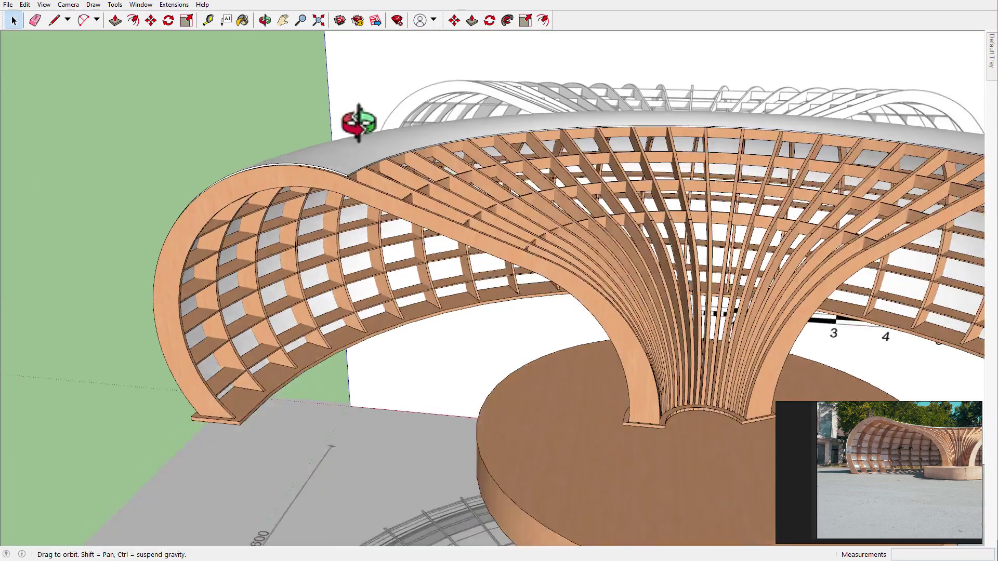
middle_drag(359, 123, 397, 33)
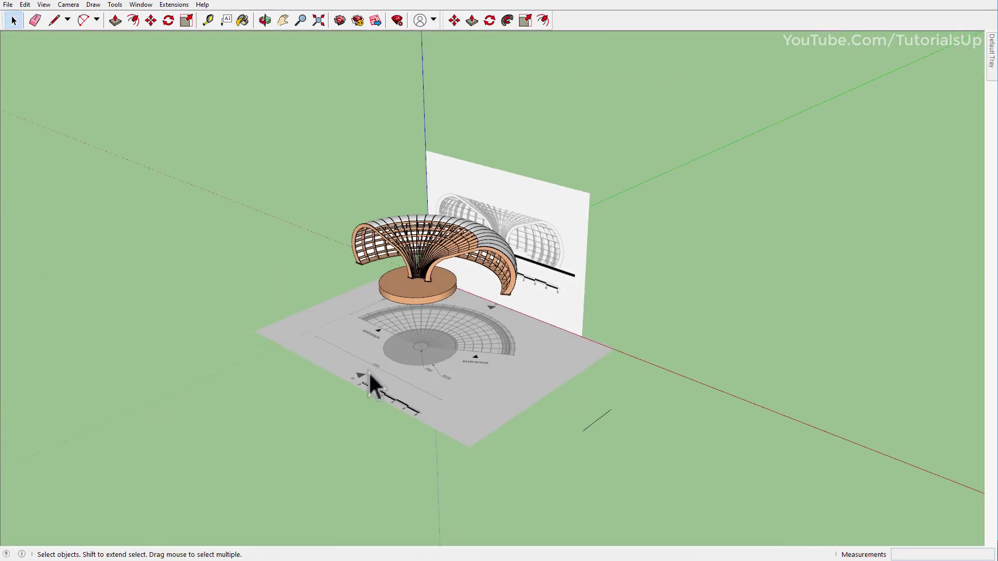
Delete the floor and wall reference images
drag(652, 401, 550, 257)
scroll(447, 374, down, 3)
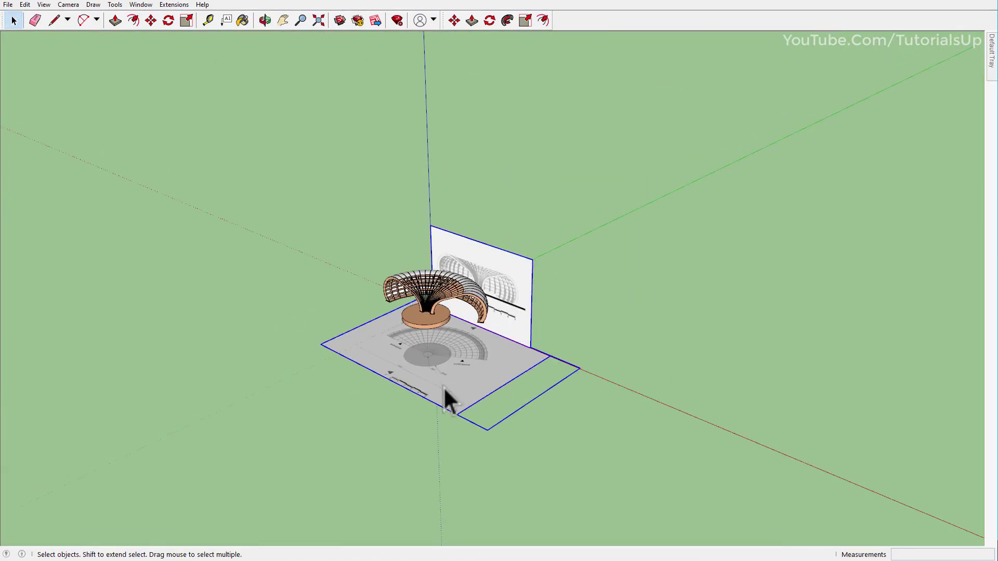
key(Delete)
Turn the whole pavilion model into a single component
drag(332, 194, 626, 414)
scroll(445, 279, up, 3)
right_click(445, 279)
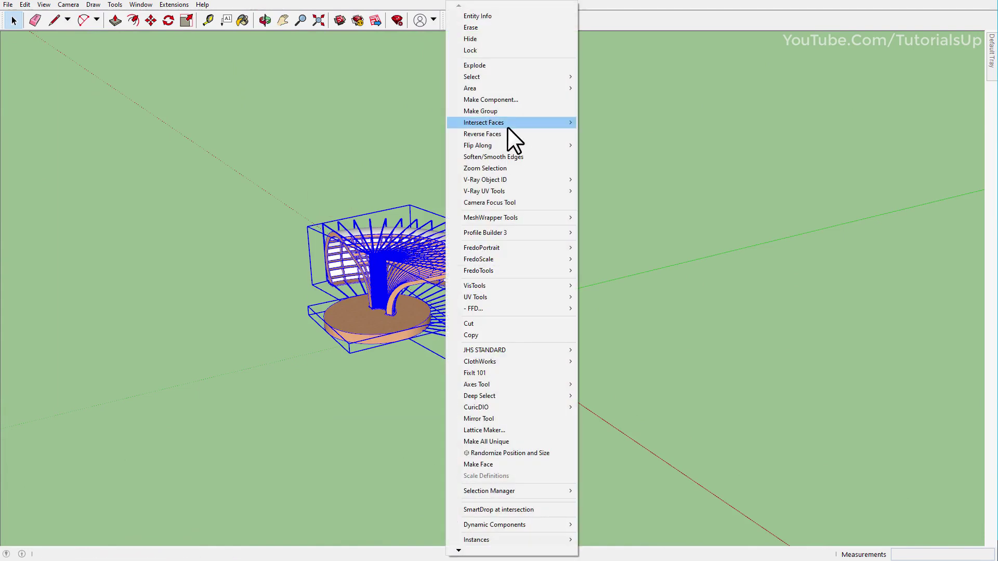
click(503, 100)
click(517, 323)
mouse_move(522, 322)
middle_down()
mouse_move(419, 327)
mouse_move(398, 358)
middle_up()
Move the pavilion so its pedestal sits near the axes origin
key(m)
click(379, 346)
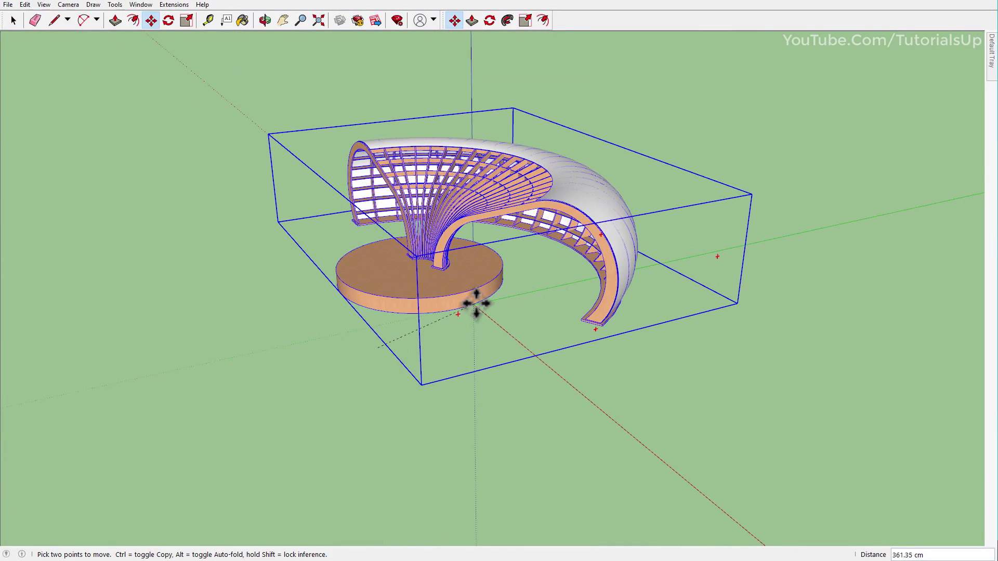
click(460, 310)
middle_drag(459, 310, 499, 438)
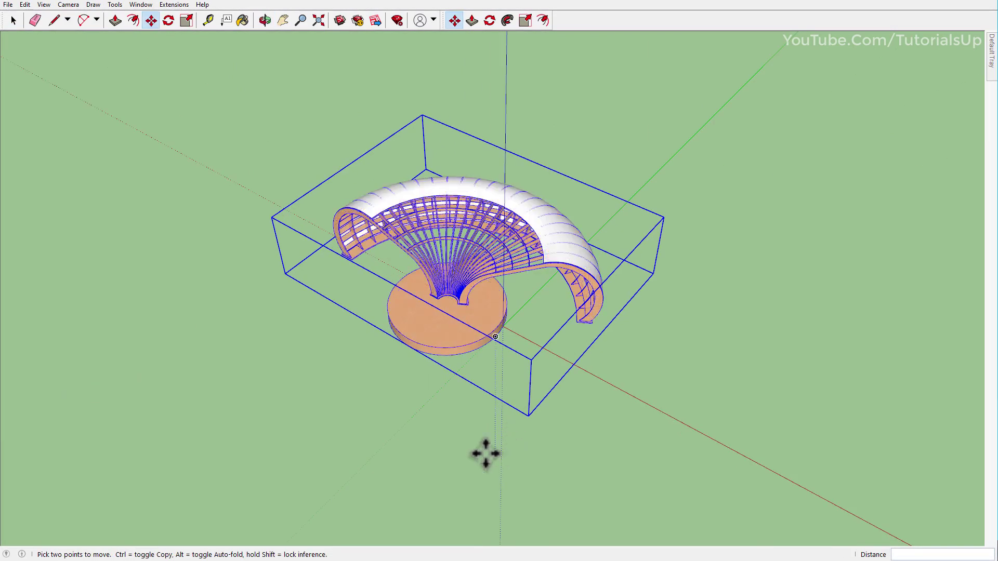
click(397, 385)
click(611, 413)
Draw a large rectangular ground plane around the pavilion
key(r)
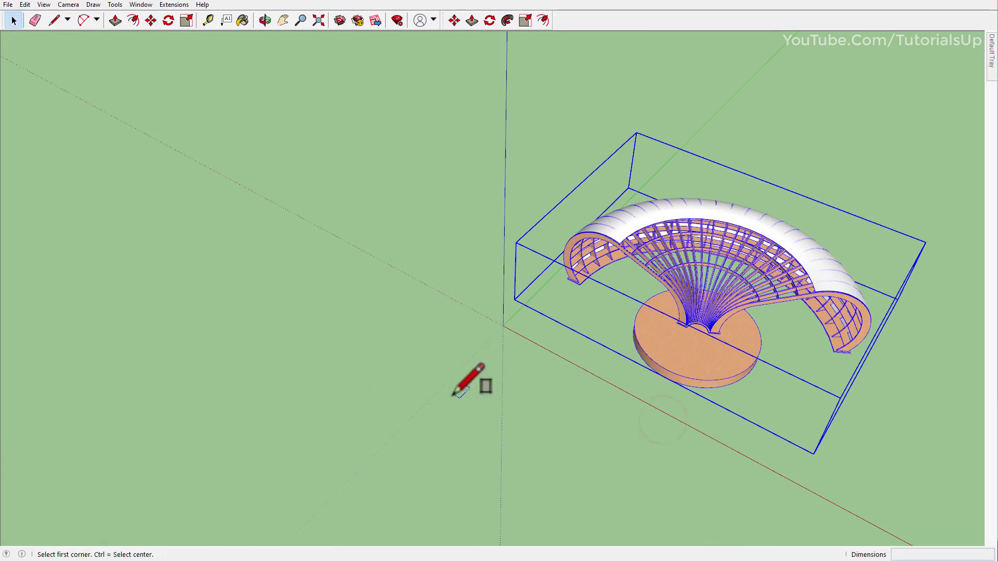
click(502, 326)
scroll(503, 326, down, 2)
key(Escape)
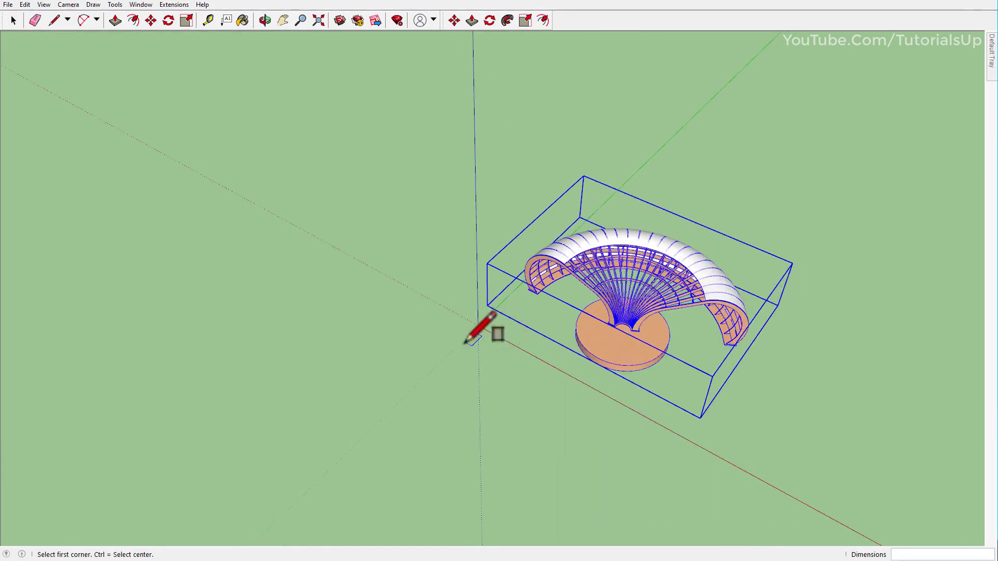
click(387, 331)
click(872, 300)
key(space)
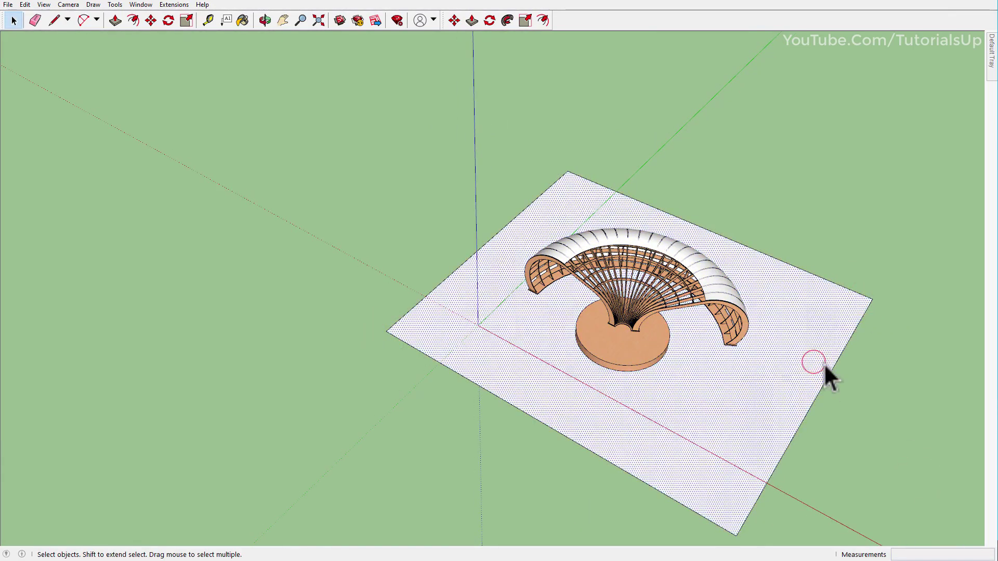
Turn on shadows in the Shadows panel and pin the tray open
scroll(646, 250, up, 3)
scroll(484, 323, up, 5)
middle_drag(483, 324, 572, 225)
scroll(364, 318, down, 5)
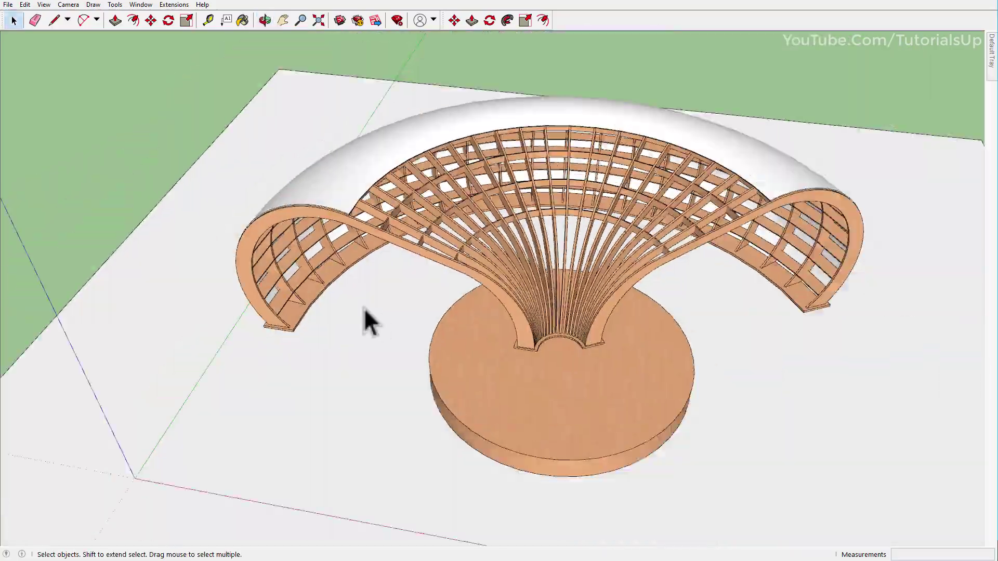
scroll(584, 264, up, 5)
shift+middle_drag(584, 263, 606, 216)
scroll(601, 325, up, 3)
scroll(597, 325, down, 3)
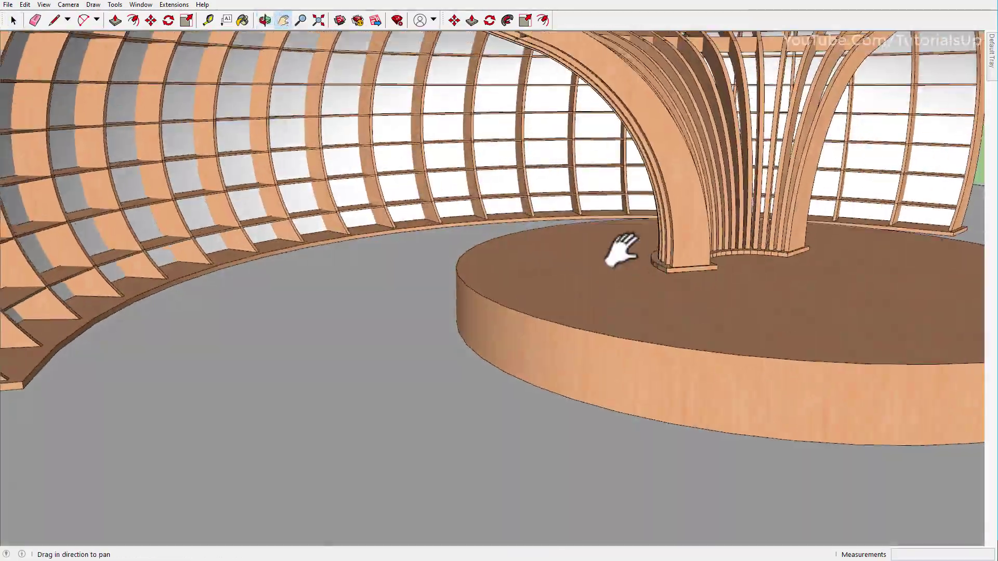
mouse_move(617, 249)
middle_down()
mouse_move(635, 334)
mouse_move(459, 328)
mouse_move(318, 343)
mouse_move(323, 357)
middle_up()
scroll(318, 342, down, 2)
scroll(461, 372, down, 3)
mouse_move(462, 372)
middle_down()
mouse_move(375, 361)
mouse_move(411, 343)
middle_up()
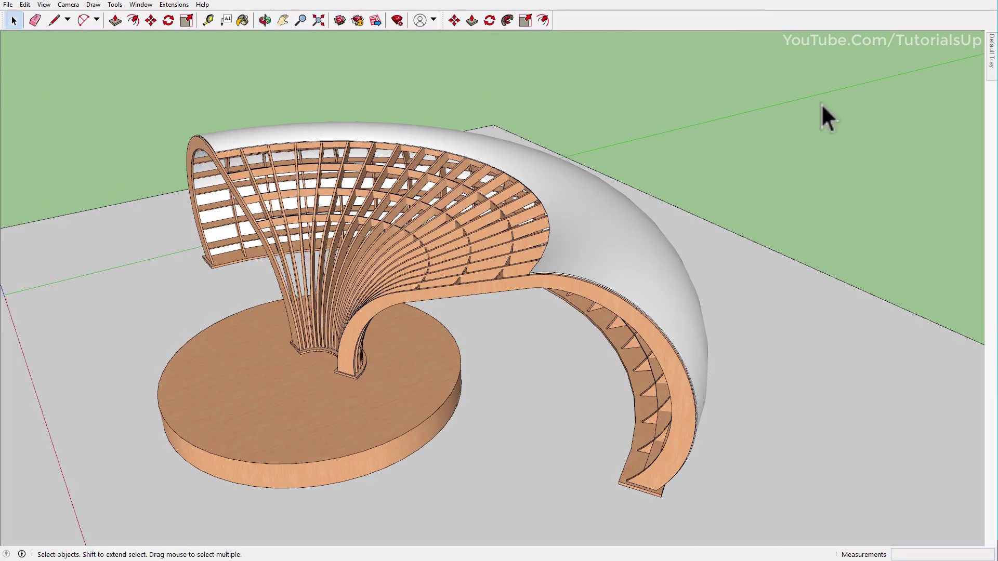
mouse_move(990, 51)
click(848, 187)
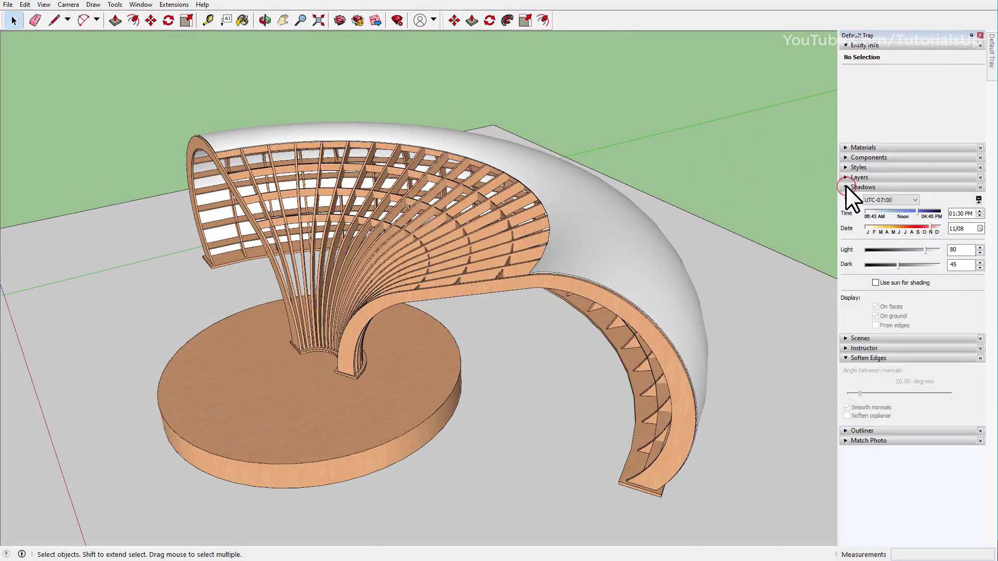
click(850, 201)
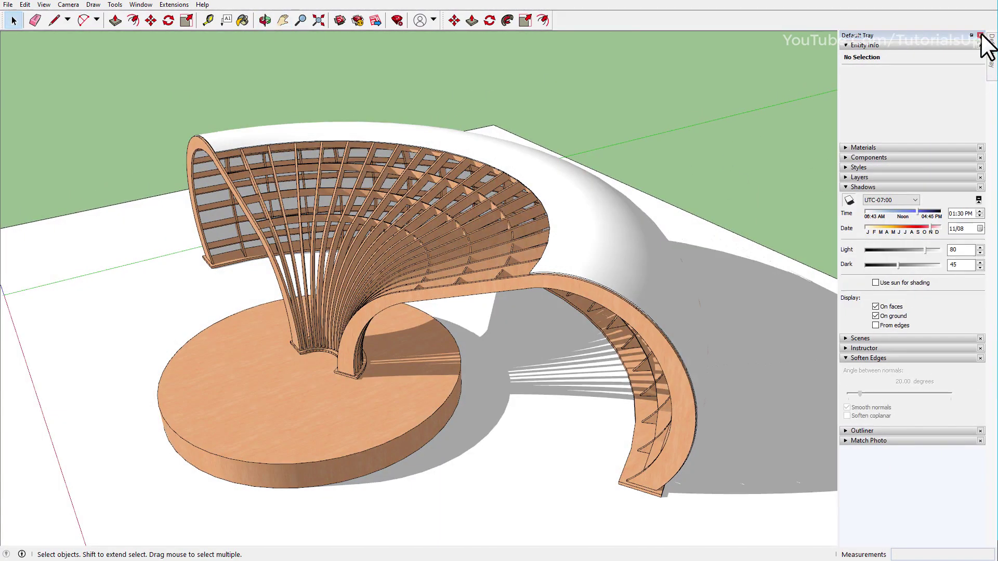
click(980, 35)
Set the shadow time to 10:58 AM and the date to 05/21
middle_drag(364, 266, 322, 263)
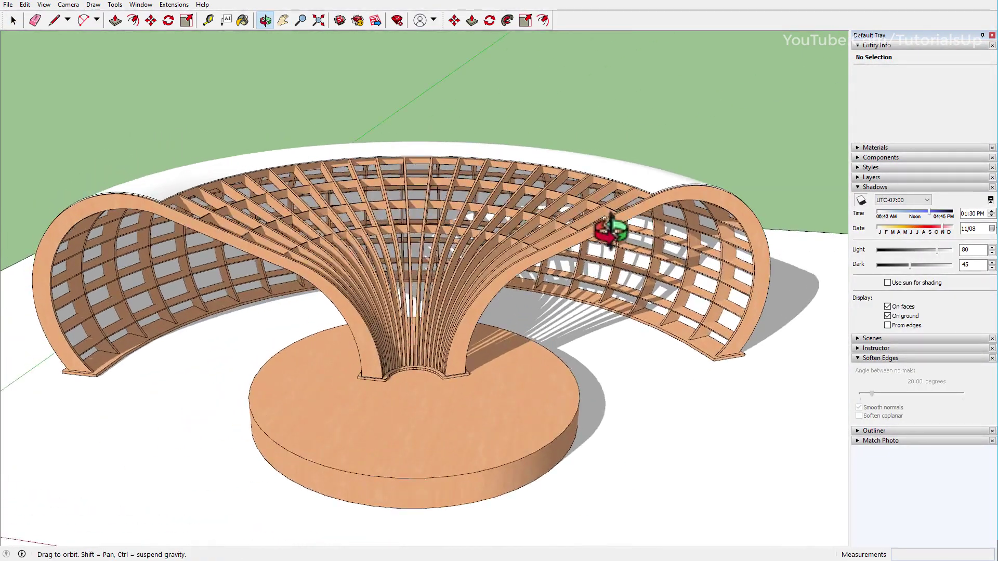
mouse_move(930, 211)
mouse_down()
mouse_move(885, 216)
mouse_move(928, 226)
mouse_move(922, 210)
mouse_up()
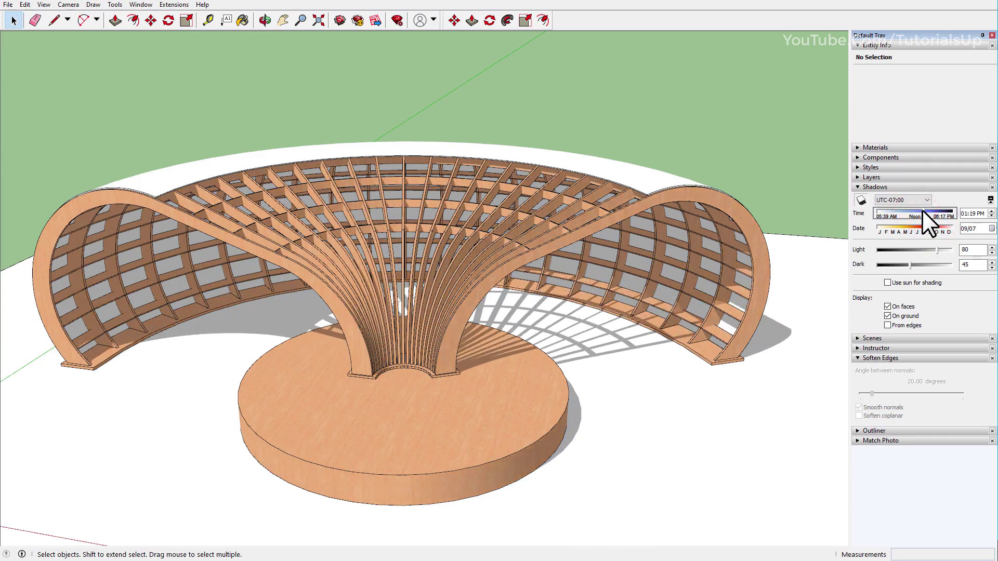
middle_drag(350, 339, 513, 279)
click(910, 211)
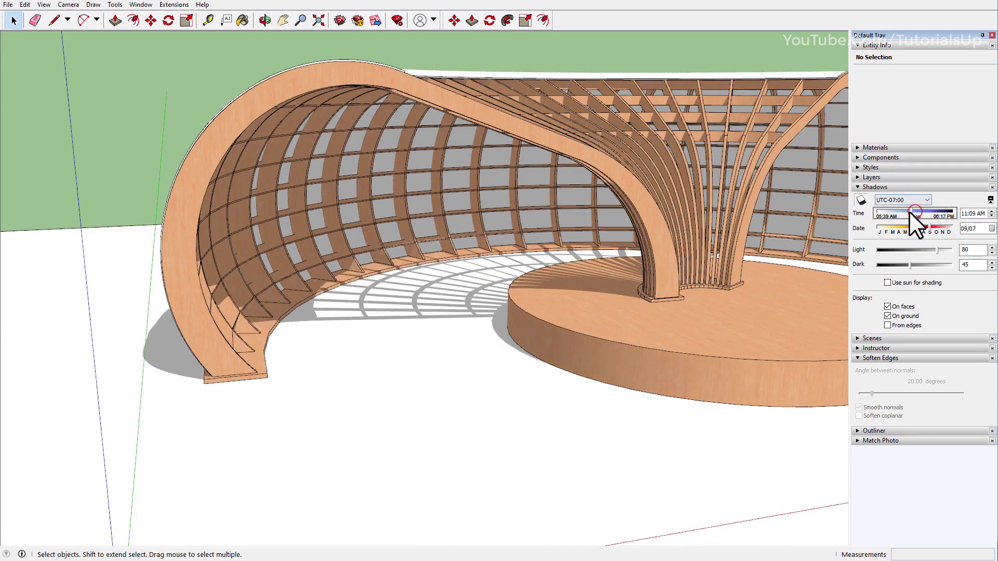
drag(921, 227, 906, 226)
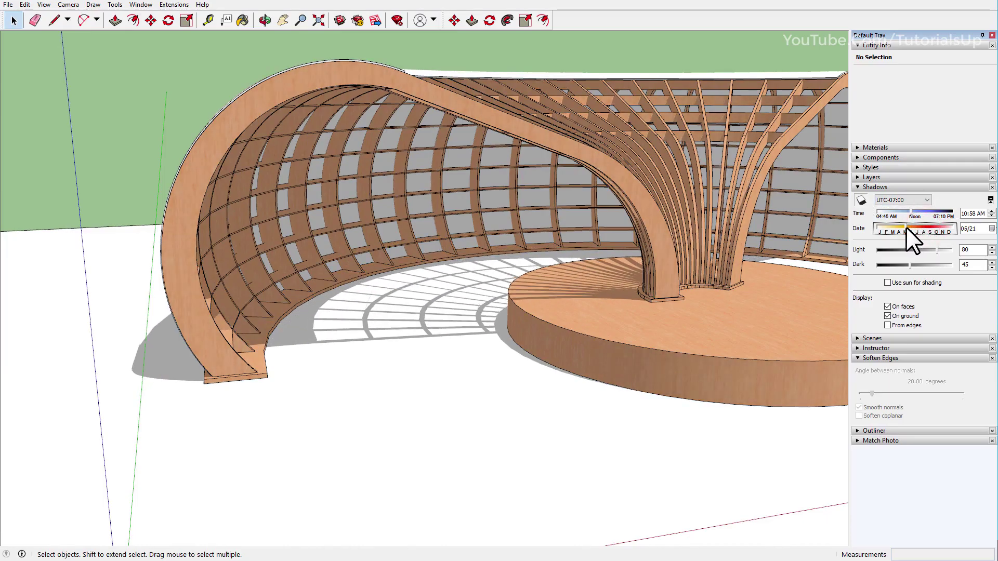
scroll(503, 204, up, 5)
middle_drag(584, 201, 385, 212)
scroll(384, 212, down, 5)
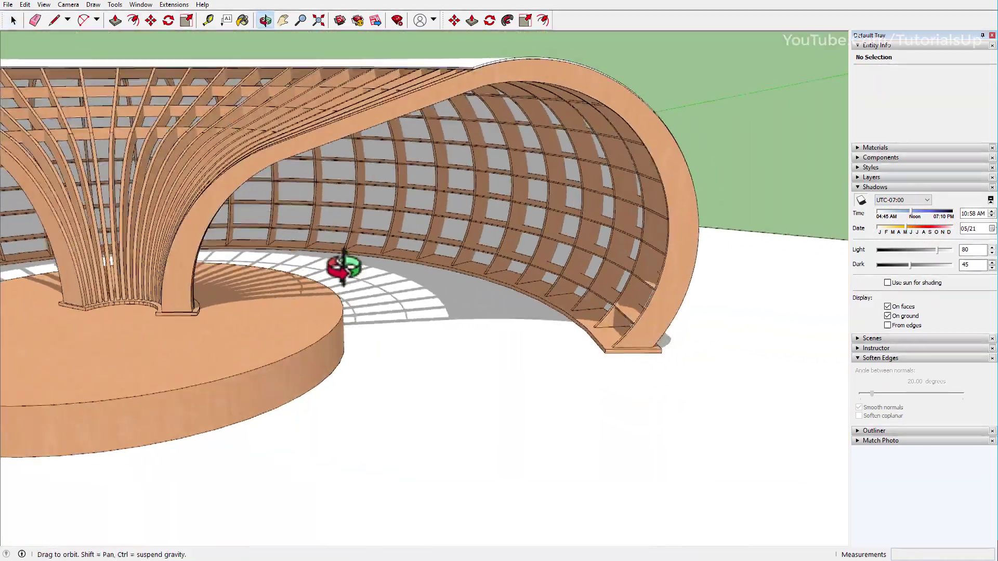
middle_drag(338, 267, 508, 254)
middle_drag(312, 317, 364, 312)
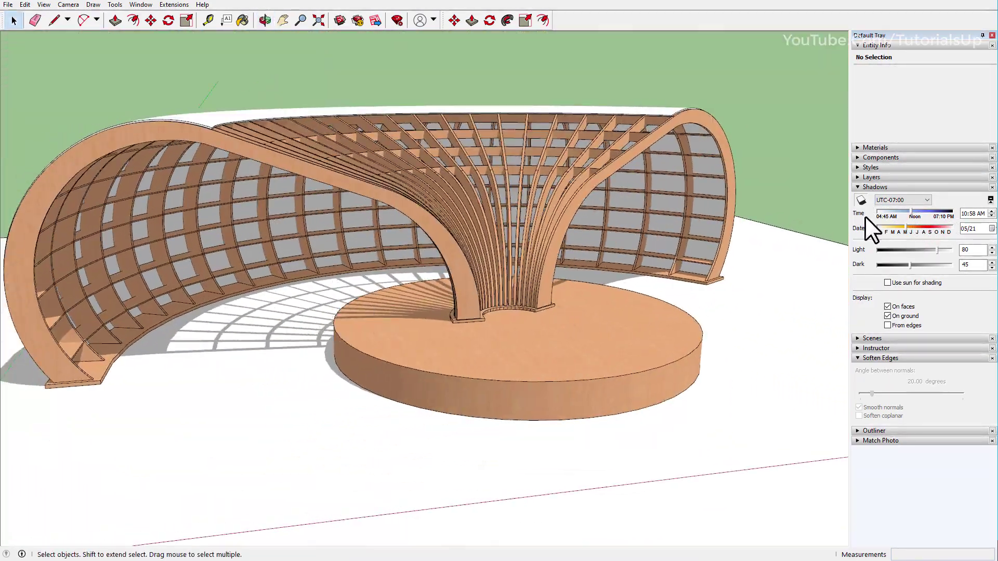
Place the standing man scale figure from the component library beneath the canopy, beside the pedestal
click(863, 187)
click(876, 157)
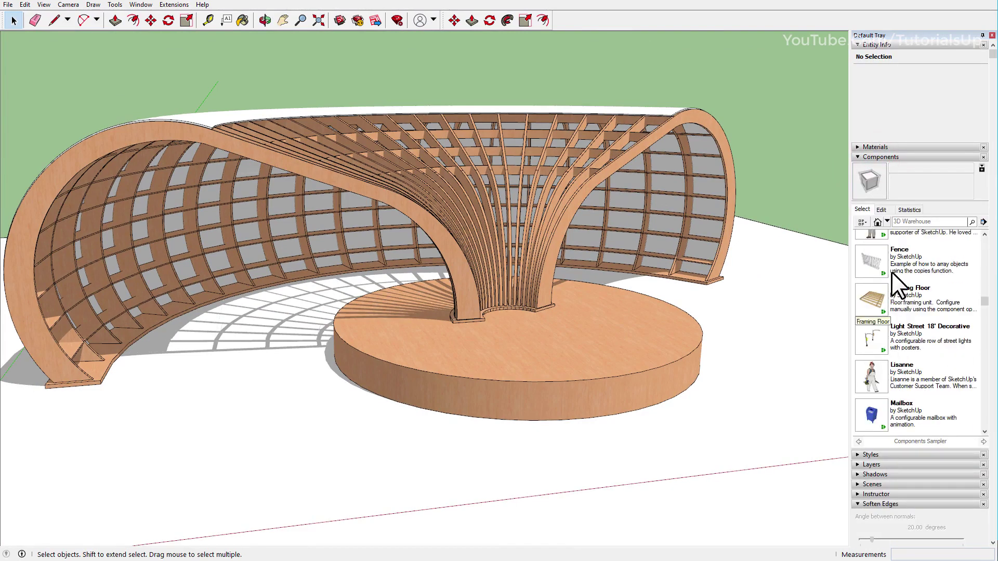
scroll(896, 292, down, 5)
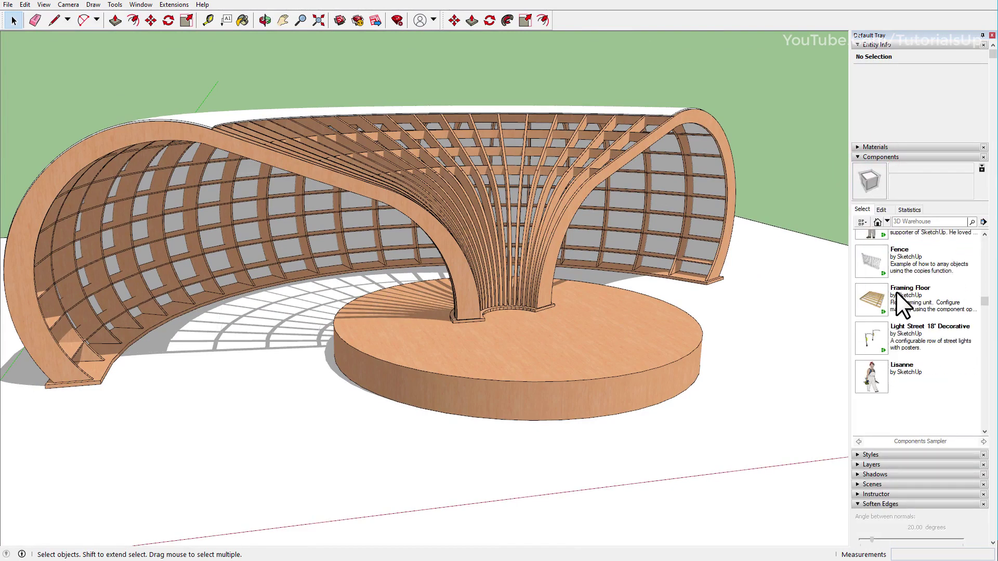
scroll(896, 292, down, 3)
click(878, 391)
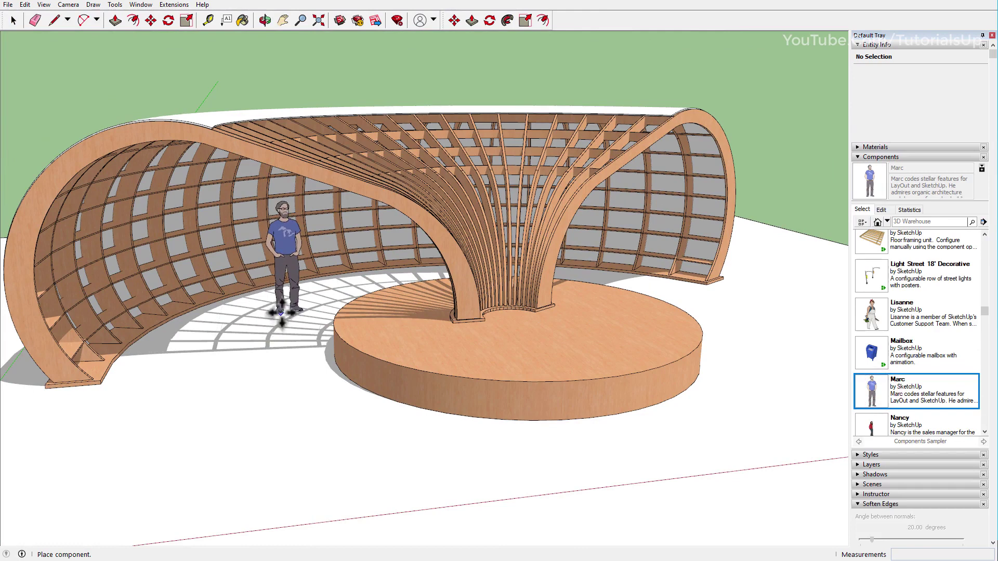
click(282, 312)
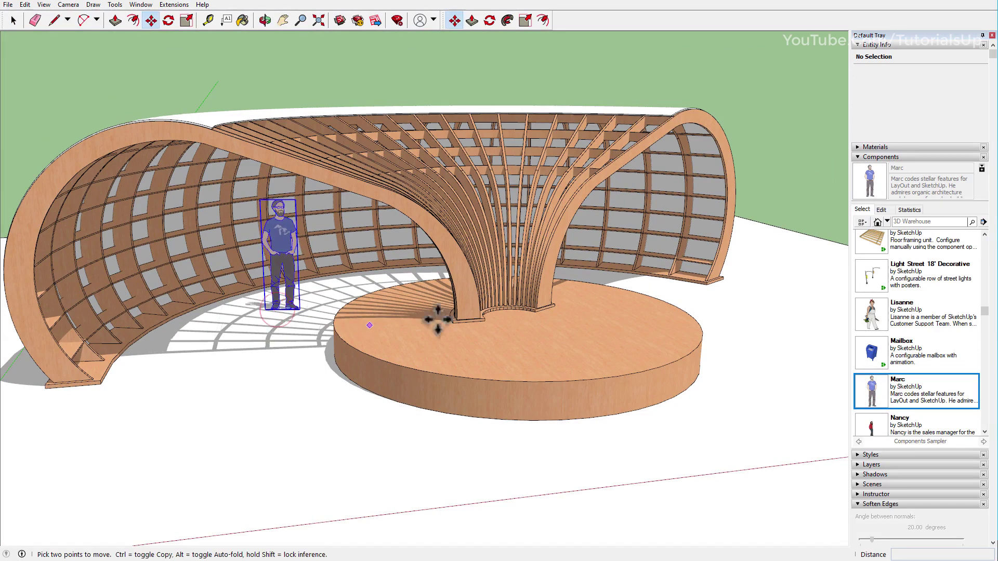
Deselect the figure and orbit around the pavilion to the shell's long side
middle_drag(790, 187, 639, 286)
click(781, 185)
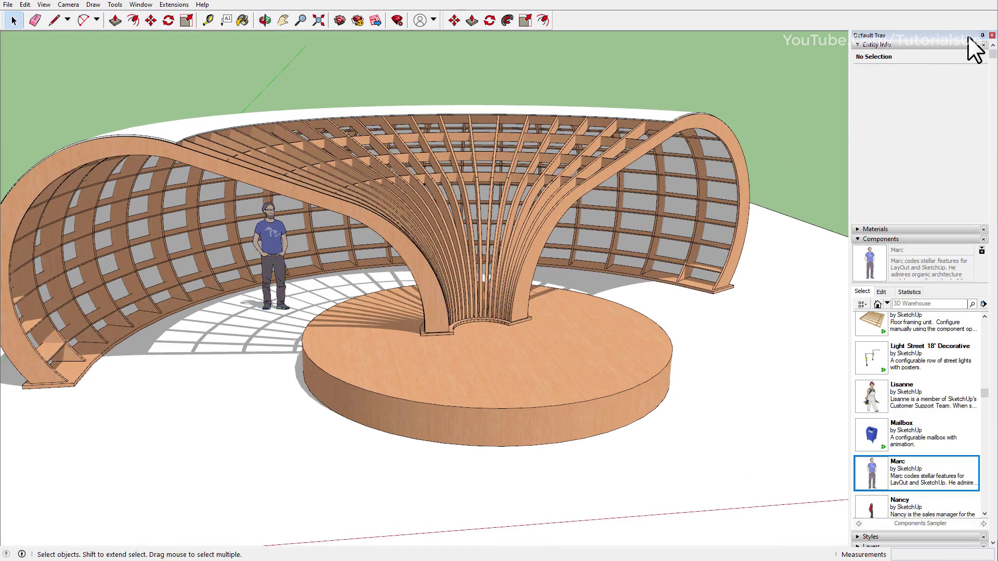
mouse_move(651, 130)
middle_down()
mouse_move(374, 257)
mouse_move(295, 193)
mouse_move(429, 191)
mouse_move(326, 267)
mouse_move(330, 279)
mouse_move(628, 164)
mouse_move(667, 173)
mouse_move(668, 249)
mouse_move(718, 212)
mouse_move(528, 306)
mouse_move(611, 299)
middle_up()
scroll(325, 263, down, 5)
mouse_move(325, 262)
middle_down()
mouse_move(849, 223)
mouse_move(775, 259)
middle_up()
scroll(259, 212, up, 2)
scroll(669, 255, up, 5)
scroll(731, 272, down, 3)
scroll(513, 318, up, 5)
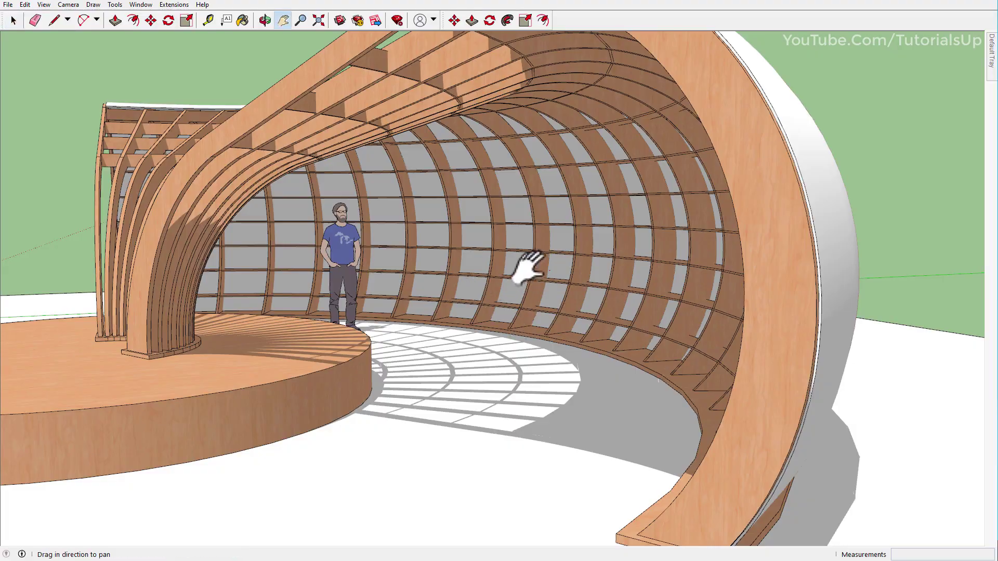
Look over the finished pavilion from a top-down view, then zoom in from perspective
shift+middle_drag(526, 267, 580, 273)
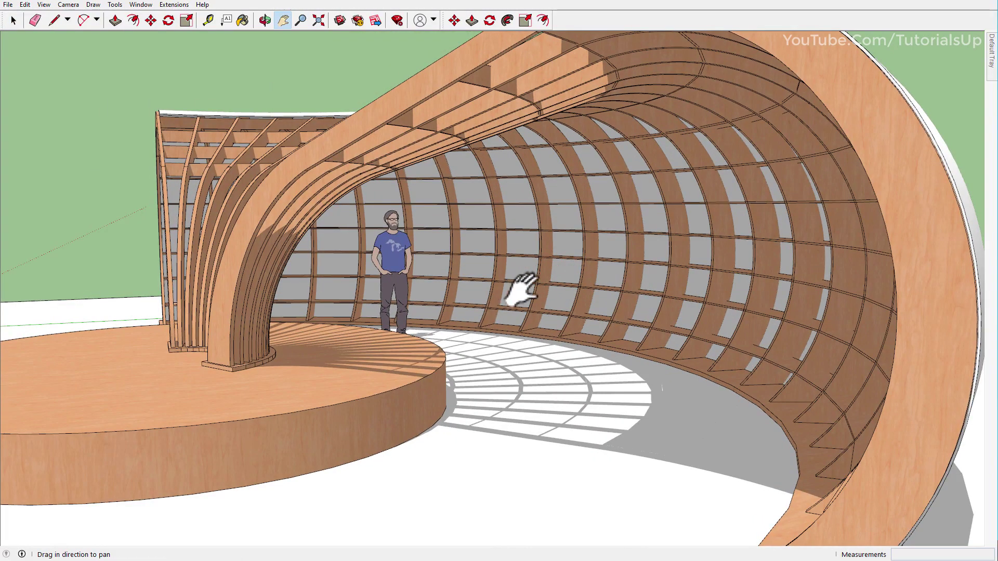
mouse_move(521, 290)
middle_down()
mouse_move(780, 310)
mouse_move(476, 264)
mouse_move(686, 255)
mouse_move(446, 384)
mouse_move(508, 240)
mouse_move(687, 240)
mouse_move(499, 250)
middle_up()
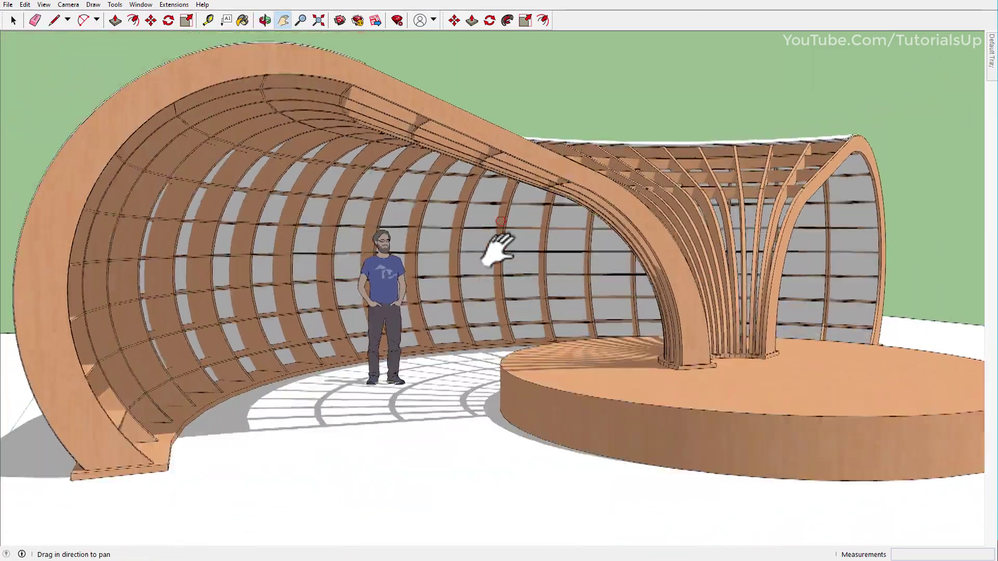
scroll(499, 250, up, 2)
scroll(486, 330, down, 1)
mouse_move(483, 331)
middle_down()
mouse_move(407, 341)
mouse_move(357, 205)
middle_up()
scroll(356, 333, down, 3)
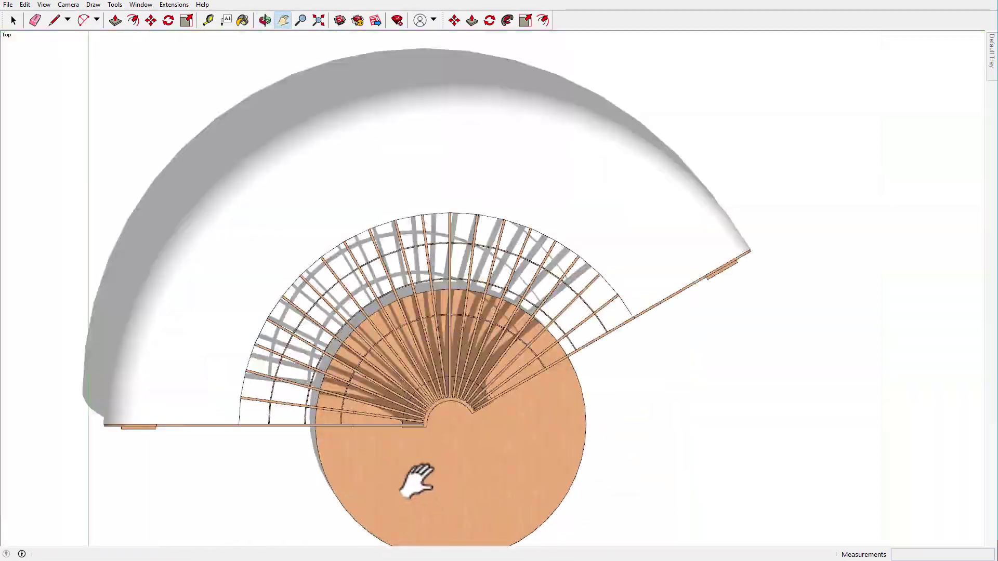
mouse_move(415, 479)
middle_down()
mouse_move(457, 229)
mouse_move(415, 327)
mouse_move(603, 310)
middle_up()
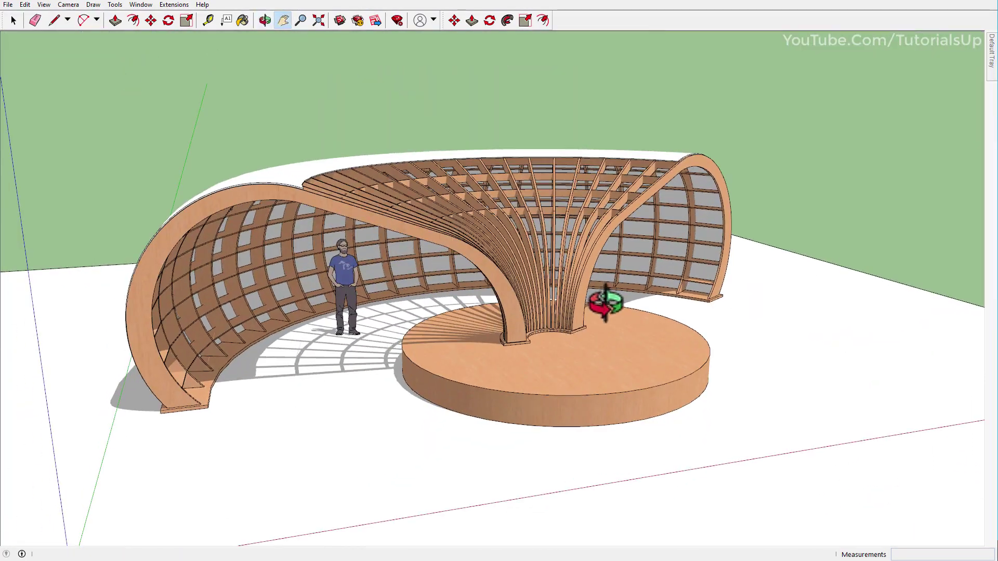
key(z)
mouse_move(457, 397)
mouse_down()
mouse_move(439, 297)
mouse_move(439, 316)
mouse_move(556, 320)
mouse_up()
key(h)
scroll(471, 312, up, 2)
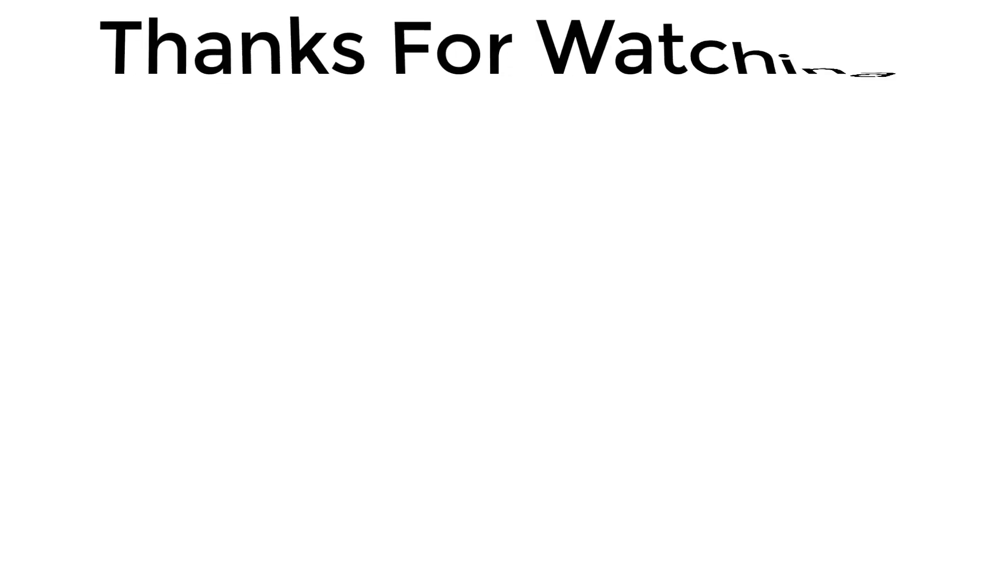